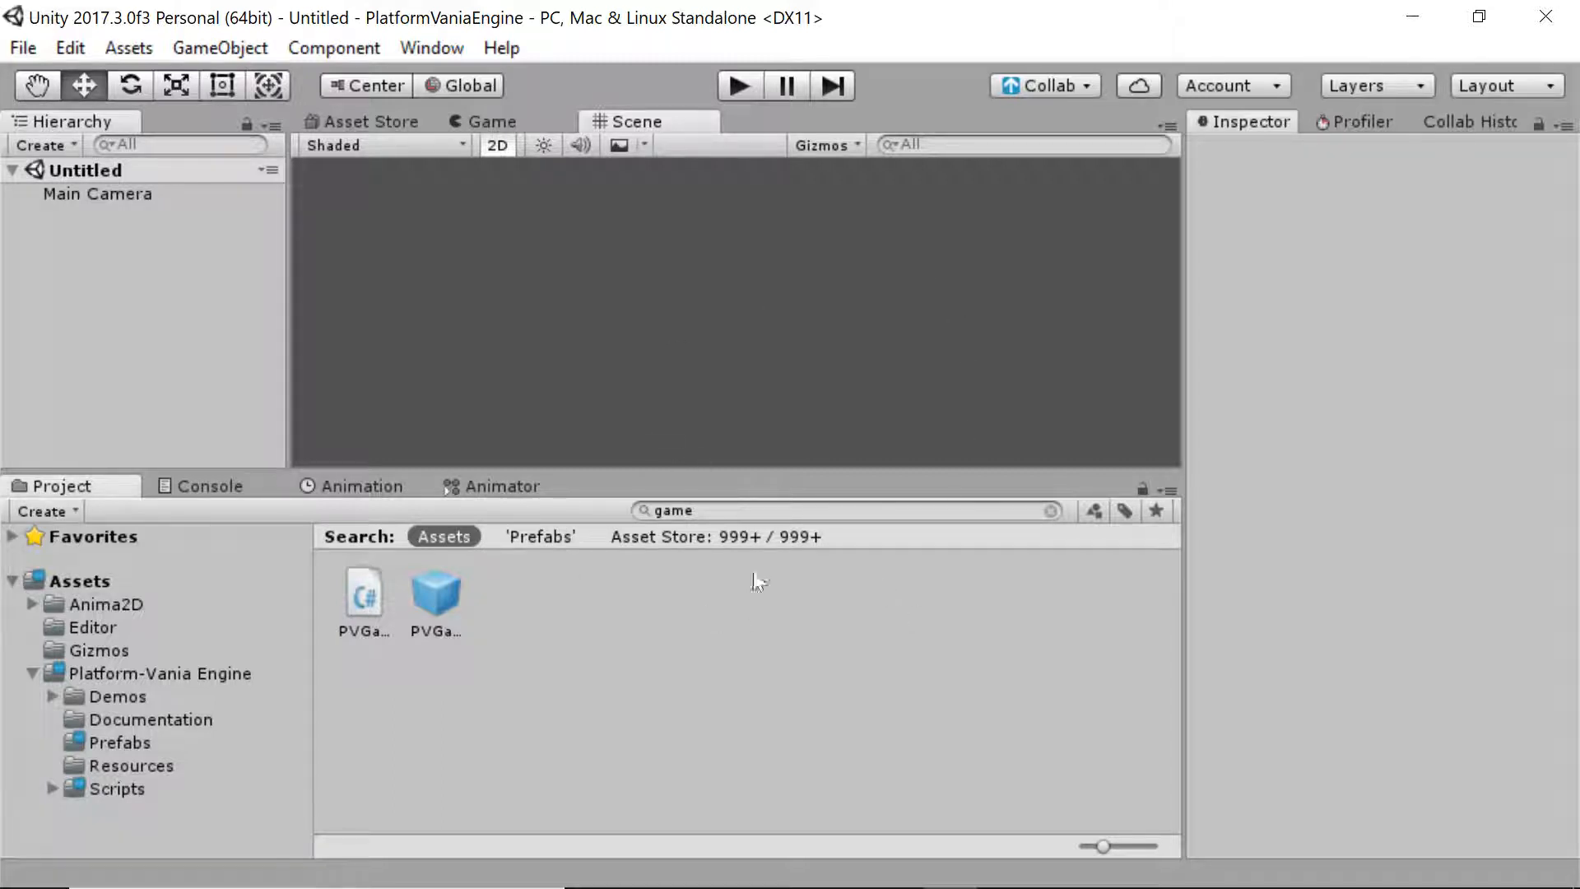
Clear the 'game' asset search and select the PVGameManager prefab in the Prefabs folder
{"action": "left_click", "coordinate": [1054, 510]}
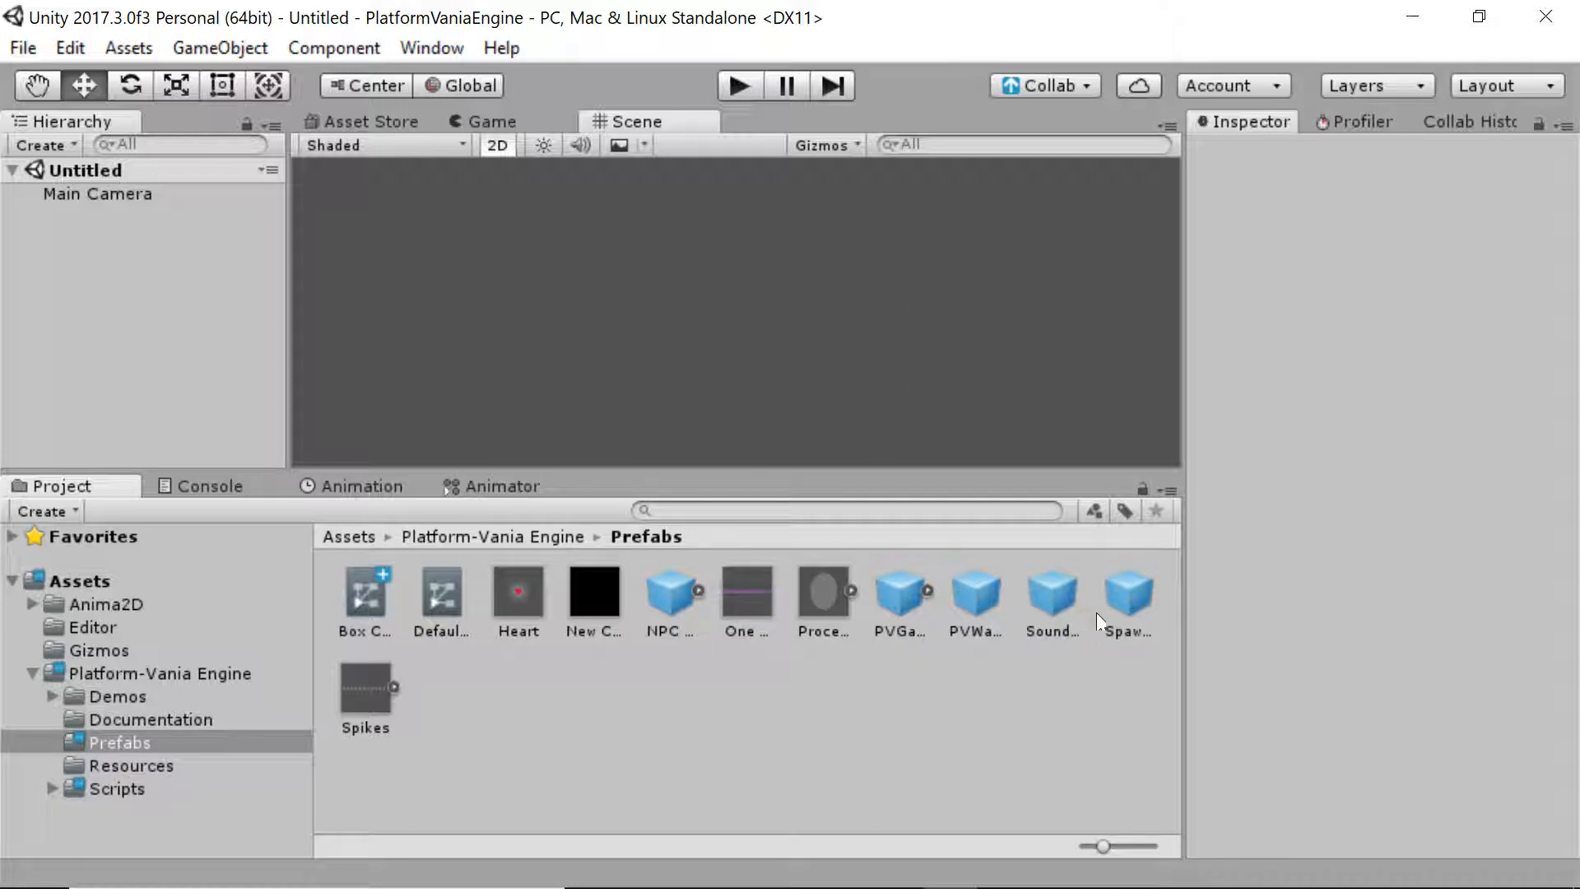
{"action": "left_click", "coordinate": [895, 611]}
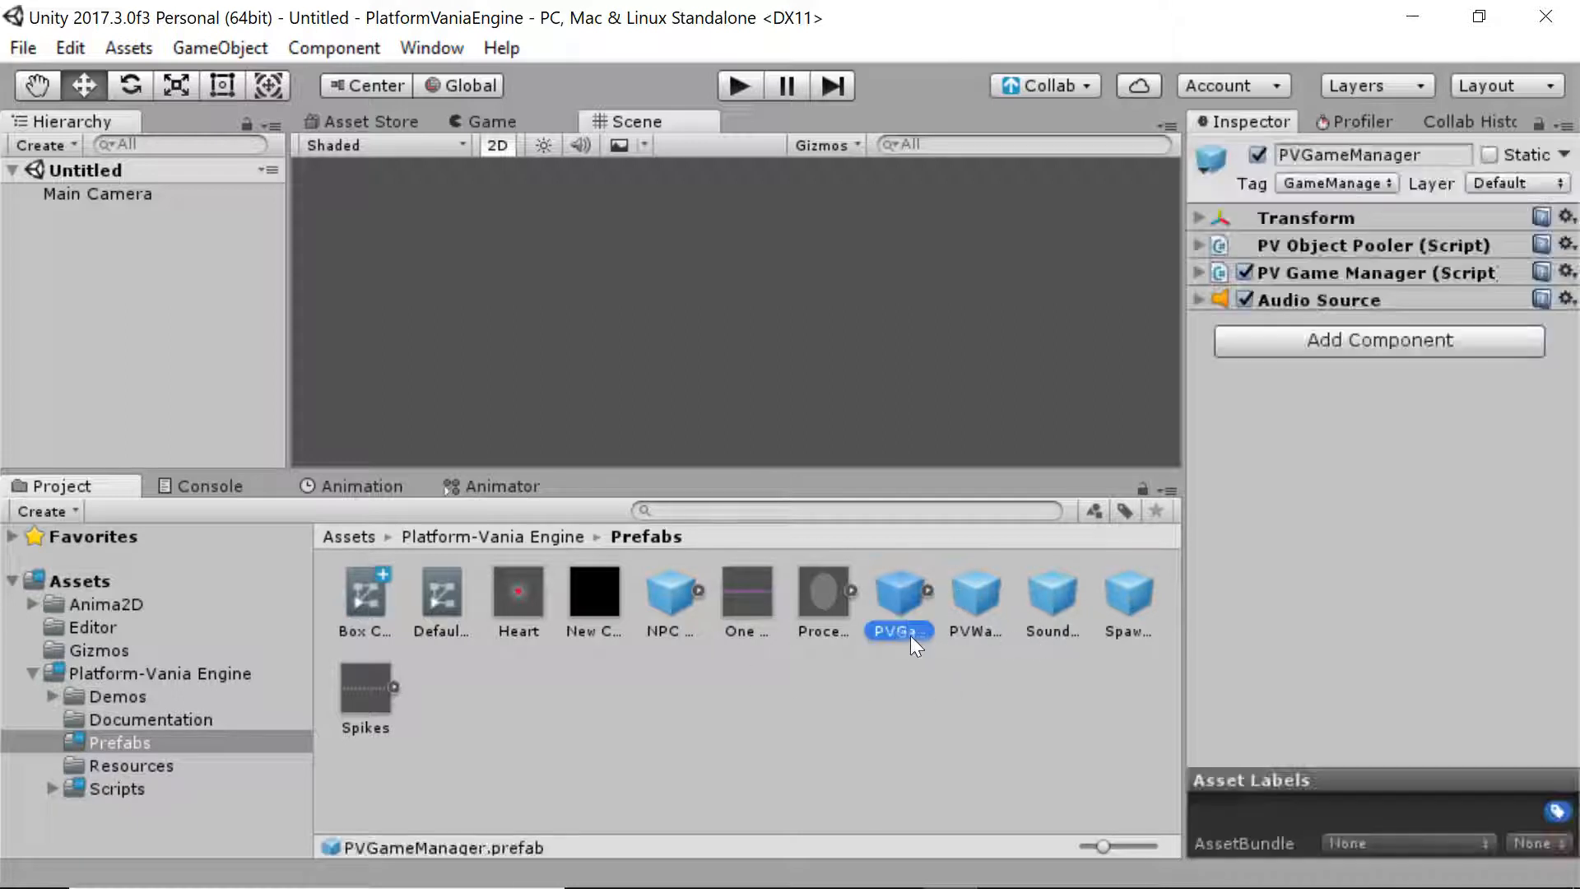
Place the PVGameManager prefab into the Untitled scene and select it
{"action": "left_click_drag", "start_coordinate": [903, 596], "coordinate": [813, 250]}
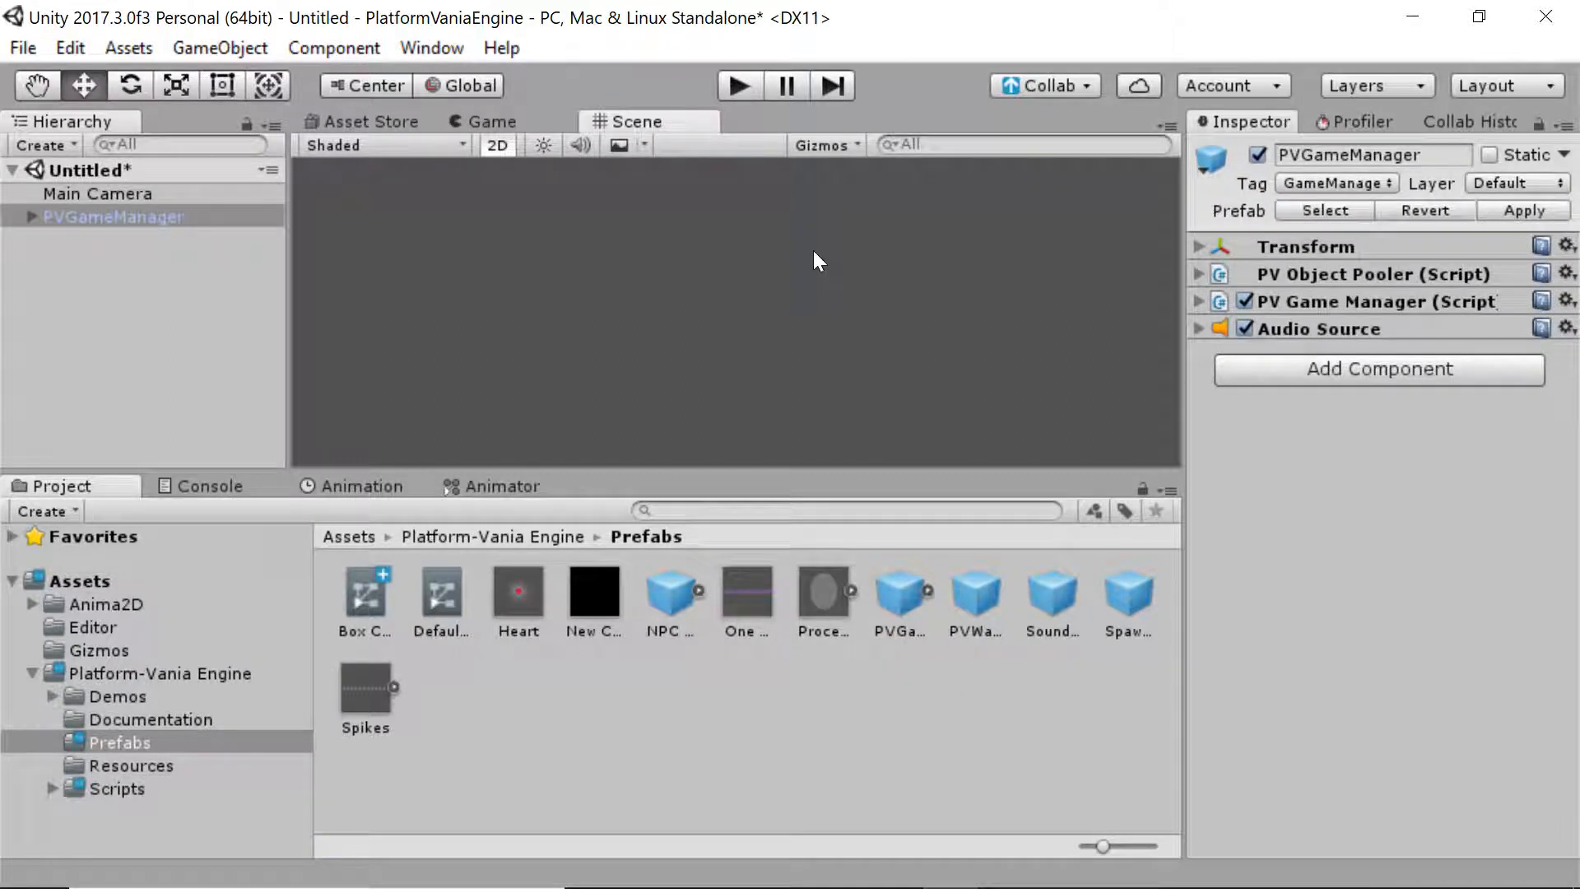
{"action": "left_click", "coordinate": [336, 221]}
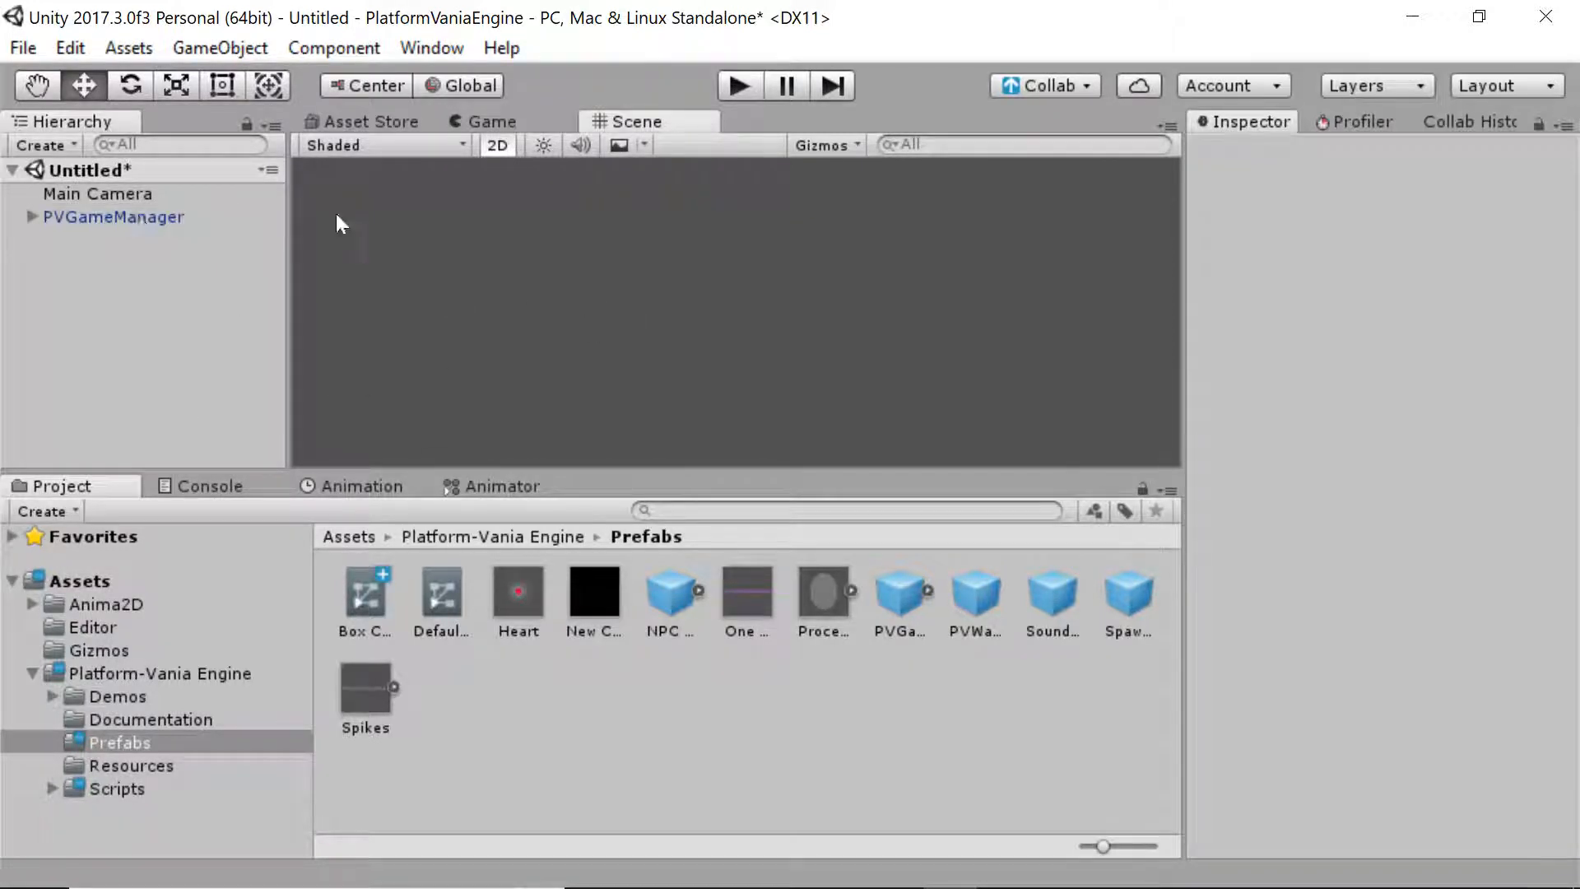
{"action": "left_click", "coordinate": [177, 216]}
Expand the PV Object Pooler's Items To Pool and inspect Elements 3, 4 and 5
{"action": "left_click", "coordinate": [1302, 278]}
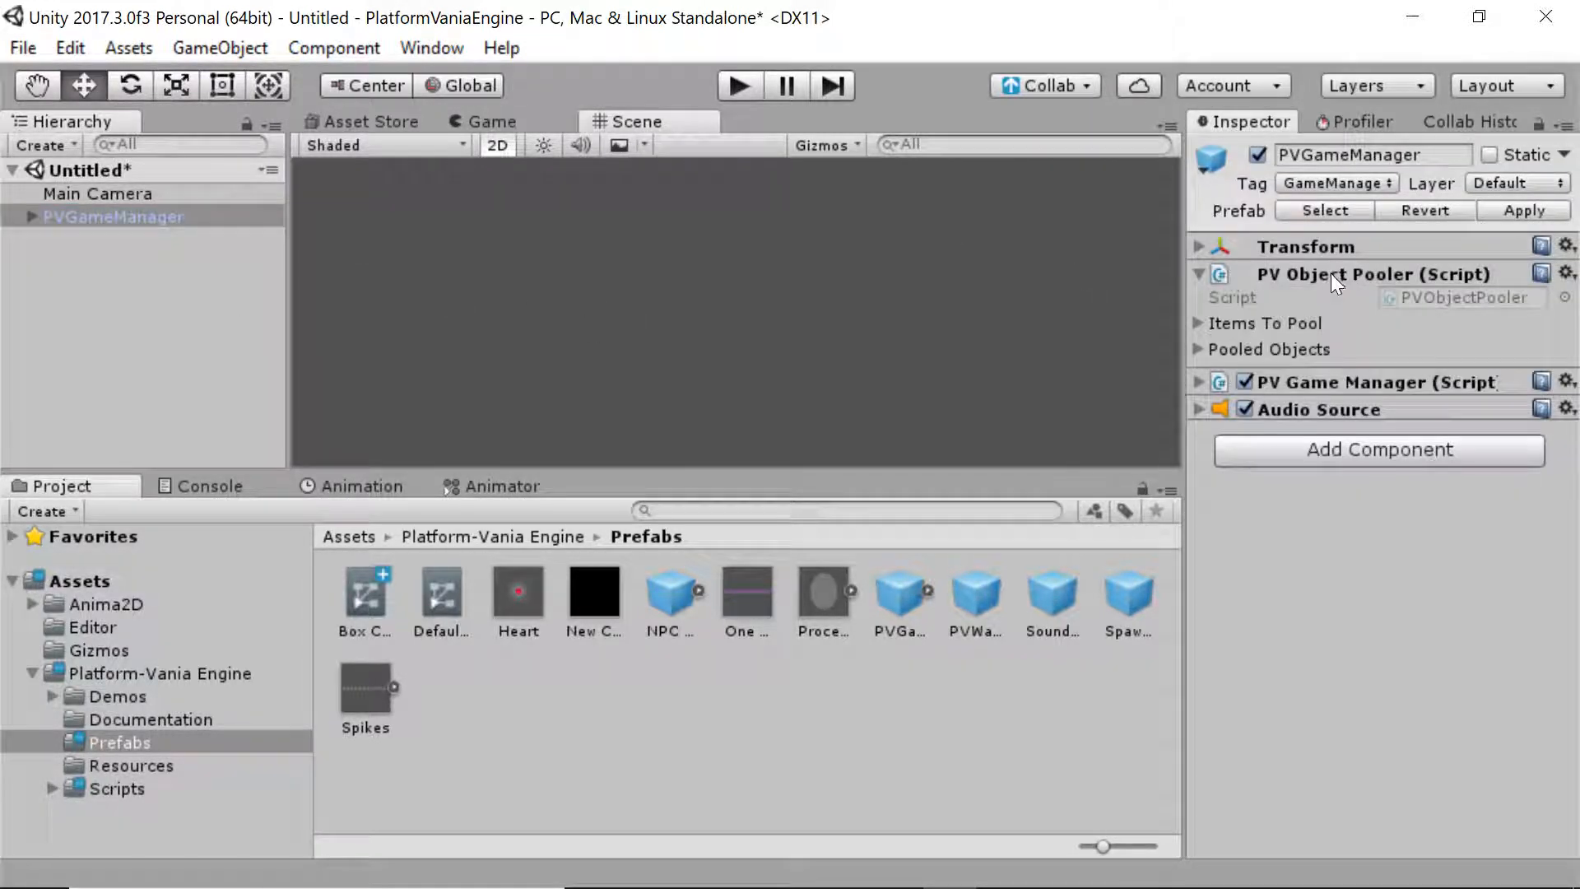
{"action": "left_click", "coordinate": [1241, 324]}
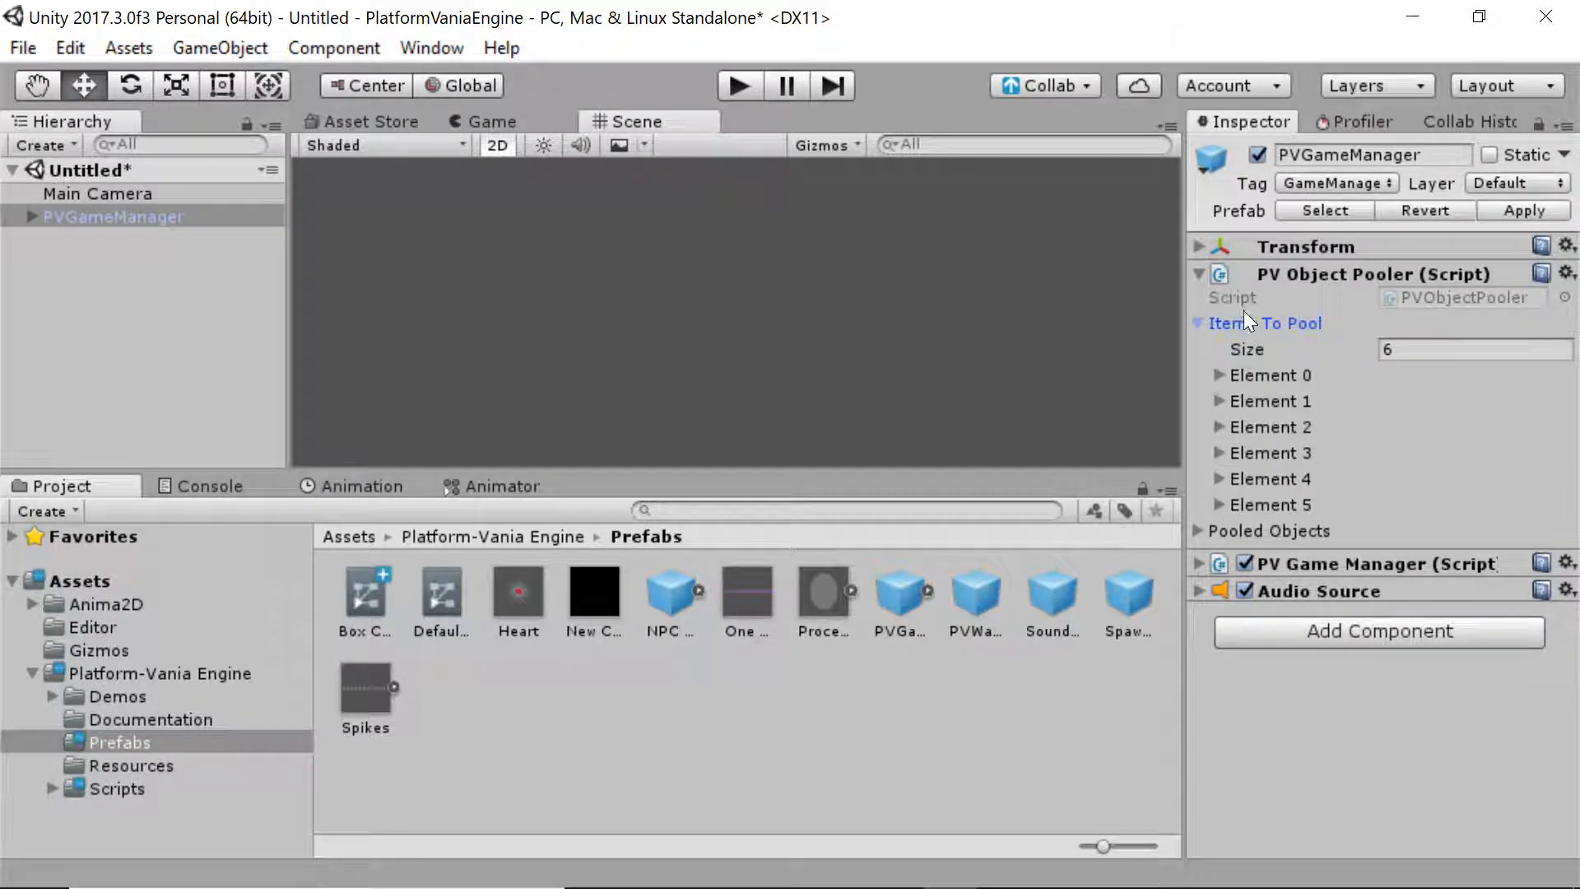
{"action": "left_click", "coordinate": [1210, 320]}
{"action": "left_click", "coordinate": [1211, 324]}
{"action": "left_click", "coordinate": [1220, 454]}
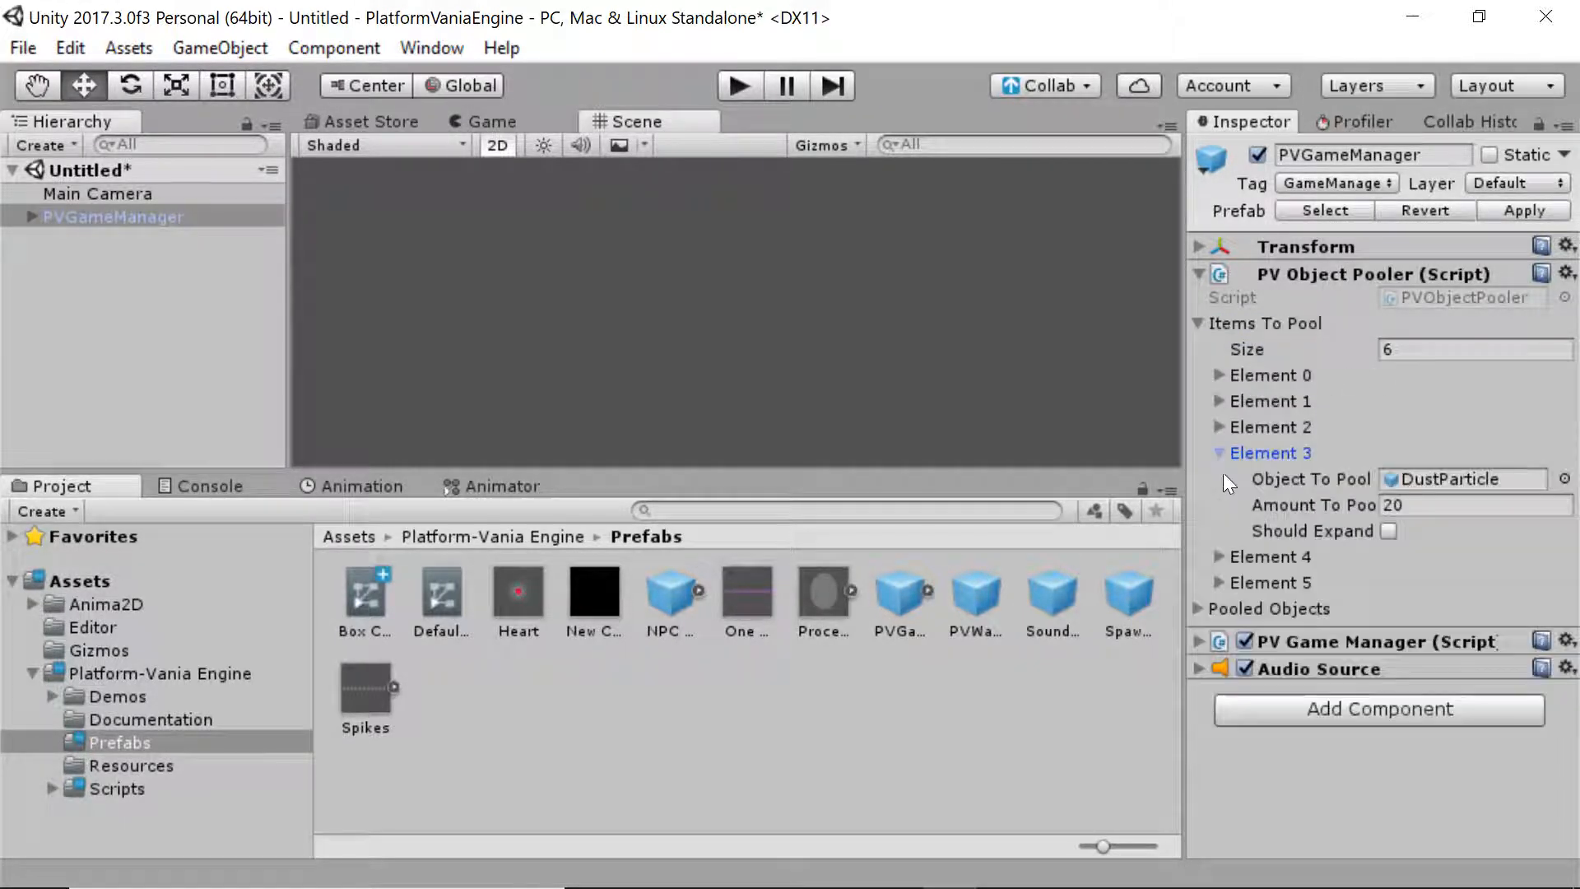
{"action": "left_click", "coordinate": [1221, 453]}
{"action": "left_click", "coordinate": [1232, 479]}
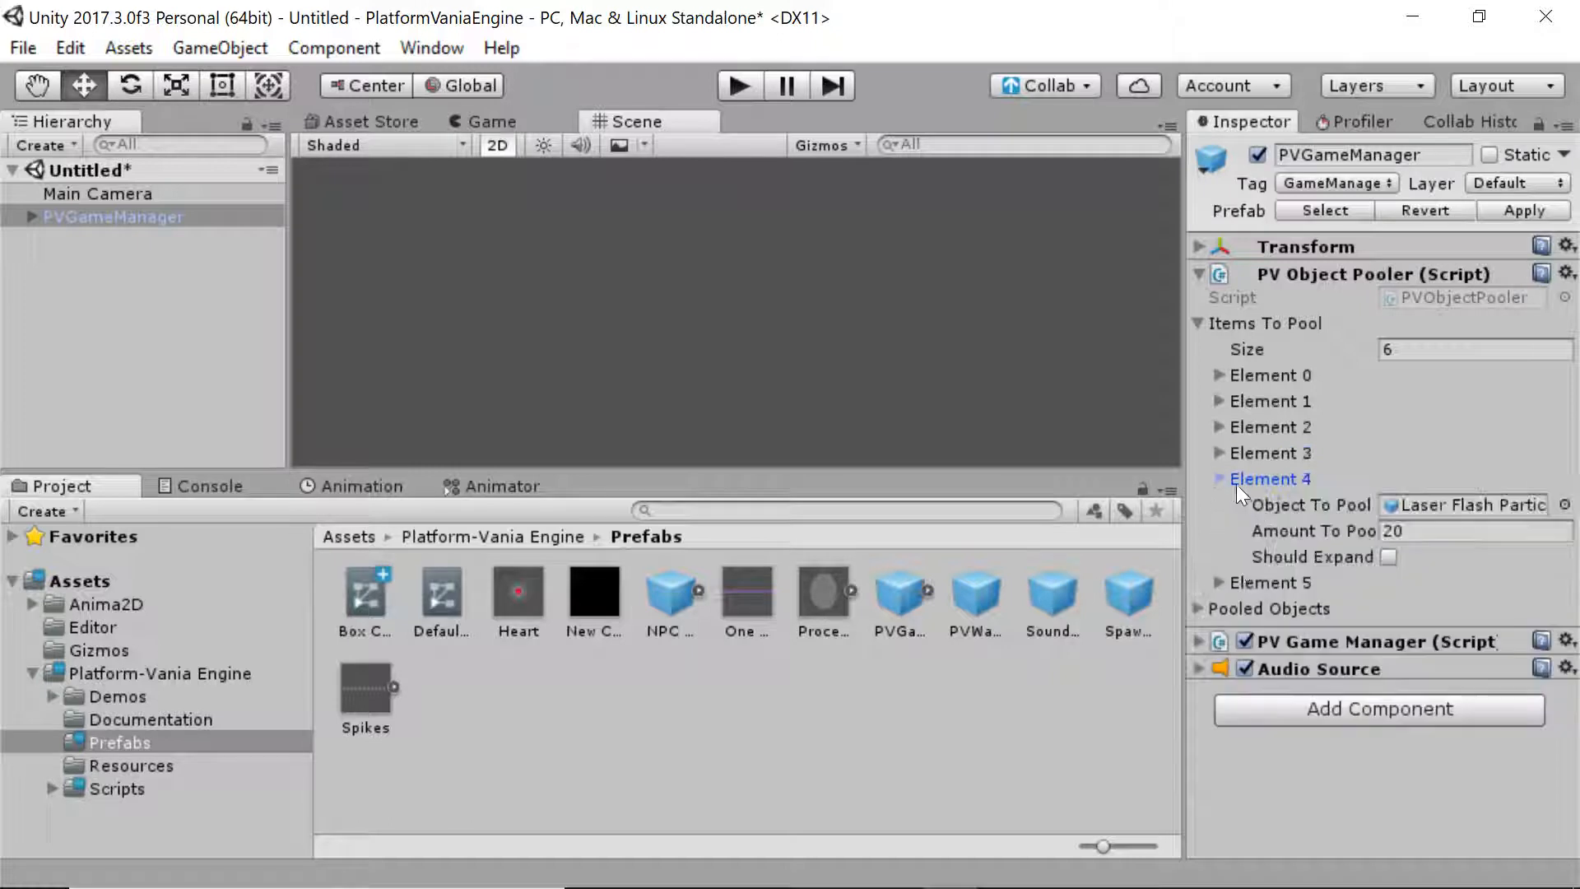
{"action": "left_click", "coordinate": [1238, 482]}
{"action": "left_click", "coordinate": [1250, 504]}
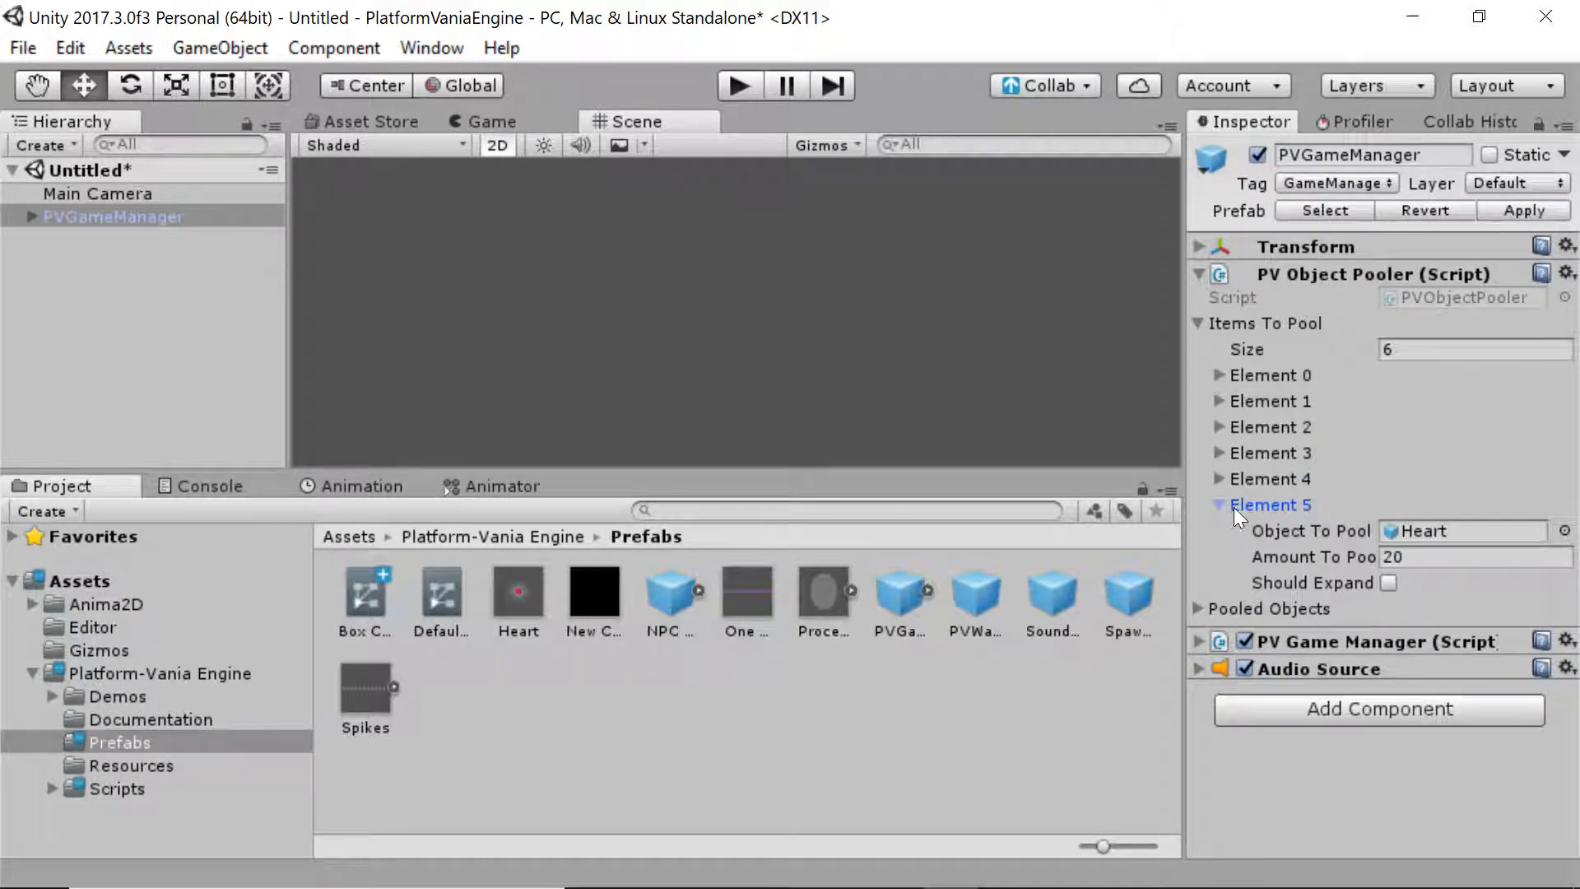
{"action": "left_click", "coordinate": [1236, 503]}
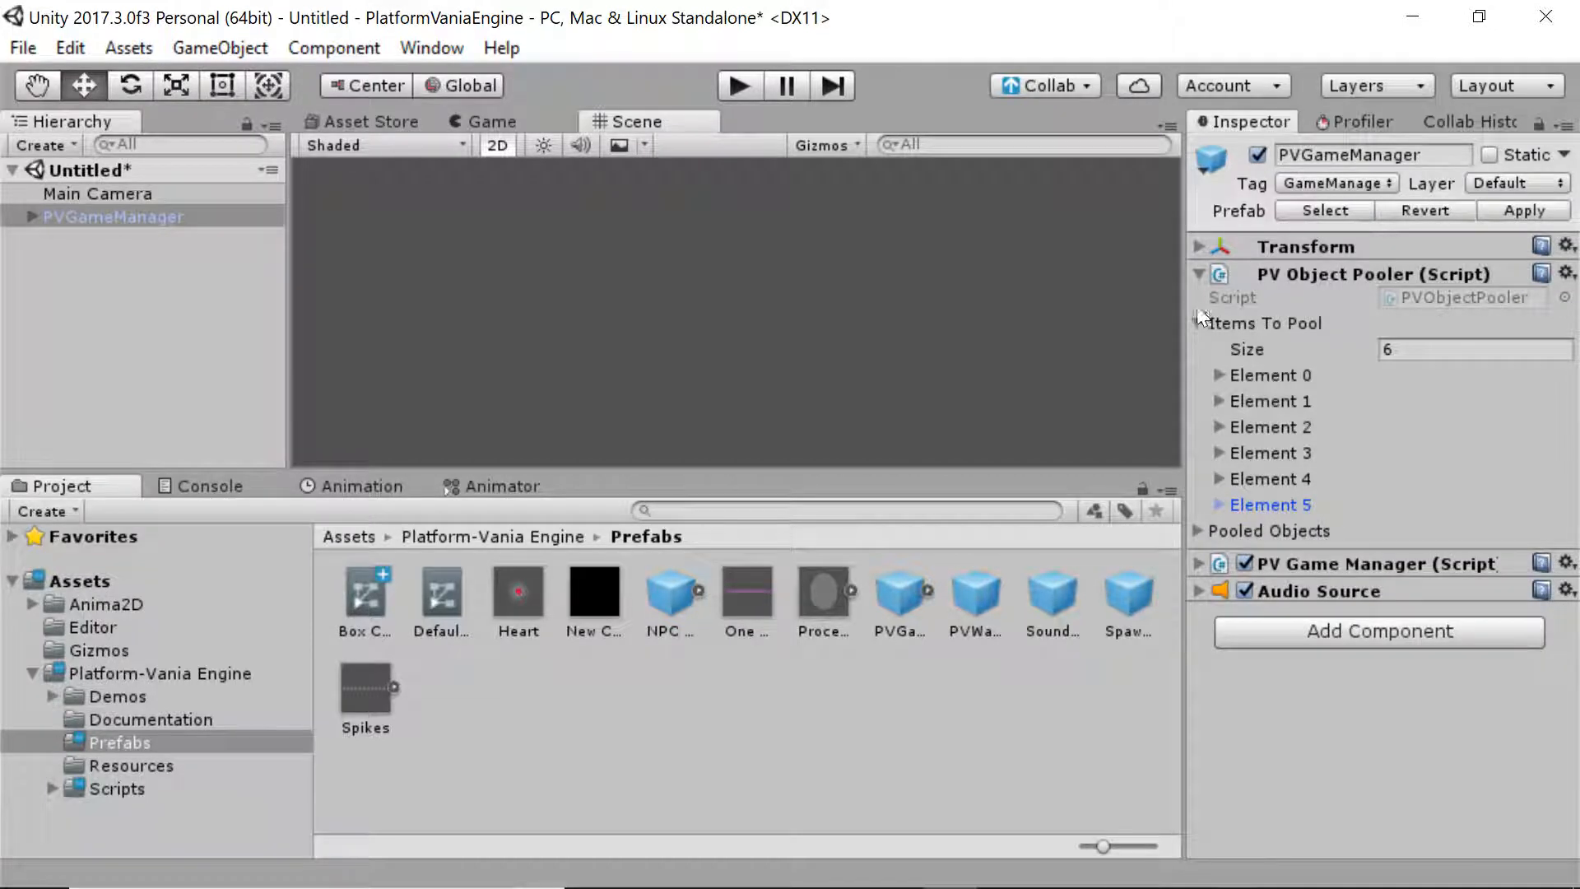
{"action": "left_click_drag", "start_coordinate": [1199, 313], "coordinate": [1058, 304]}
Check pooled Elements 0 and 1, then locate the Heart prefab pooled by Element 5
{"action": "left_click", "coordinate": [1130, 378]}
{"action": "left_click", "coordinate": [1154, 378]}
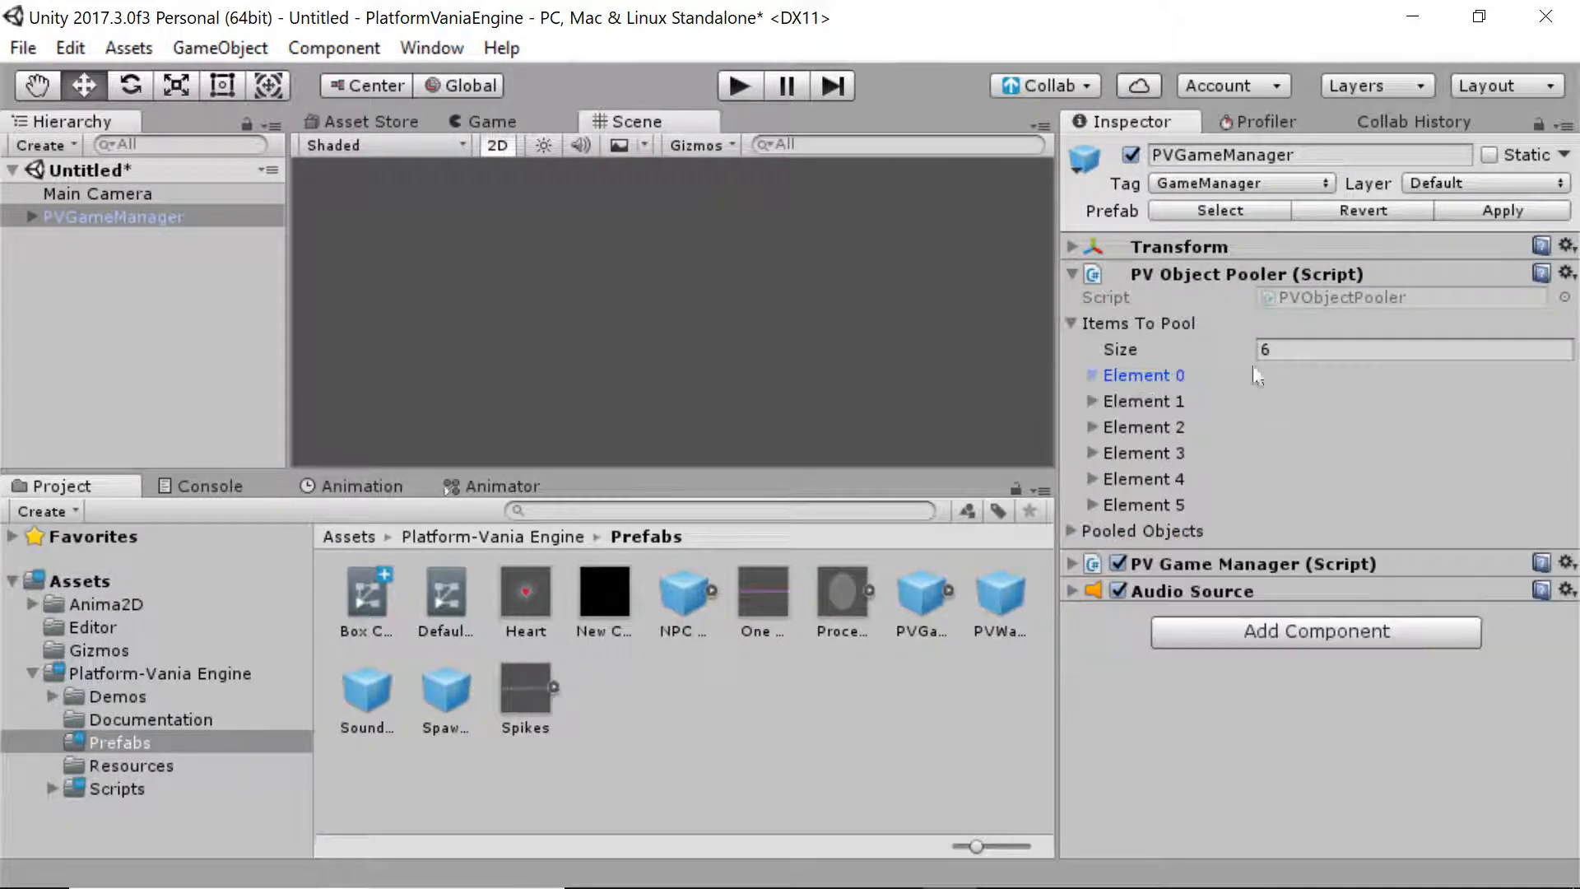
{"action": "left_click", "coordinate": [1120, 400]}
{"action": "left_click", "coordinate": [1138, 402]}
{"action": "left_click", "coordinate": [1143, 504]}
{"action": "left_click", "coordinate": [1326, 529]}
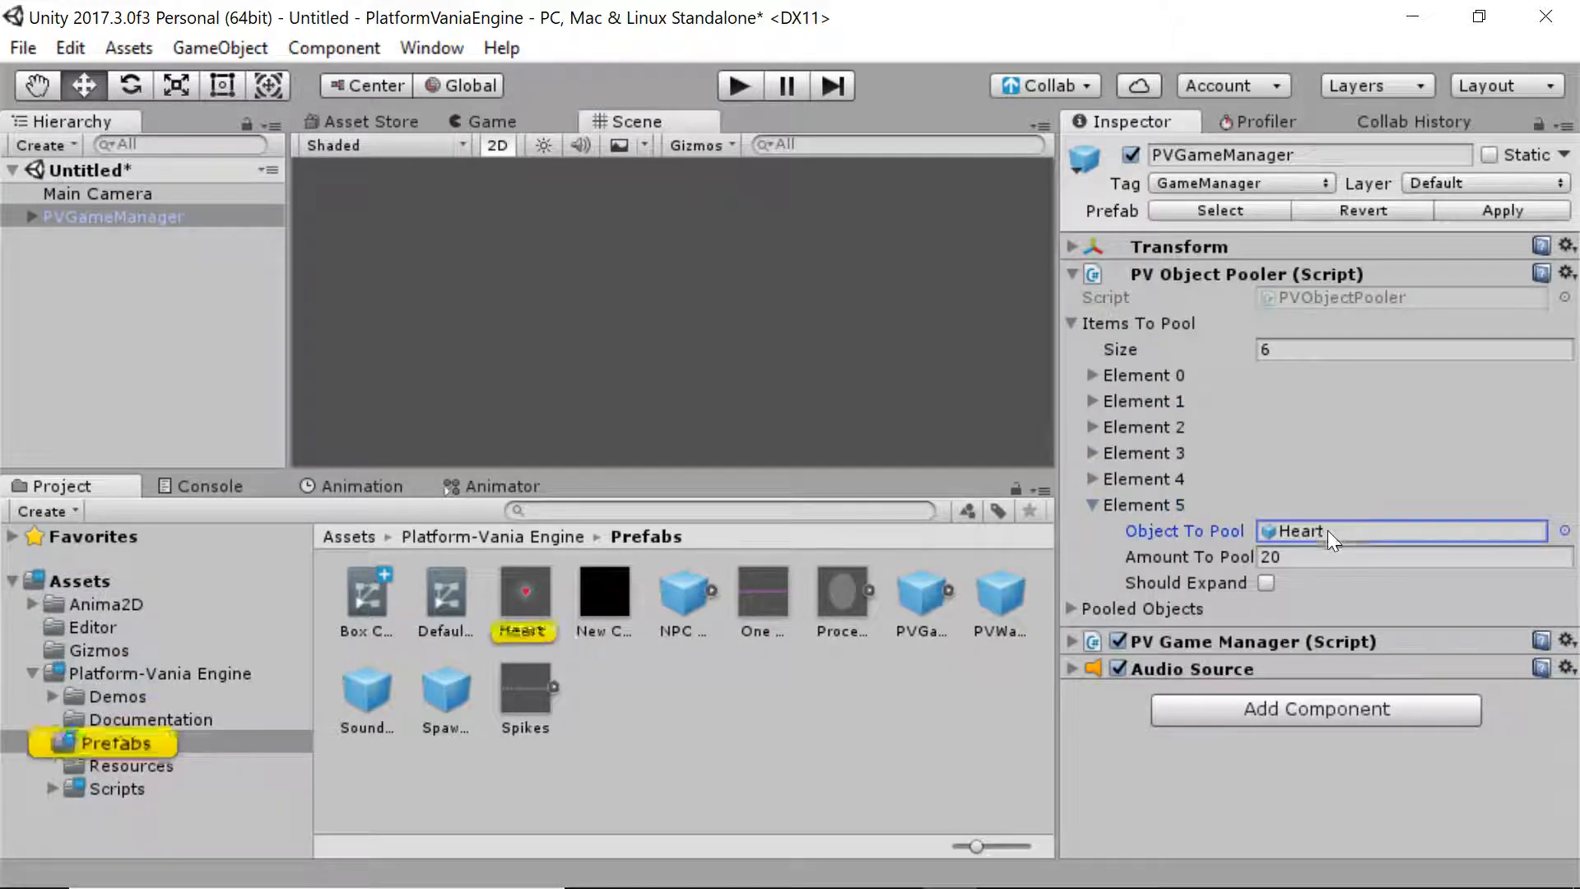
{"action": "left_click", "coordinate": [556, 609]}
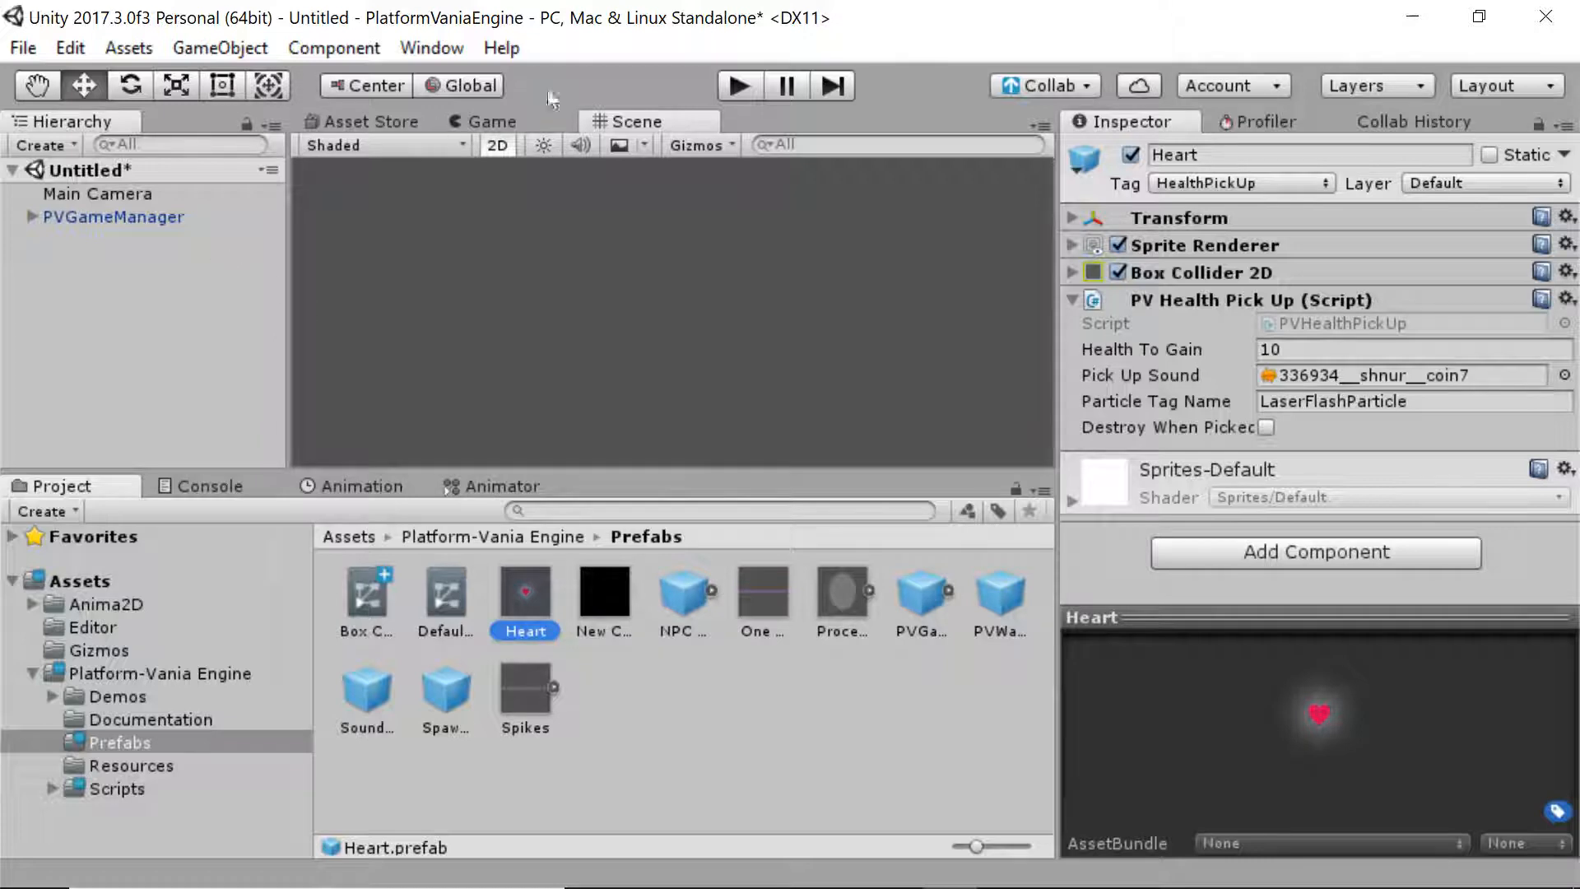
Play the scene and inspect PVGameManager and Main Camera under DontDestroyOnLoad
{"action": "left_click", "coordinate": [738, 85]}
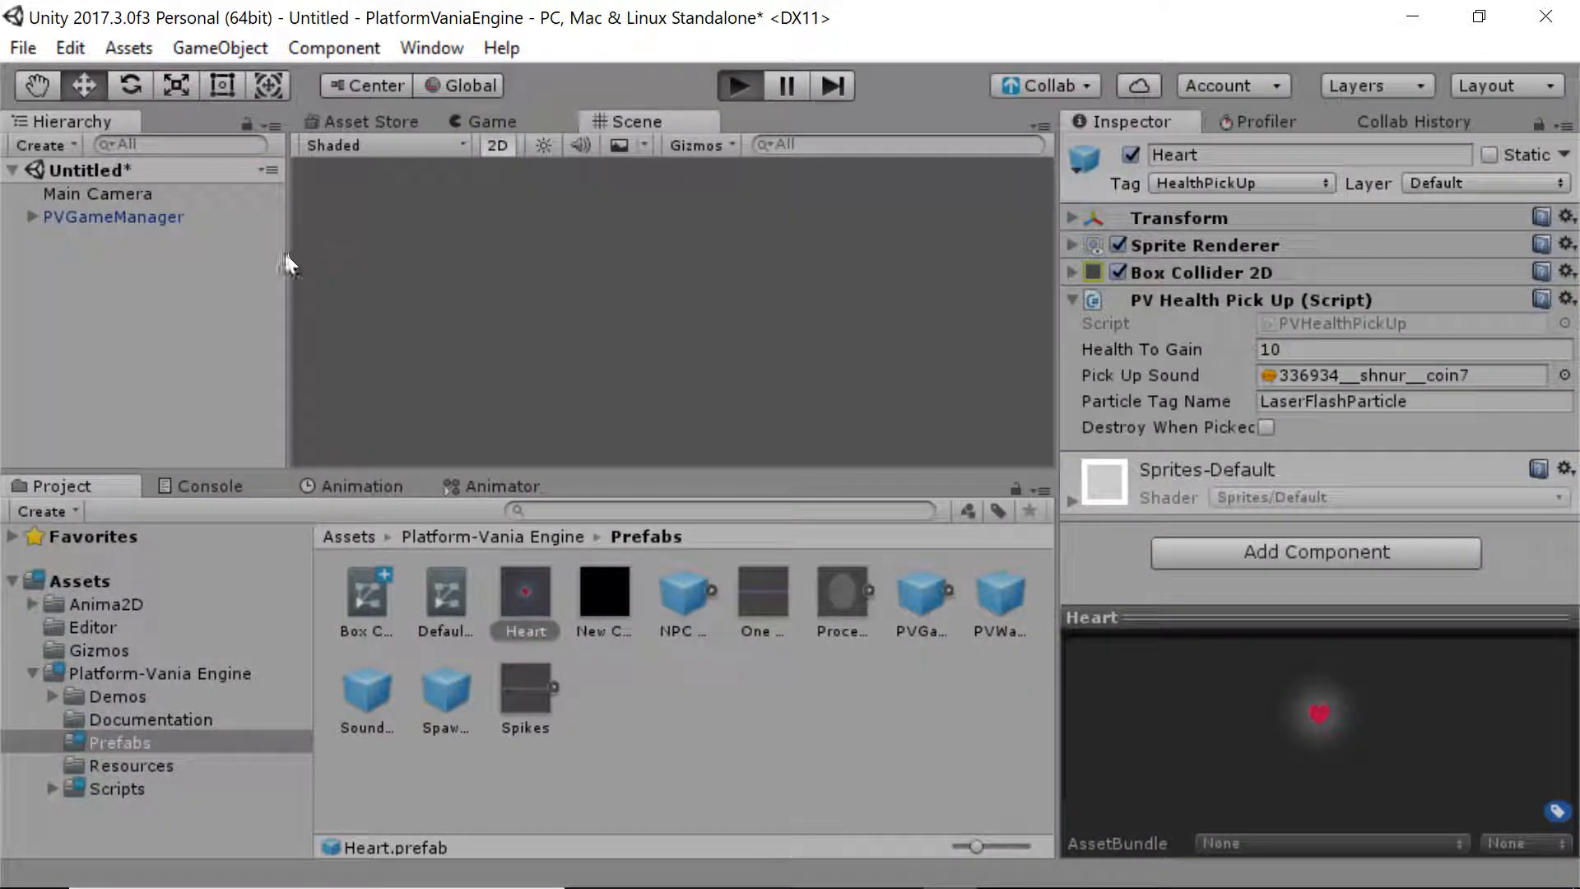
{"action": "left_click", "coordinate": [11, 216]}
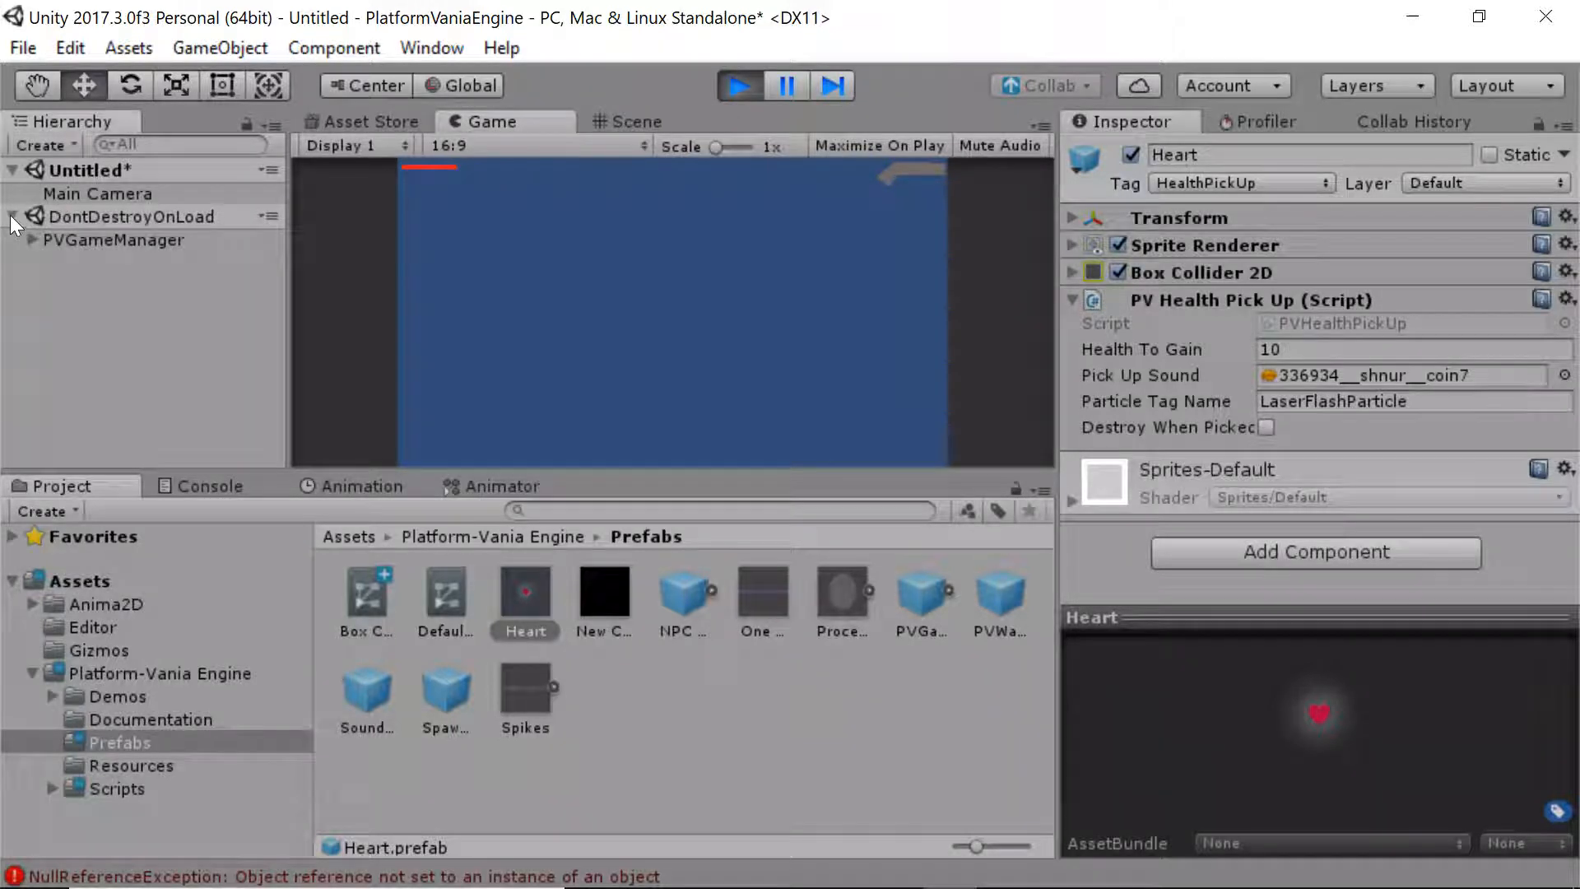
{"action": "left_click", "coordinate": [12, 217]}
{"action": "left_click", "coordinate": [12, 216]}
{"action": "left_click", "coordinate": [32, 241]}
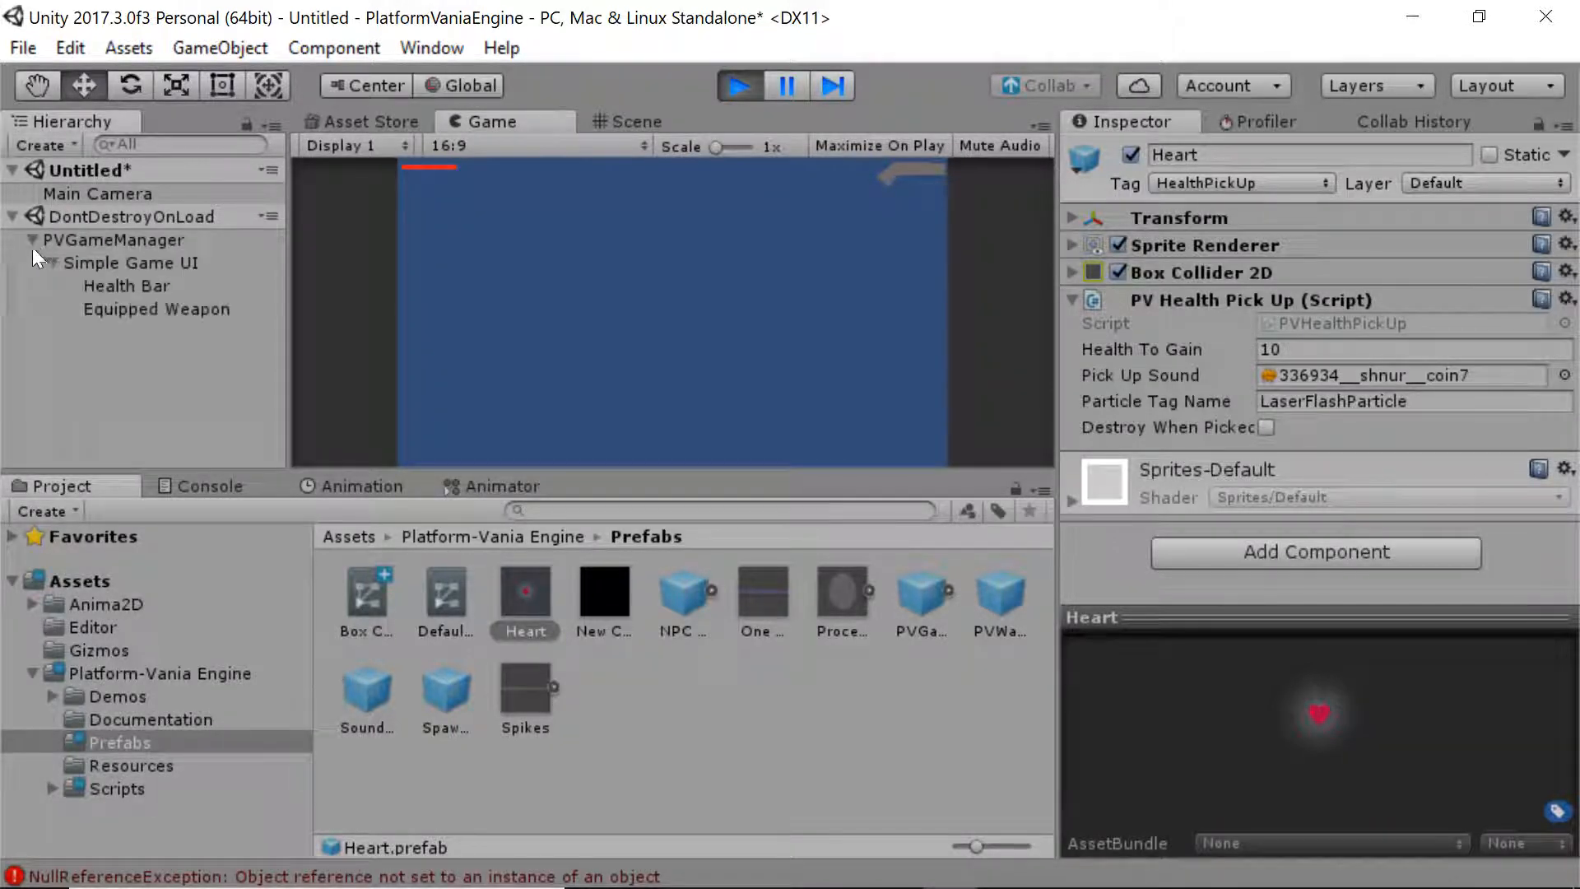
{"action": "left_click", "coordinate": [33, 242]}
{"action": "left_click", "coordinate": [13, 221]}
{"action": "left_click", "coordinate": [71, 195]}
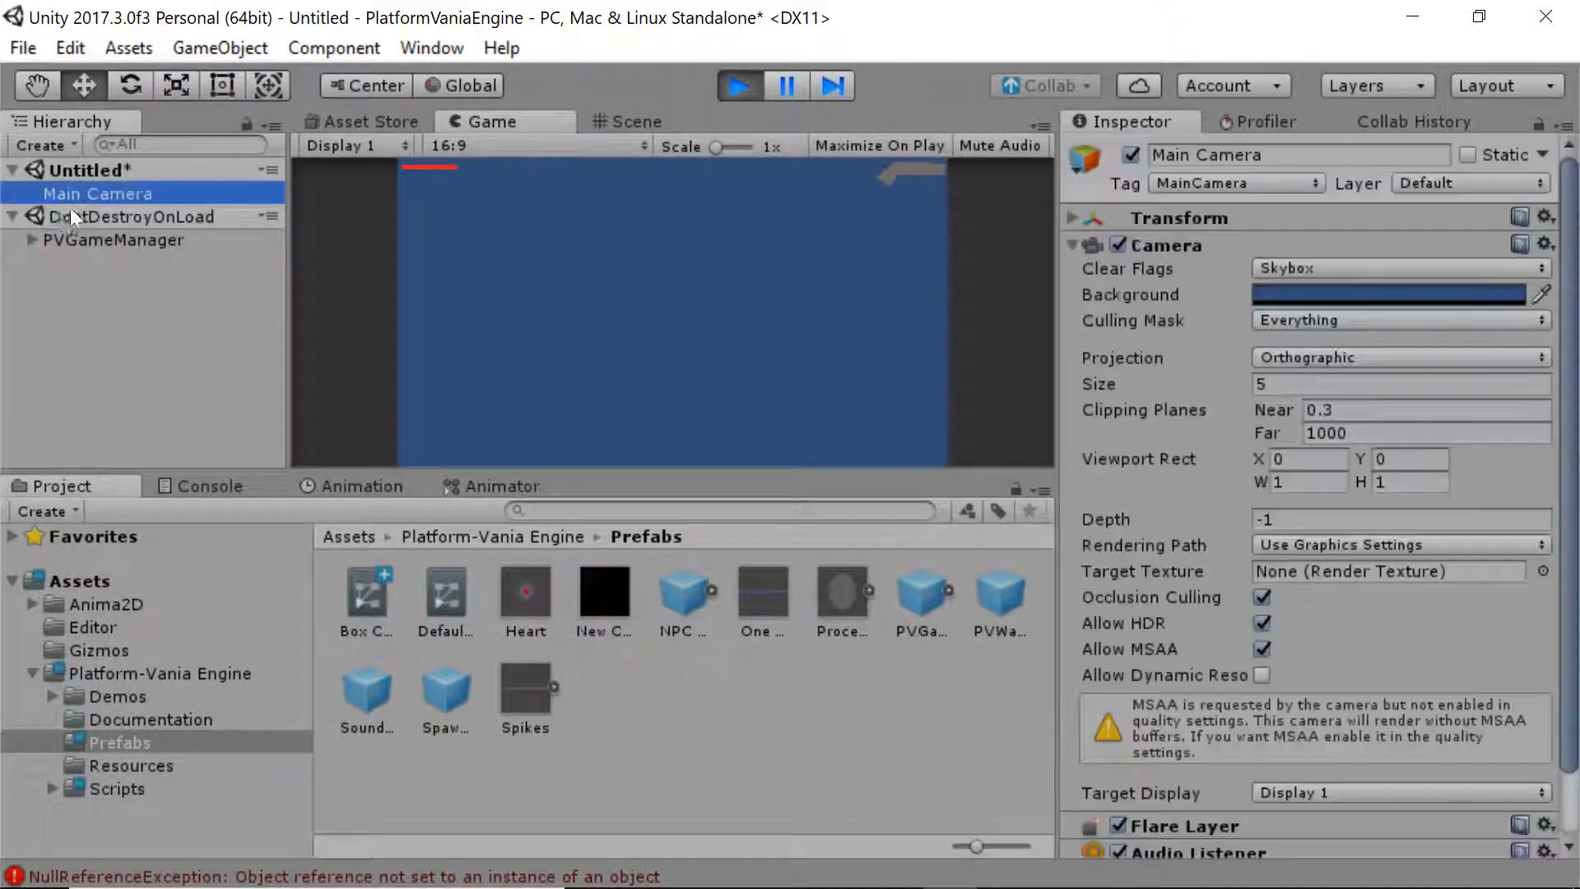
{"action": "left_click", "coordinate": [71, 215]}
Stop play mode and clear the NullReferenceException from the Console
{"action": "left_click", "coordinate": [739, 86]}
{"action": "left_click", "coordinate": [210, 485]}
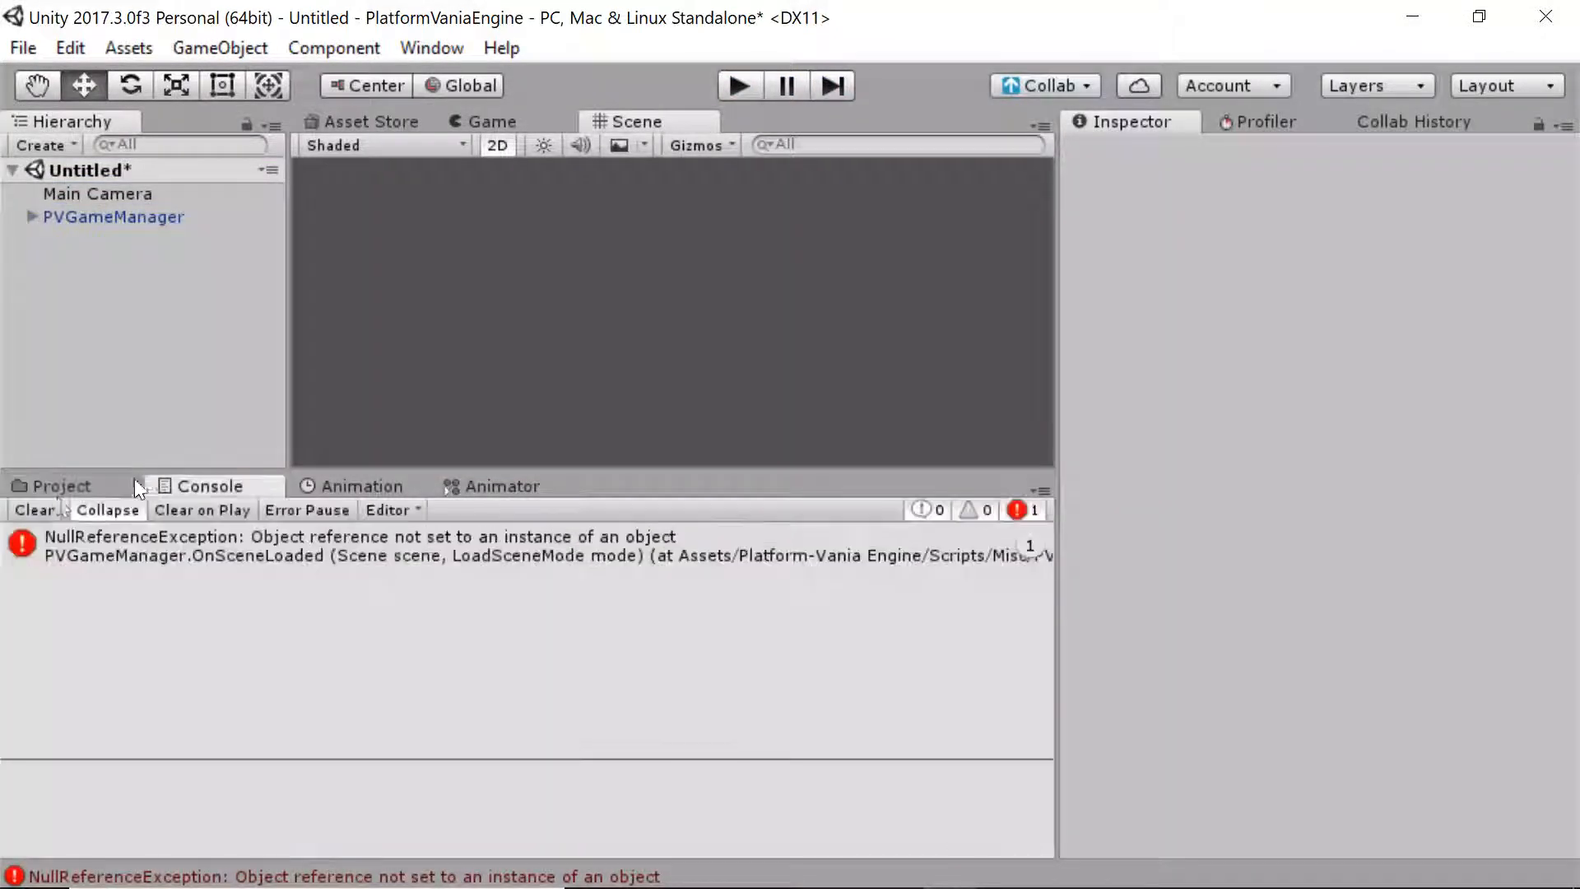
{"action": "left_click", "coordinate": [32, 507]}
{"action": "left_click", "coordinate": [61, 485]}
{"action": "key", "text": "ctrl+f"}
Search for 'van hels', place the Van Helsing prefab in the scene and select it
{"action": "type", "text": "van hels"}
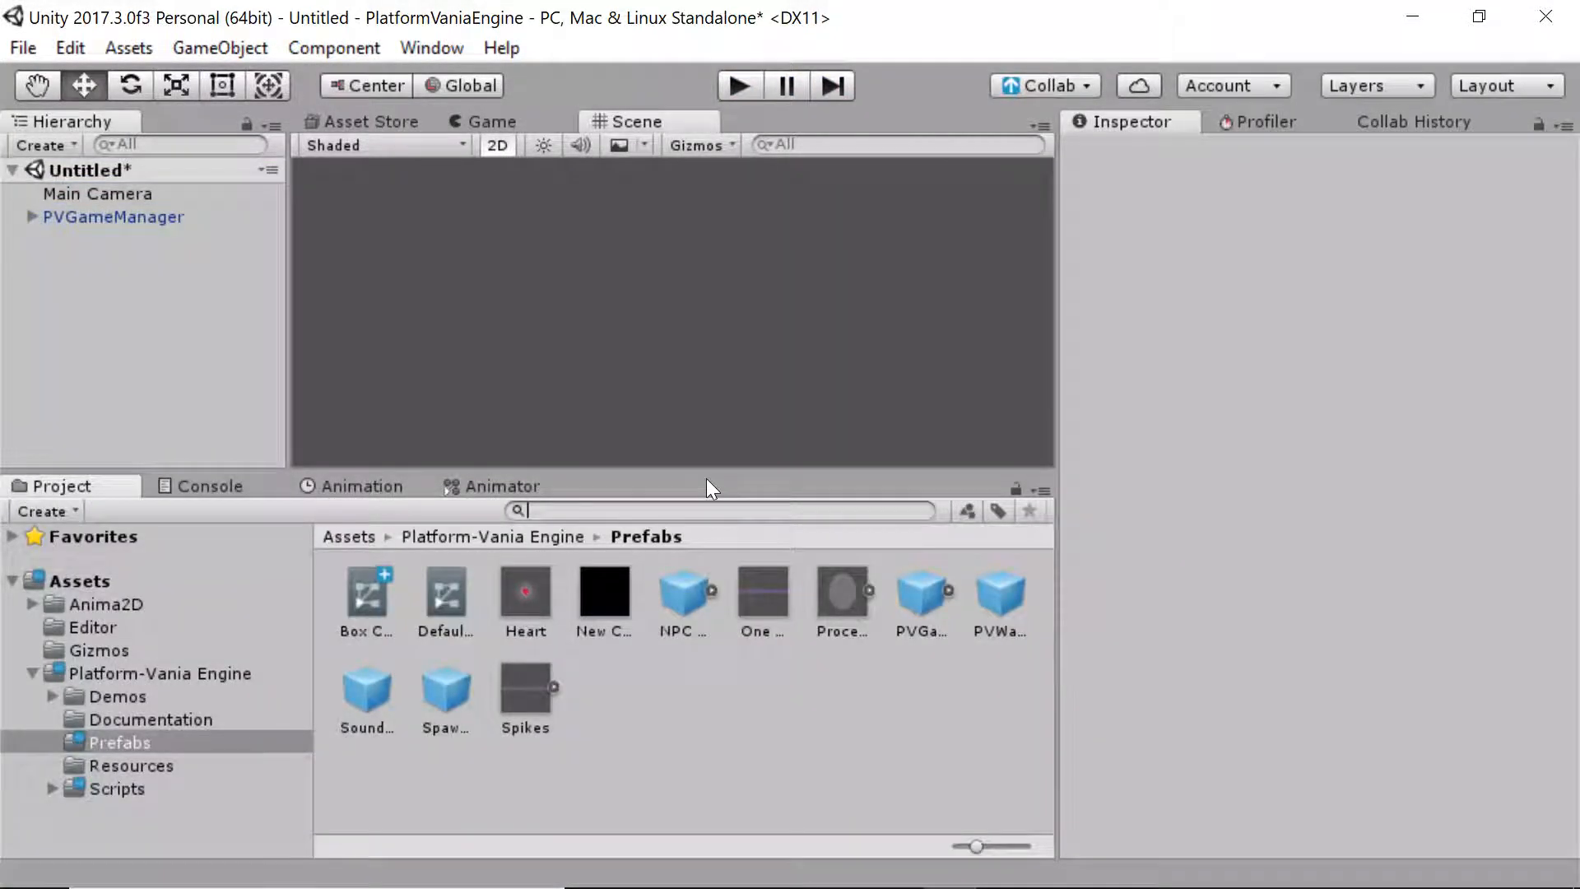
{"action": "left_click_drag", "start_coordinate": [596, 592], "coordinate": [654, 344]}
{"action": "left_click", "coordinate": [41, 676]}
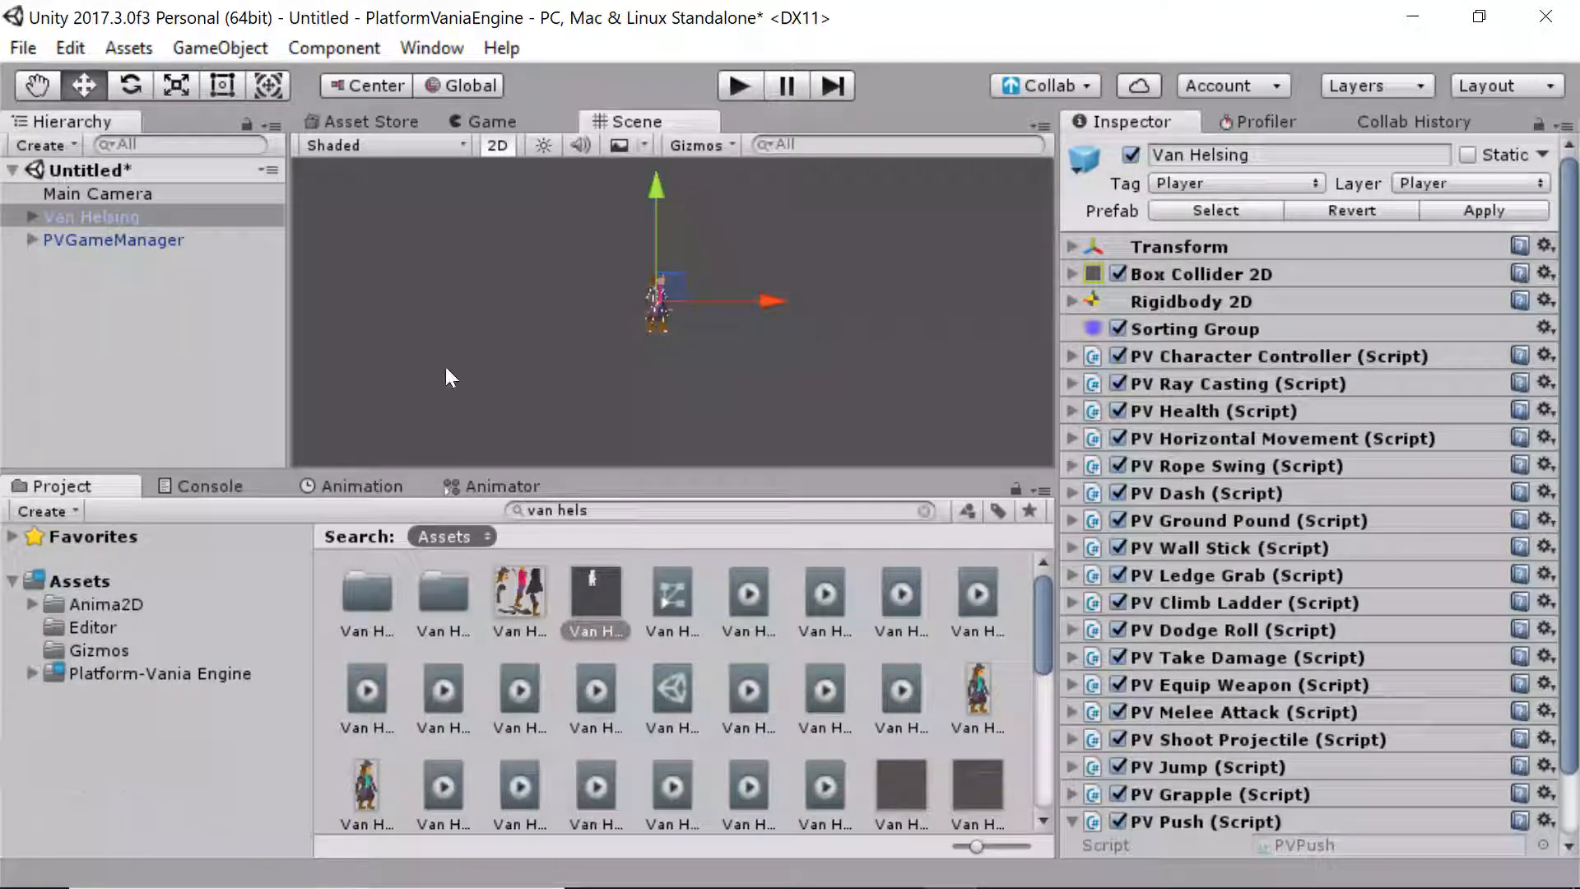
{"action": "left_click", "coordinate": [446, 367]}
{"action": "left_click", "coordinate": [216, 234]}
{"action": "left_click", "coordinate": [201, 191]}
{"action": "left_click", "coordinate": [200, 215]}
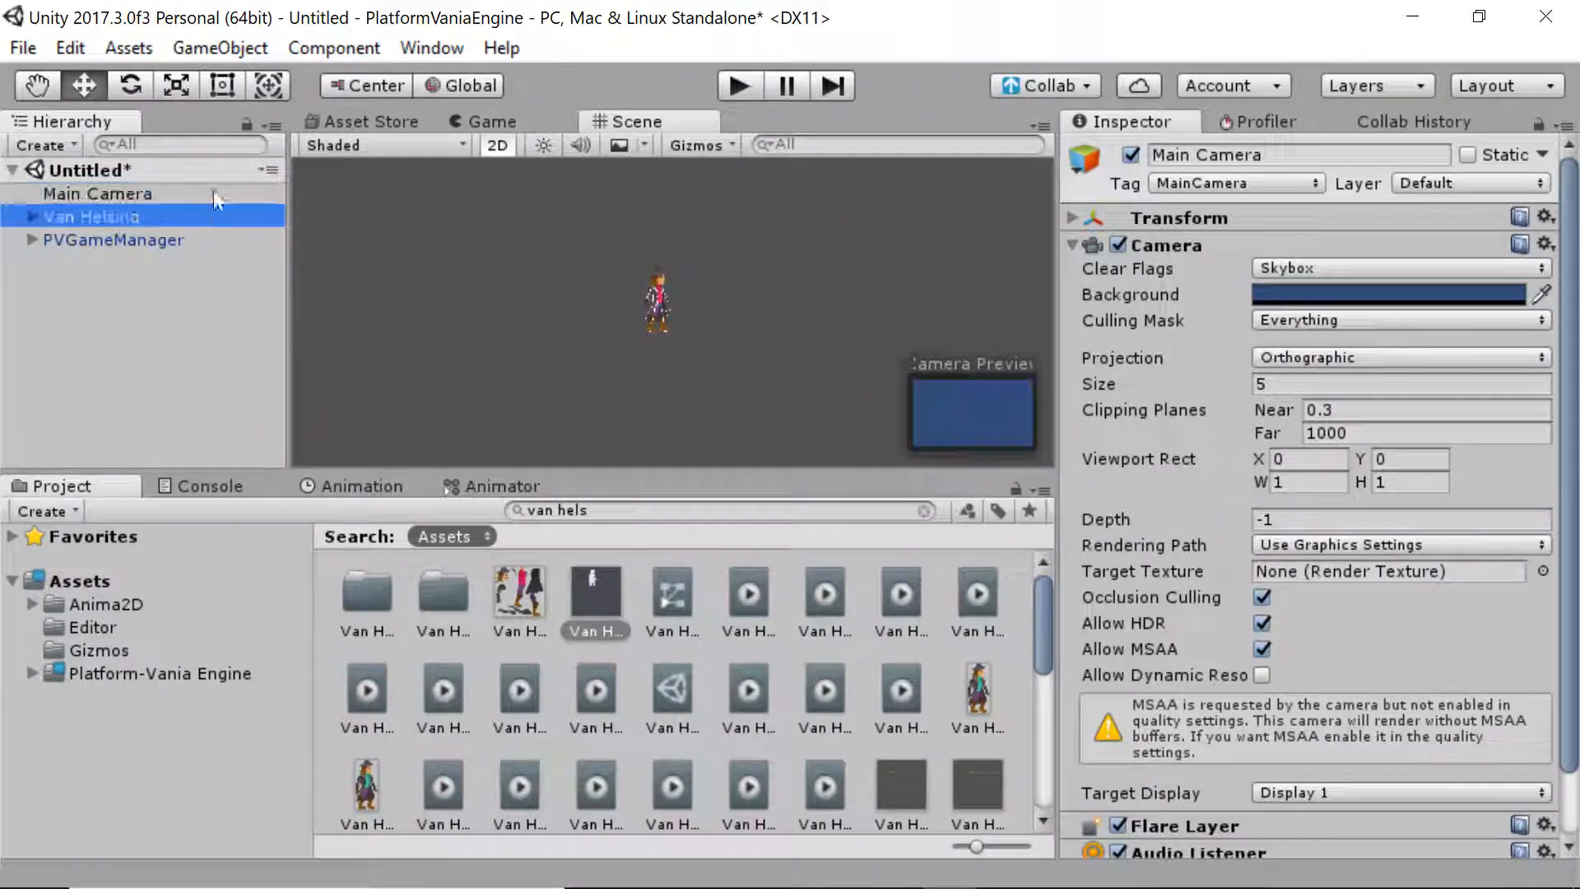
Play-test the scene with Van Helsing, then stop and deselect the character
{"action": "left_click", "coordinate": [738, 86]}
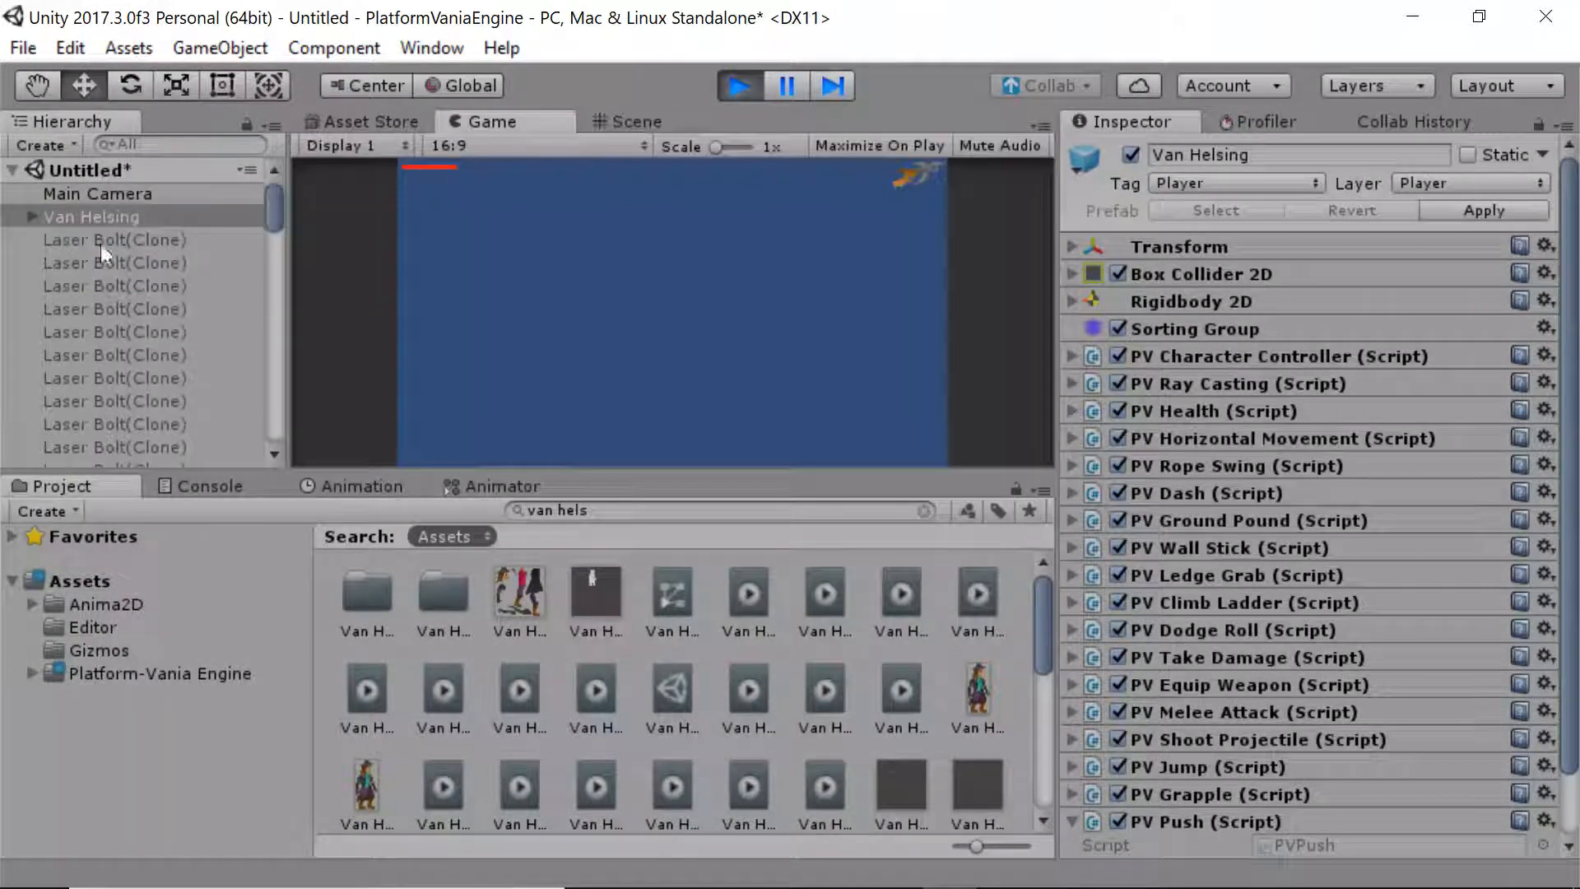
{"action": "left_click_drag", "start_coordinate": [275, 199], "coordinate": [268, 407]}
{"action": "left_click", "coordinate": [739, 85]}
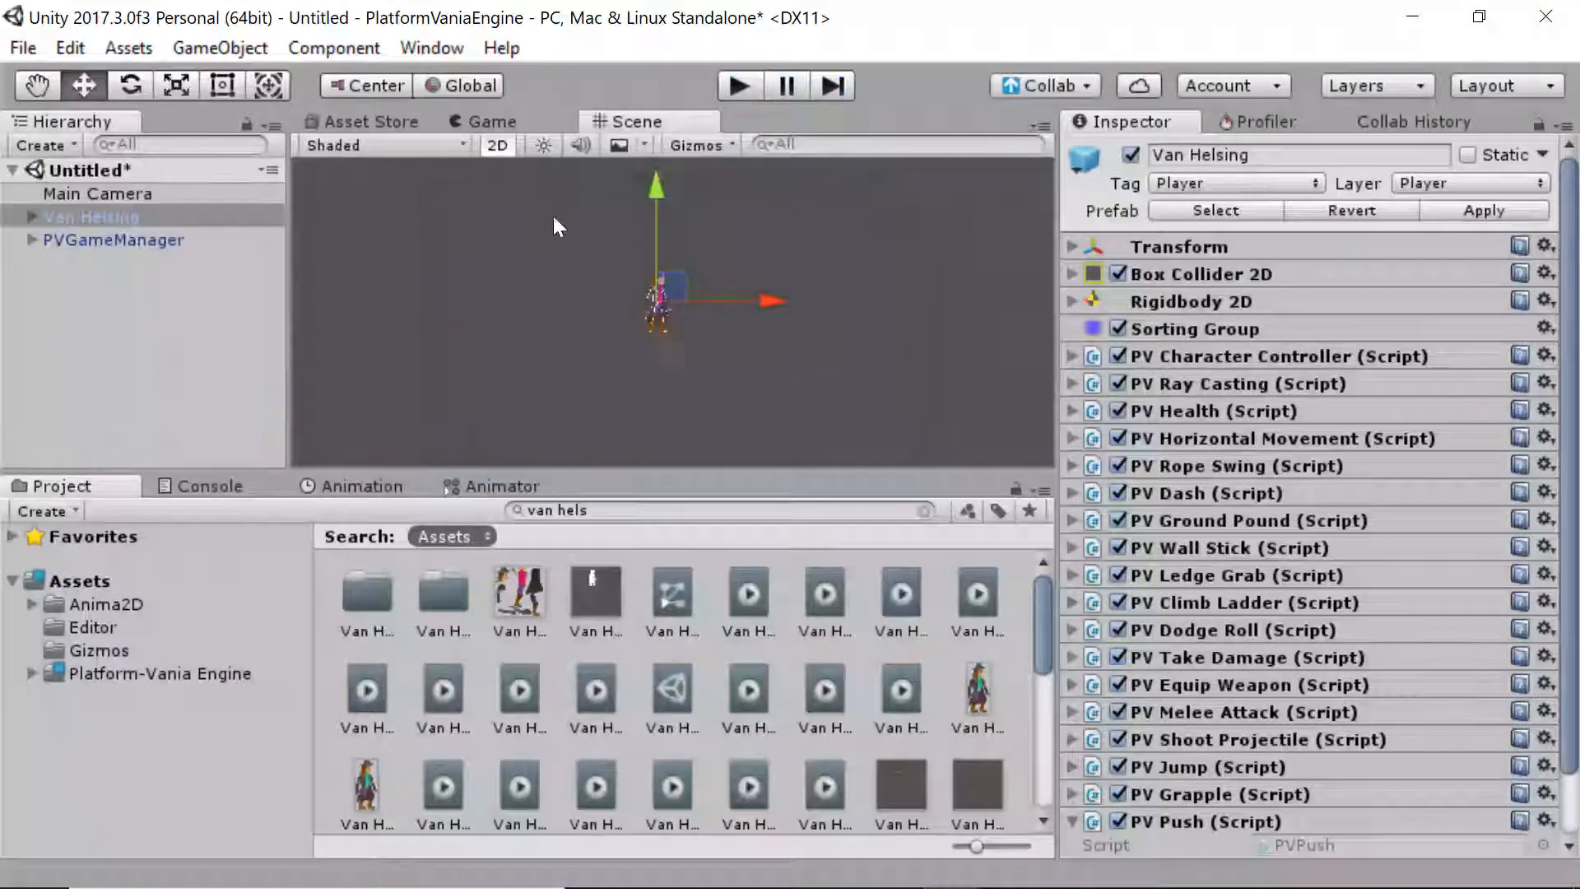
{"action": "left_click", "coordinate": [226, 288]}
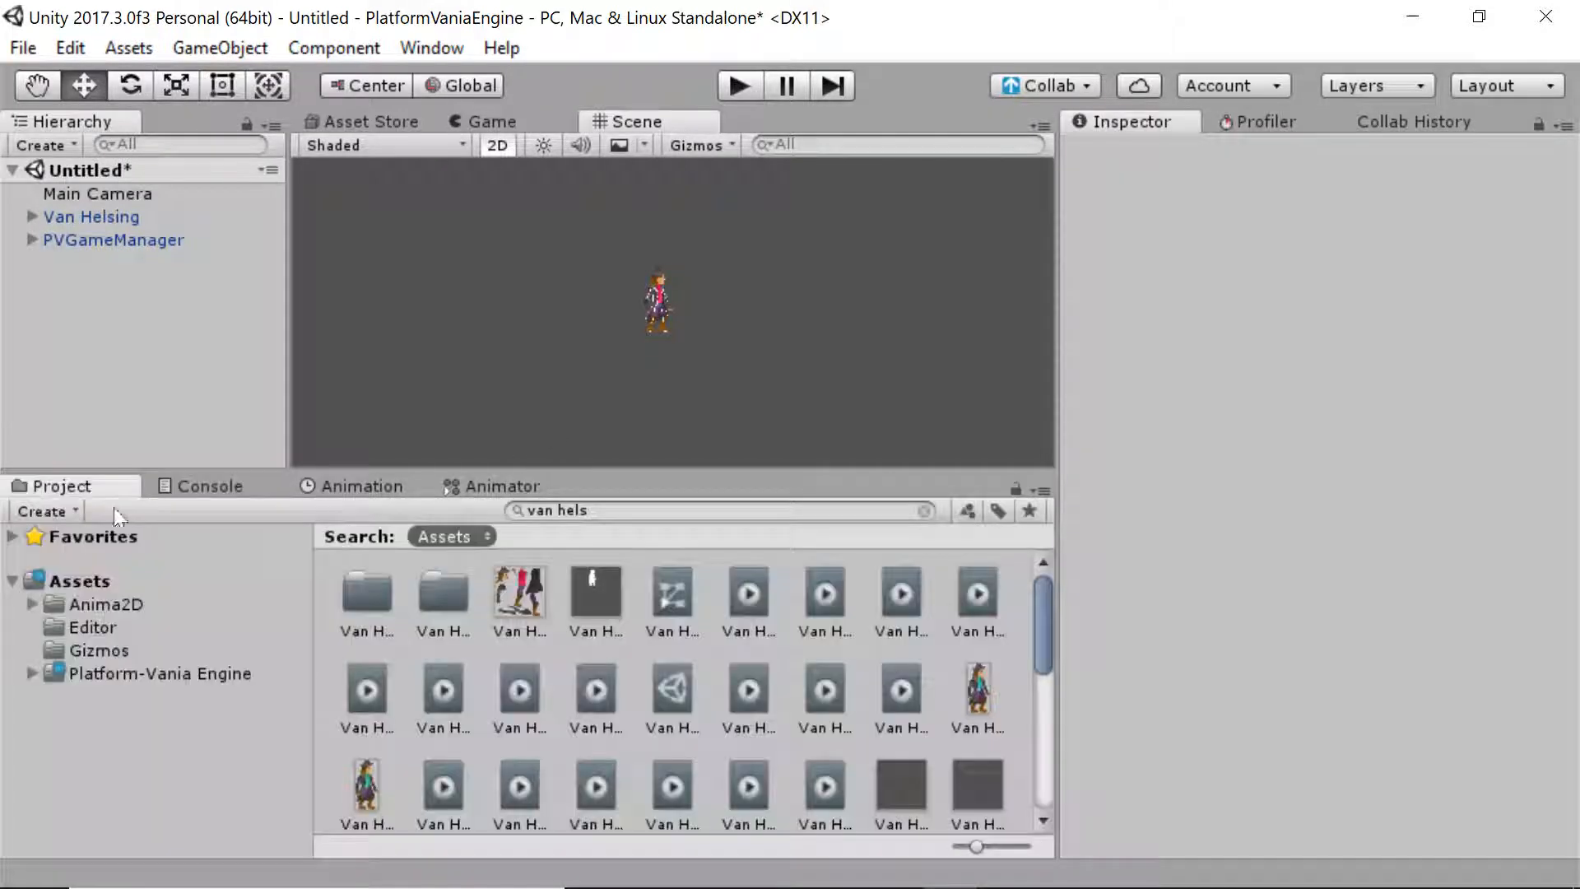
Preview the Game view, then frame the Main Camera in the Scene view
{"action": "left_click", "coordinate": [123, 676]}
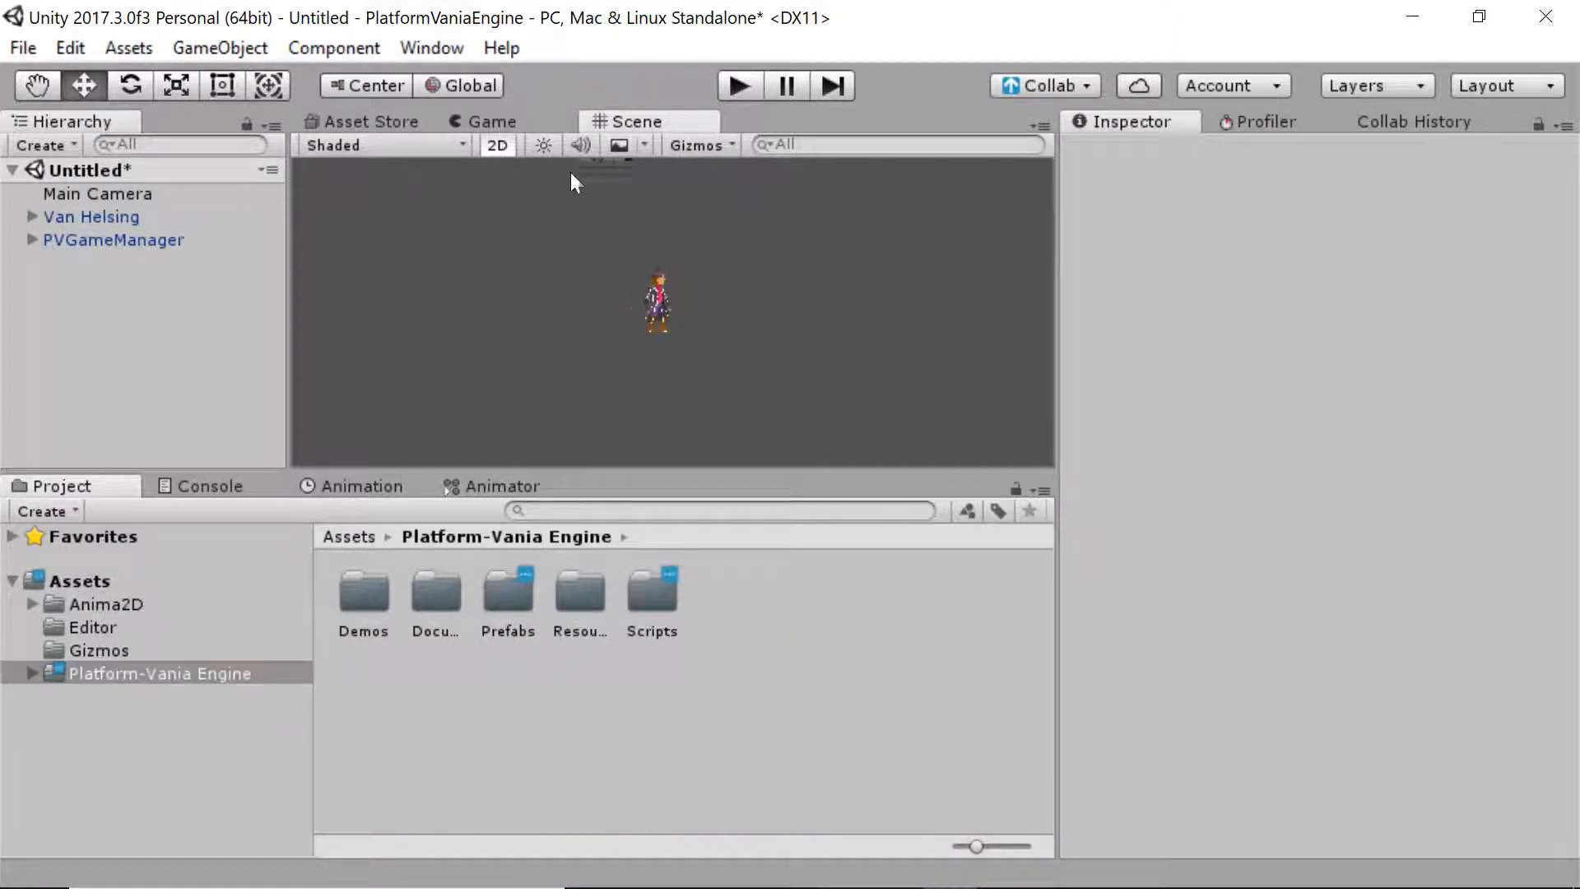
{"action": "left_click", "coordinate": [559, 126]}
{"action": "left_click", "coordinate": [633, 149]}
{"action": "left_click", "coordinate": [626, 126]}
{"action": "left_click", "coordinate": [136, 194]}
{"action": "middle_click_drag", "start_coordinate": [462, 339], "coordinate": [520, 11]}
{"action": "key", "text": "f"}
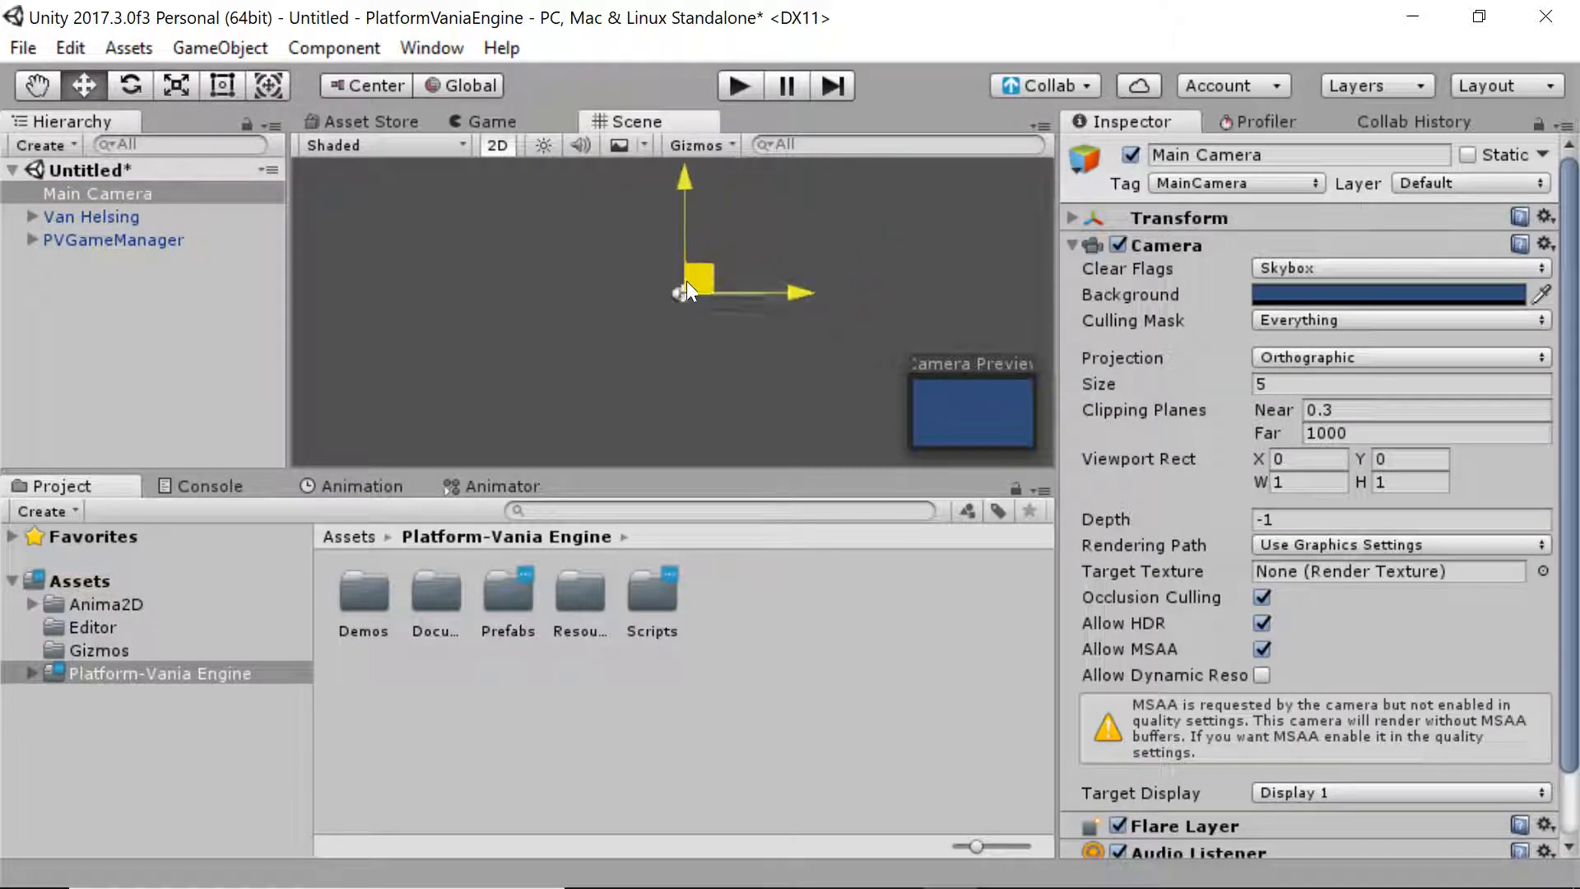
{"action": "left_click", "coordinate": [500, 125]}
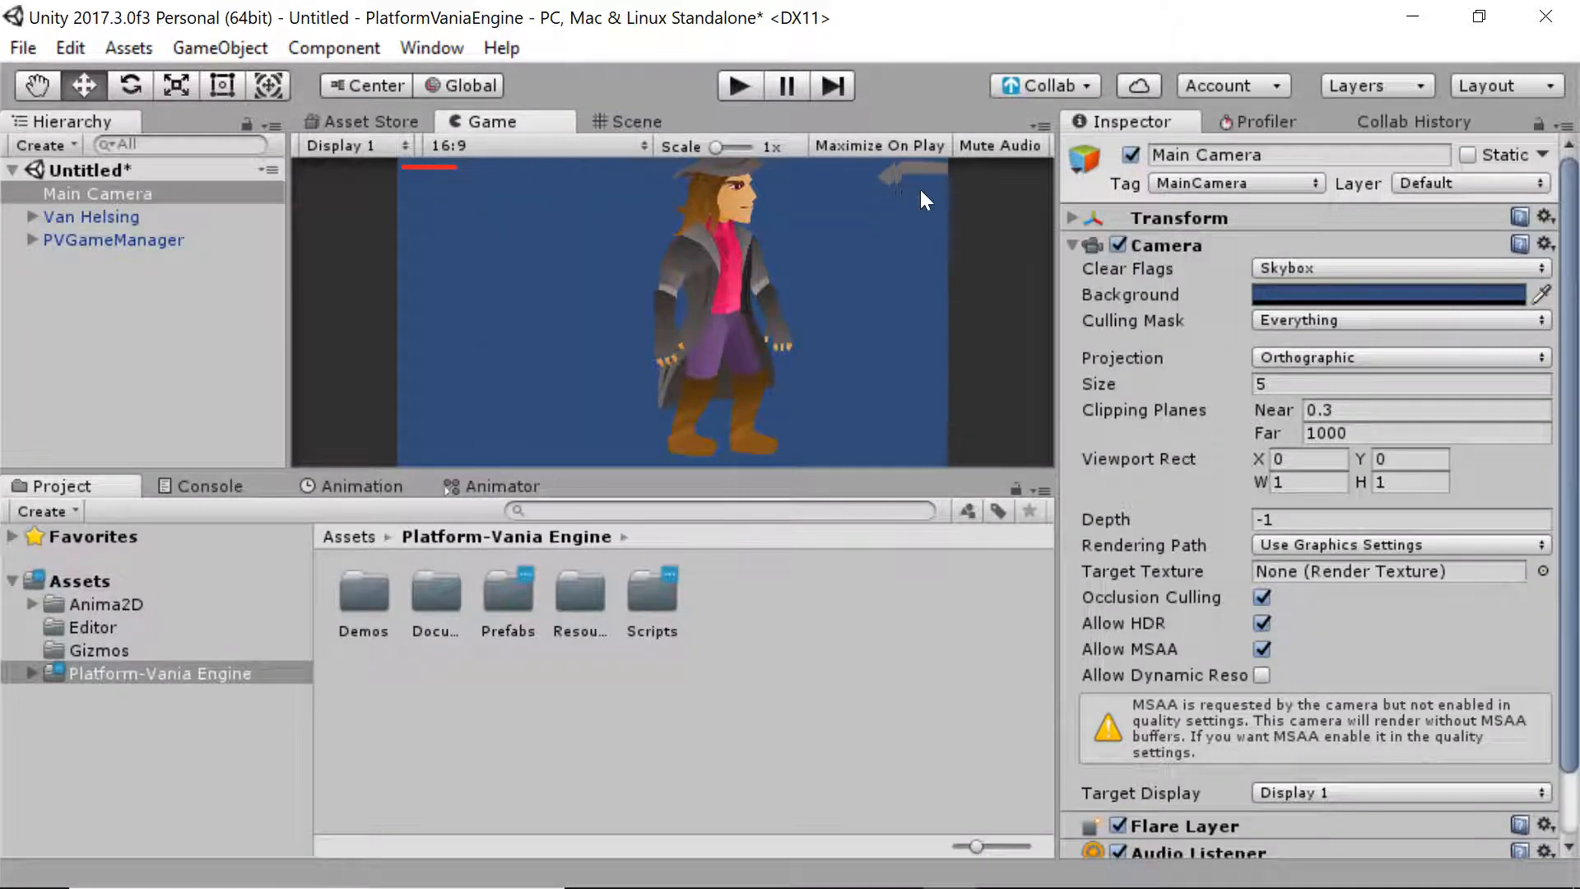
{"action": "left_click", "coordinate": [632, 121]}
{"action": "scroll", "coordinate": [603, 392], "scroll_direction": "up", "scroll_amount": 2}
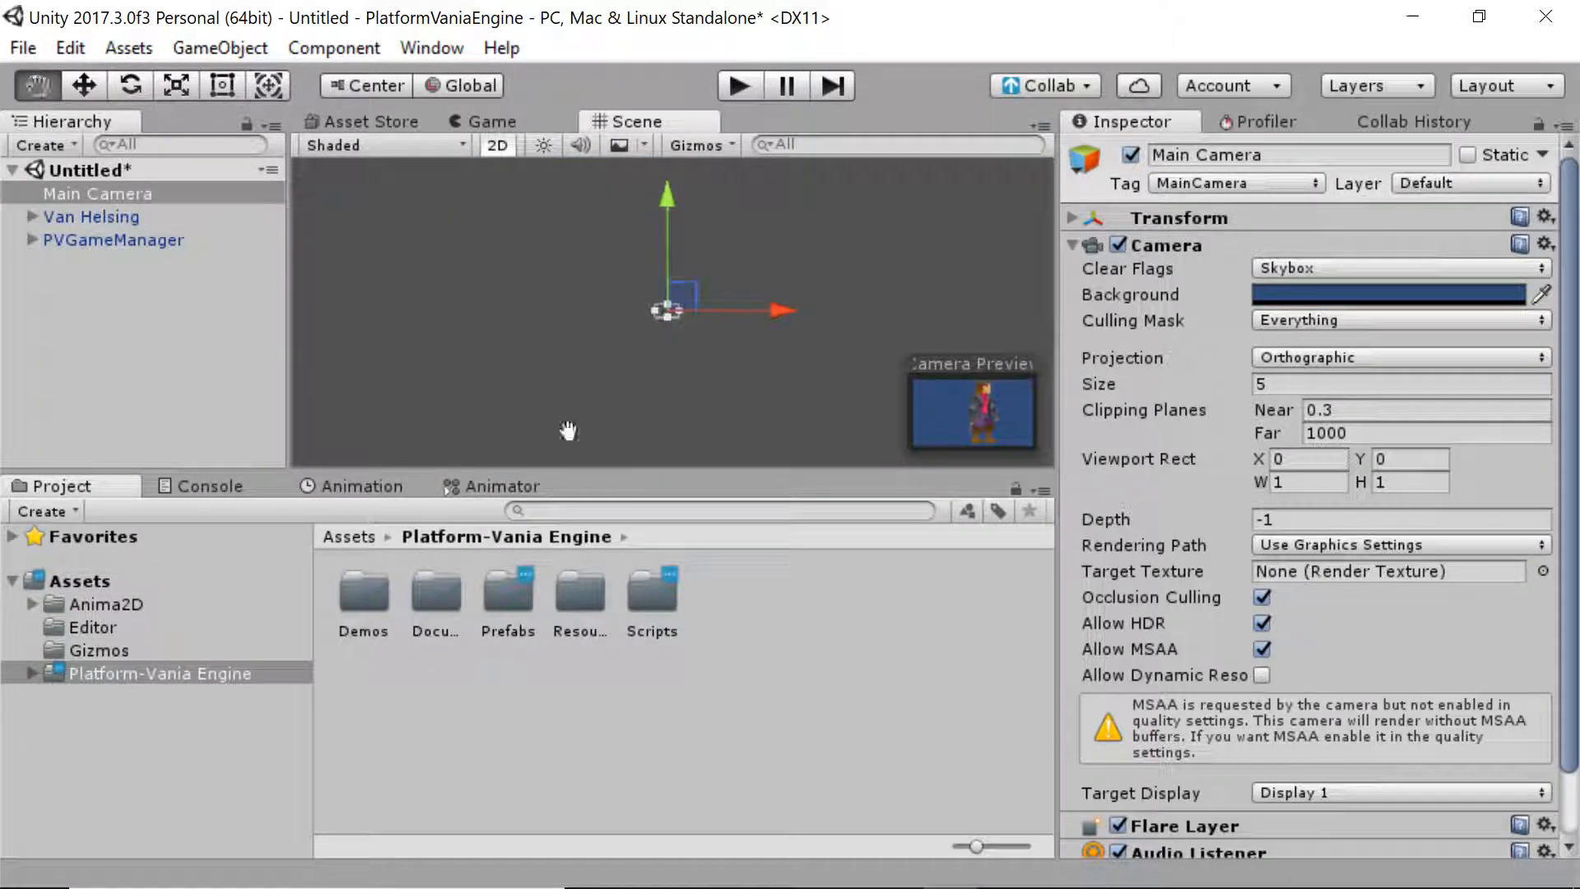
{"action": "left_click", "coordinate": [645, 294]}
{"action": "right_click_drag", "start_coordinate": [502, 179], "coordinate": [480, 539], "text": "alt"}
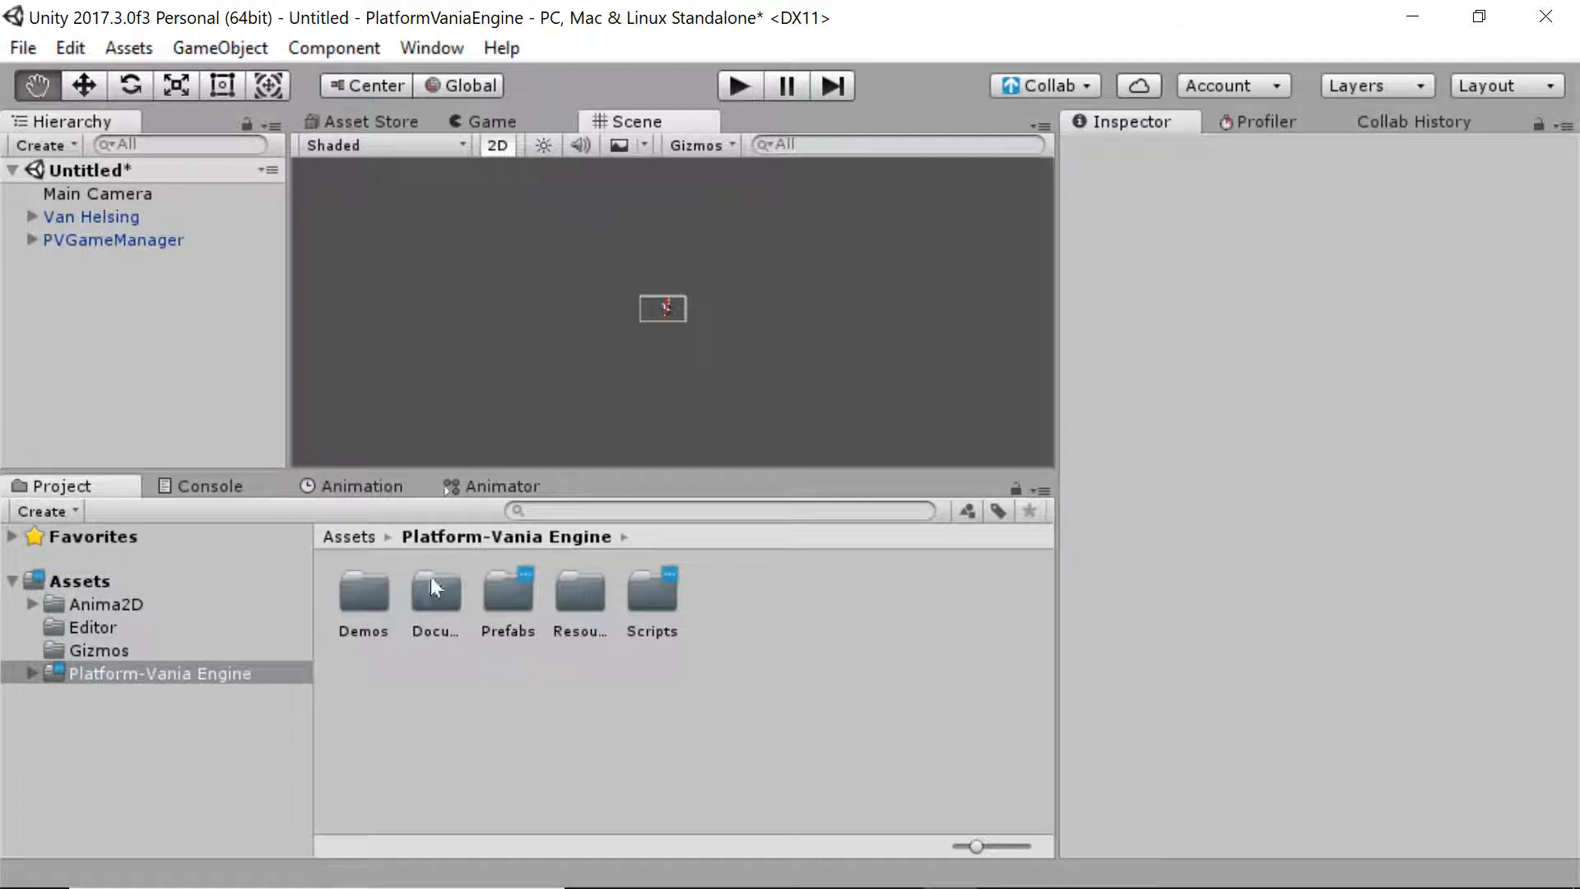
Enlarge the Main Camera's view frame and nudge it into place
{"action": "left_click", "coordinate": [178, 239]}
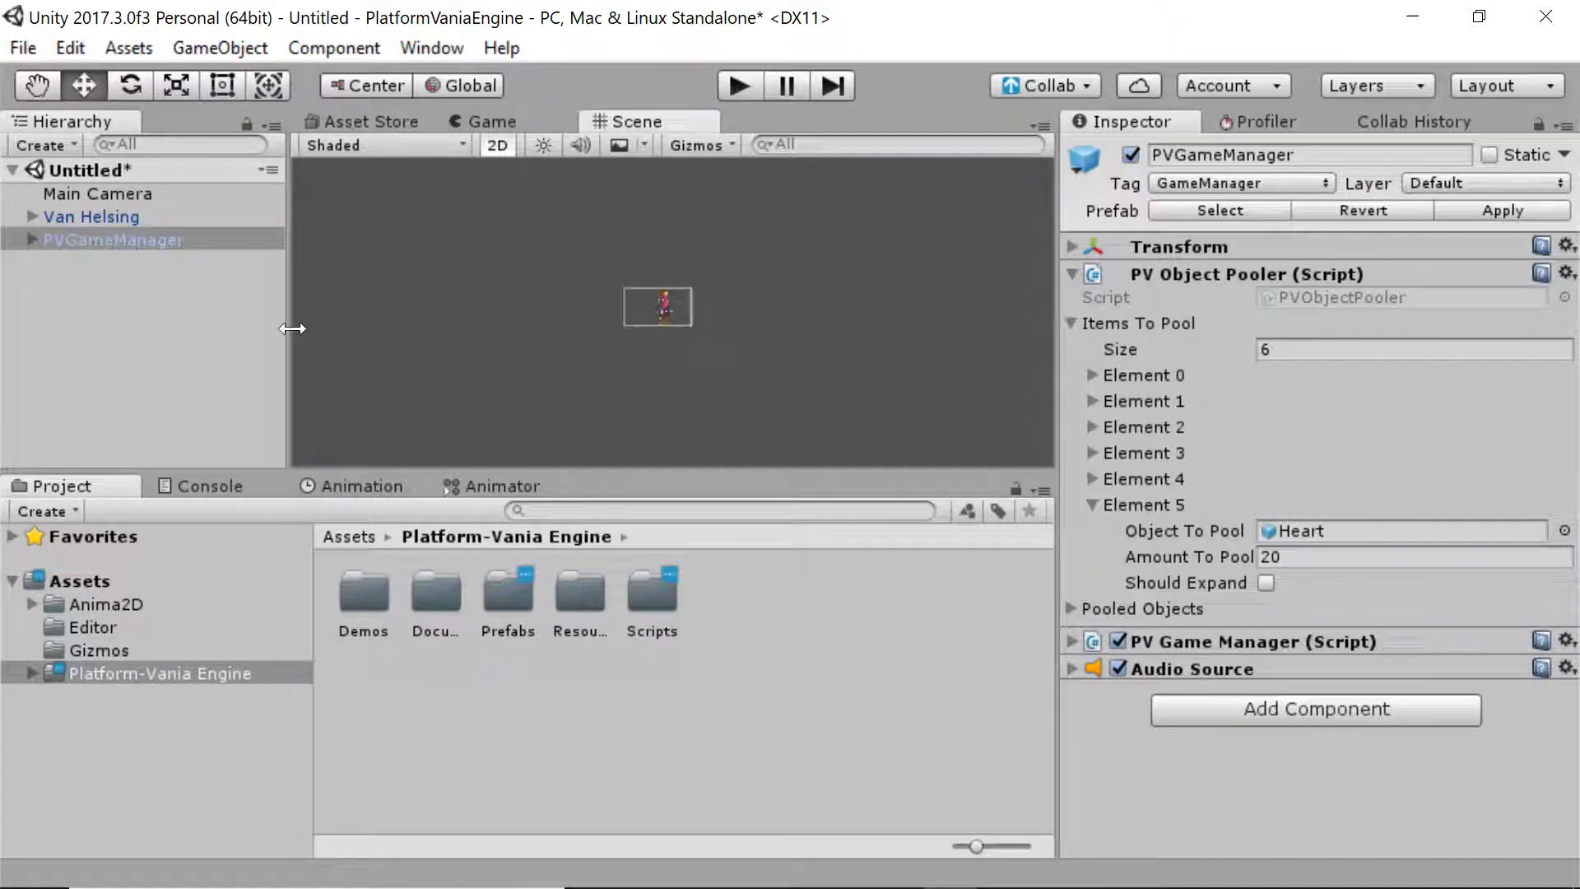
{"action": "left_click", "coordinate": [185, 195]}
{"action": "left_click_drag", "start_coordinate": [619, 304], "coordinate": [558, 299]}
{"action": "left_click_drag", "start_coordinate": [700, 284], "coordinate": [685, 291]}
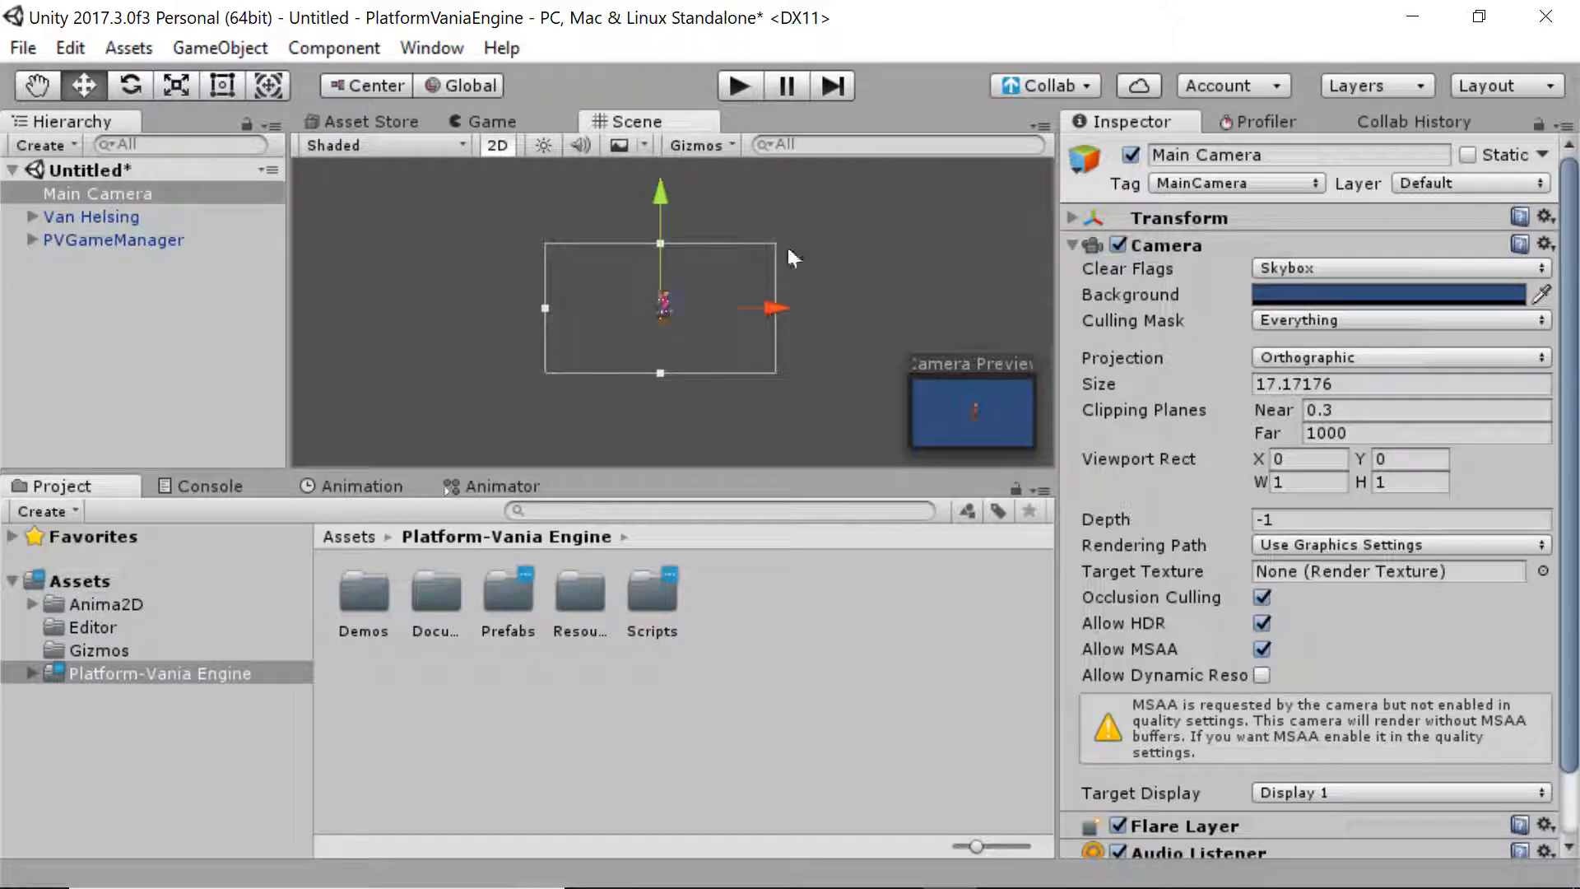
{"action": "left_click", "coordinate": [786, 244]}
{"action": "middle_click_drag", "start_coordinate": [787, 243], "coordinate": [757, 226]}
{"action": "left_click", "coordinate": [546, 125]}
{"action": "left_click", "coordinate": [632, 125]}
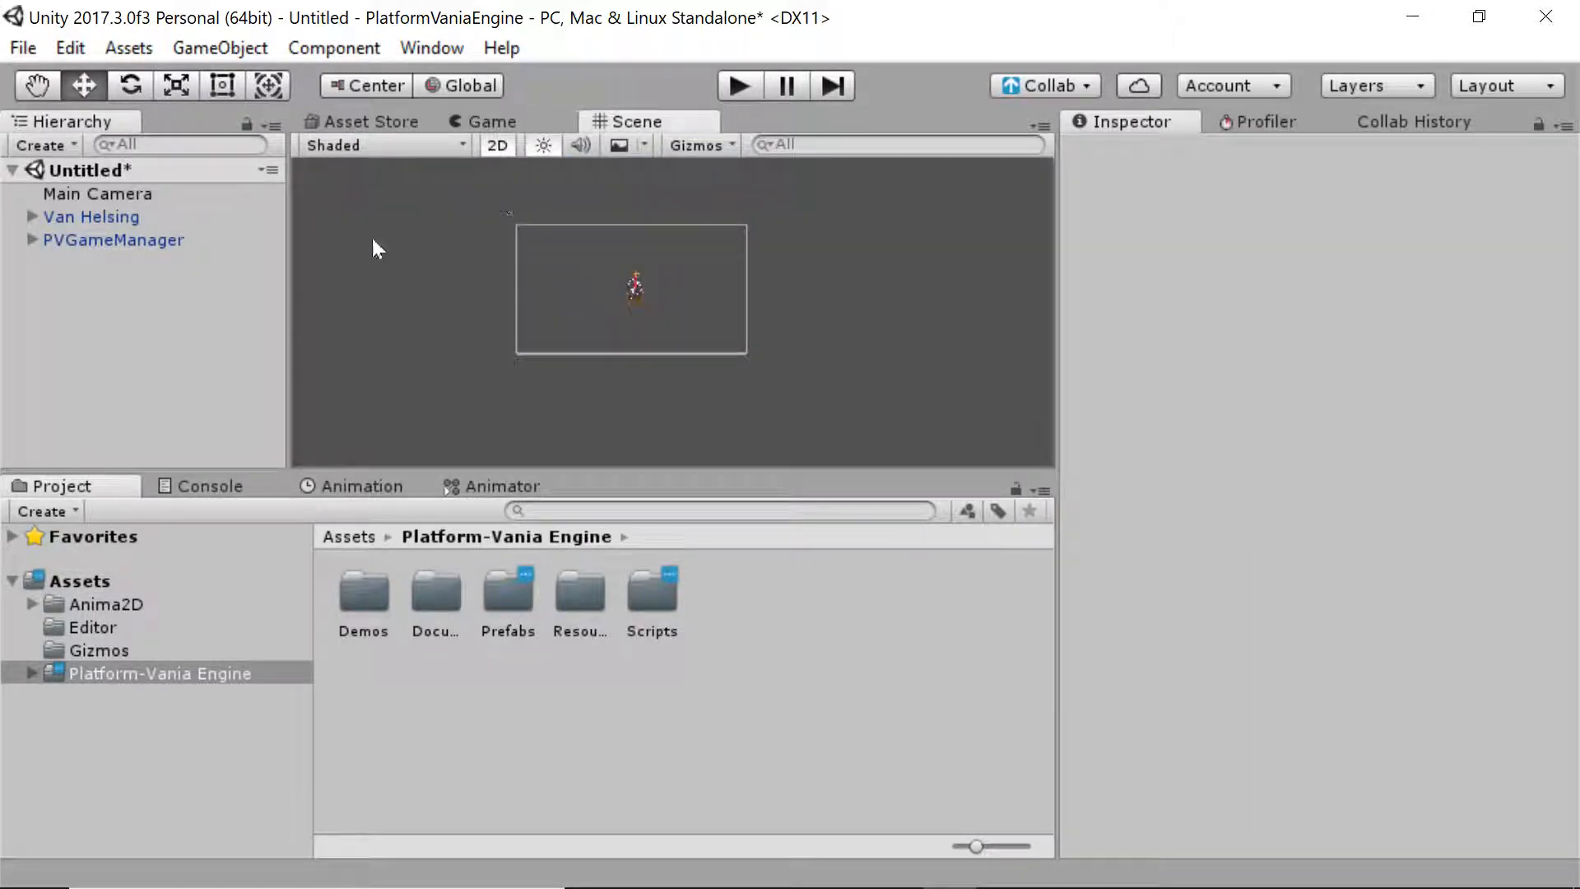
Set the camera's orthographic size to about 19.8 and preview it in the Game view
{"action": "left_click", "coordinate": [194, 195]}
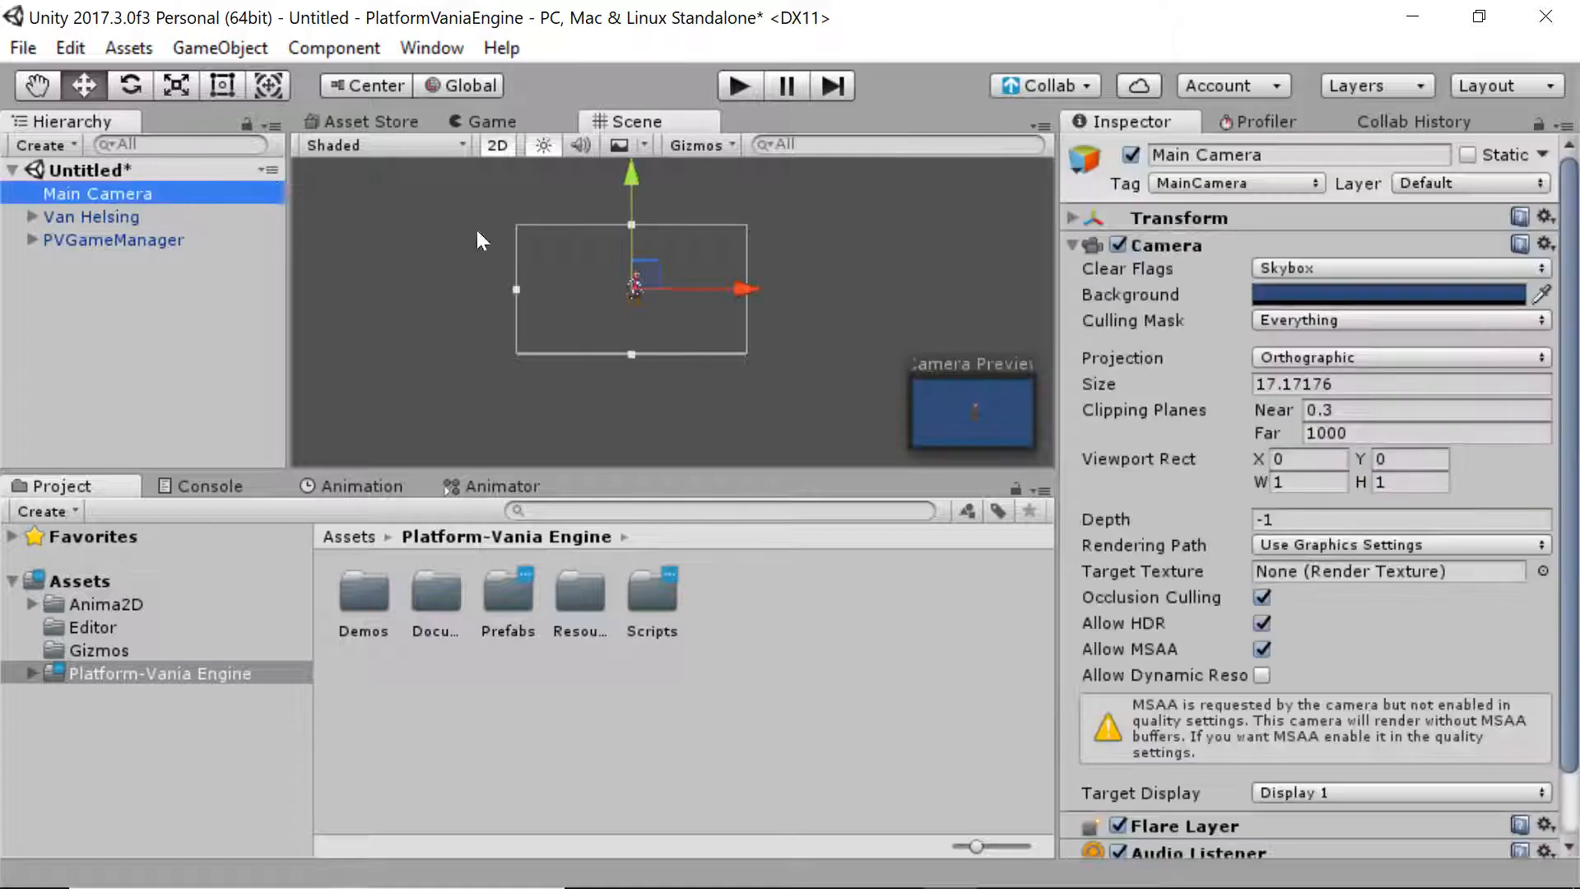
{"action": "left_click_drag", "start_coordinate": [519, 288], "coordinate": [497, 290]}
{"action": "left_click", "coordinate": [447, 311]}
{"action": "left_click", "coordinate": [211, 199]}
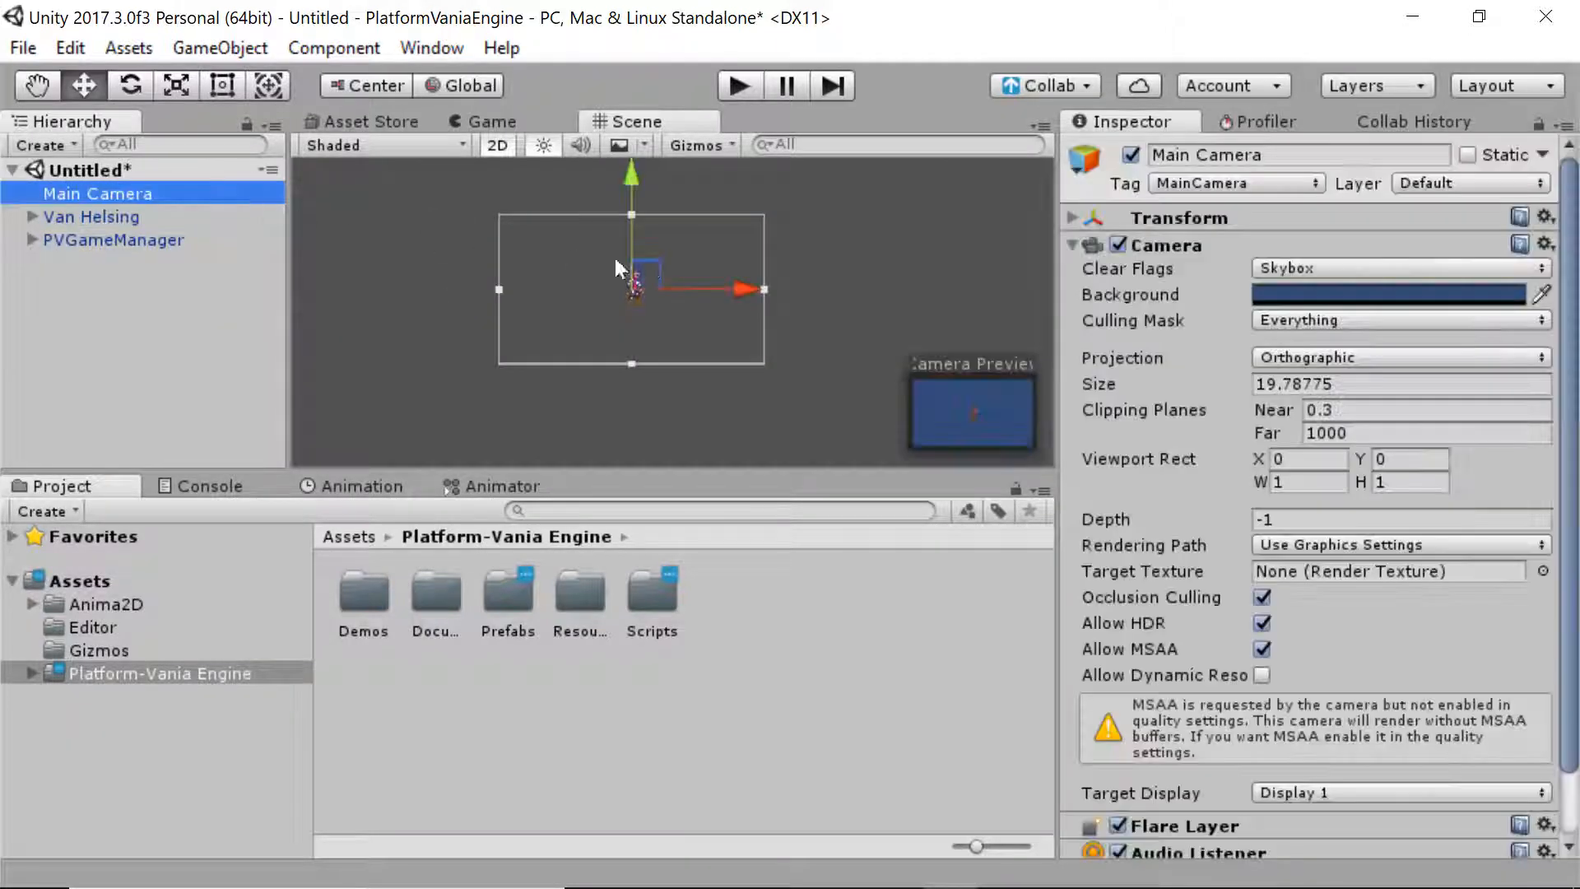
{"action": "left_click_drag", "start_coordinate": [657, 270], "coordinate": [672, 268]}
{"action": "left_click", "coordinate": [748, 225]}
{"action": "left_click", "coordinate": [574, 124]}
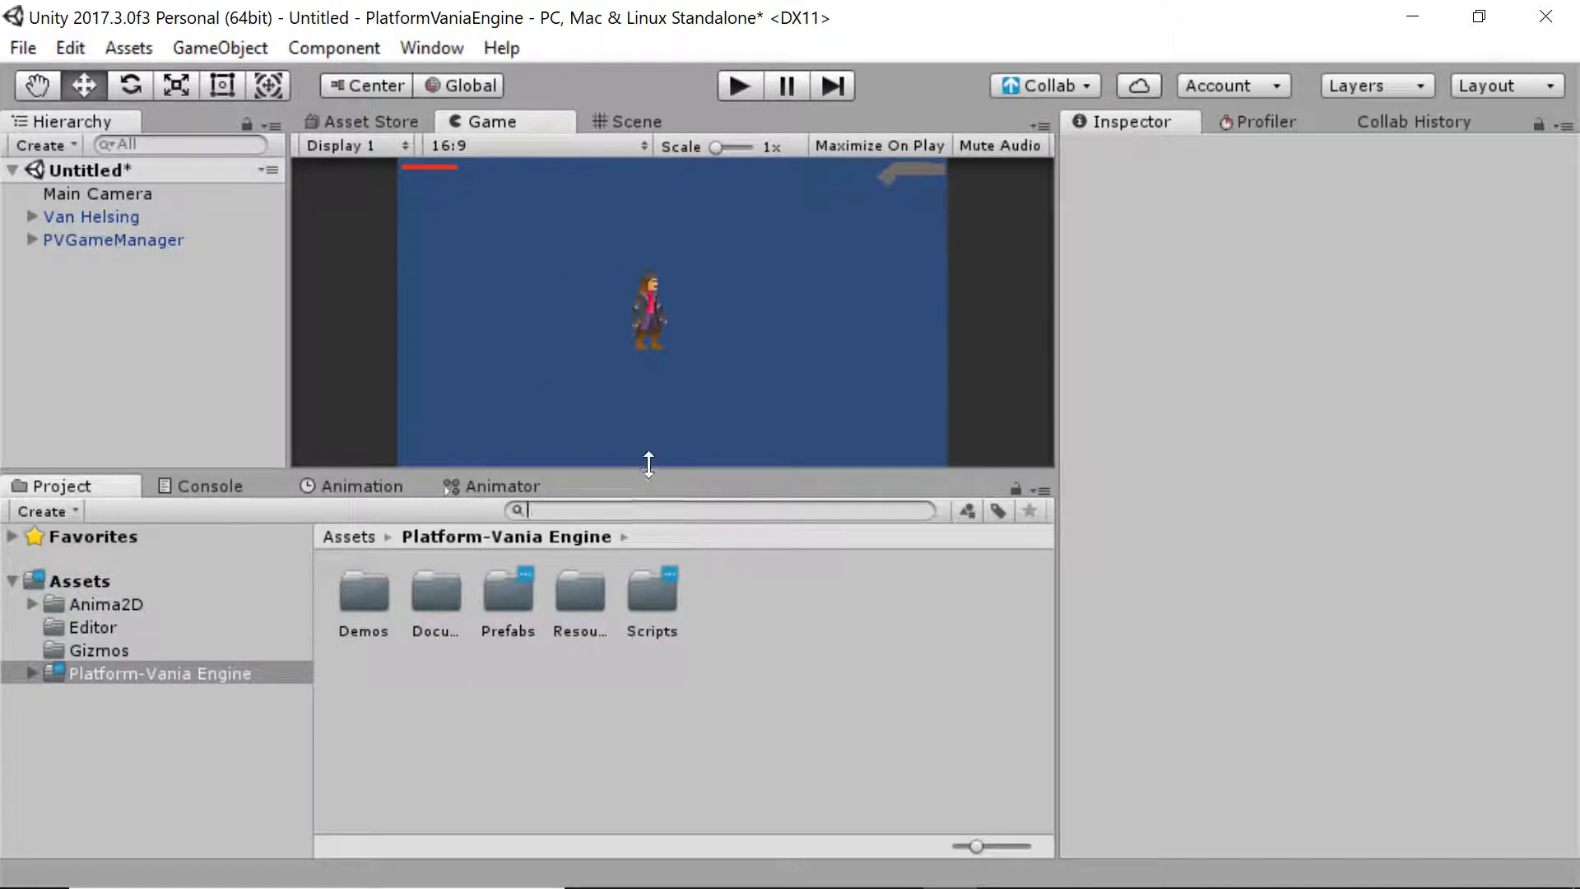
Place a Ground platform beneath the character and widen it with the Rect tool
{"action": "type", "text": "ground"}
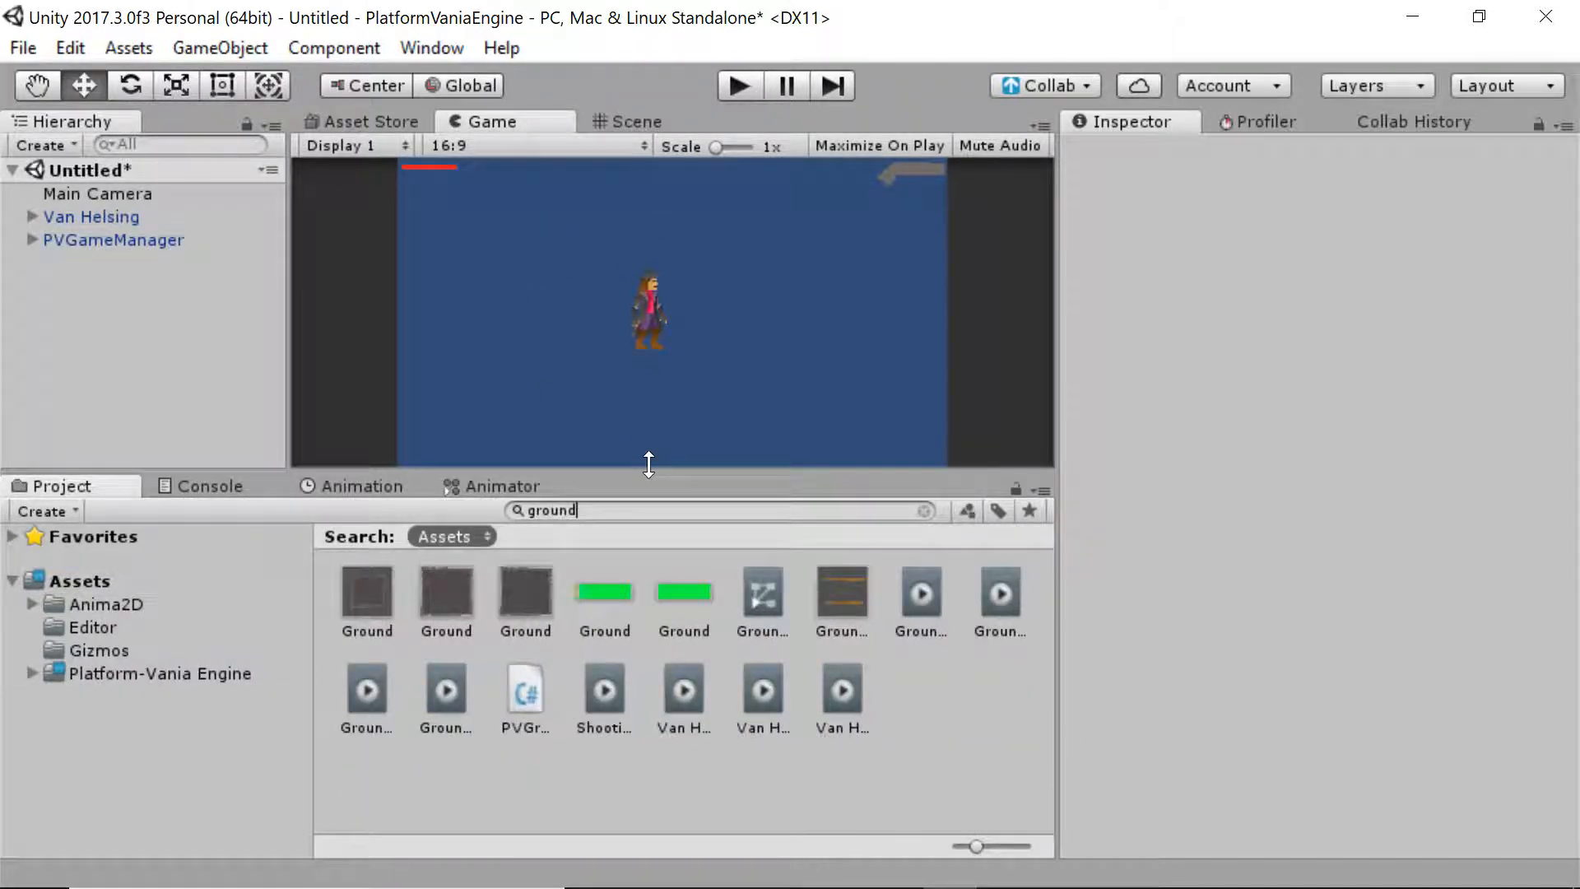
{"action": "left_click", "coordinate": [650, 119]}
{"action": "left_click_drag", "start_coordinate": [367, 591], "coordinate": [639, 375]}
{"action": "left_click", "coordinate": [925, 510]}
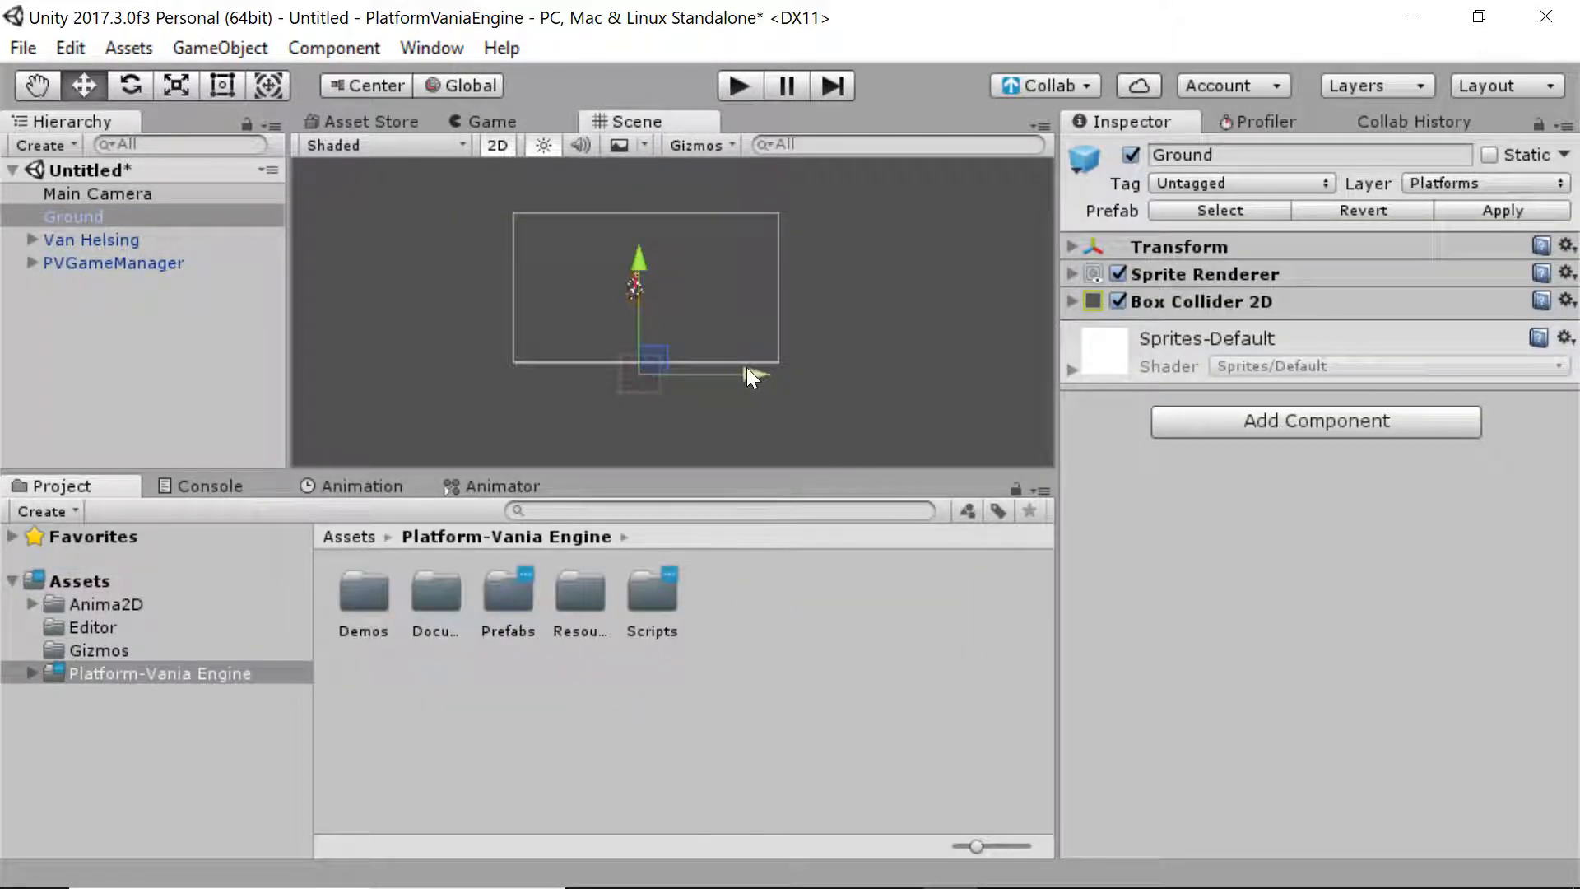
{"action": "left_click", "coordinate": [639, 324]}
{"action": "left_click", "coordinate": [655, 382]}
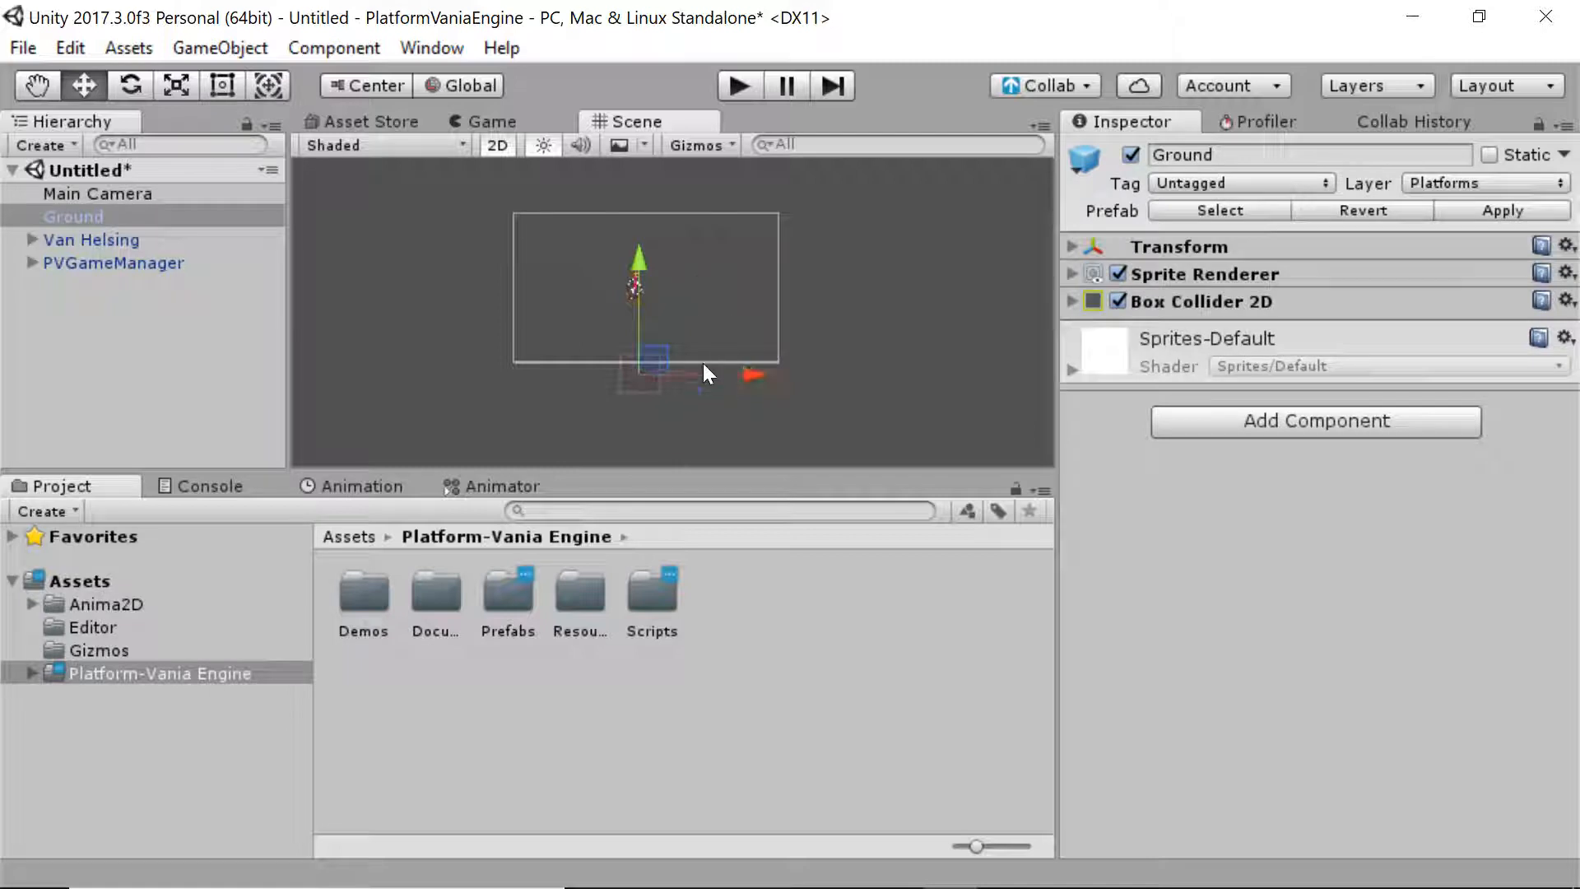
{"action": "key", "text": "t"}
{"action": "left_click_drag", "start_coordinate": [609, 387], "coordinate": [518, 421]}
{"action": "key", "text": "w"}
{"action": "mouse_move", "coordinate": [625, 367]}
{"action": "left_mouse_down"}
{"action": "mouse_move", "coordinate": [659, 351]}
{"action": "mouse_move", "coordinate": [645, 360]}
{"action": "left_mouse_up"}
{"action": "scroll", "coordinate": [668, 317], "scroll_direction": "up", "scroll_amount": 2}
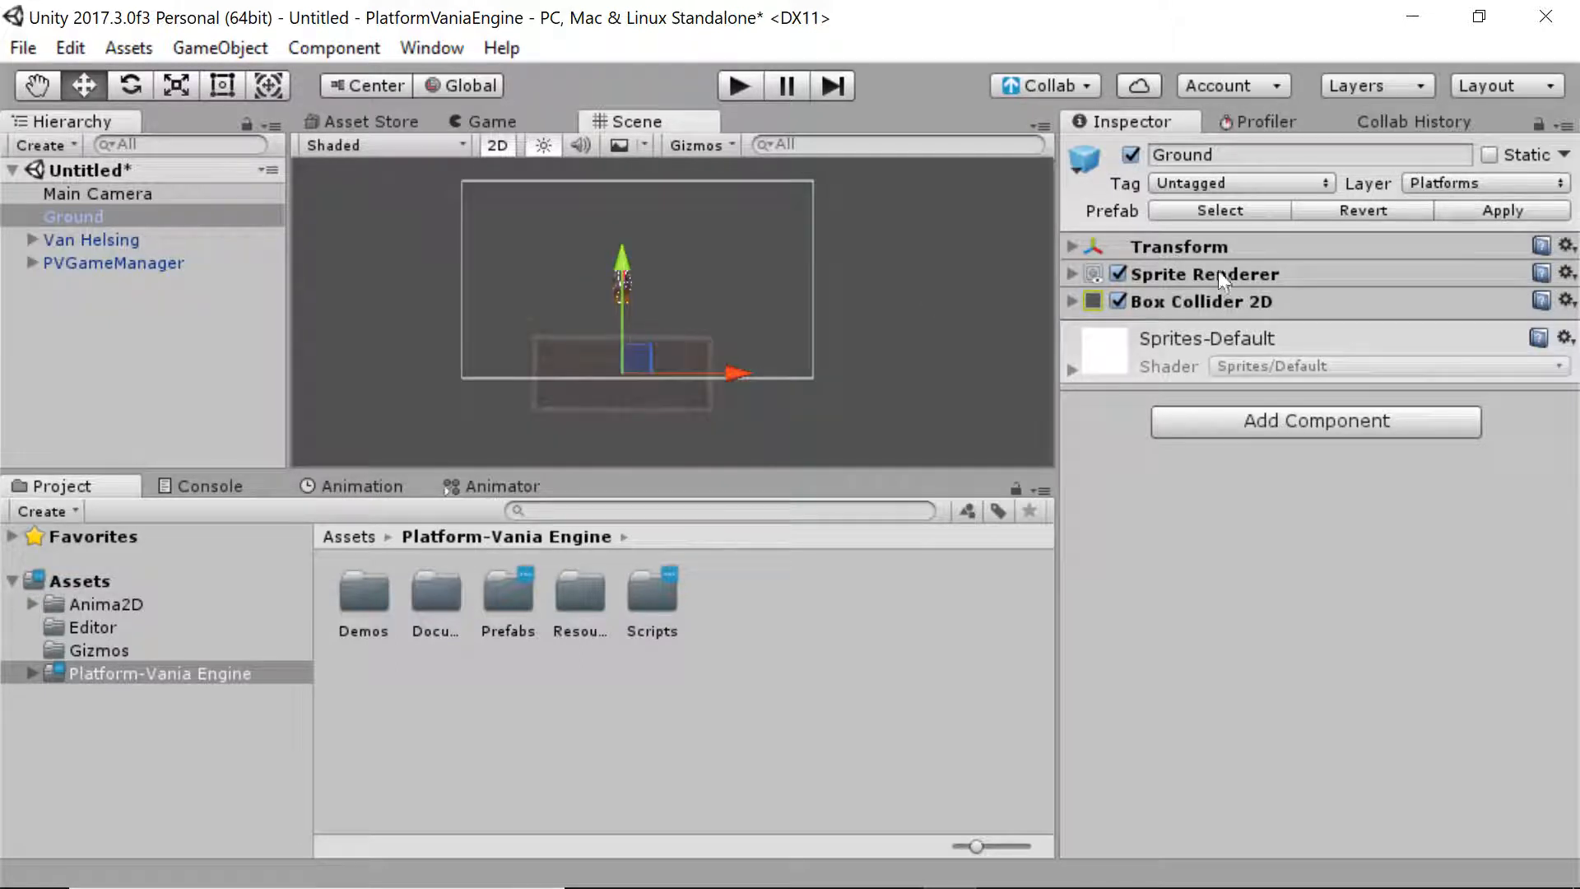
Fit the Ground's Box Collider 2D to 36.1964 × 15.7012 and start the game
{"action": "left_click", "coordinate": [1224, 303]}
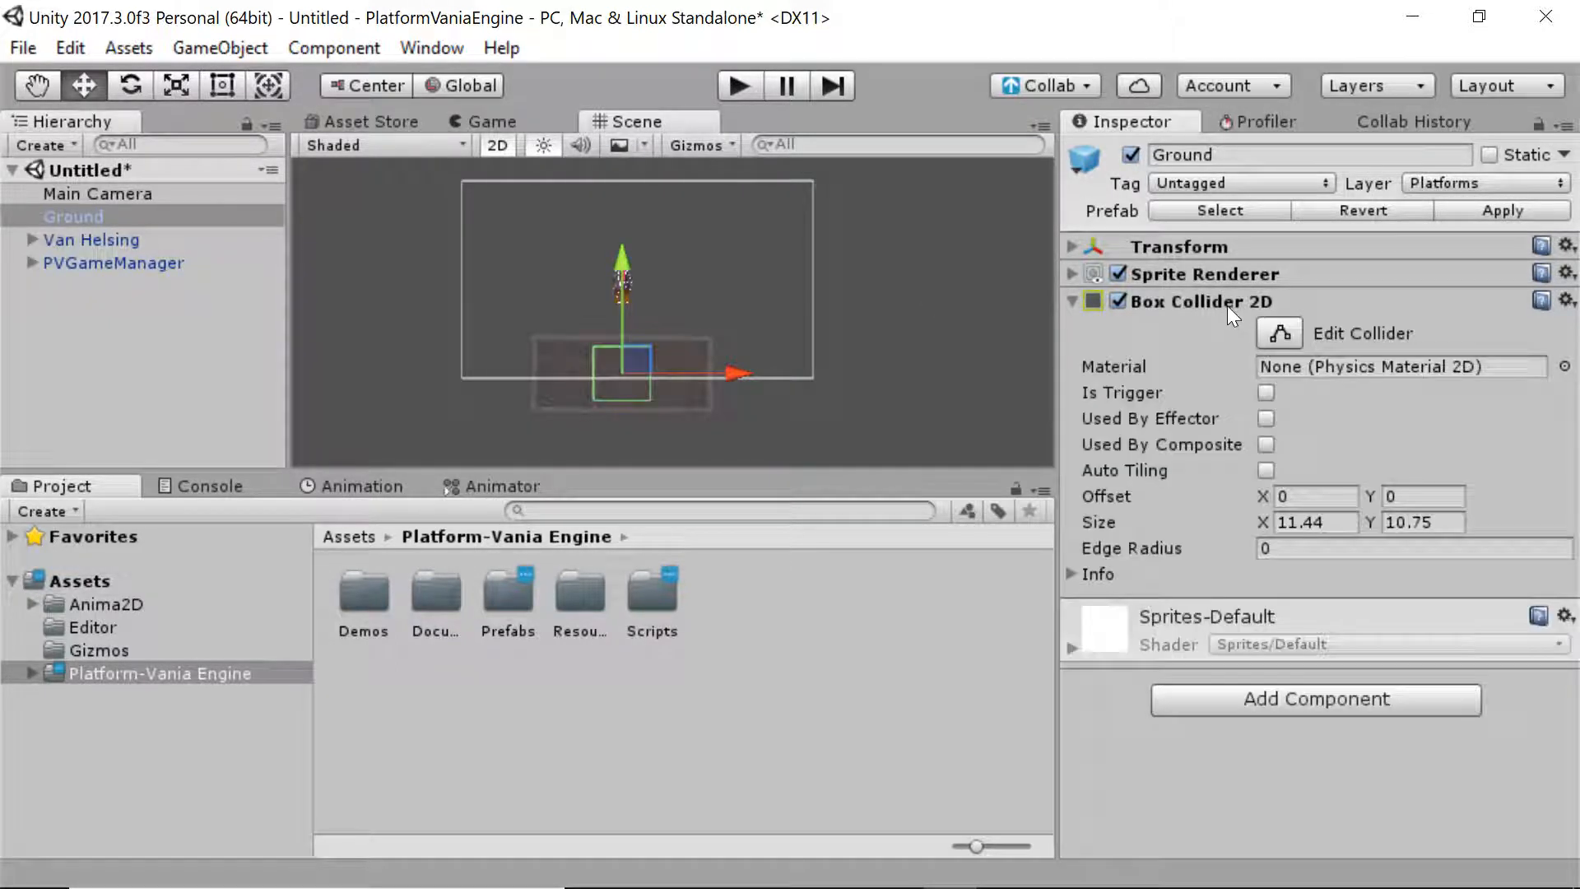
{"action": "left_click", "coordinate": [1280, 332]}
{"action": "left_click_drag", "start_coordinate": [590, 373], "coordinate": [712, 371]}
{"action": "left_click_drag", "start_coordinate": [621, 402], "coordinate": [622, 413]}
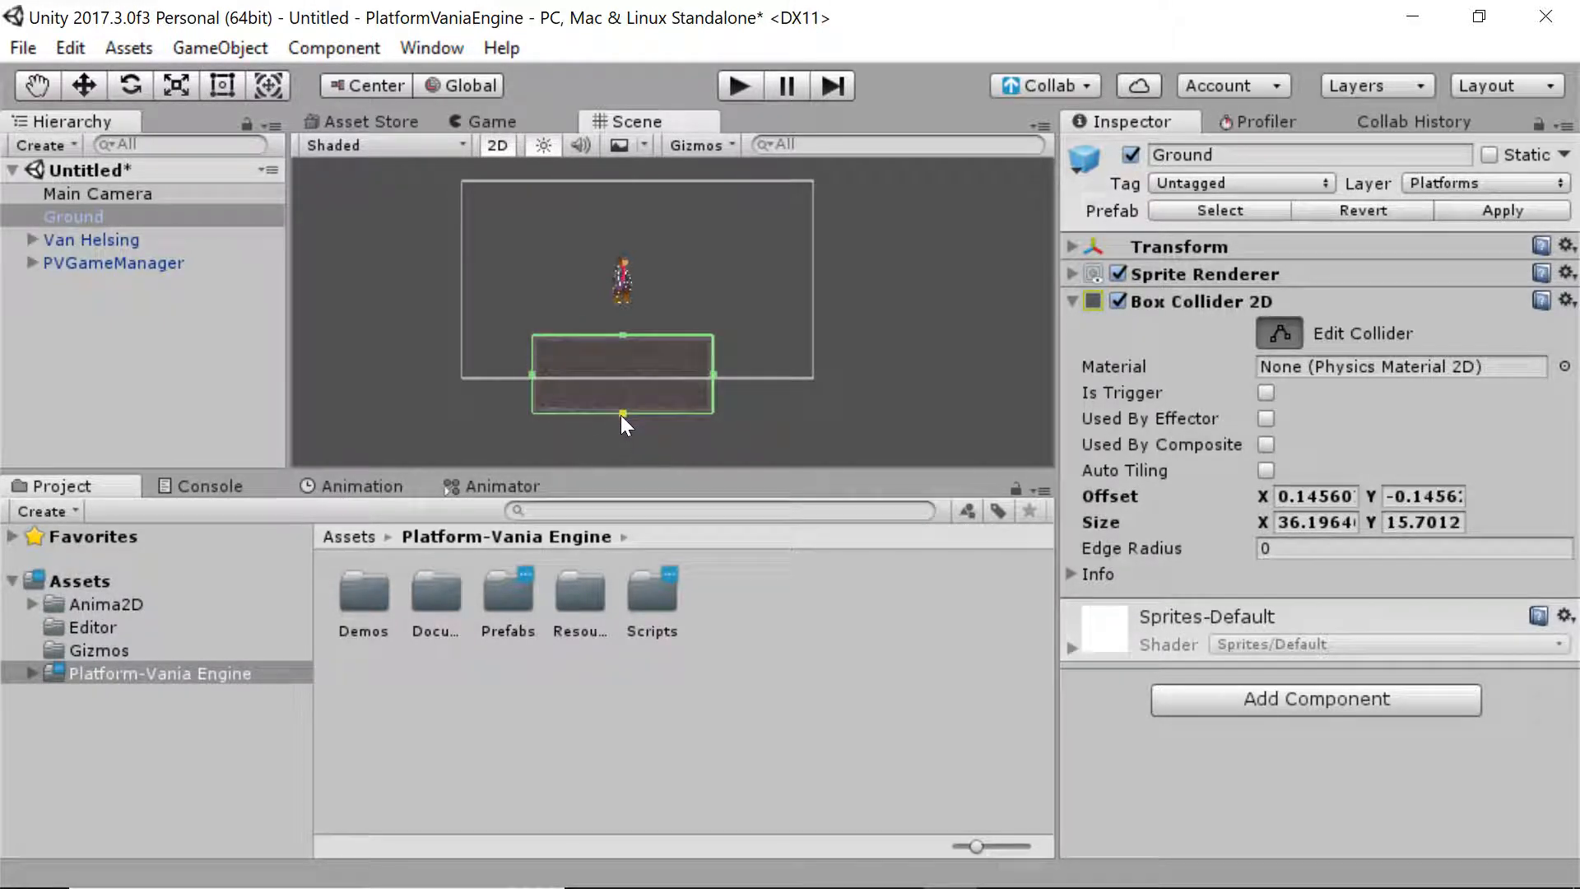
{"action": "left_click", "coordinate": [821, 407]}
{"action": "left_click", "coordinate": [710, 349]}
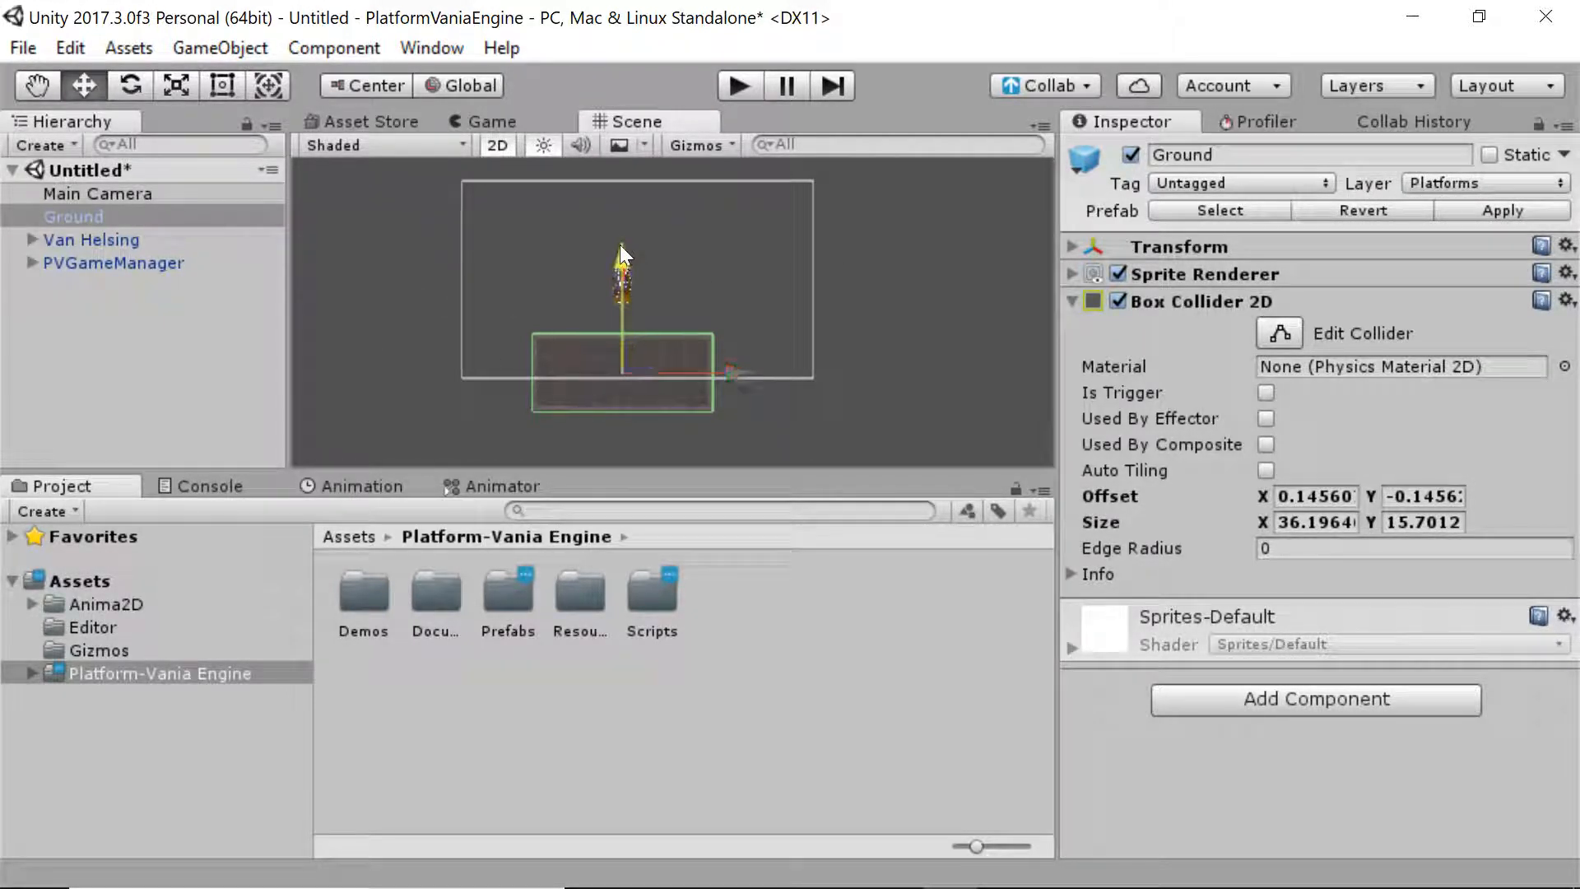
{"action": "left_click", "coordinate": [511, 201]}
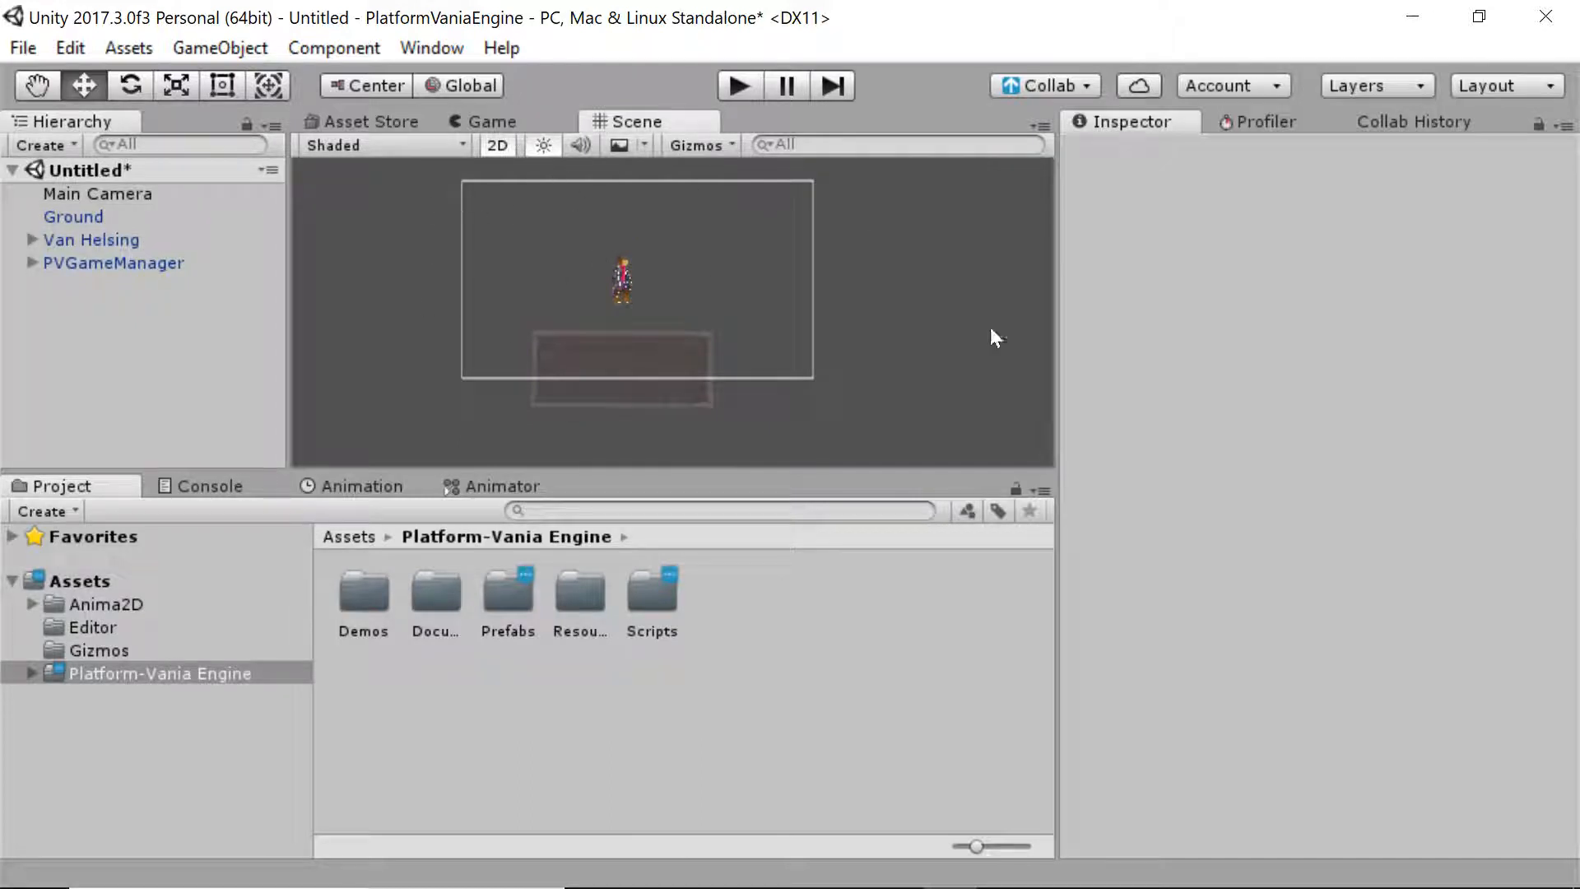
{"action": "left_click", "coordinate": [634, 401]}
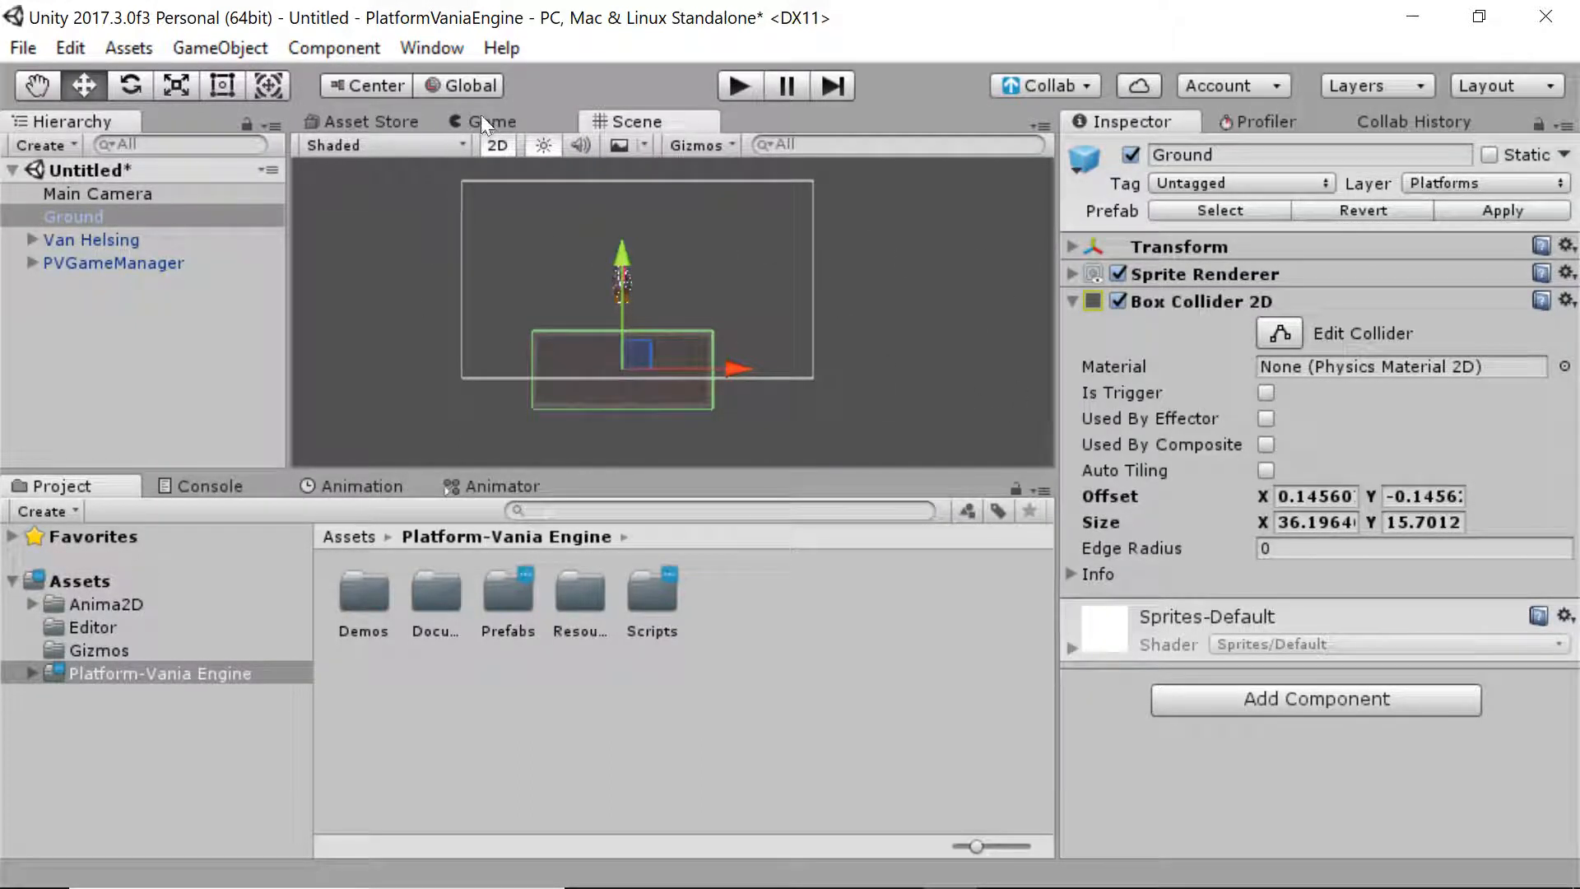
{"action": "left_click", "coordinate": [757, 88]}
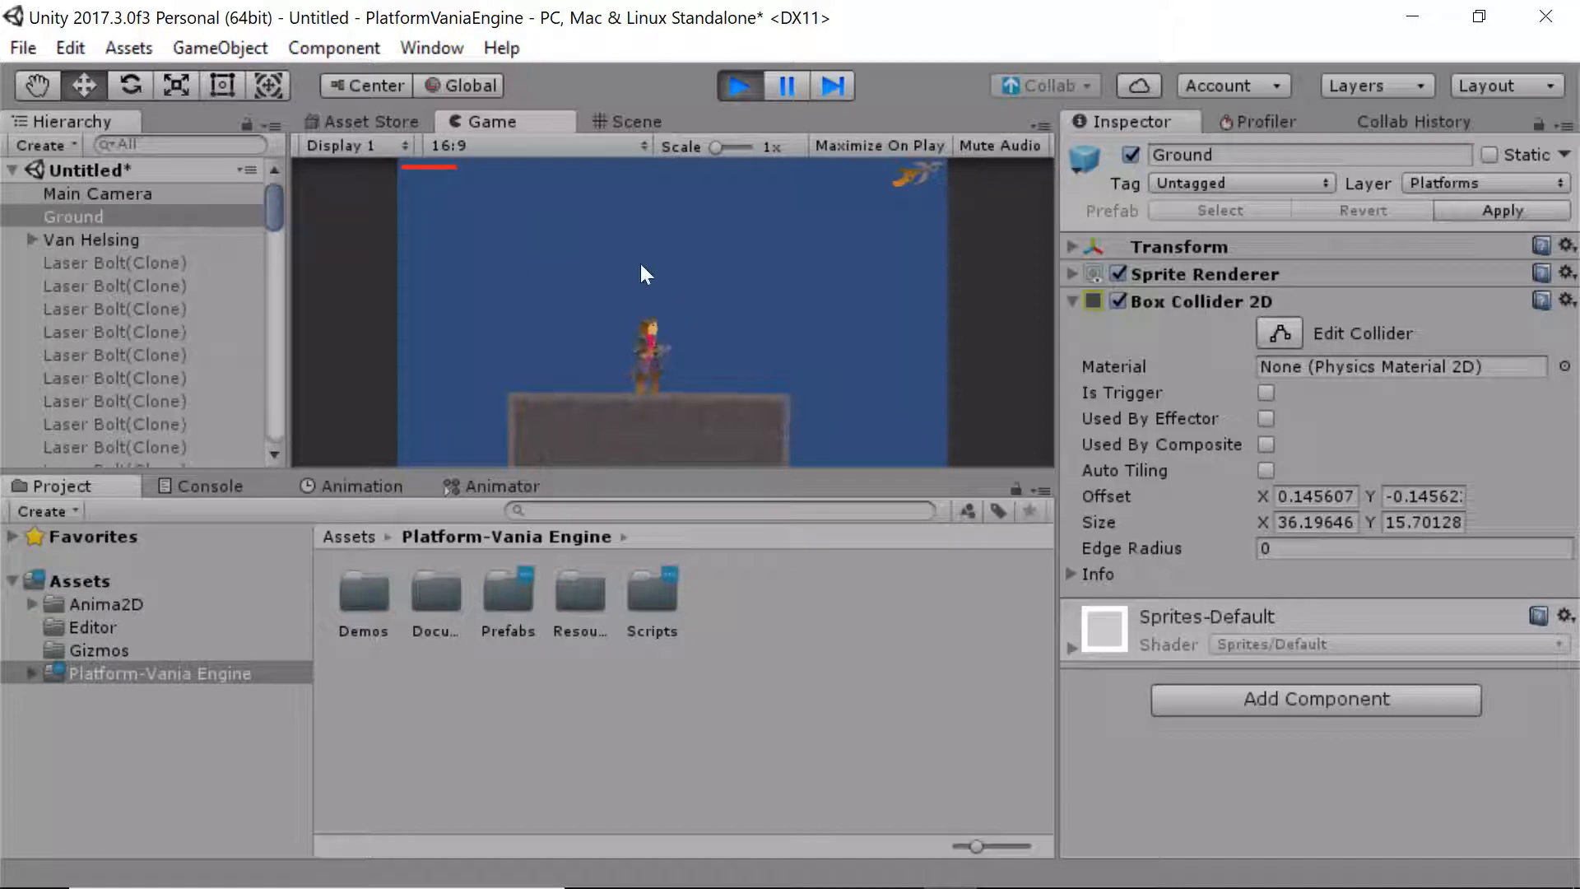
Run, jump, wall-cling and dash Van Helsing around the Ground platform, then stop the game
{"action": "key", "text": "Right"}
{"action": "key", "text": "Left"}
{"action": "key", "text": "Right"}
{"action": "key", "text": "space"}
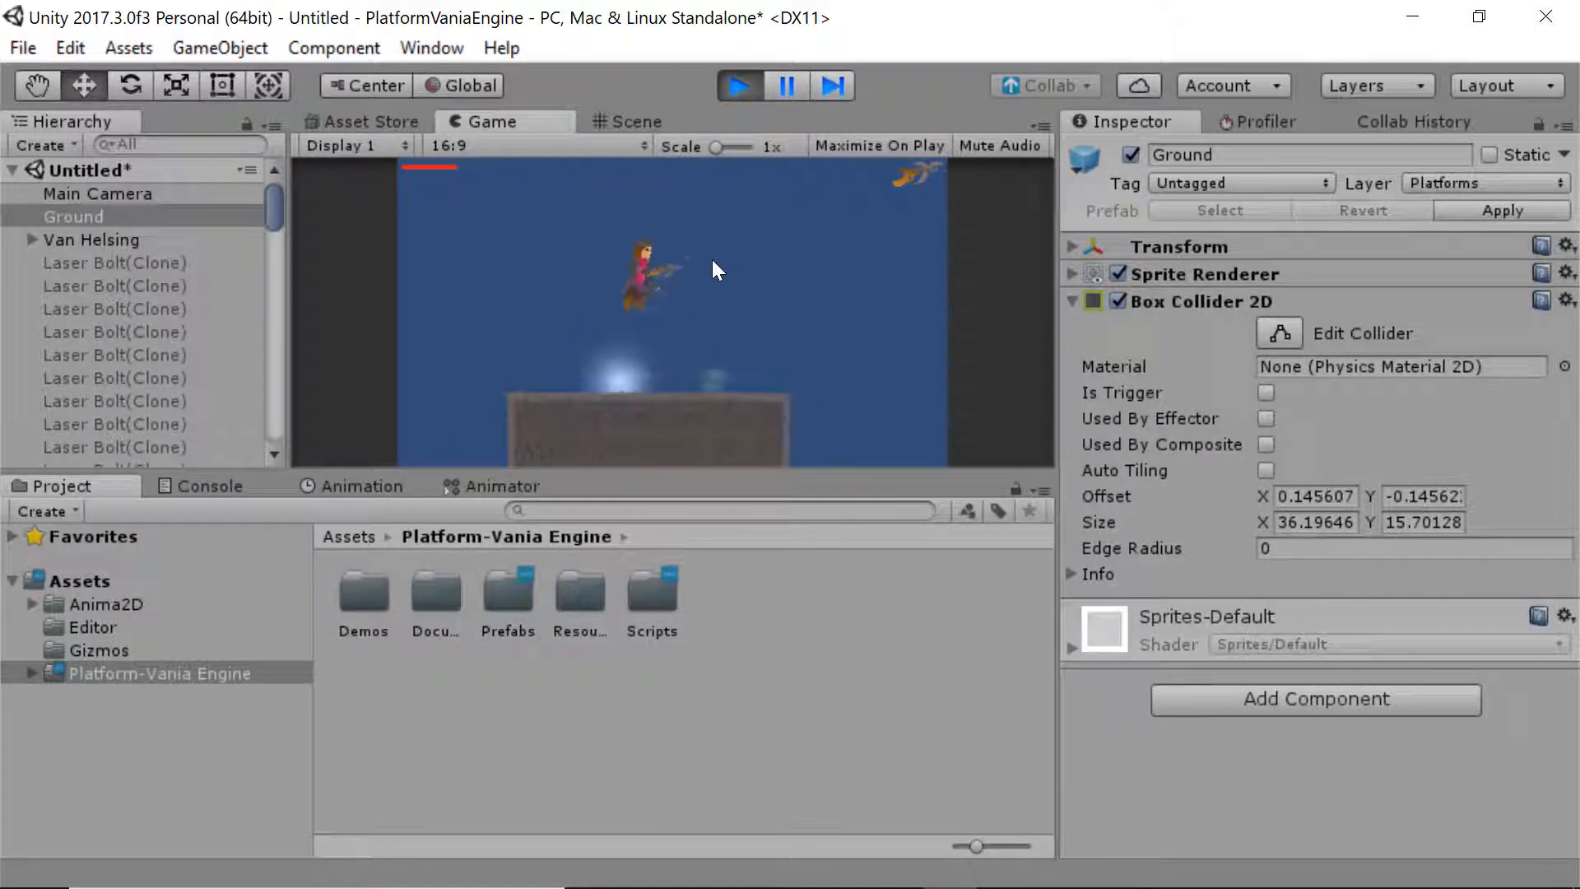
{"action": "key", "text": "Left"}
{"action": "key", "text": "Right"}
{"action": "key", "text": "Left"}
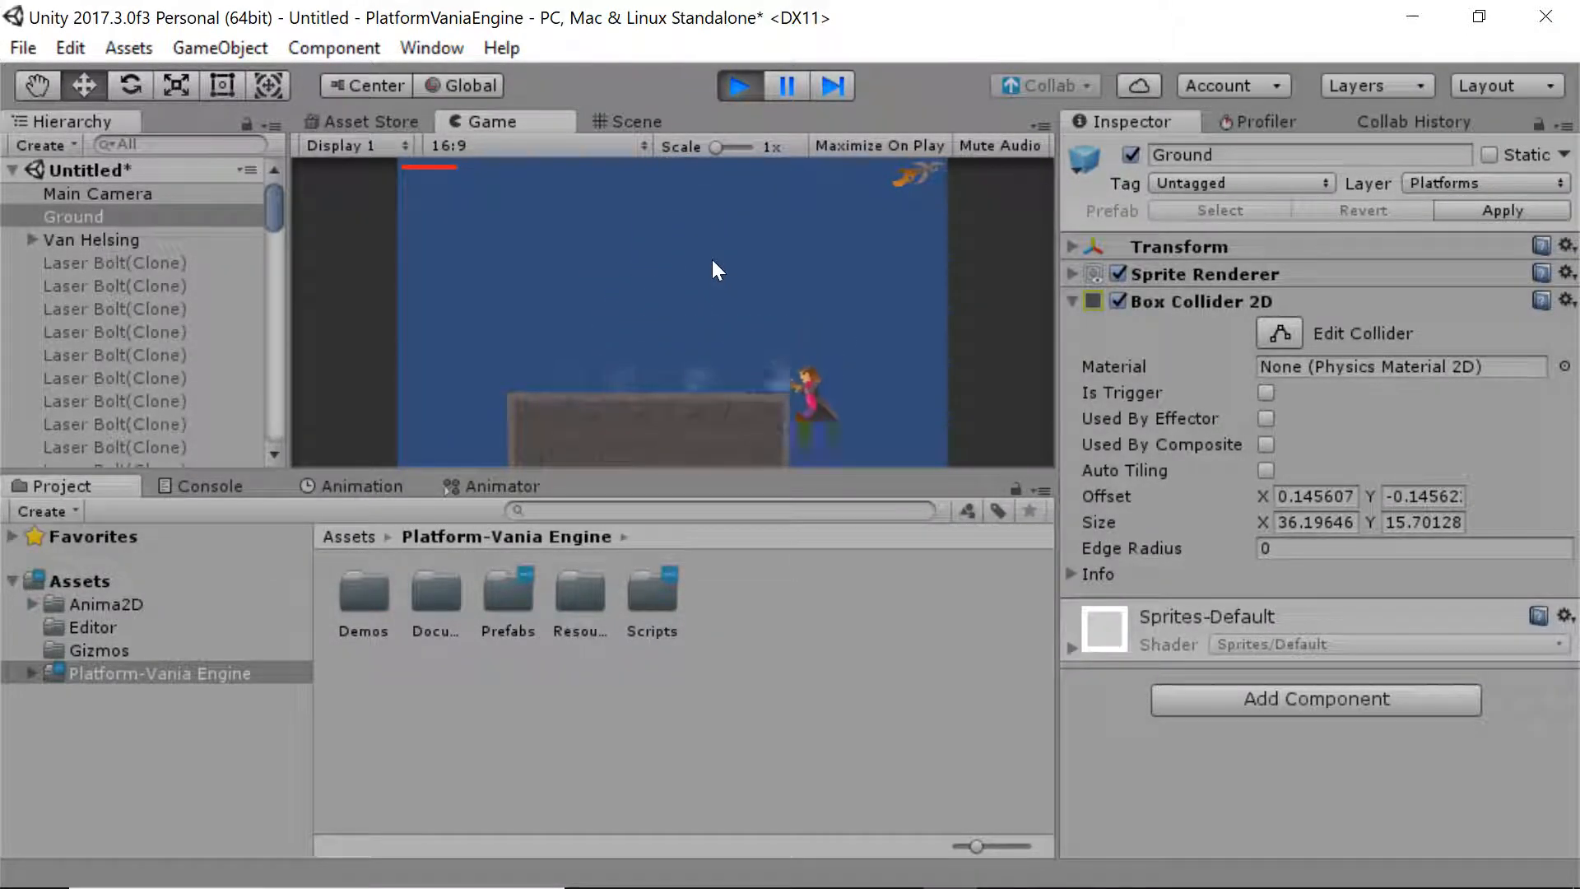
{"action": "key", "text": "space"}
{"action": "key", "text": "Right"}
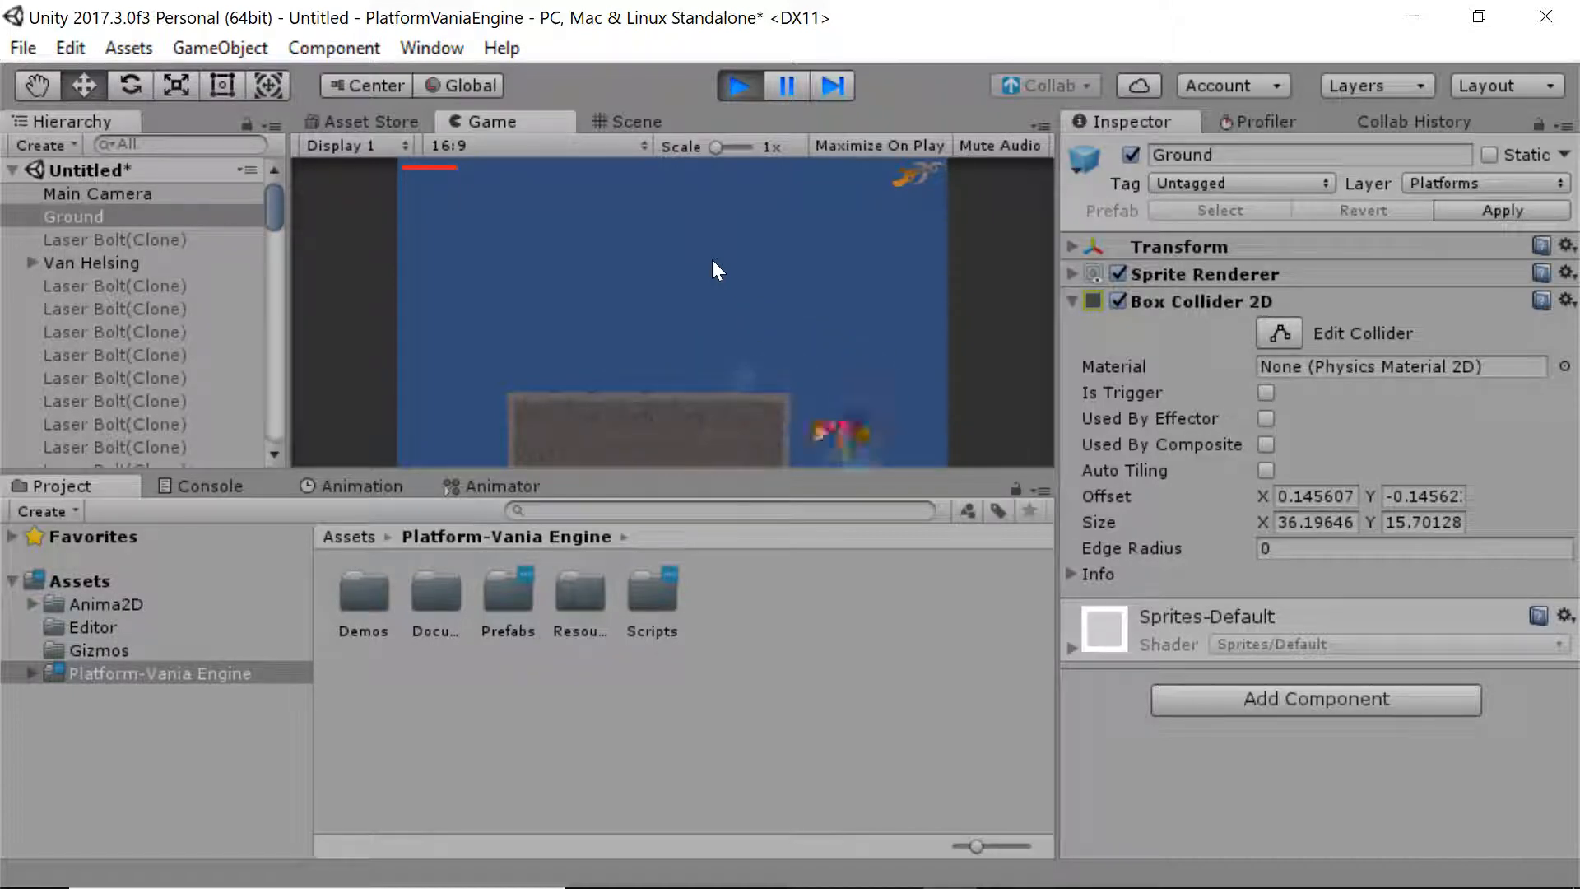
{"action": "key", "text": "Left"}
{"action": "key", "text": "space"}
{"action": "key", "text": "ctrl"}
{"action": "key", "text": "Right"}
{"action": "key", "text": "space"}
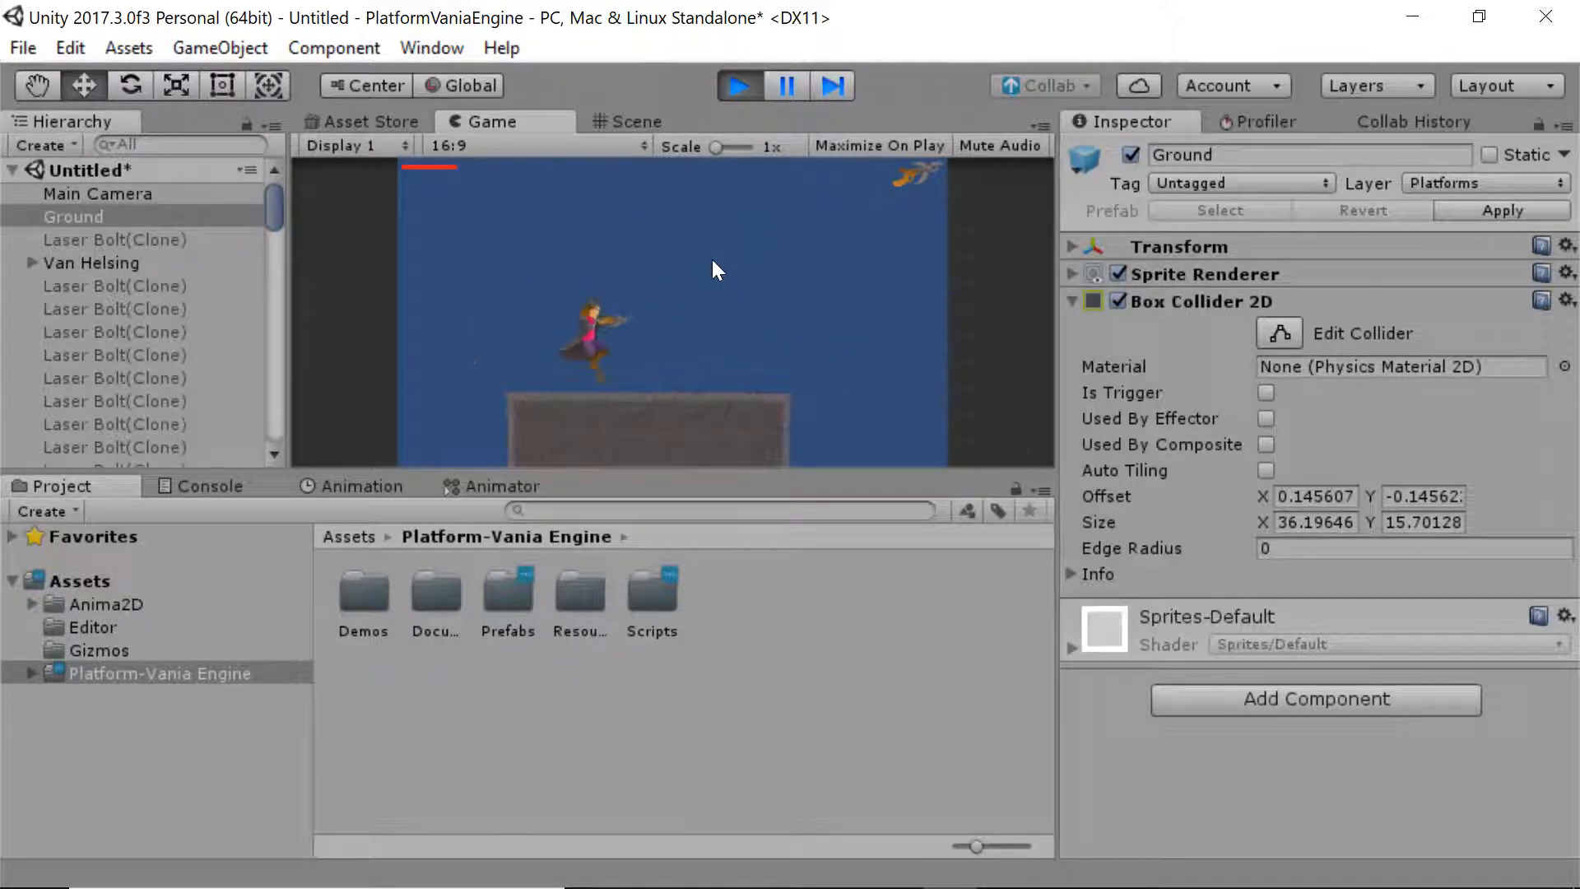
{"action": "left_click", "coordinate": [739, 85]}
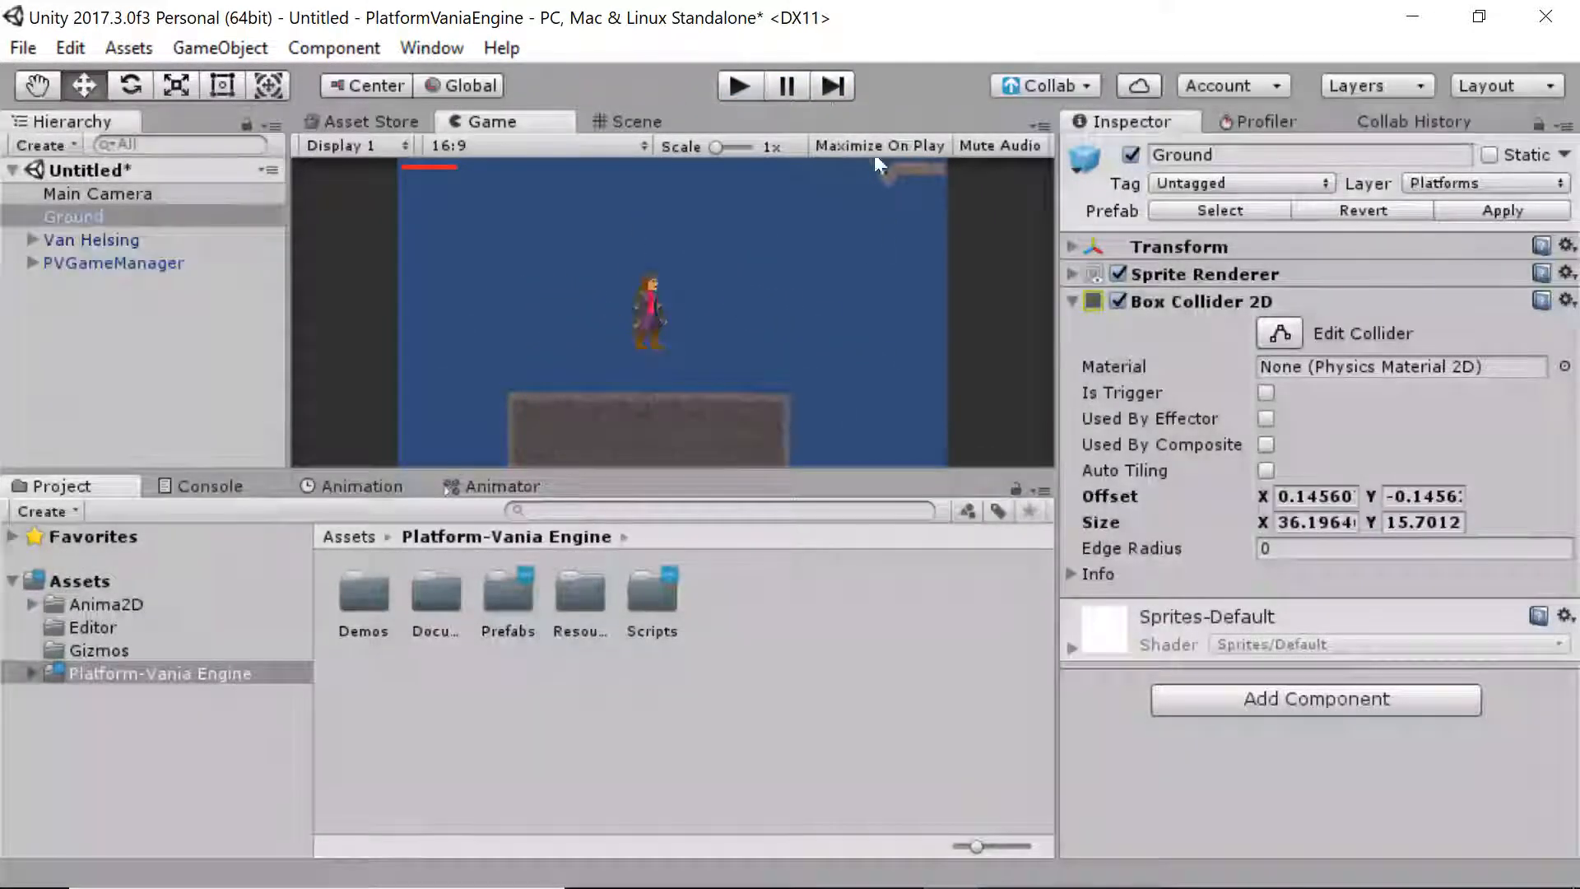
Add a Camera 2D Follow component to Main Camera with Van Helsing as its Target
{"action": "left_click", "coordinate": [648, 122]}
{"action": "left_click", "coordinate": [260, 189]}
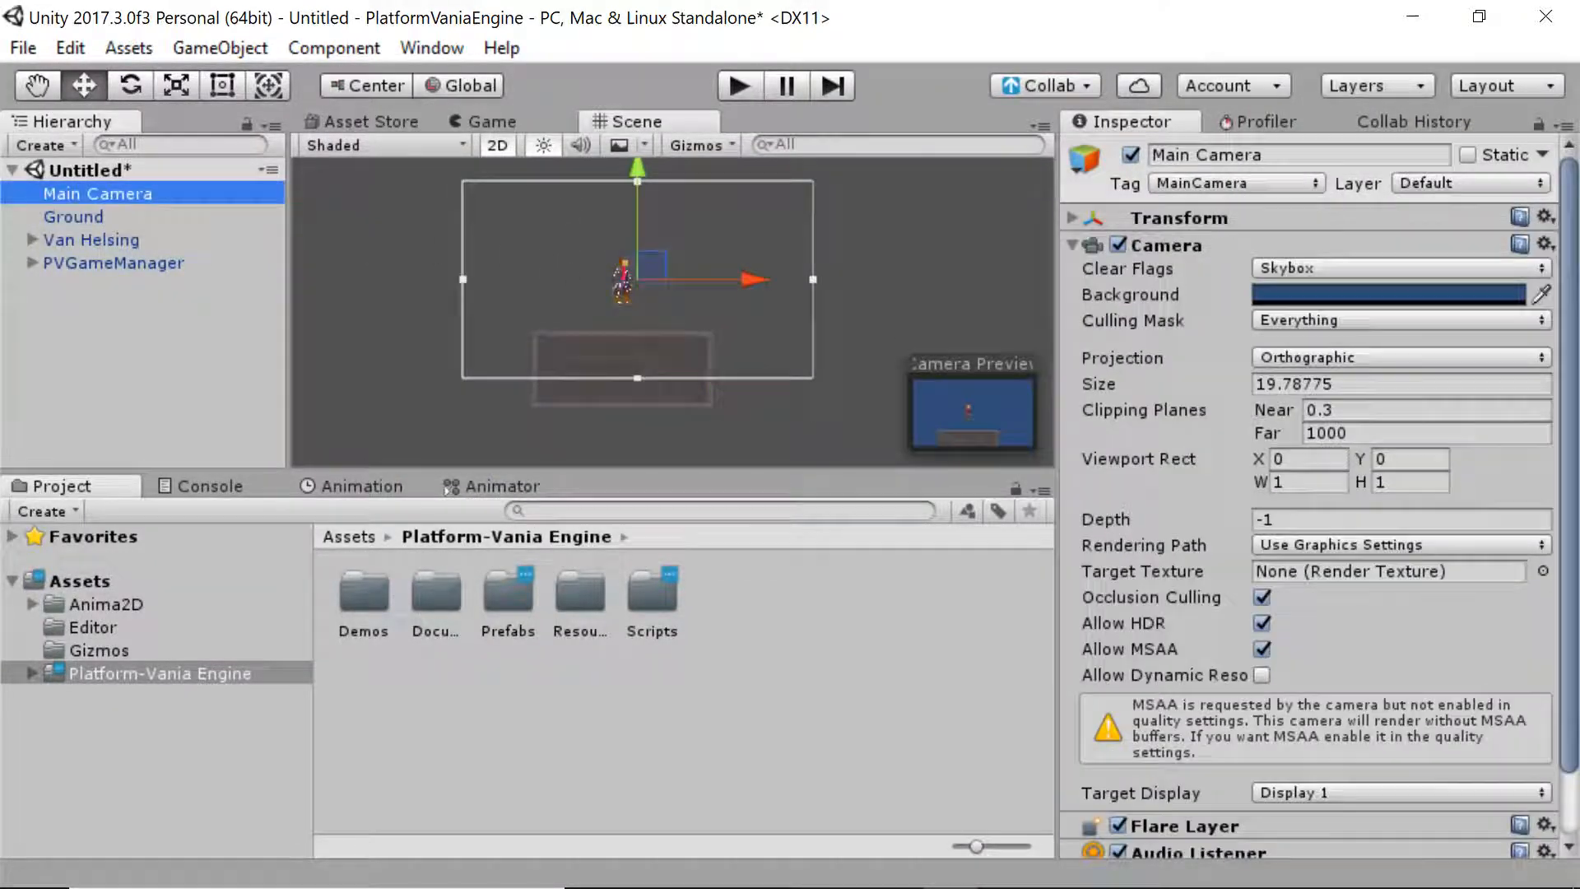
{"action": "left_click", "coordinate": [1212, 244]}
{"action": "left_click", "coordinate": [1270, 339]}
{"action": "type", "text": "ca"}
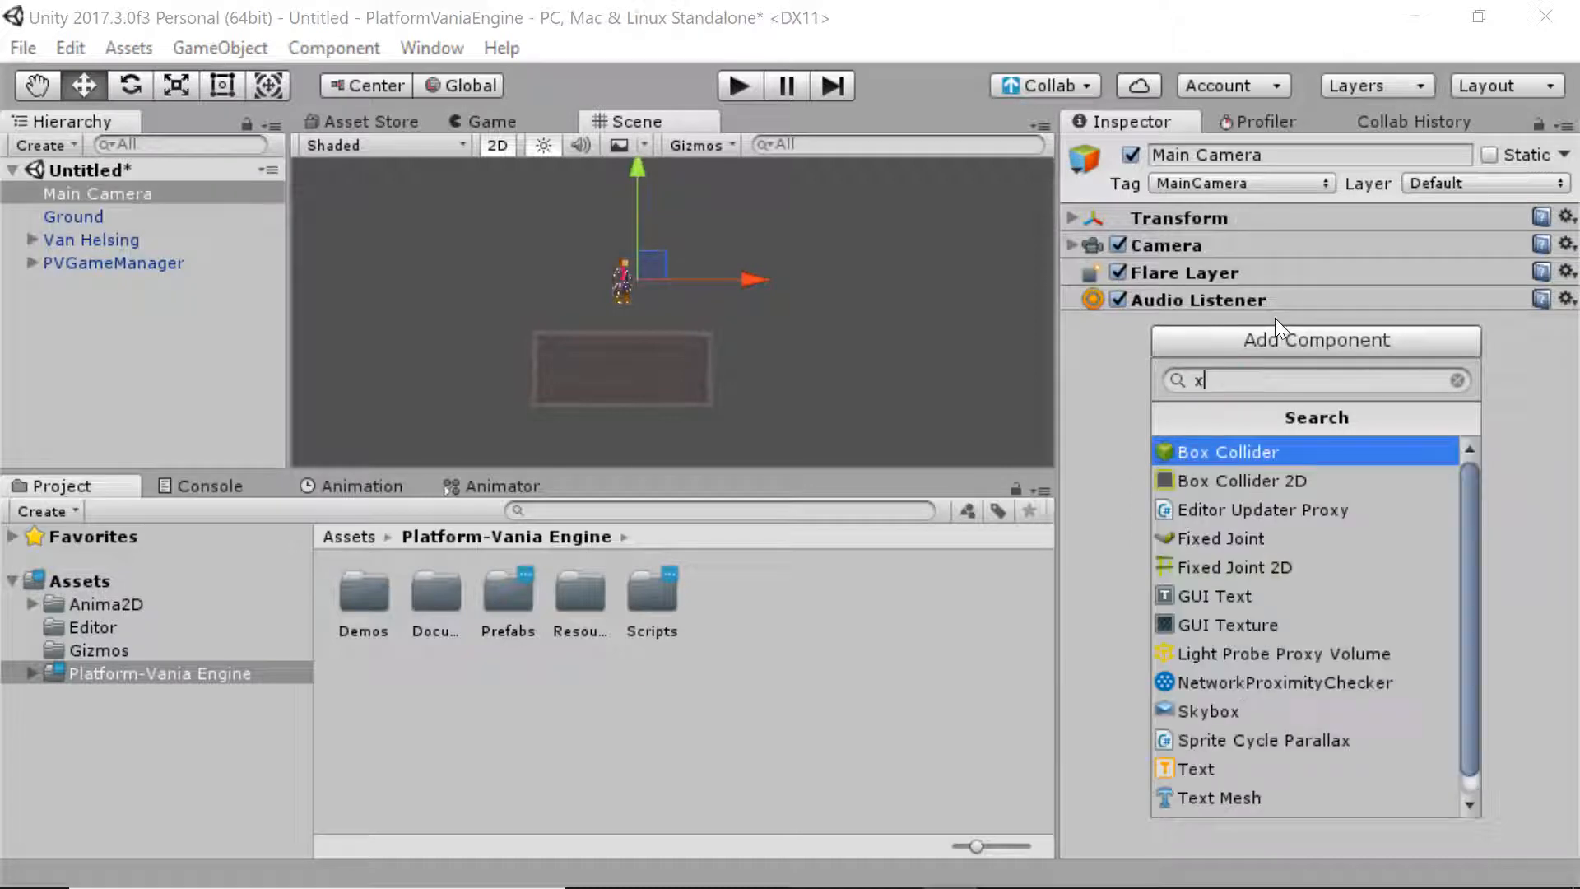
{"action": "type", "text": "m"}
{"action": "key", "text": "Down"}
{"action": "key", "text": "Return"}
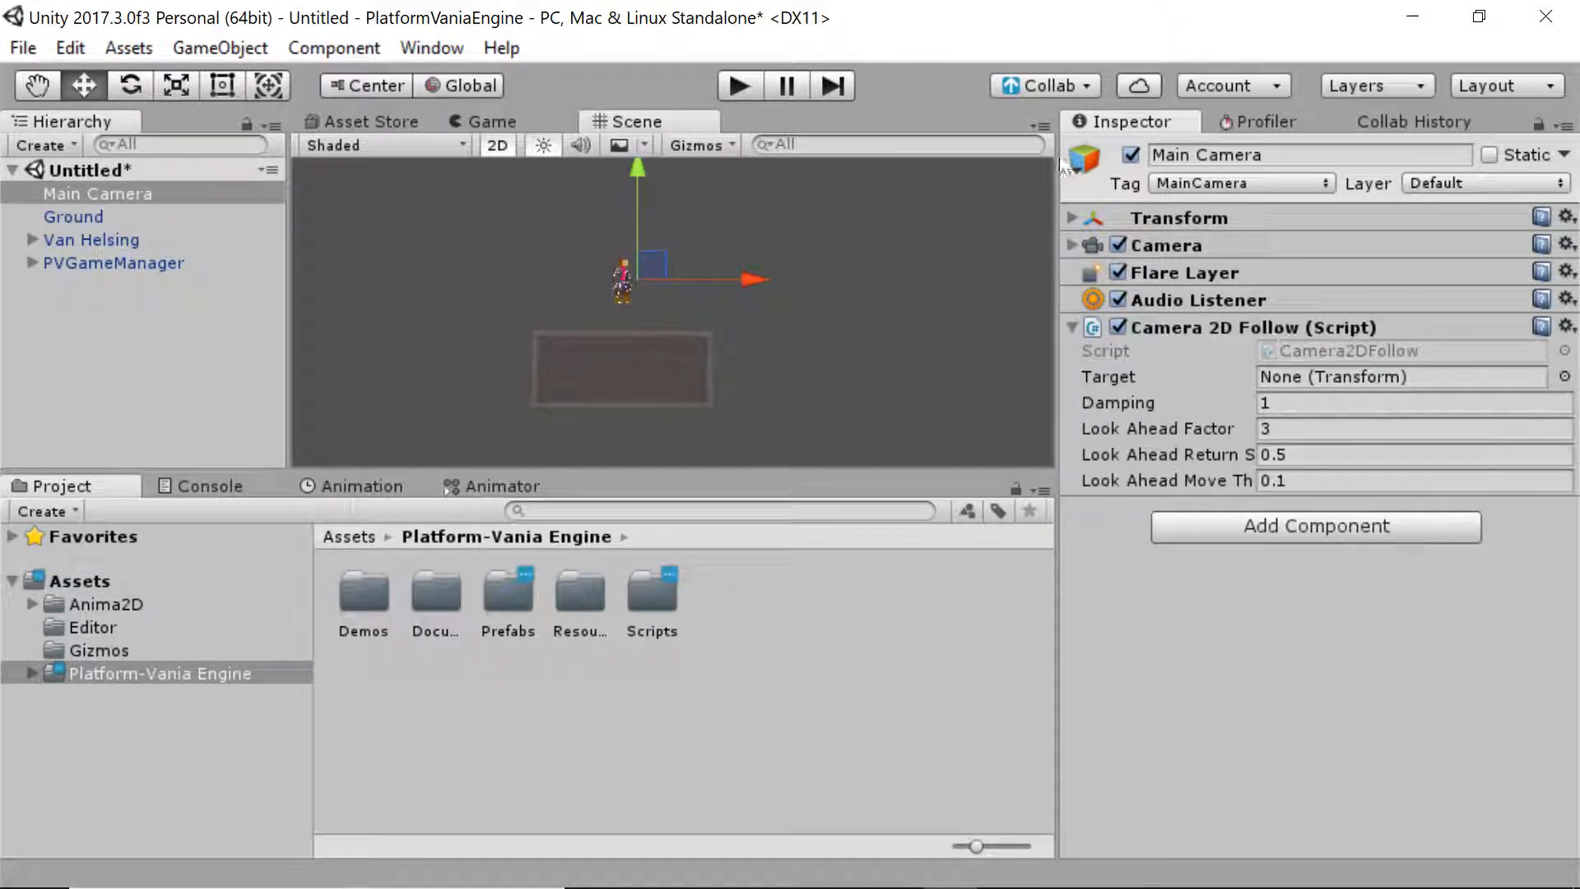
{"action": "left_click_drag", "start_coordinate": [109, 239], "coordinate": [1317, 376]}
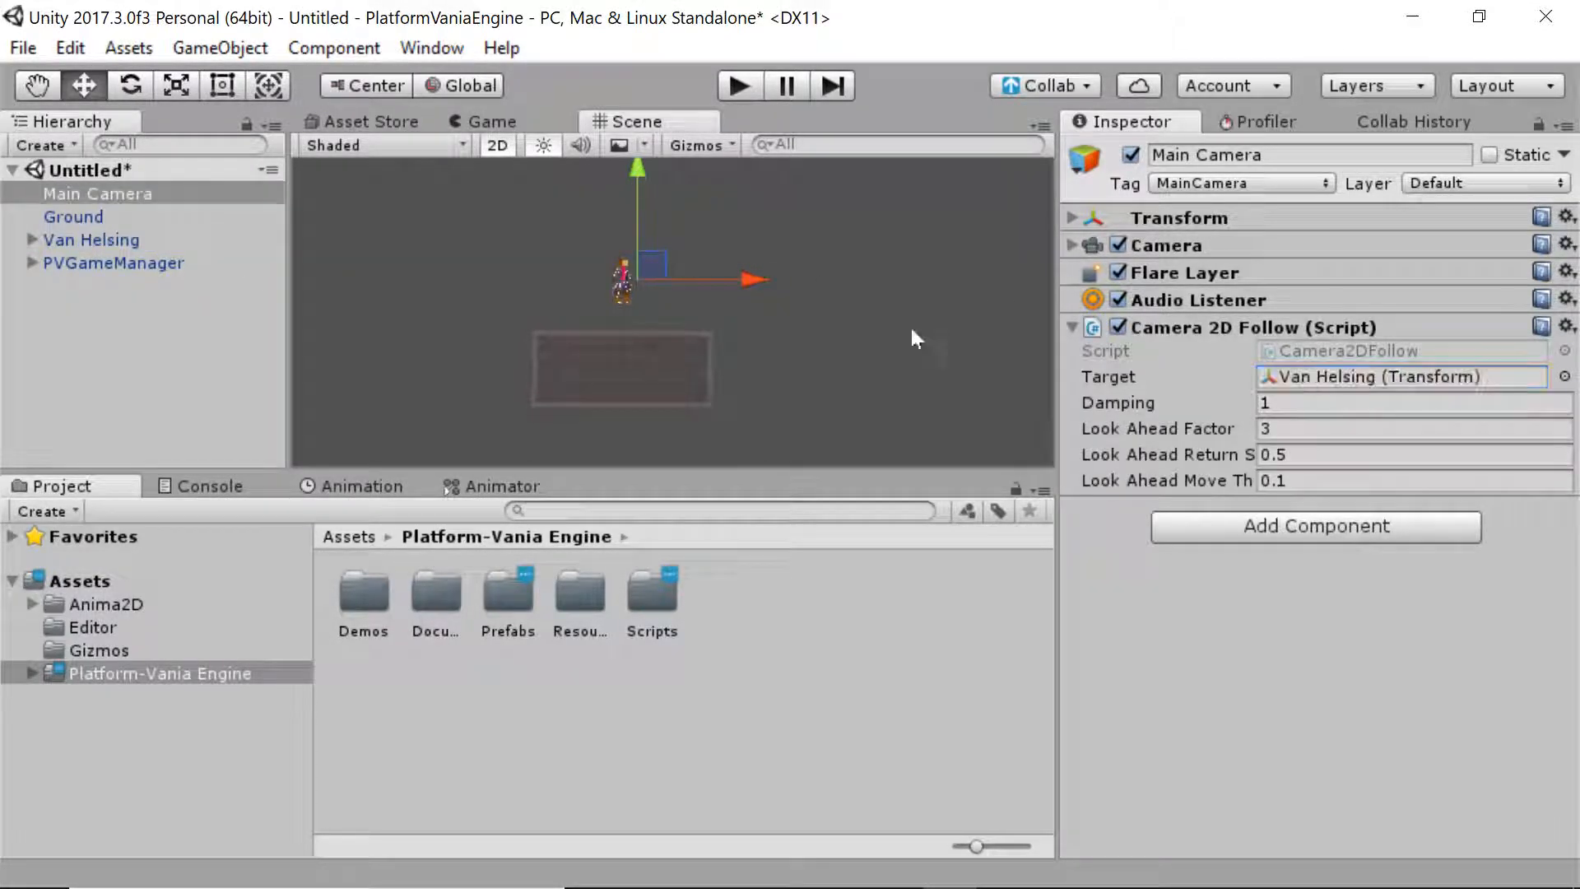
Play-test the camera following Van Helsing as he runs and jumps, then stop
{"action": "left_click", "coordinate": [739, 85]}
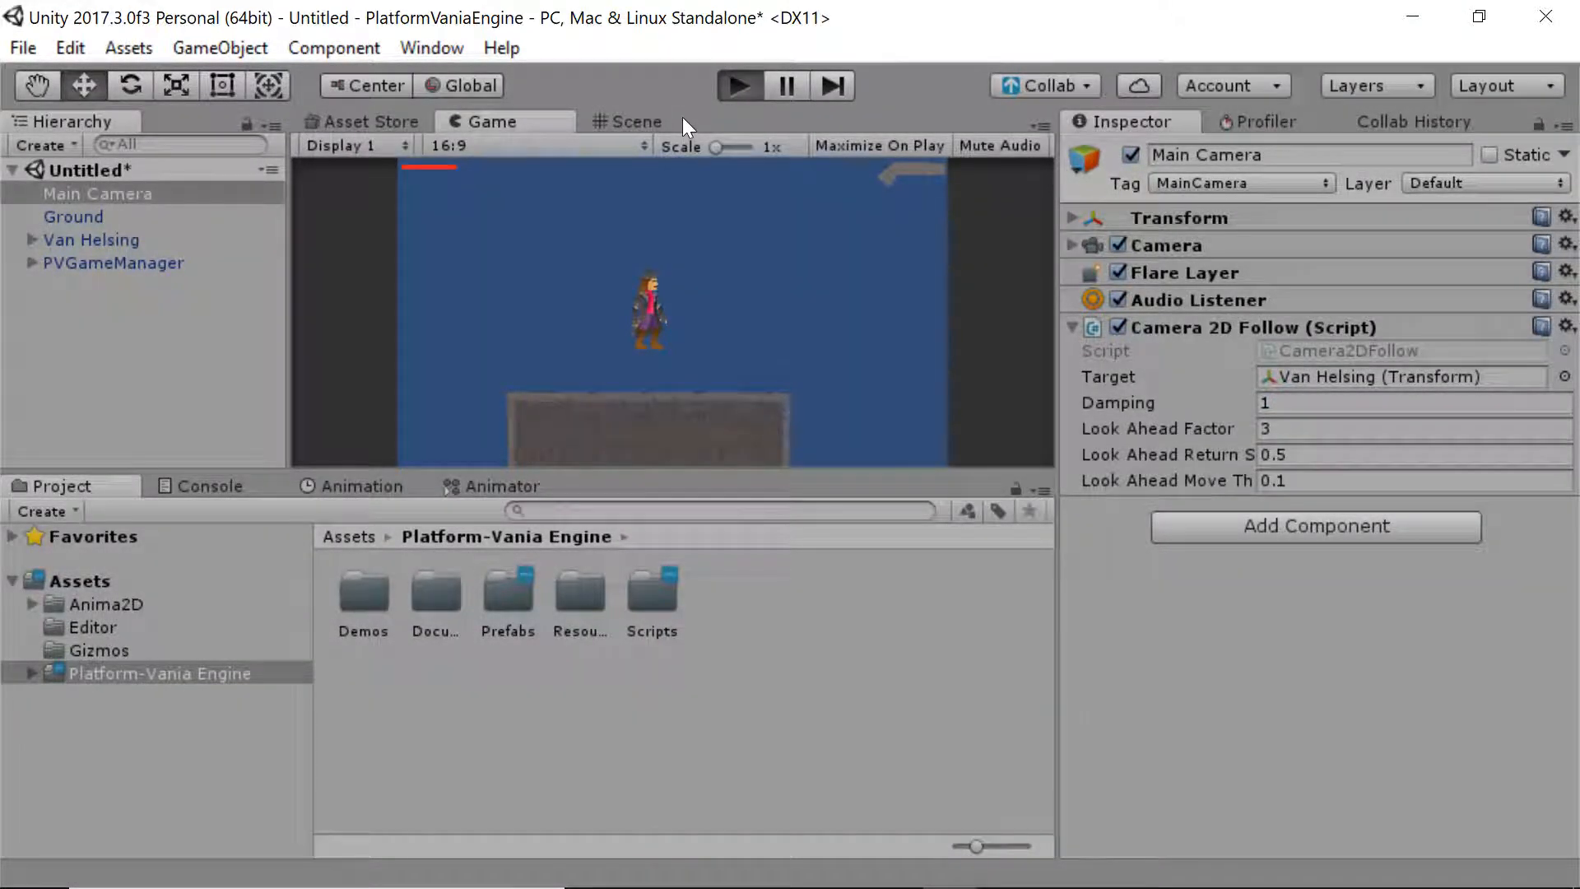
{"action": "key", "text": "Right"}
{"action": "key", "text": "Left"}
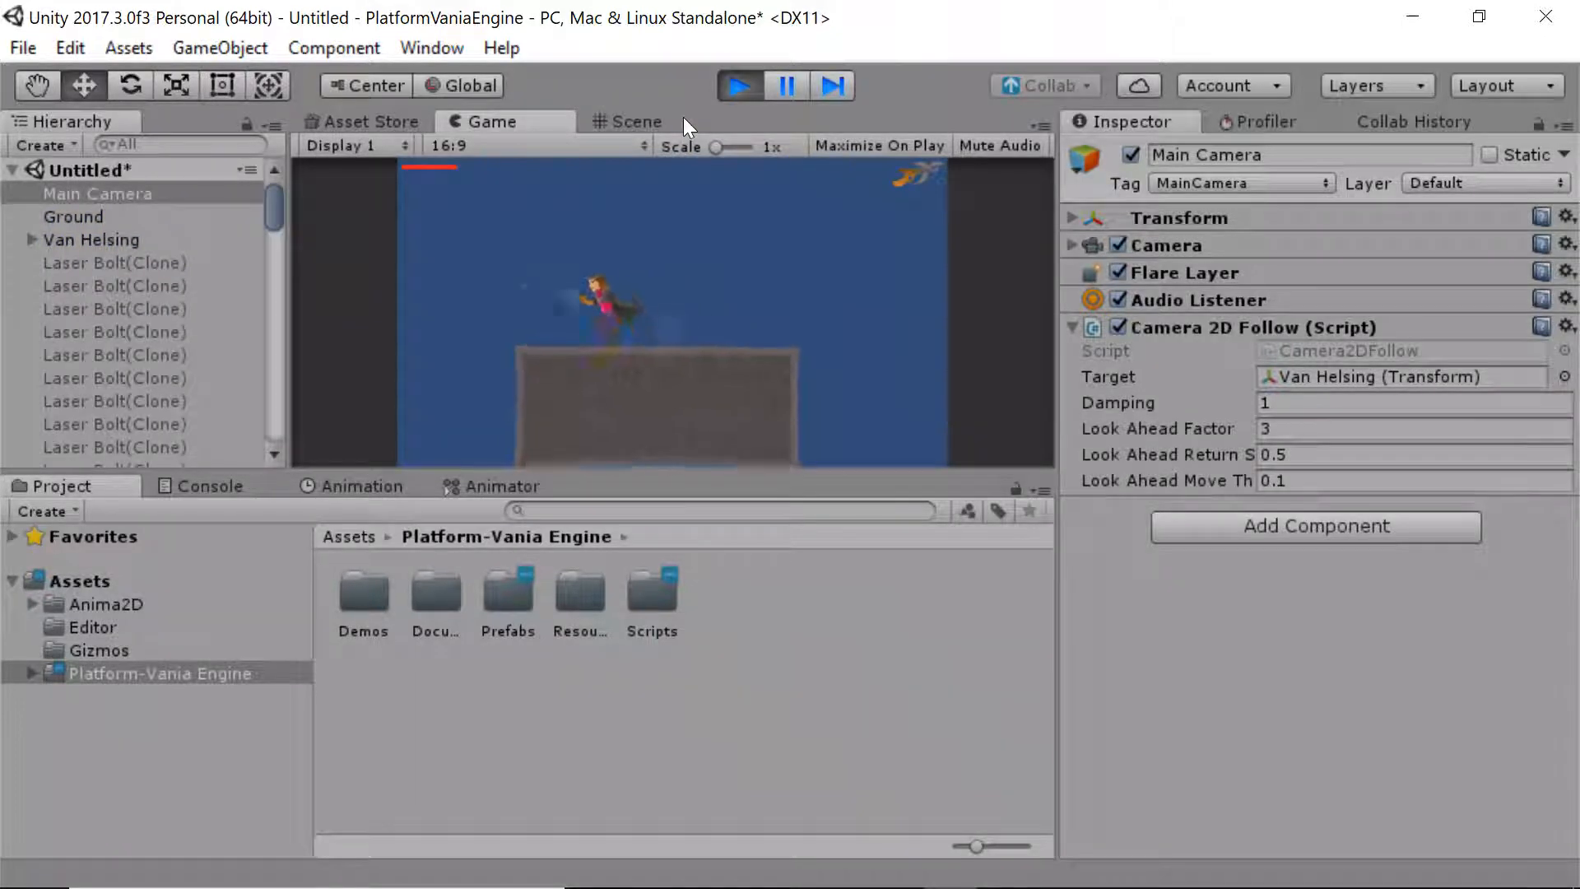
{"action": "key", "text": "space"}
{"action": "key", "text": "Right"}
{"action": "key", "text": "space"}
{"action": "key", "text": "Left"}
{"action": "key", "text": "space"}
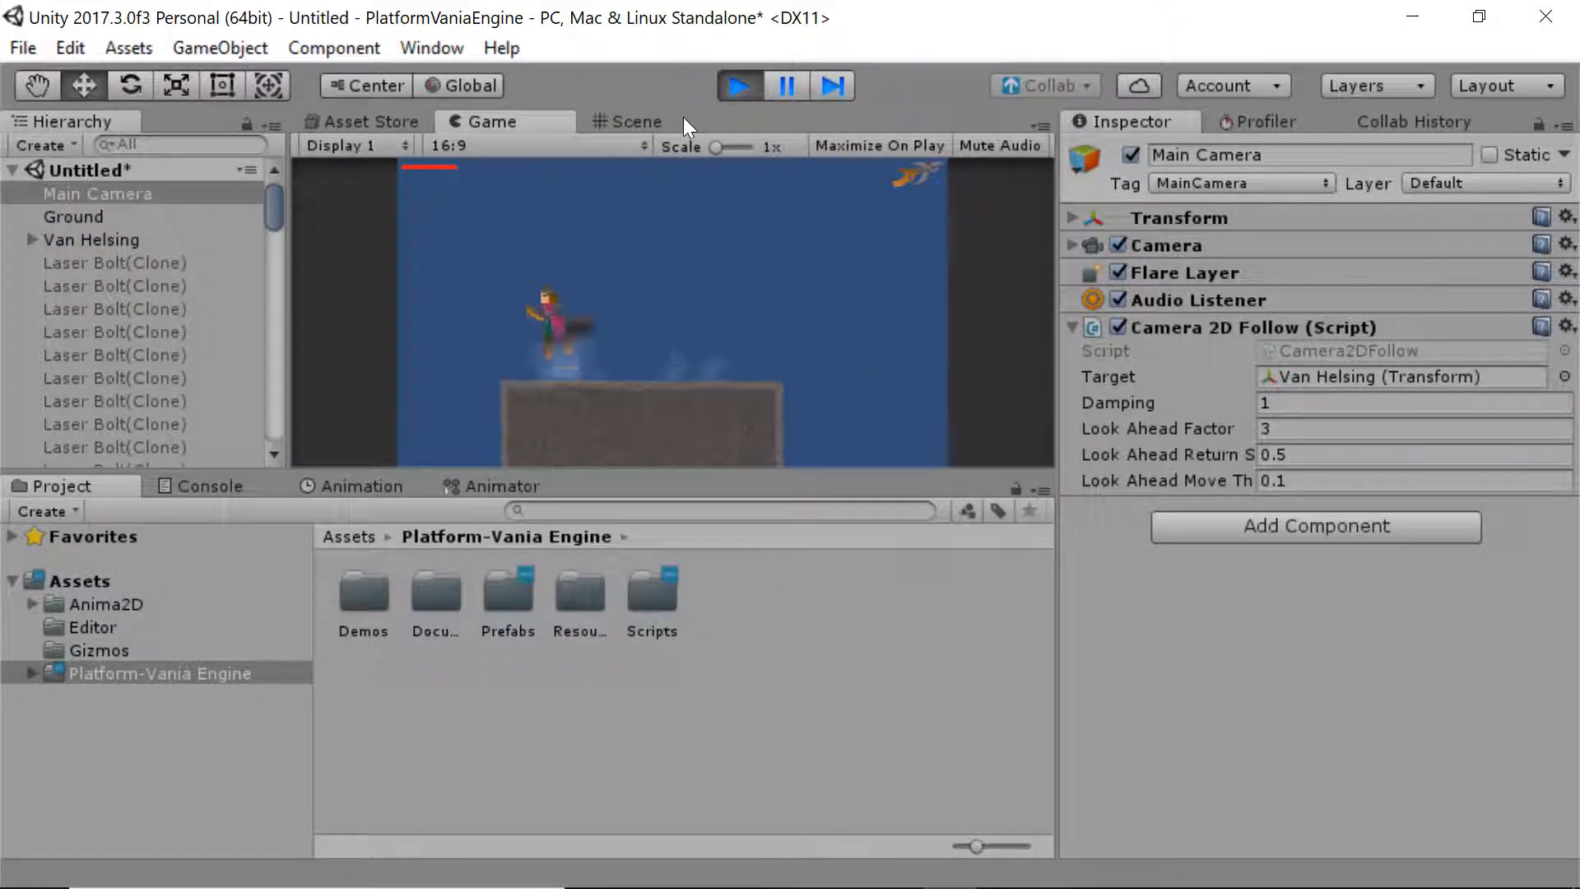
{"action": "key", "text": "Right"}
{"action": "key", "text": "Left"}
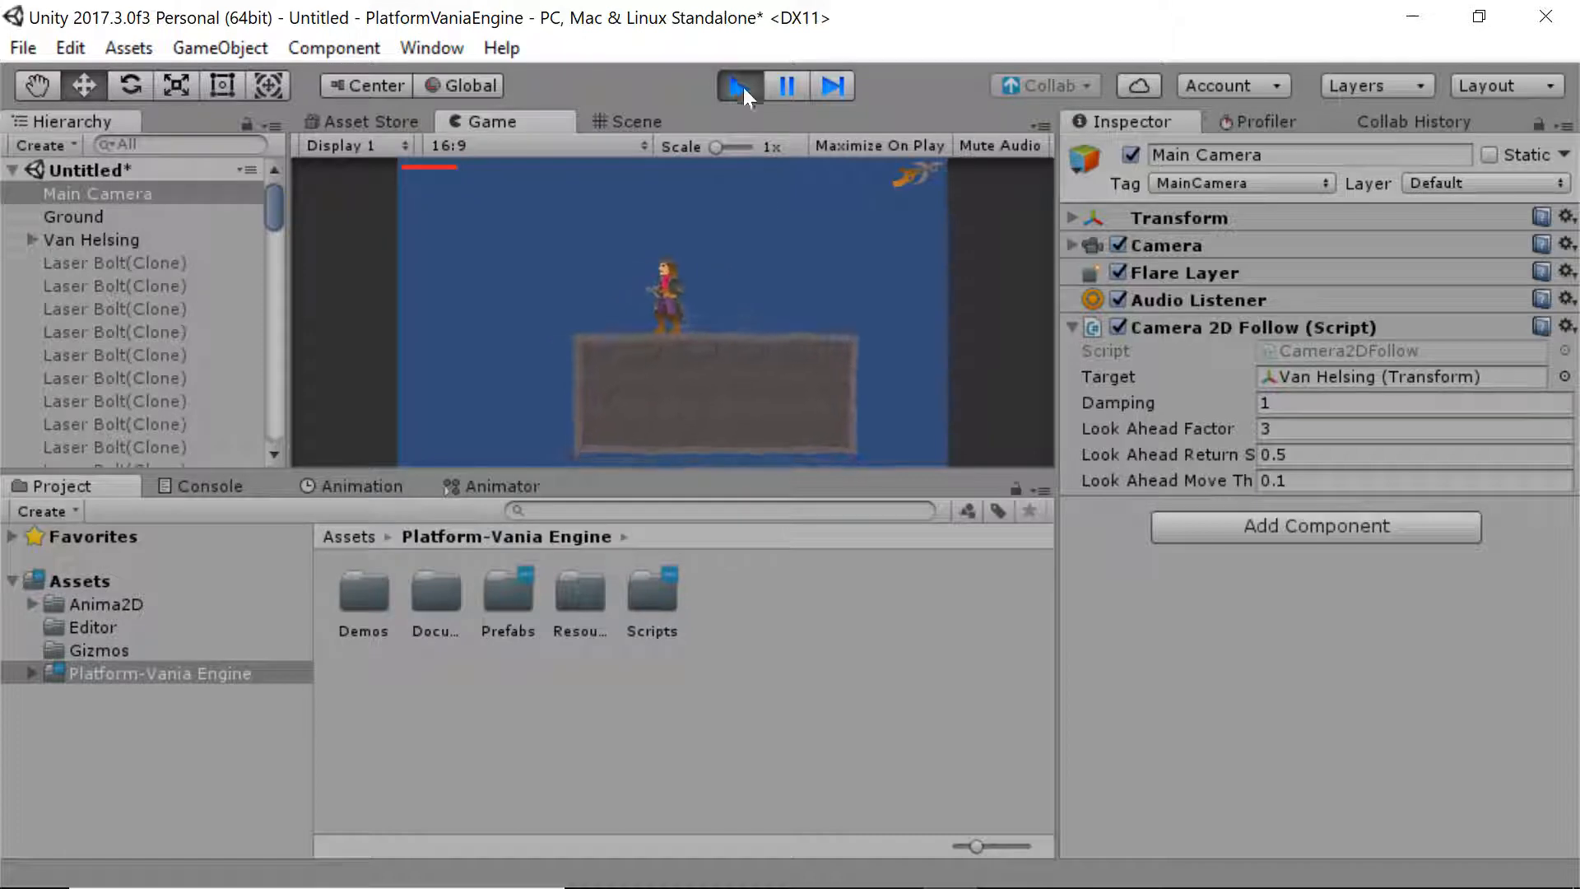
{"action": "left_click", "coordinate": [739, 86]}
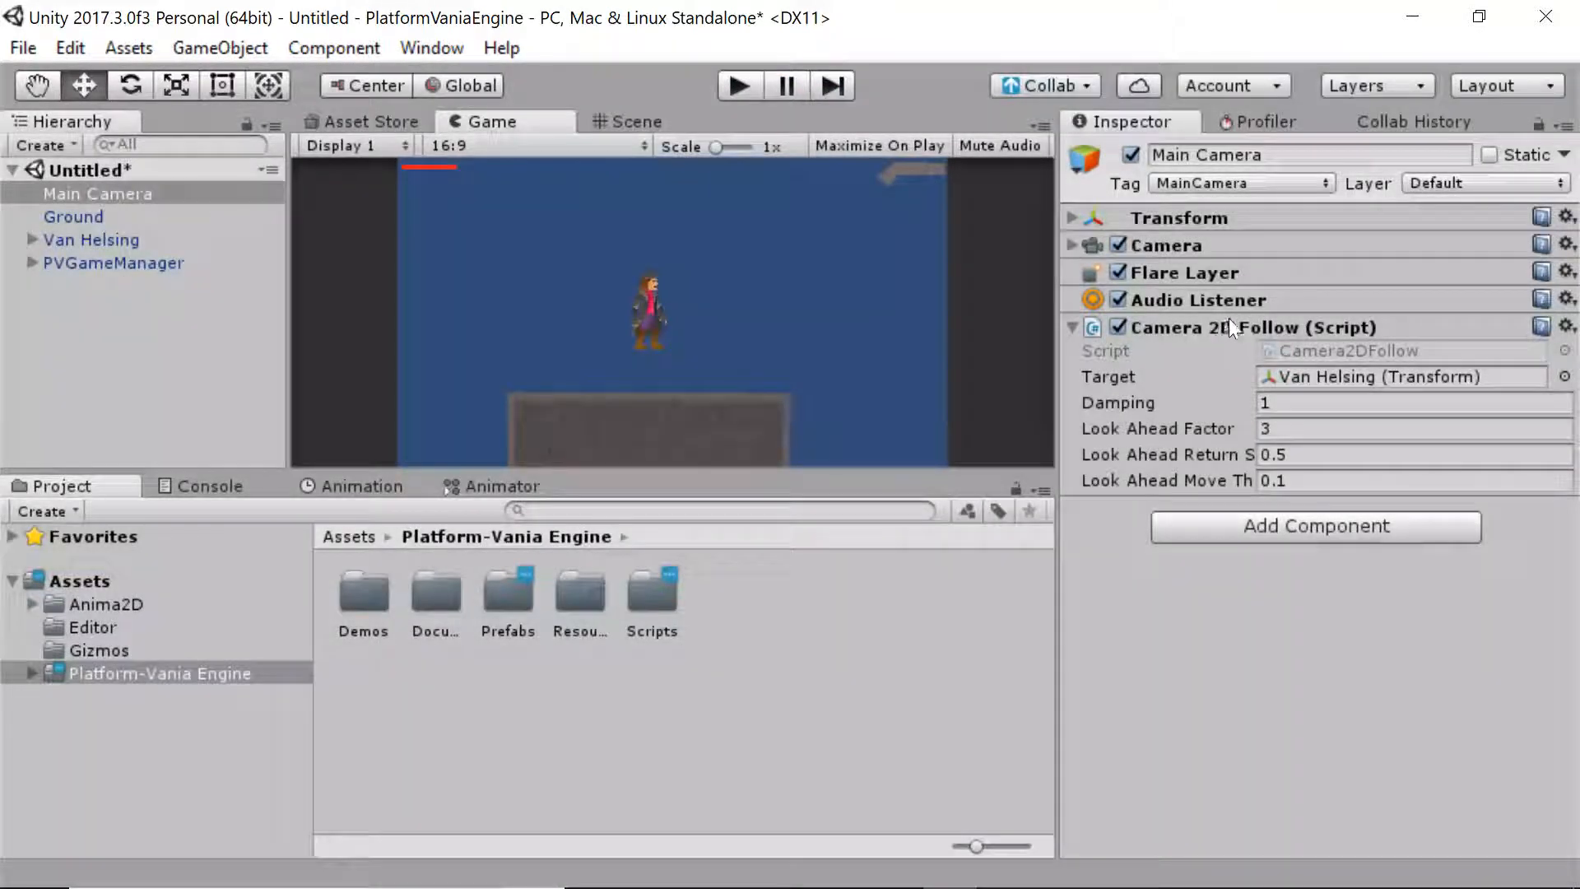
Switch to the Scene view and pan over to the Ground platform
{"action": "left_click", "coordinate": [1084, 326]}
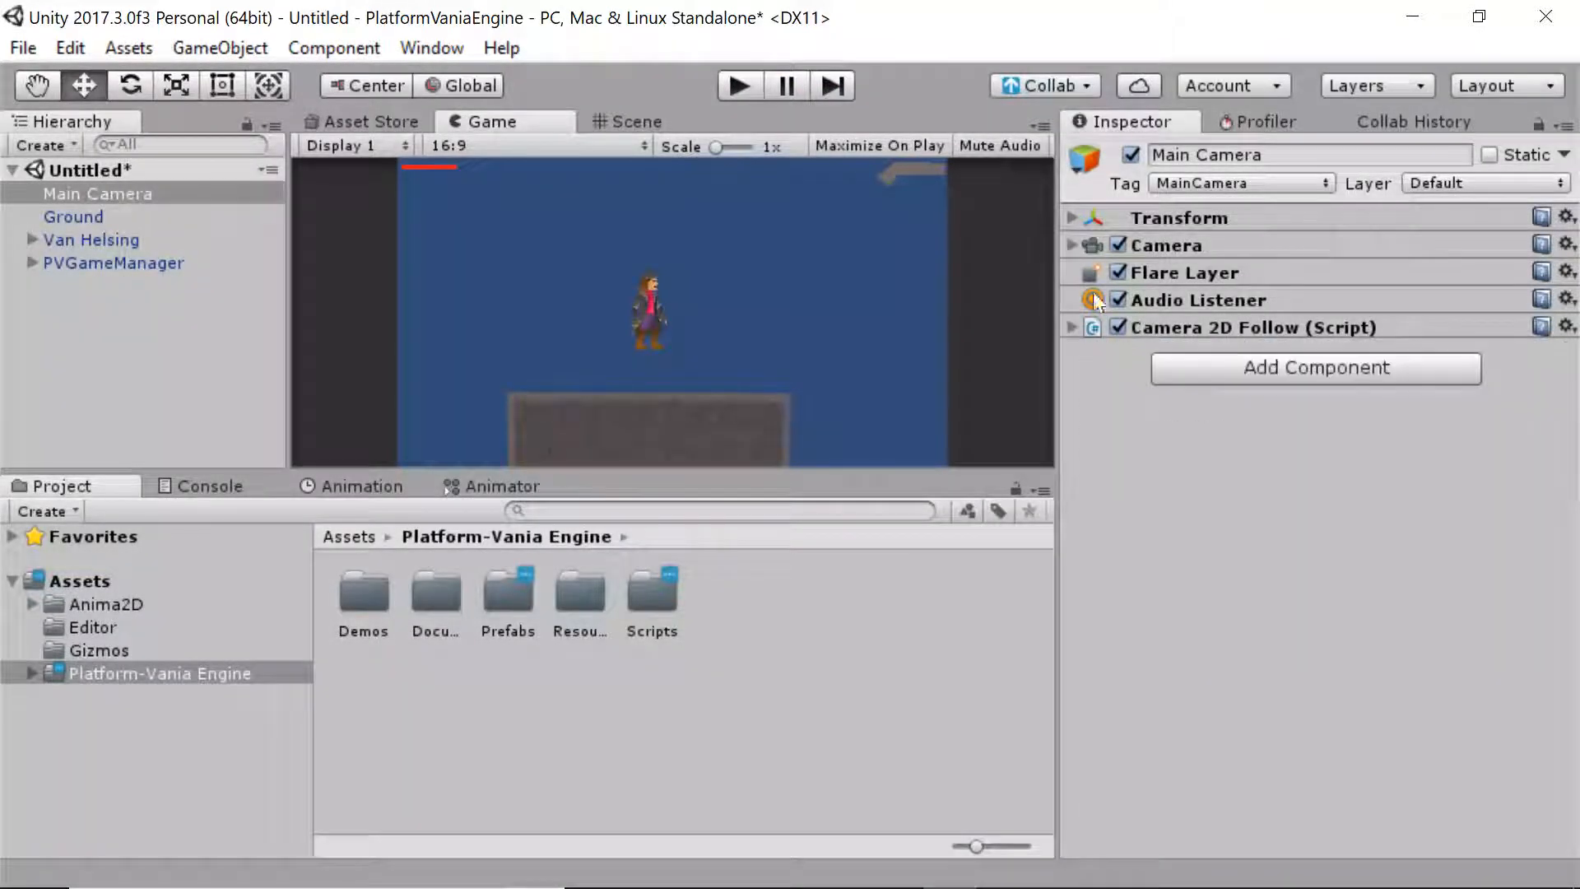
{"action": "left_click", "coordinate": [627, 121]}
{"action": "left_click", "coordinate": [820, 301]}
{"action": "scroll", "coordinate": [658, 306], "scroll_direction": "down", "scroll_amount": 2}
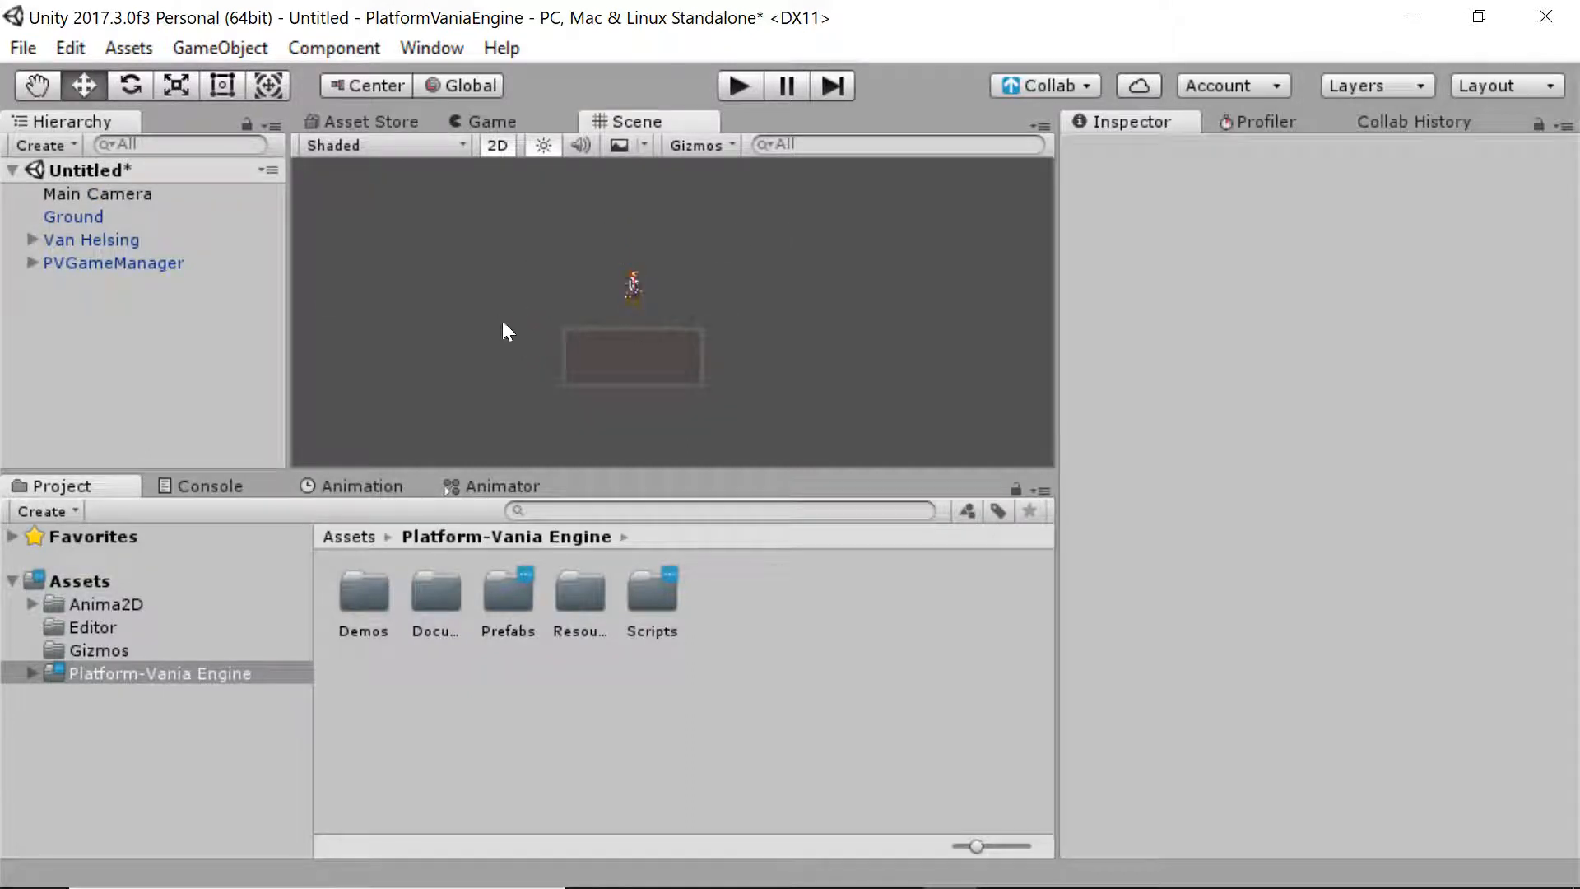
{"action": "left_click", "coordinate": [123, 193]}
{"action": "left_click", "coordinate": [1170, 327]}
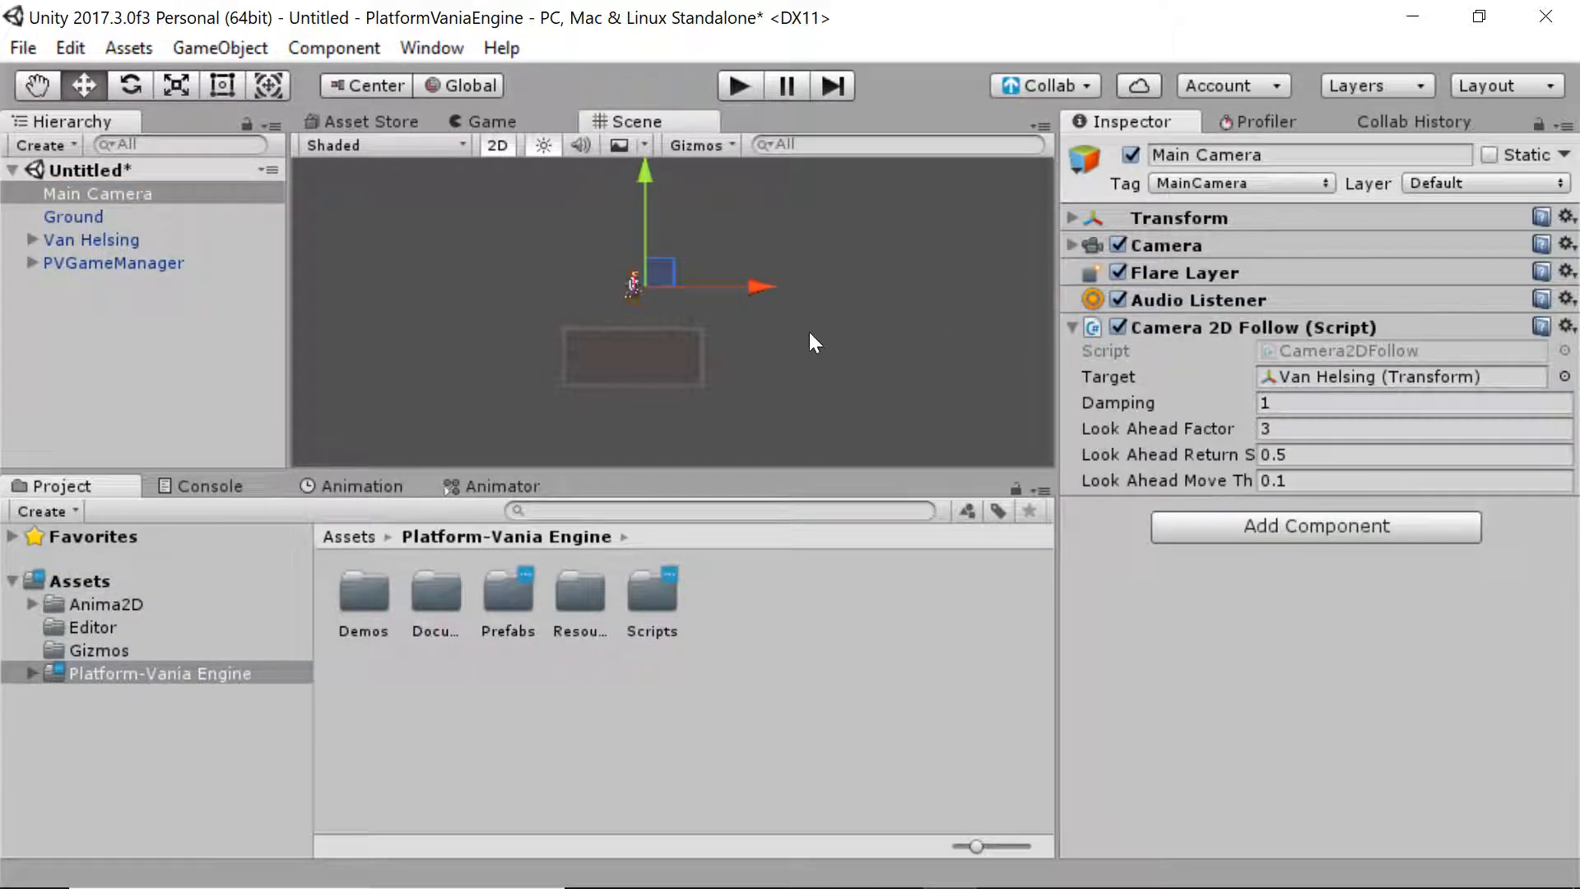
{"action": "left_click", "coordinate": [511, 302]}
{"action": "scroll", "coordinate": [773, 296], "scroll_direction": "down", "scroll_amount": 3}
{"action": "middle_click_drag", "start_coordinate": [815, 292], "coordinate": [658, 222]}
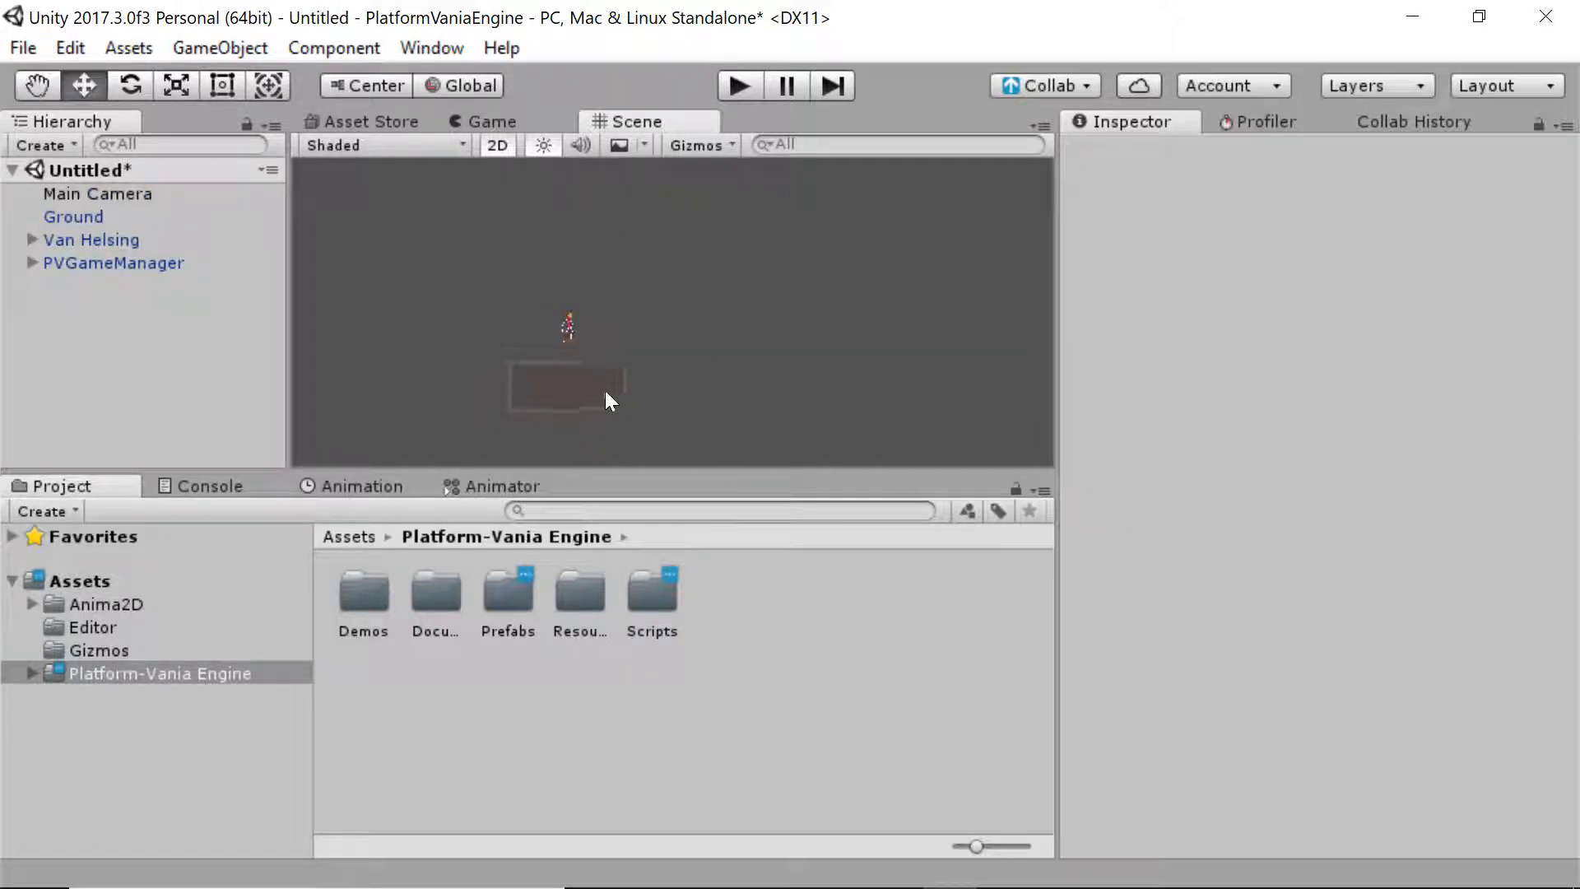
Stretch the Ground platform larger with the Rect tool and resize its Box Collider to match
{"action": "left_click", "coordinate": [615, 401]}
{"action": "key", "text": "t"}
{"action": "left_click_drag", "start_coordinate": [624, 427], "coordinate": [791, 480]}
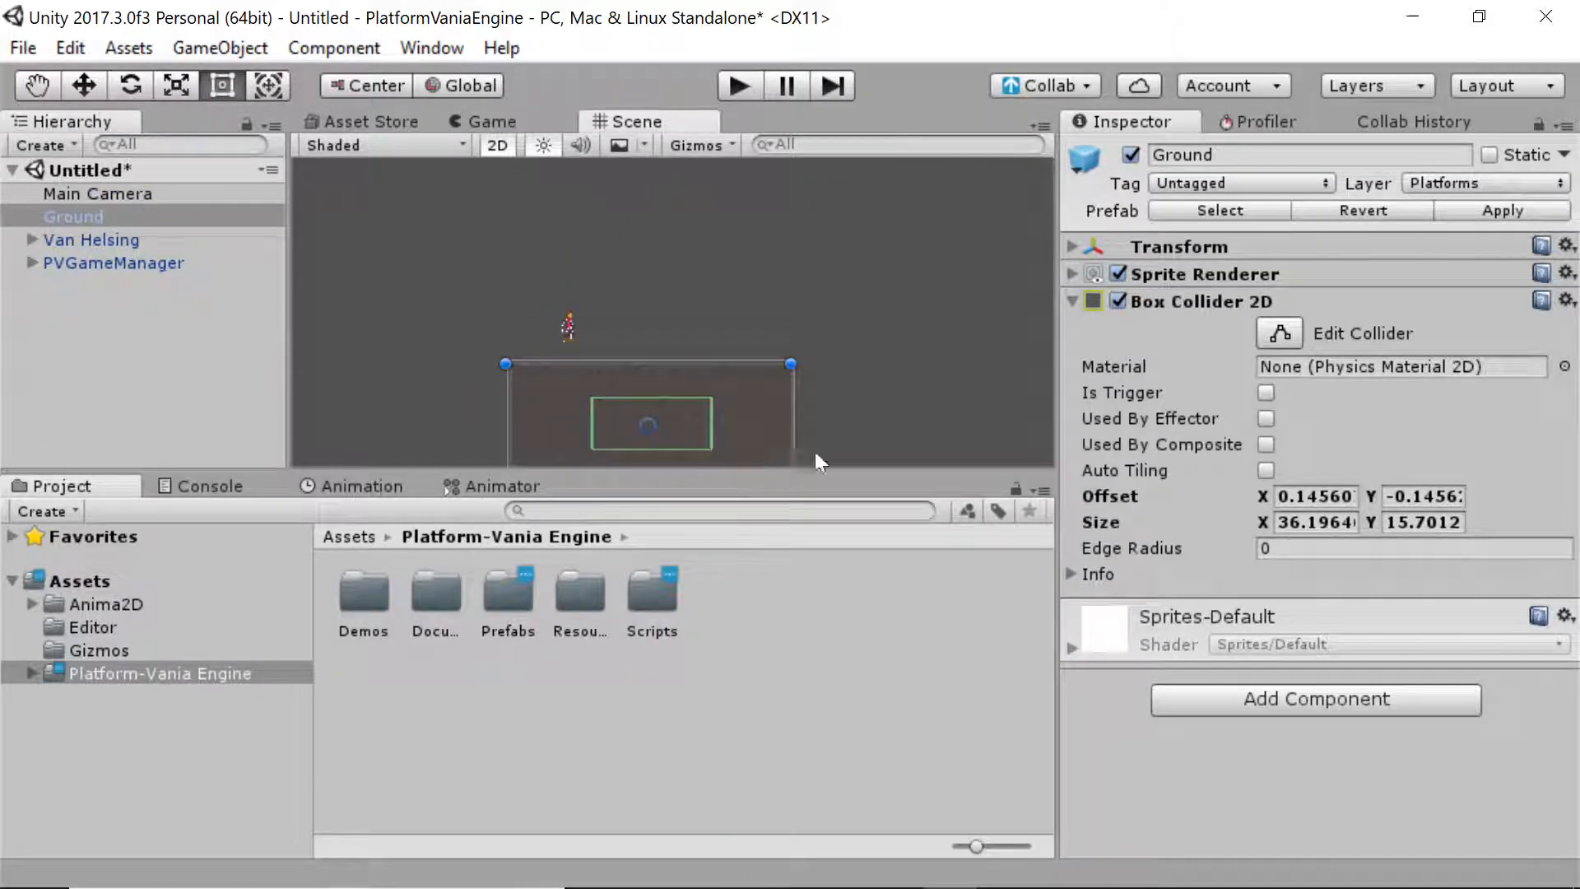
{"action": "middle_click_drag", "start_coordinate": [814, 452], "coordinate": [827, 317]}
{"action": "left_click", "coordinate": [1278, 325]}
{"action": "left_click_drag", "start_coordinate": [601, 288], "coordinate": [519, 283]}
{"action": "left_click_drag", "start_coordinate": [620, 262], "coordinate": [620, 227]}
{"action": "left_click_drag", "start_coordinate": [721, 273], "coordinate": [791, 279]}
{"action": "left_click_drag", "start_coordinate": [662, 313], "coordinate": [654, 349]}
Duplicate Ground twice, placing Ground (1) to its right and Ground (2) lower down
{"action": "key", "text": "w"}
{"action": "middle_click_drag", "start_coordinate": [814, 280], "coordinate": [727, 334]}
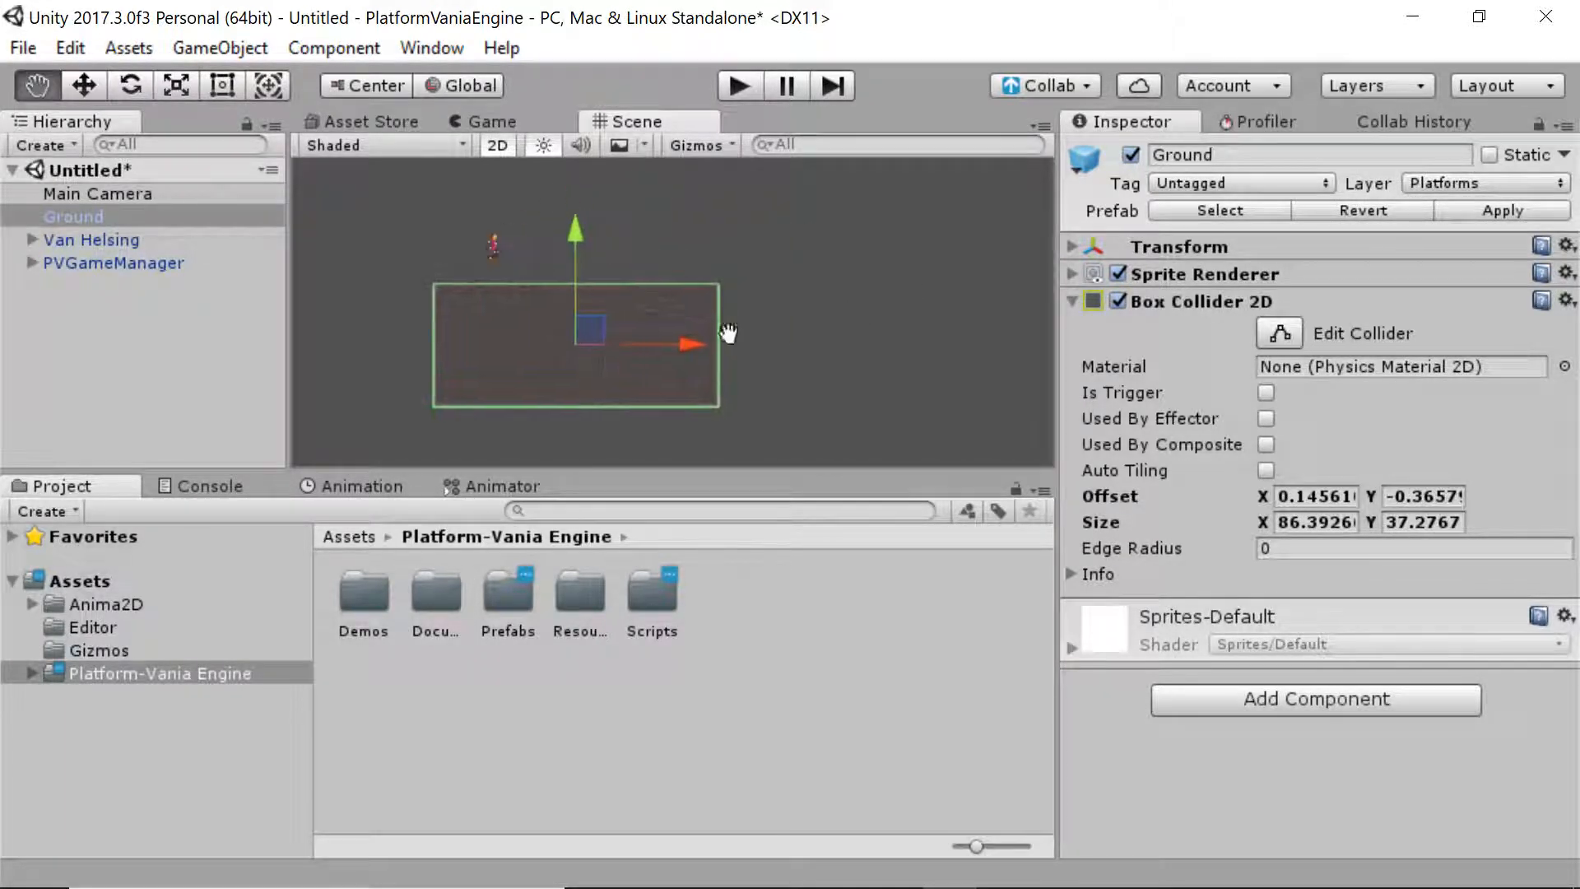
{"action": "key", "text": "ctrl+d"}
{"action": "left_click_drag", "start_coordinate": [598, 343], "coordinate": [933, 256]}
{"action": "middle_click_drag", "start_coordinate": [928, 316], "coordinate": [881, 224]}
{"action": "key", "text": "ctrl+d"}
{"action": "middle_click_drag", "start_coordinate": [862, 285], "coordinate": [813, 352]}
{"action": "left_click_drag", "start_coordinate": [835, 220], "coordinate": [838, 384]}
{"action": "middle_click_drag", "start_coordinate": [903, 319], "coordinate": [821, 231]}
{"action": "left_click_drag", "start_coordinate": [739, 283], "coordinate": [805, 361]}
{"action": "middle_click_drag", "start_coordinate": [477, 218], "coordinate": [643, 306]}
{"action": "left_click", "coordinate": [201, 188]}
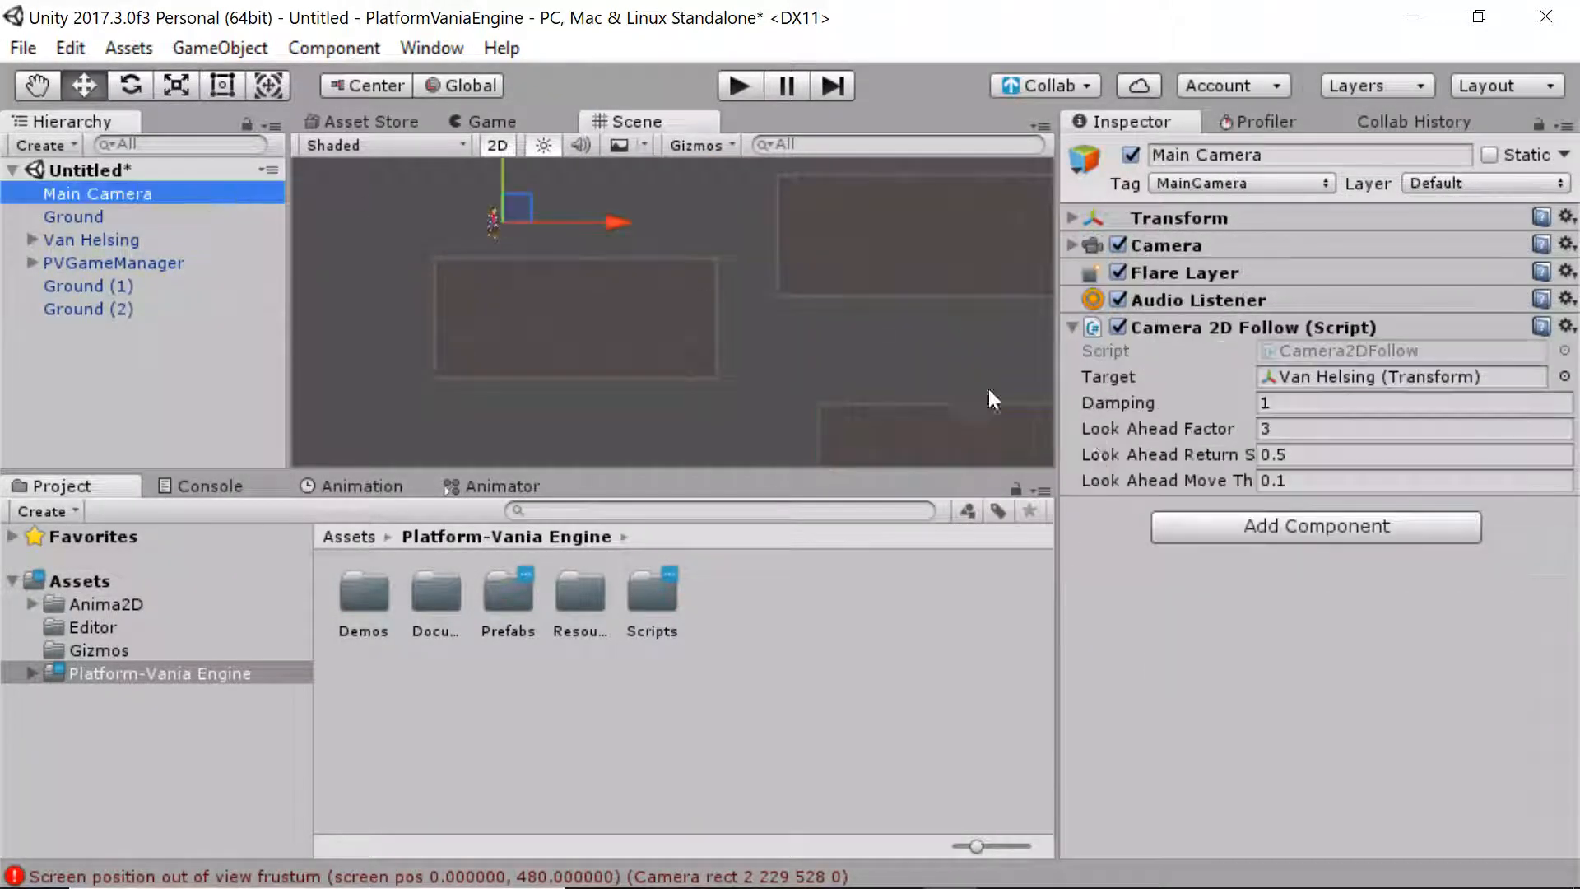
Set the Camera 2D Follow damping to 0.1 and start Play mode
{"action": "left_click", "coordinate": [1278, 396]}
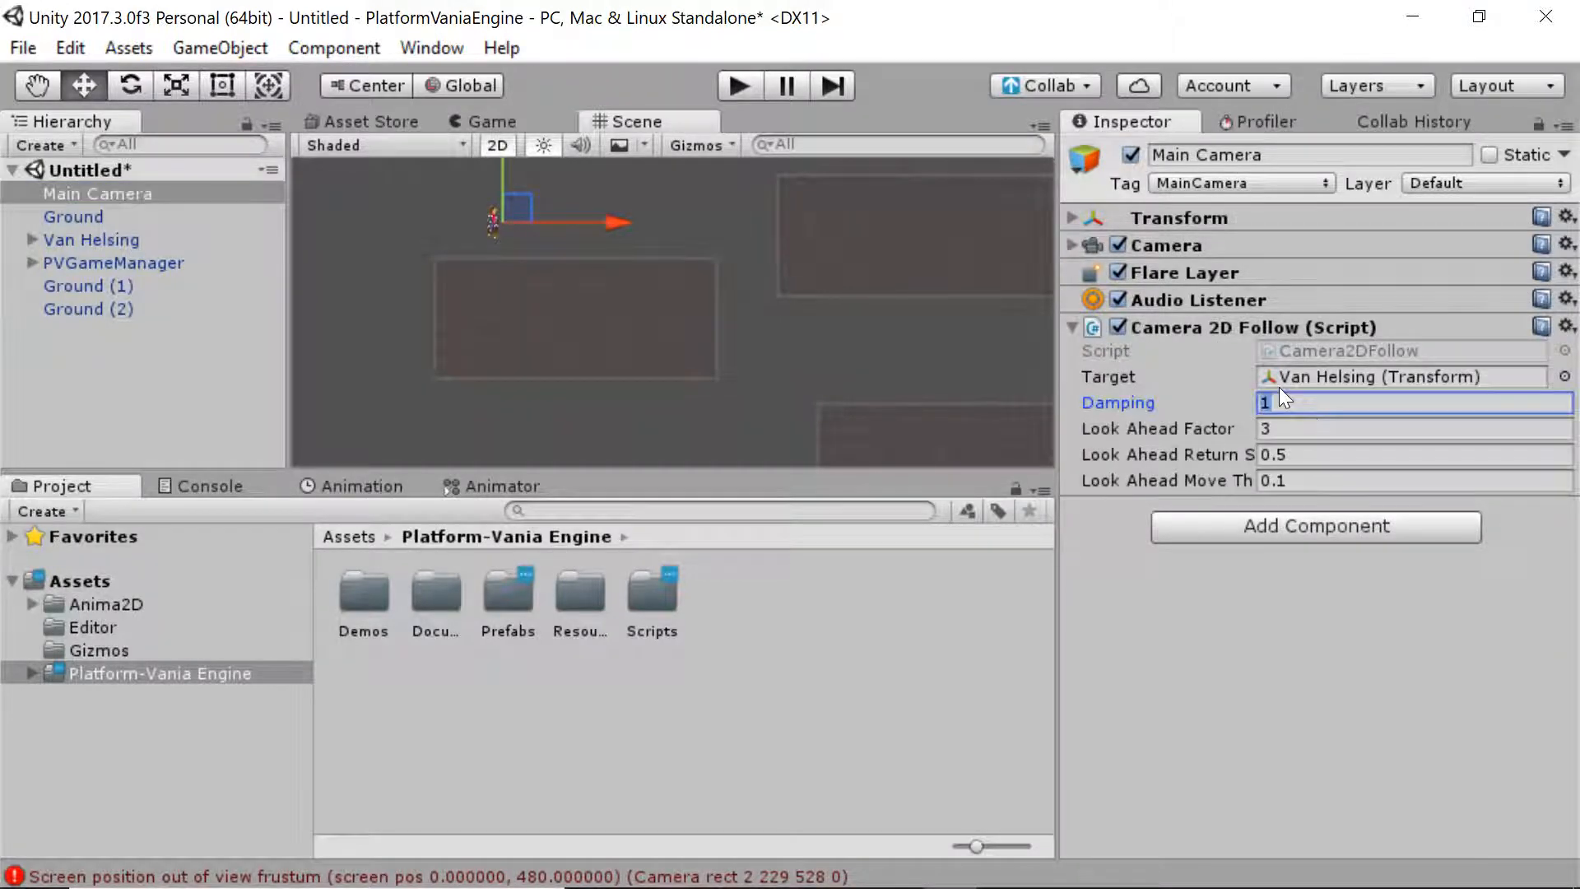
{"action": "type", "text": ".1"}
{"action": "left_click", "coordinate": [739, 86]}
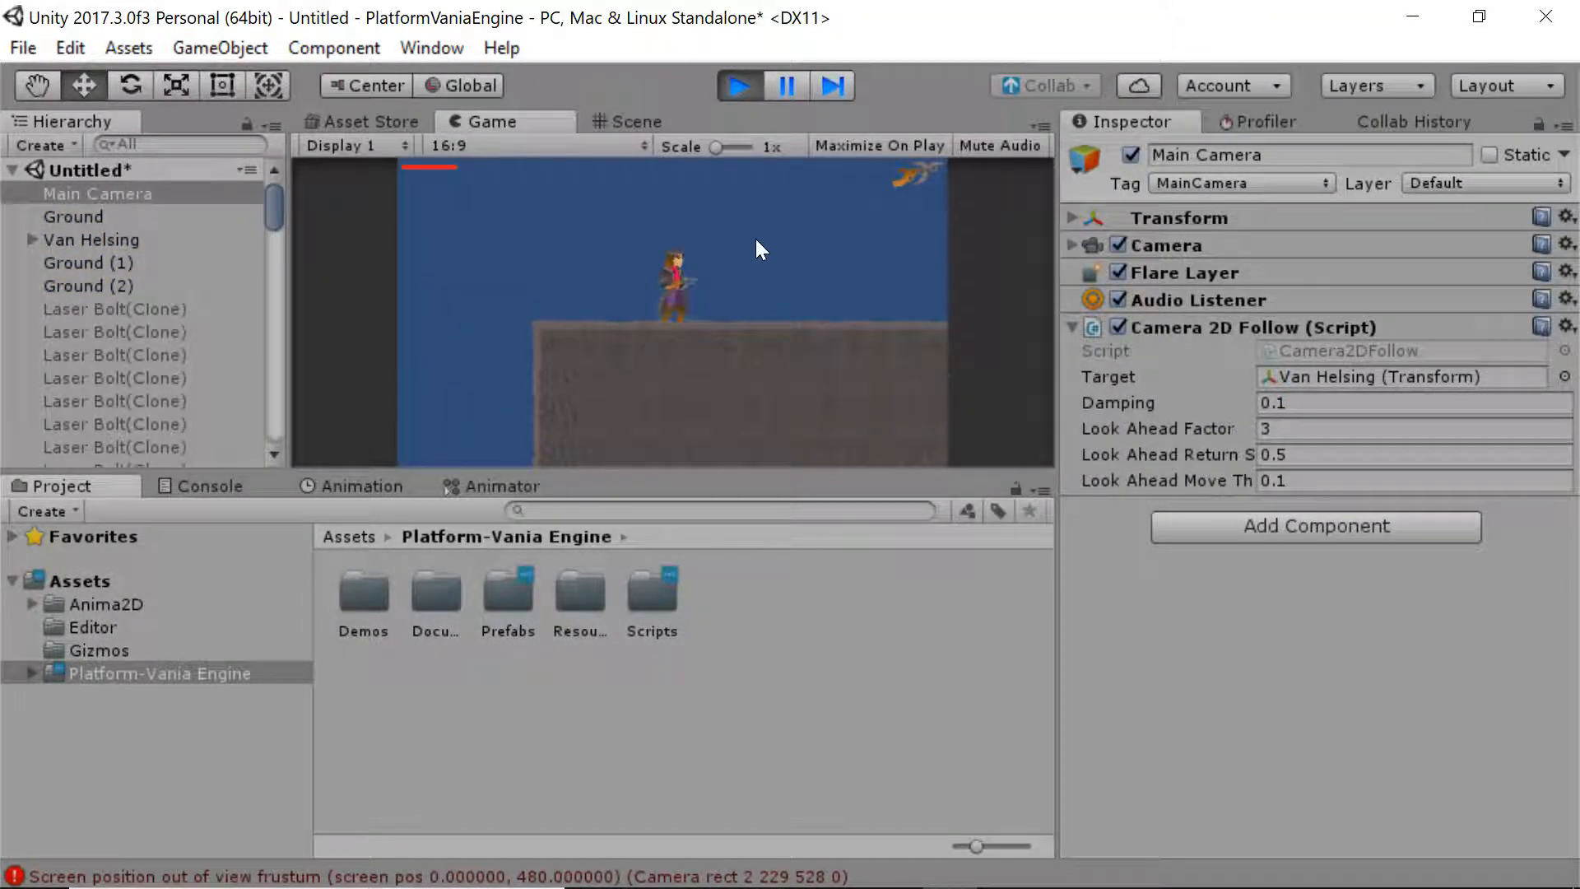
Run and jump the character across the blocks, kicking off the left wall
{"action": "key", "text": "space"}
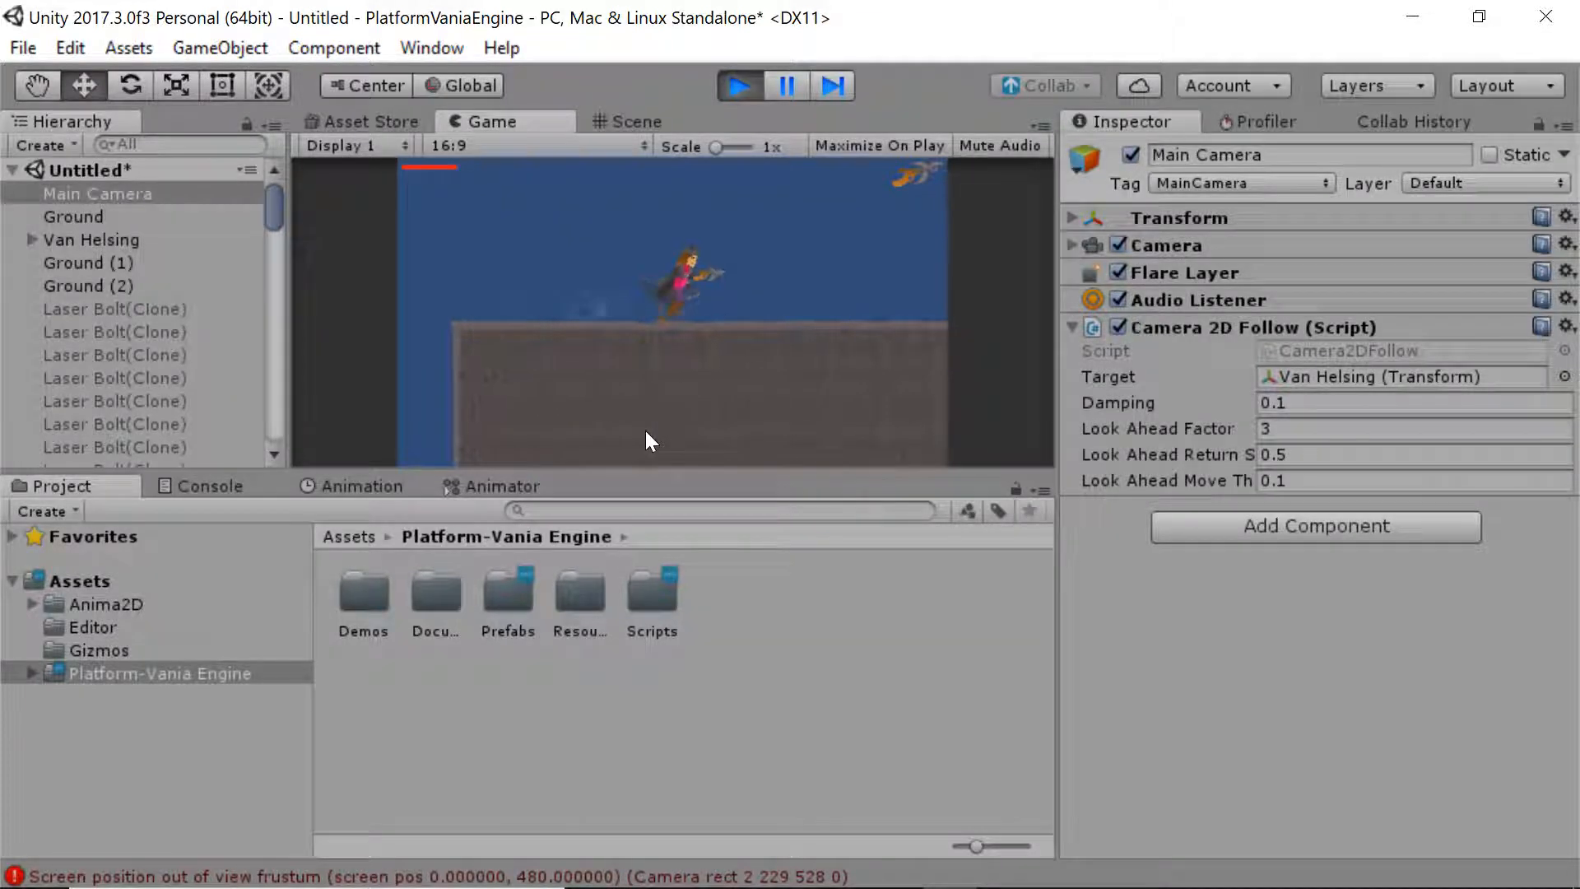
{"action": "key", "text": "Right"}
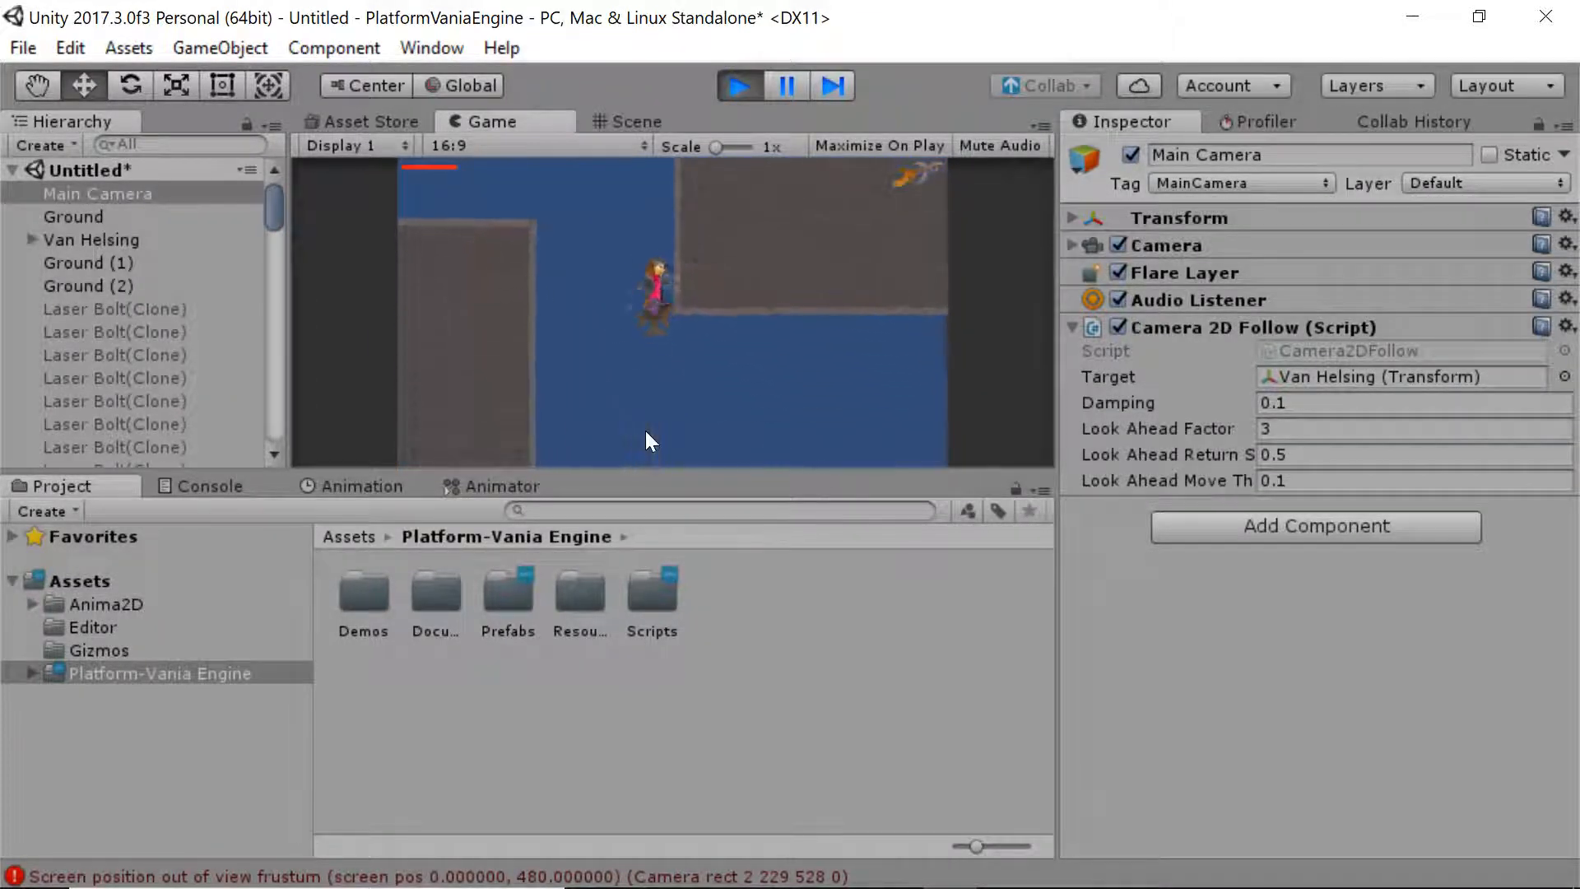
{"action": "key", "text": "space"}
{"action": "key", "text": "Left"}
{"action": "key", "text": "space"}
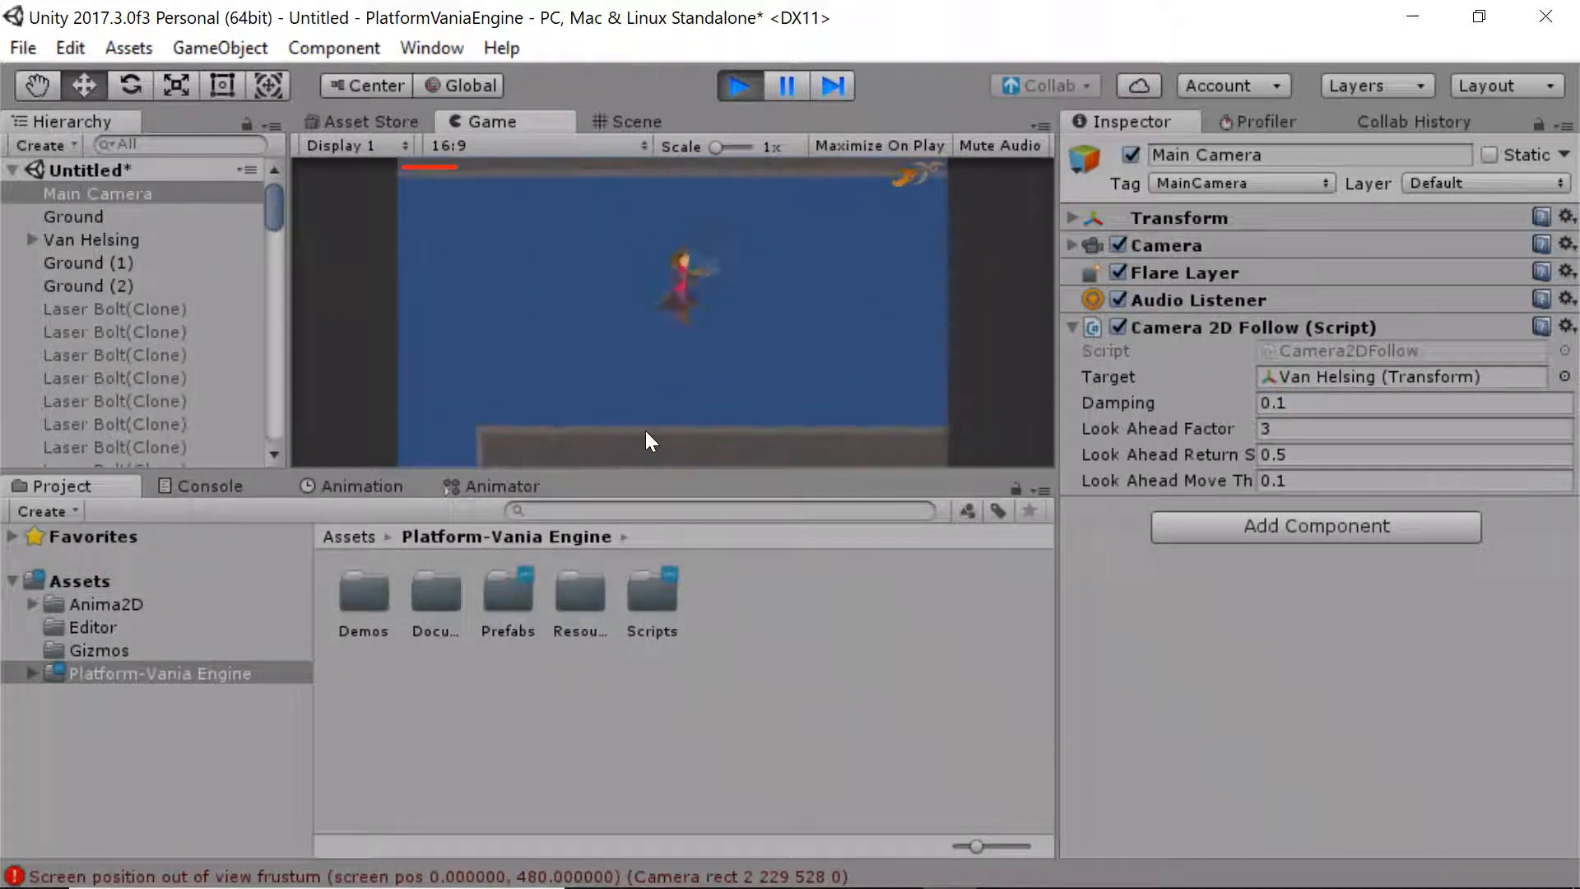
{"action": "key", "text": "Left"}
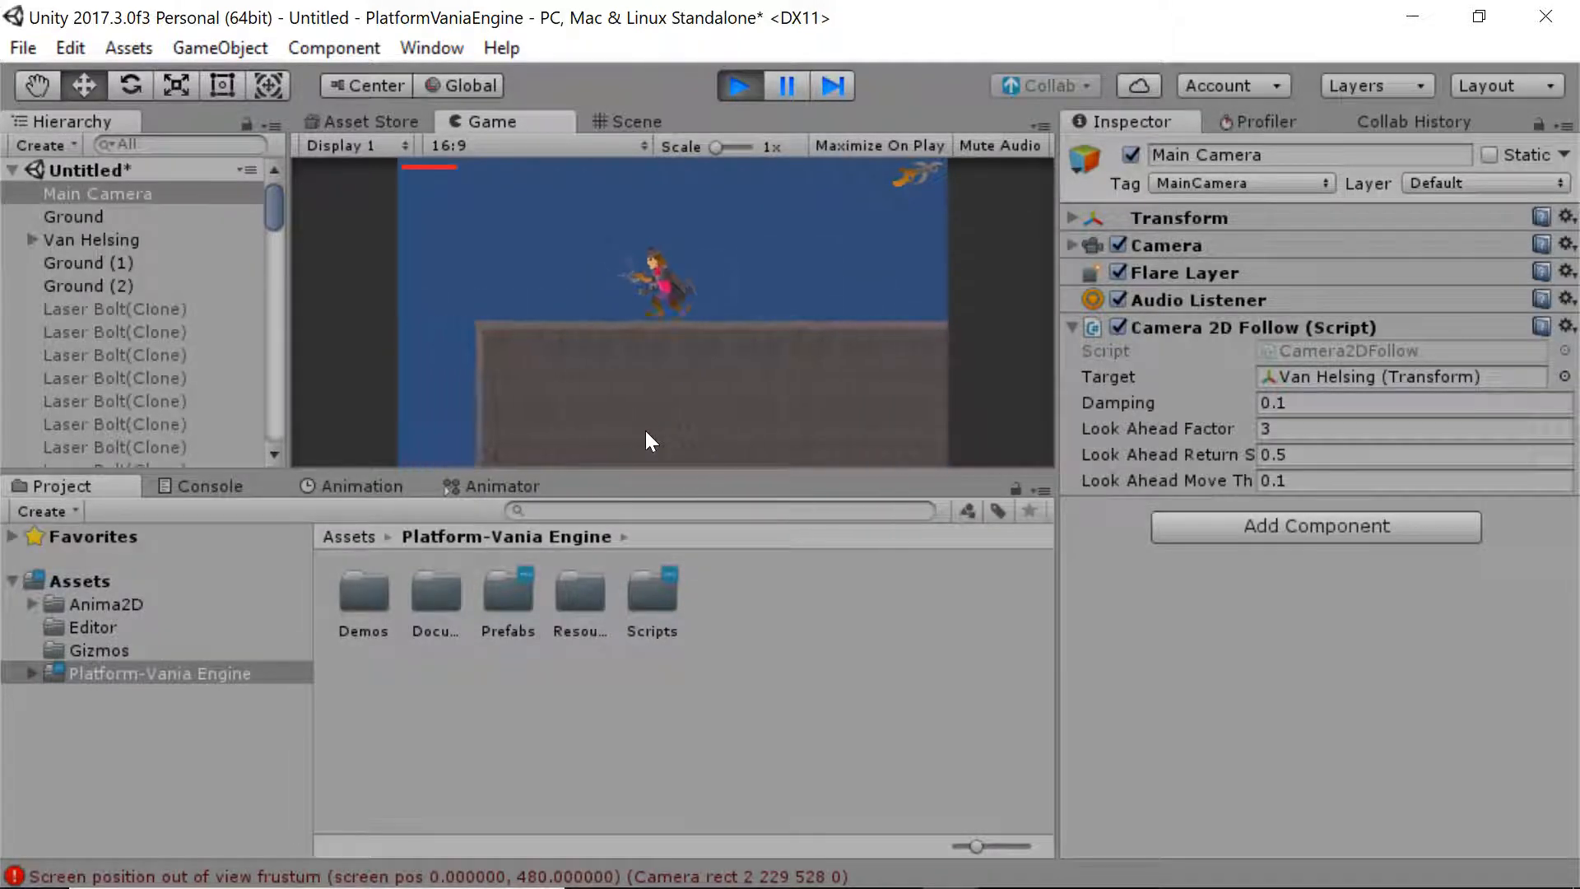
{"action": "key", "text": "space"}
{"action": "key", "text": "space"}
Double-jump, wall-jump and fire the light beams, then stop Play and open the Console
{"action": "key", "text": "space"}
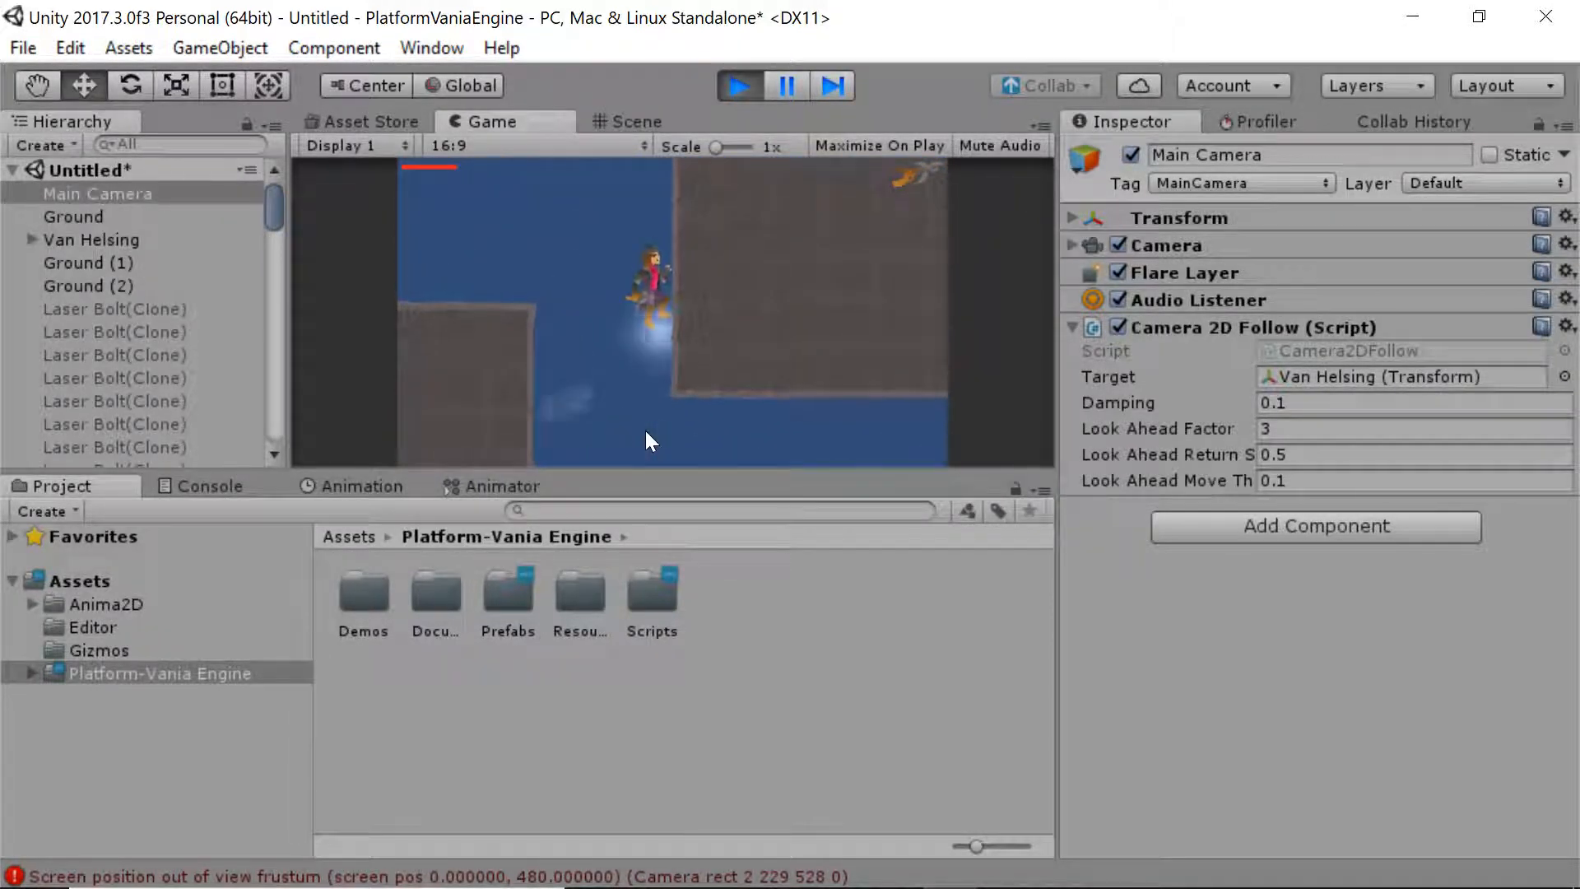
{"action": "key", "text": "Left"}
{"action": "key", "text": "space"}
{"action": "key", "text": "space"}
{"action": "key", "text": "Left"}
{"action": "left_click", "coordinate": [645, 431]}
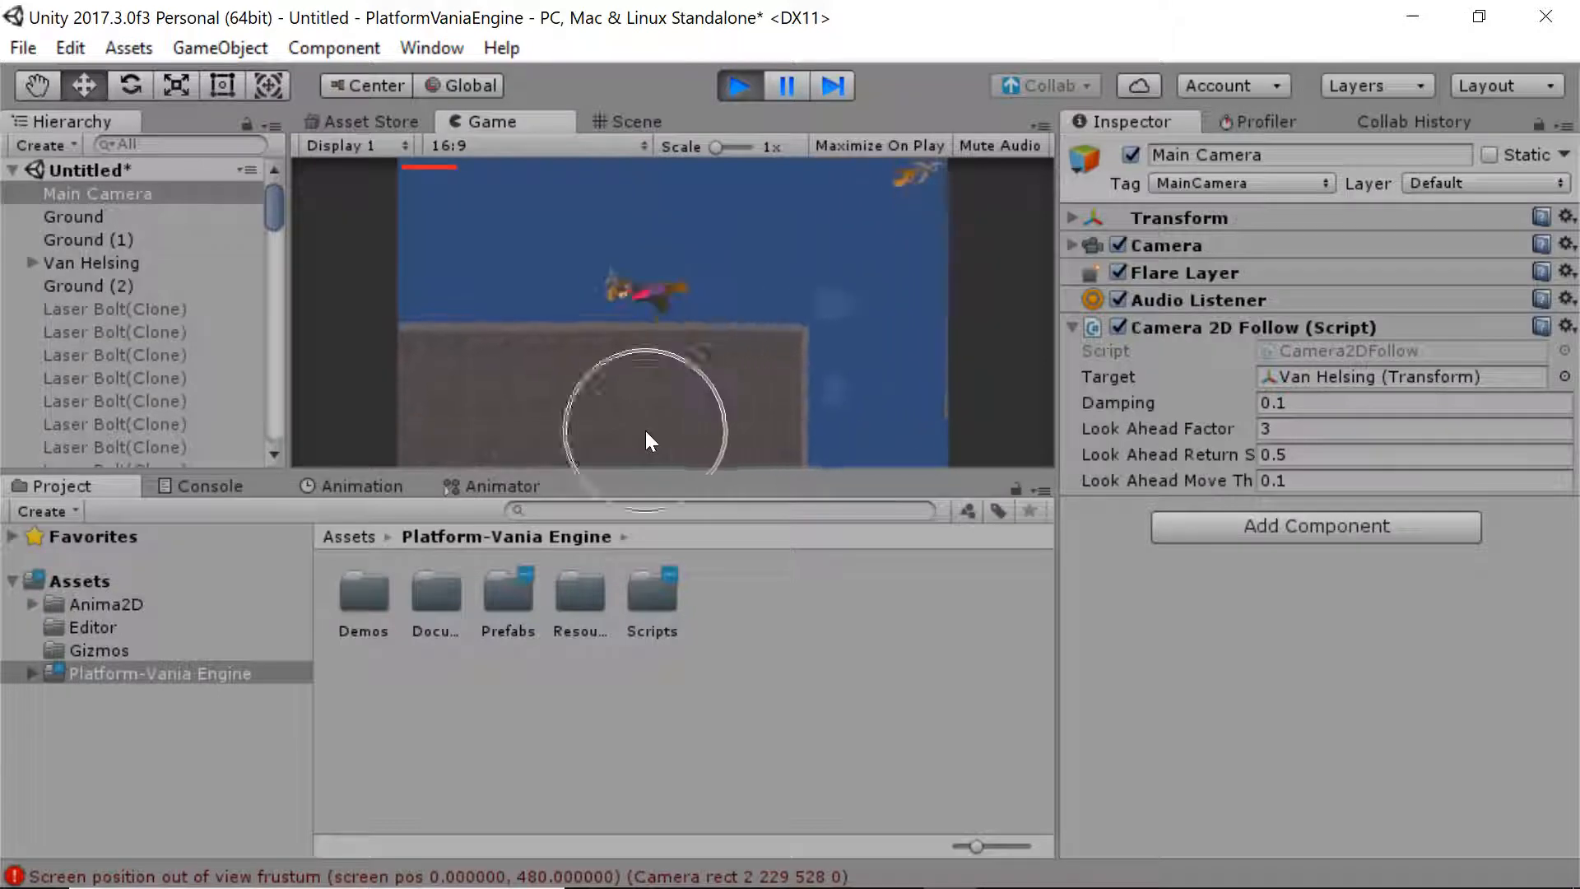
{"action": "key", "text": "space"}
{"action": "key", "text": "Right"}
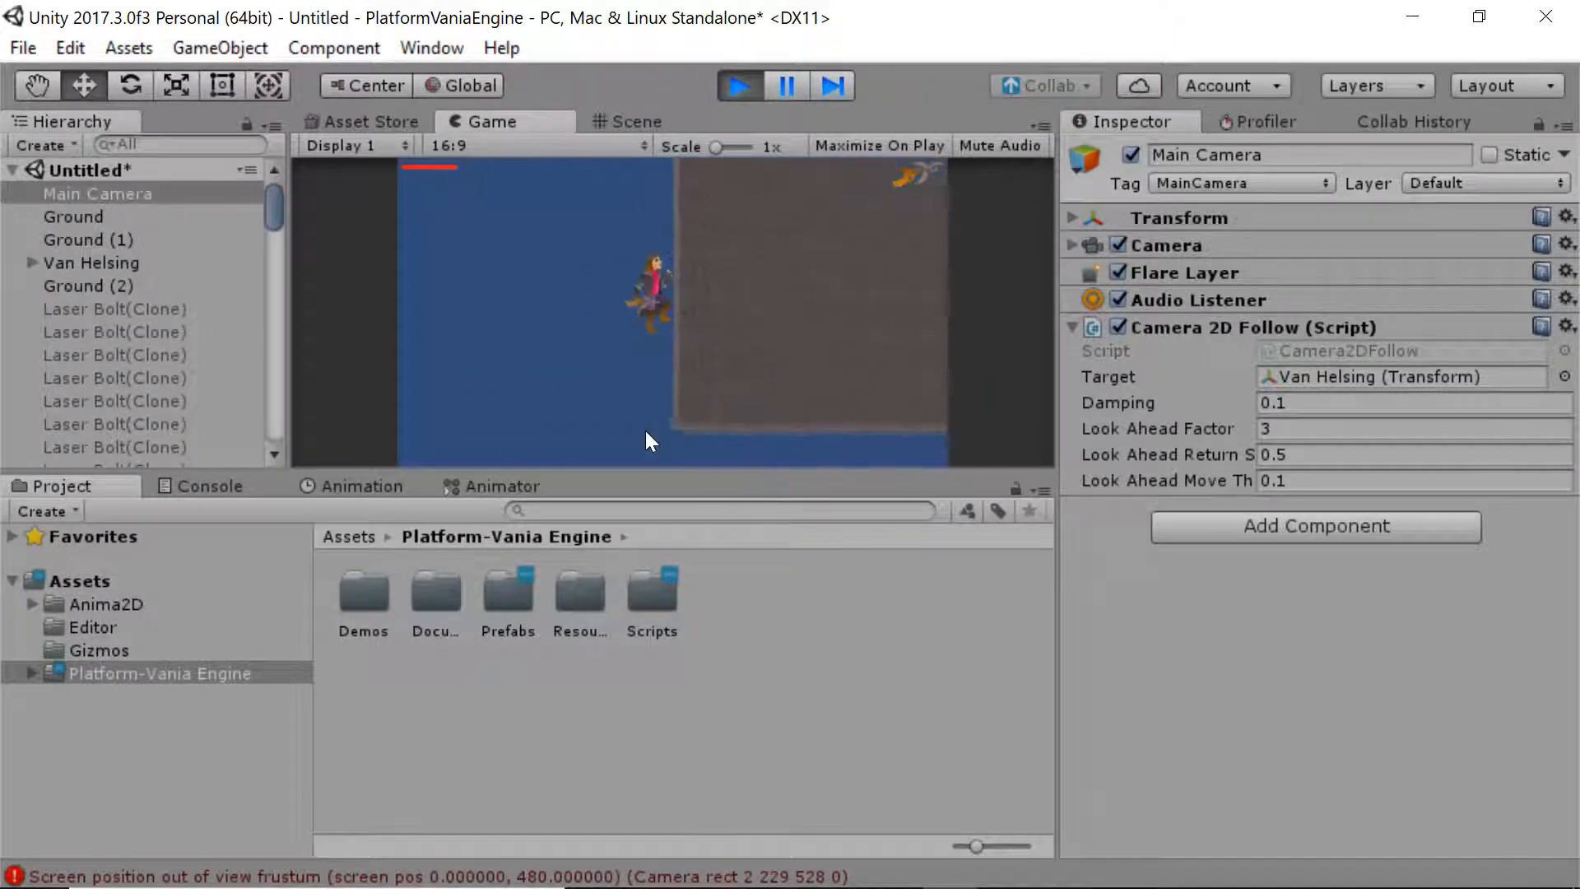
{"action": "key", "text": "space"}
{"action": "key", "text": "space"}
{"action": "left_click", "coordinate": [645, 431]}
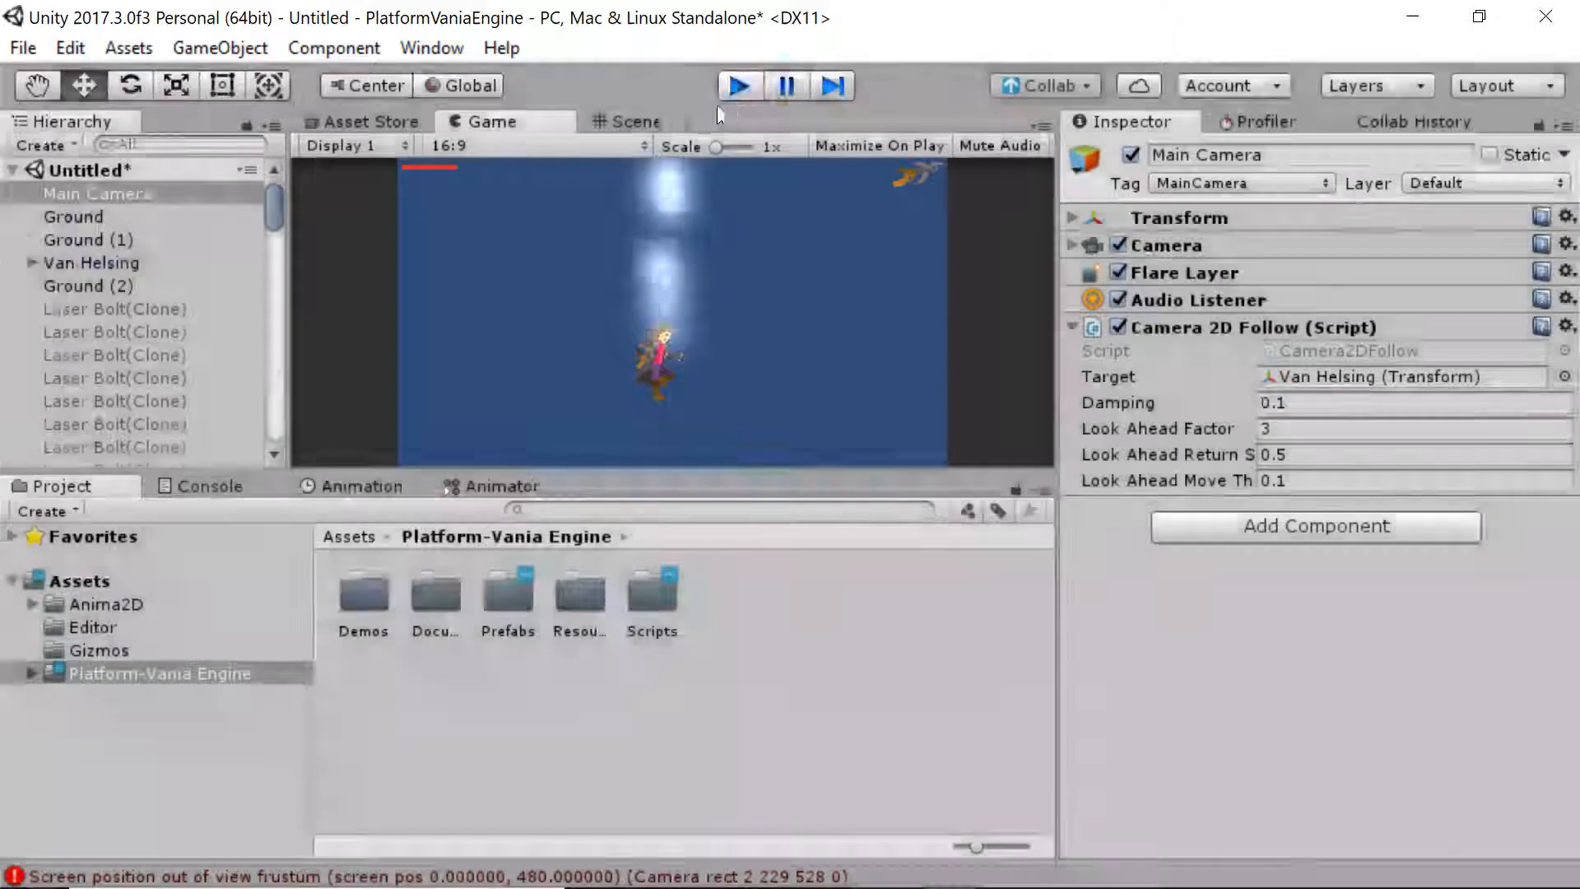
{"action": "left_click", "coordinate": [733, 89]}
{"action": "left_click", "coordinate": [187, 488]}
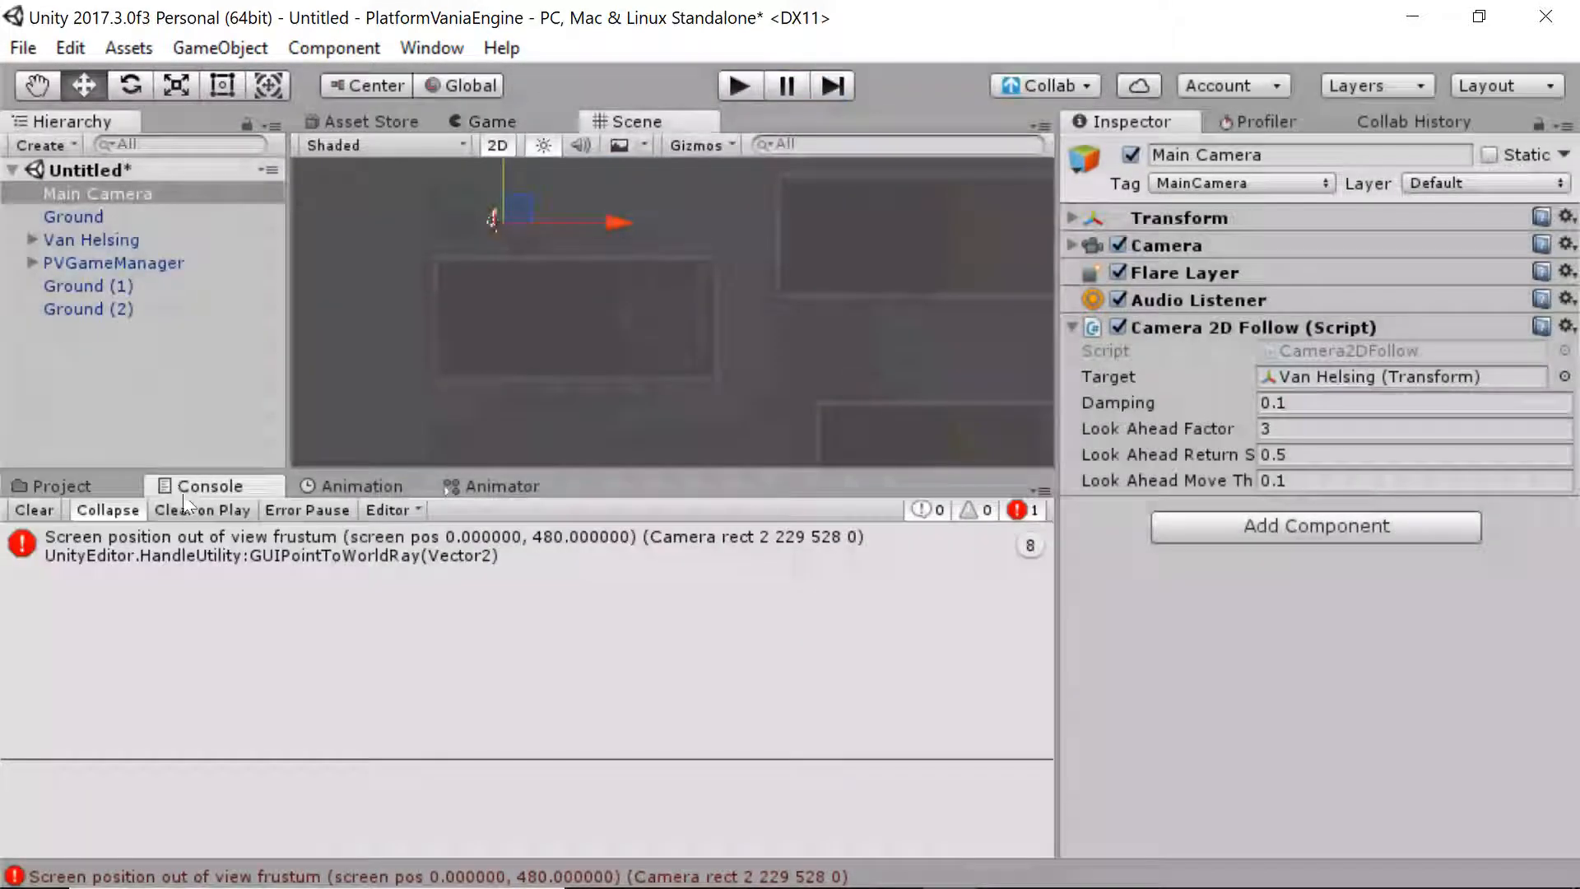
Clear the console errors and raise the Main Camera's orthographic size to 24.5, checking the Game view
{"action": "left_click", "coordinate": [44, 510]}
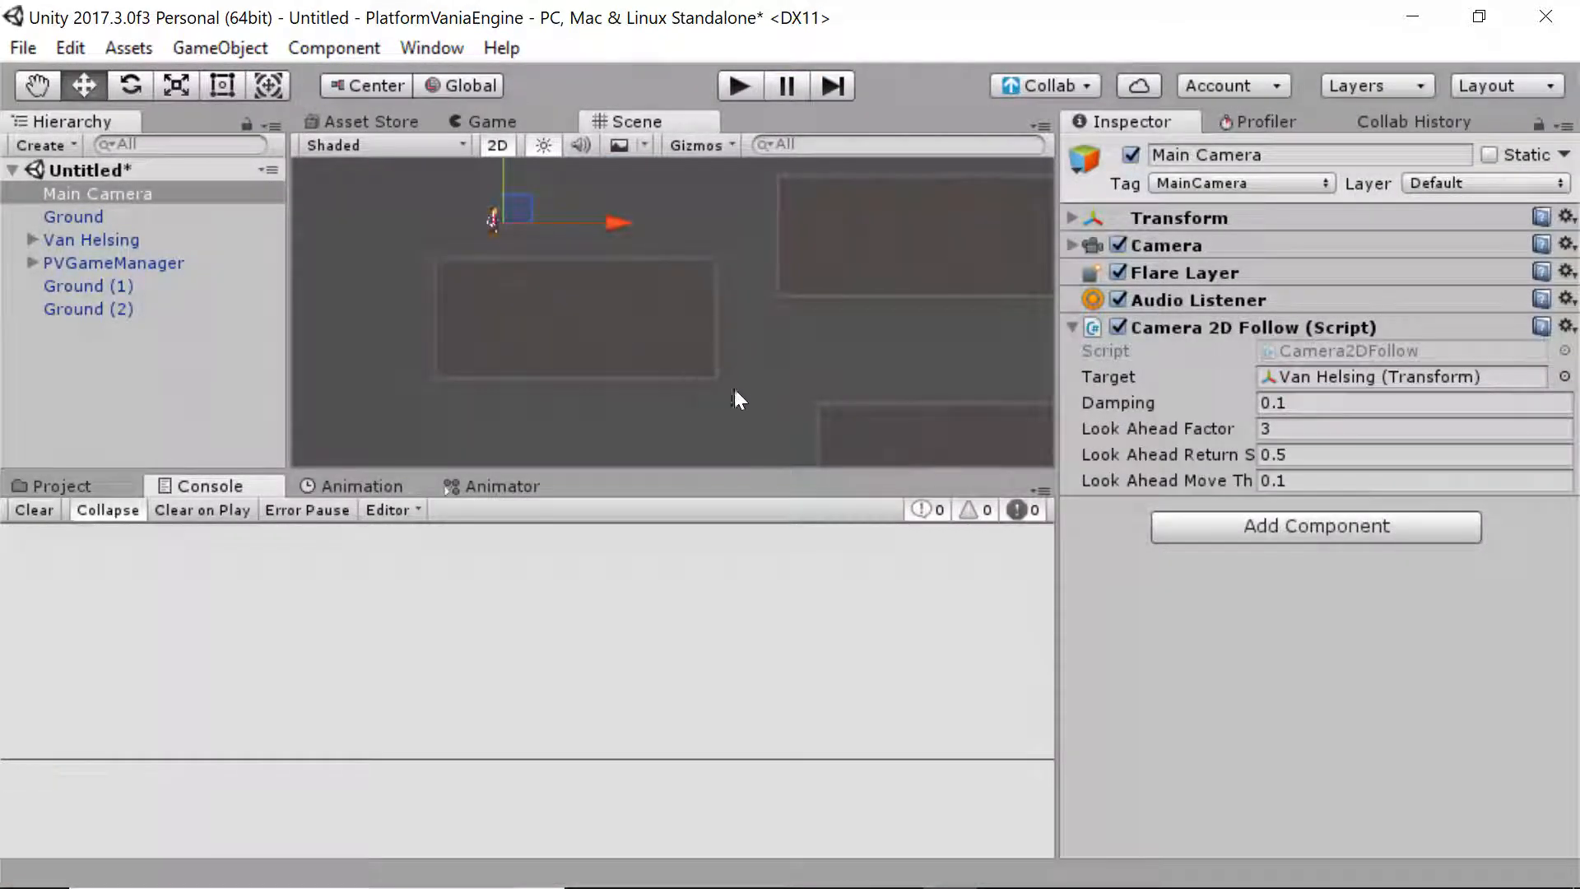
{"action": "middle_click_drag", "start_coordinate": [728, 460], "coordinate": [702, 407]}
{"action": "scroll", "coordinate": [702, 407], "scroll_direction": "down", "scroll_amount": 3}
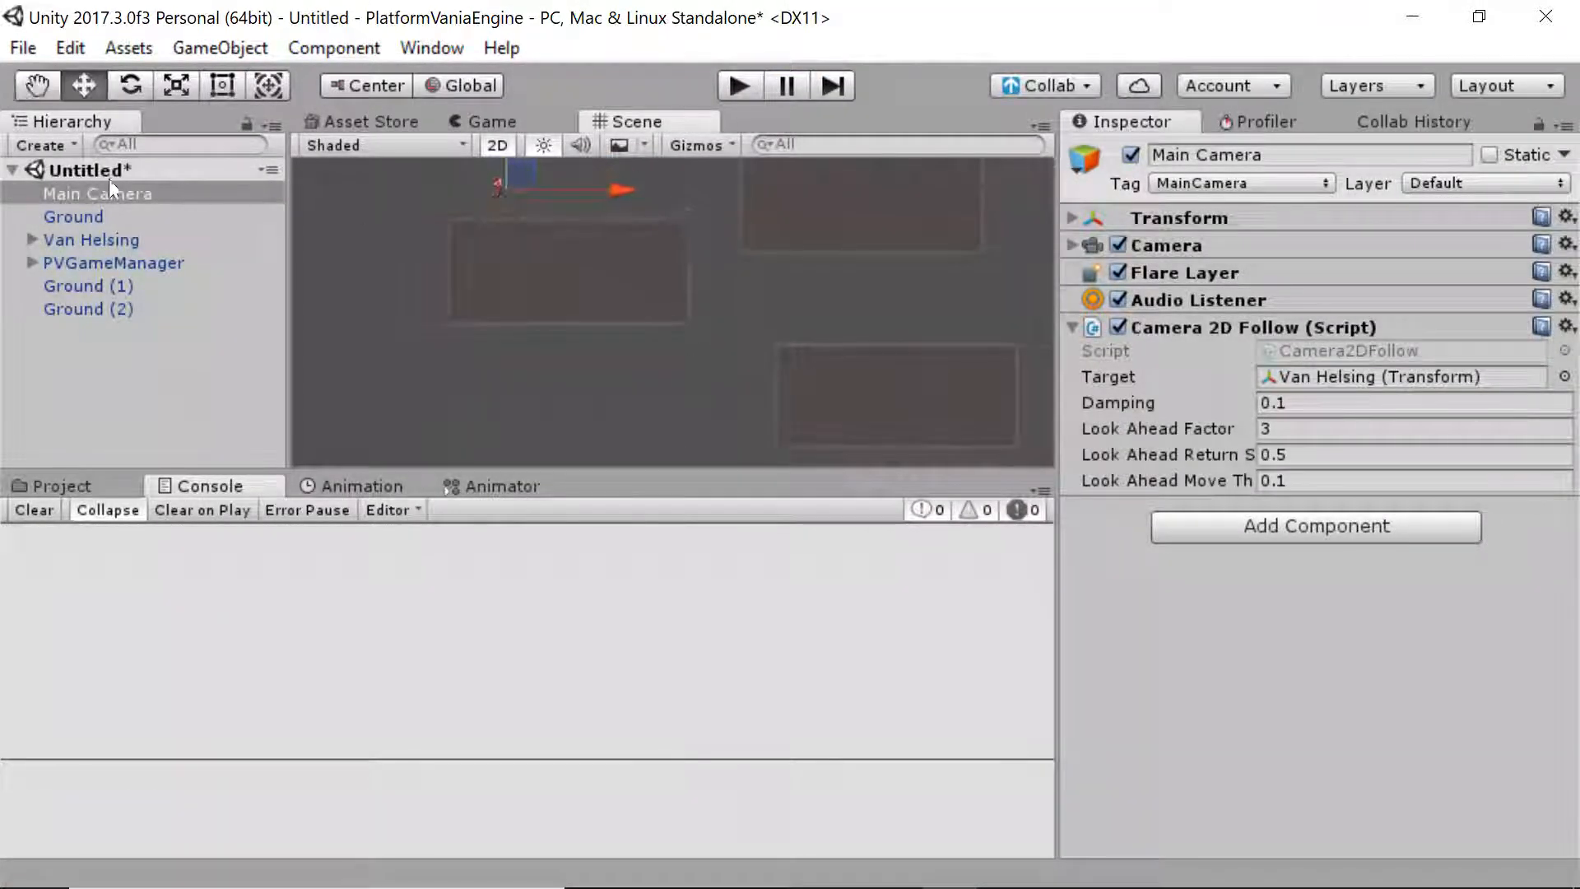
{"action": "left_click", "coordinate": [1193, 249]}
{"action": "left_click_drag", "start_coordinate": [1232, 387], "coordinate": [1407, 387]}
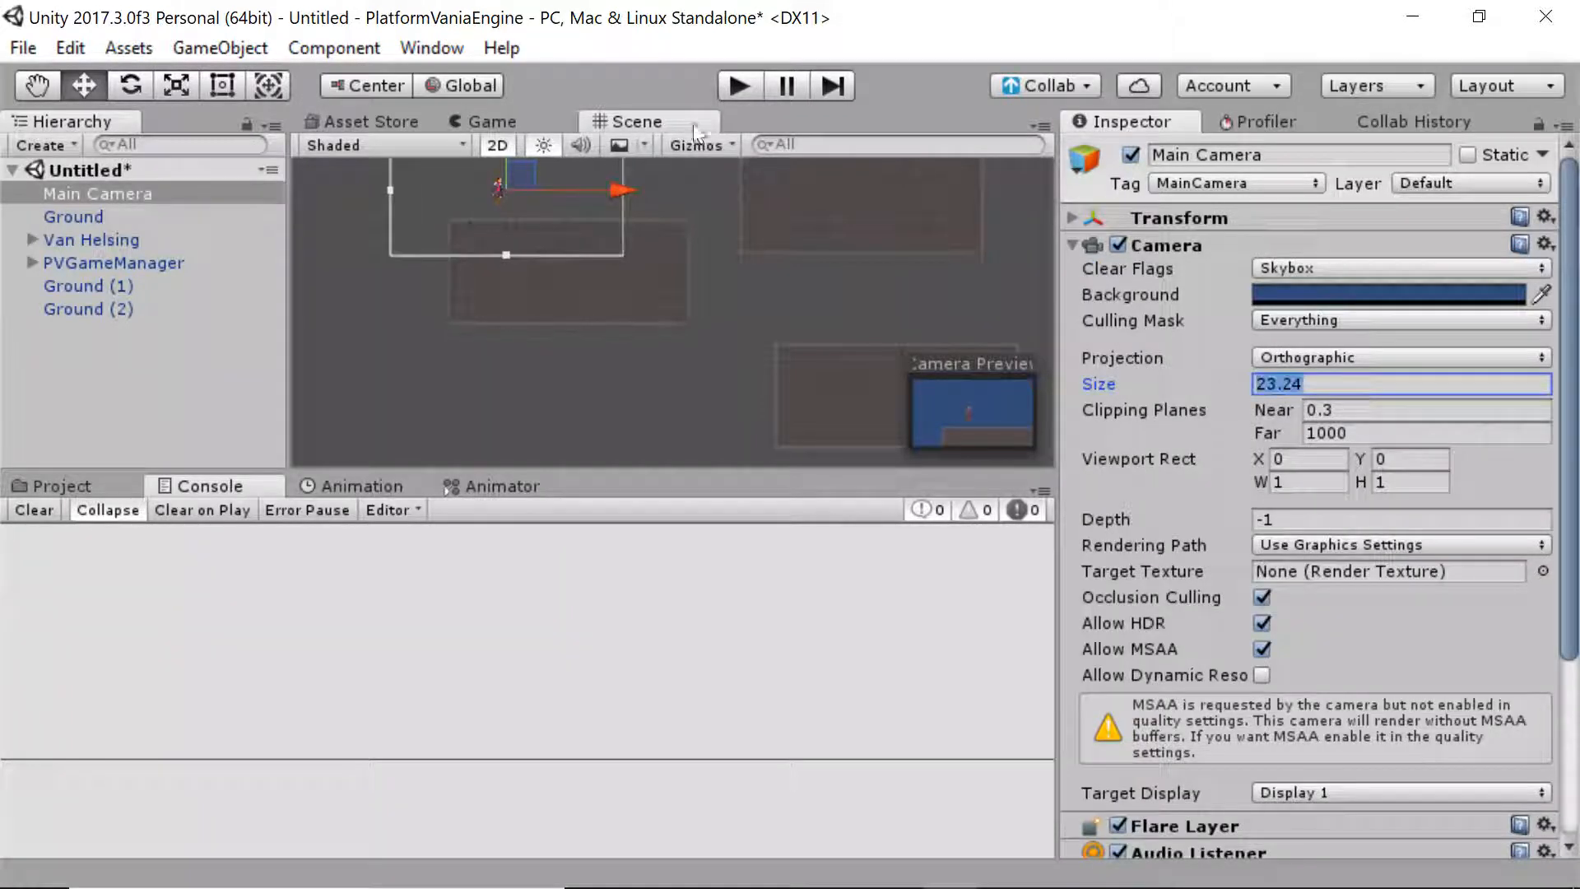
{"action": "left_click", "coordinate": [533, 121]}
{"action": "left_click", "coordinate": [635, 121]}
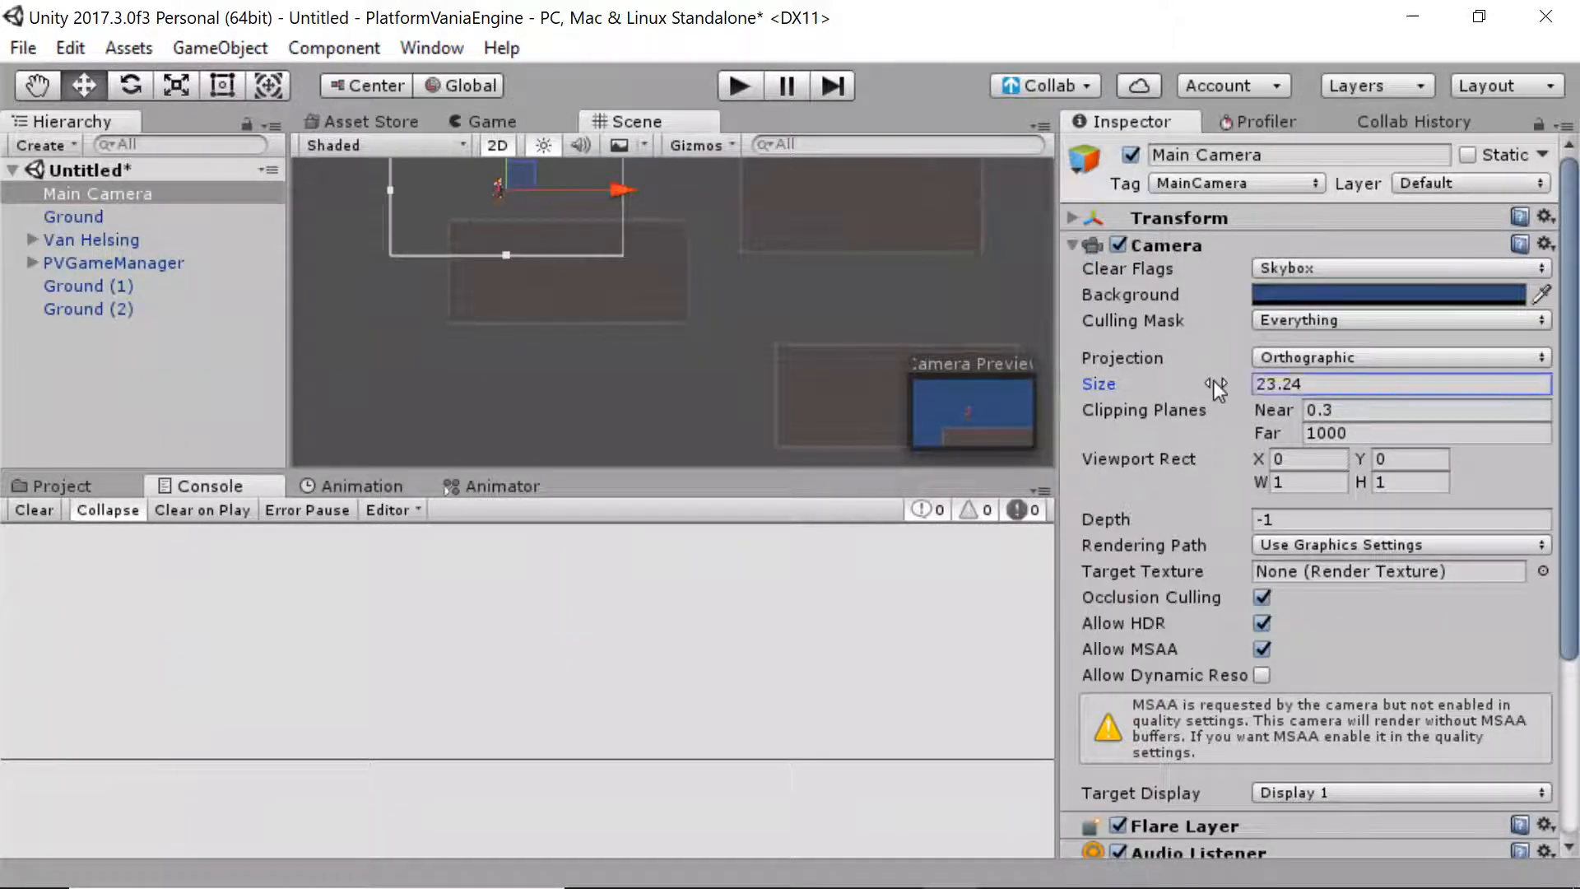
{"action": "left_click_drag", "start_coordinate": [1217, 386], "coordinate": [1238, 387]}
Pan around the platforms to review the level layout and return to the Project panel
{"action": "middle_click_drag", "start_coordinate": [725, 311], "coordinate": [712, 384]}
{"action": "left_click", "coordinate": [726, 392]}
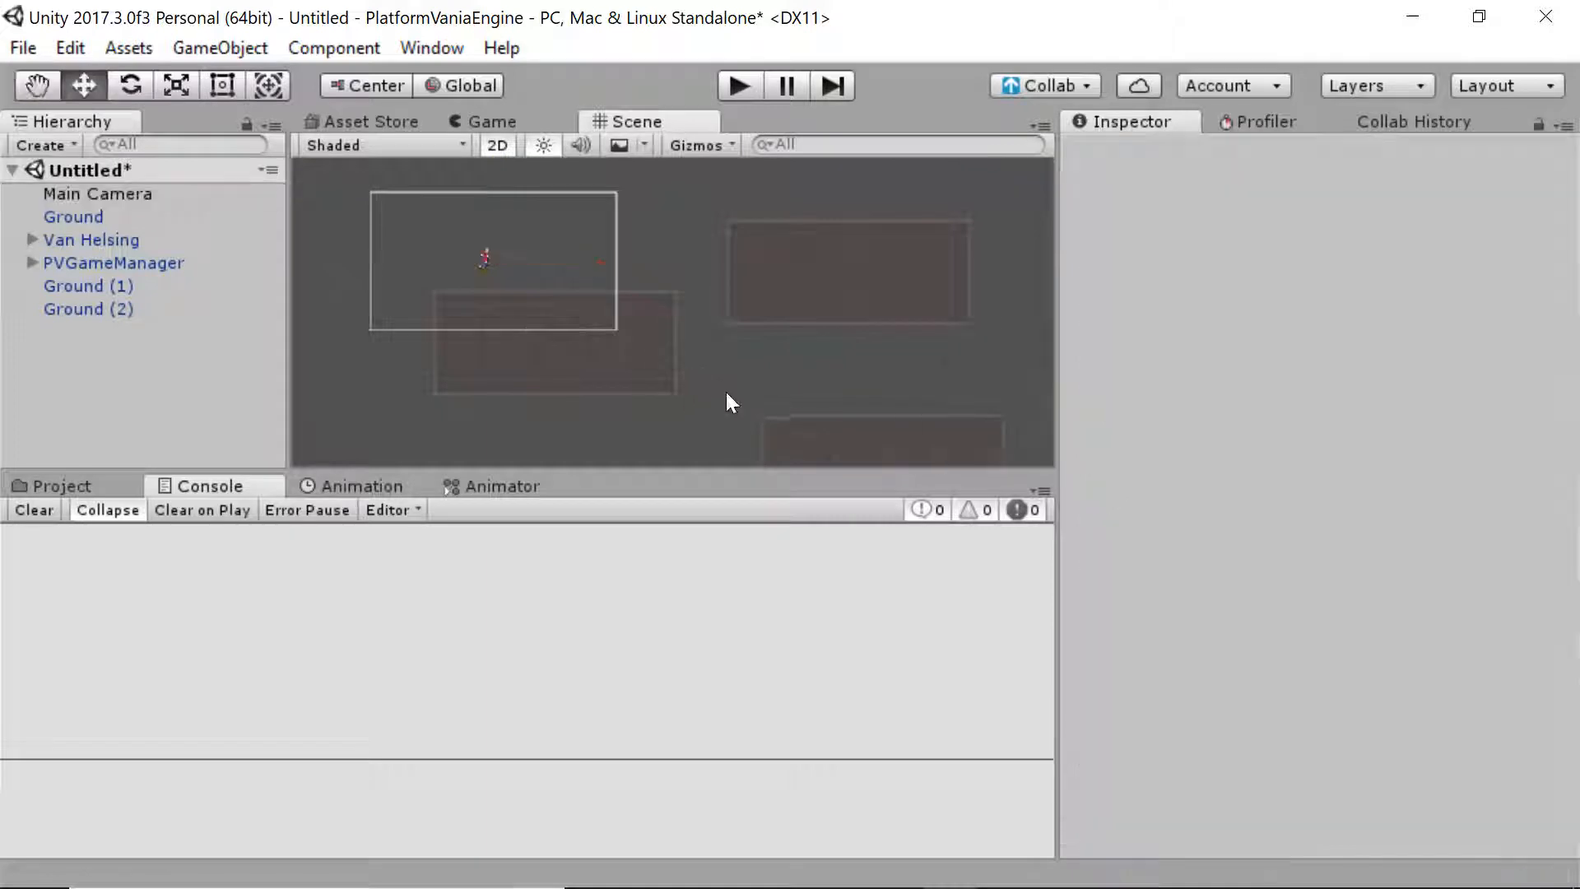
{"action": "right_click_drag", "start_coordinate": [707, 297], "coordinate": [655, 156], "text": "alt"}
{"action": "middle_click_drag", "start_coordinate": [762, 339], "coordinate": [584, 397]}
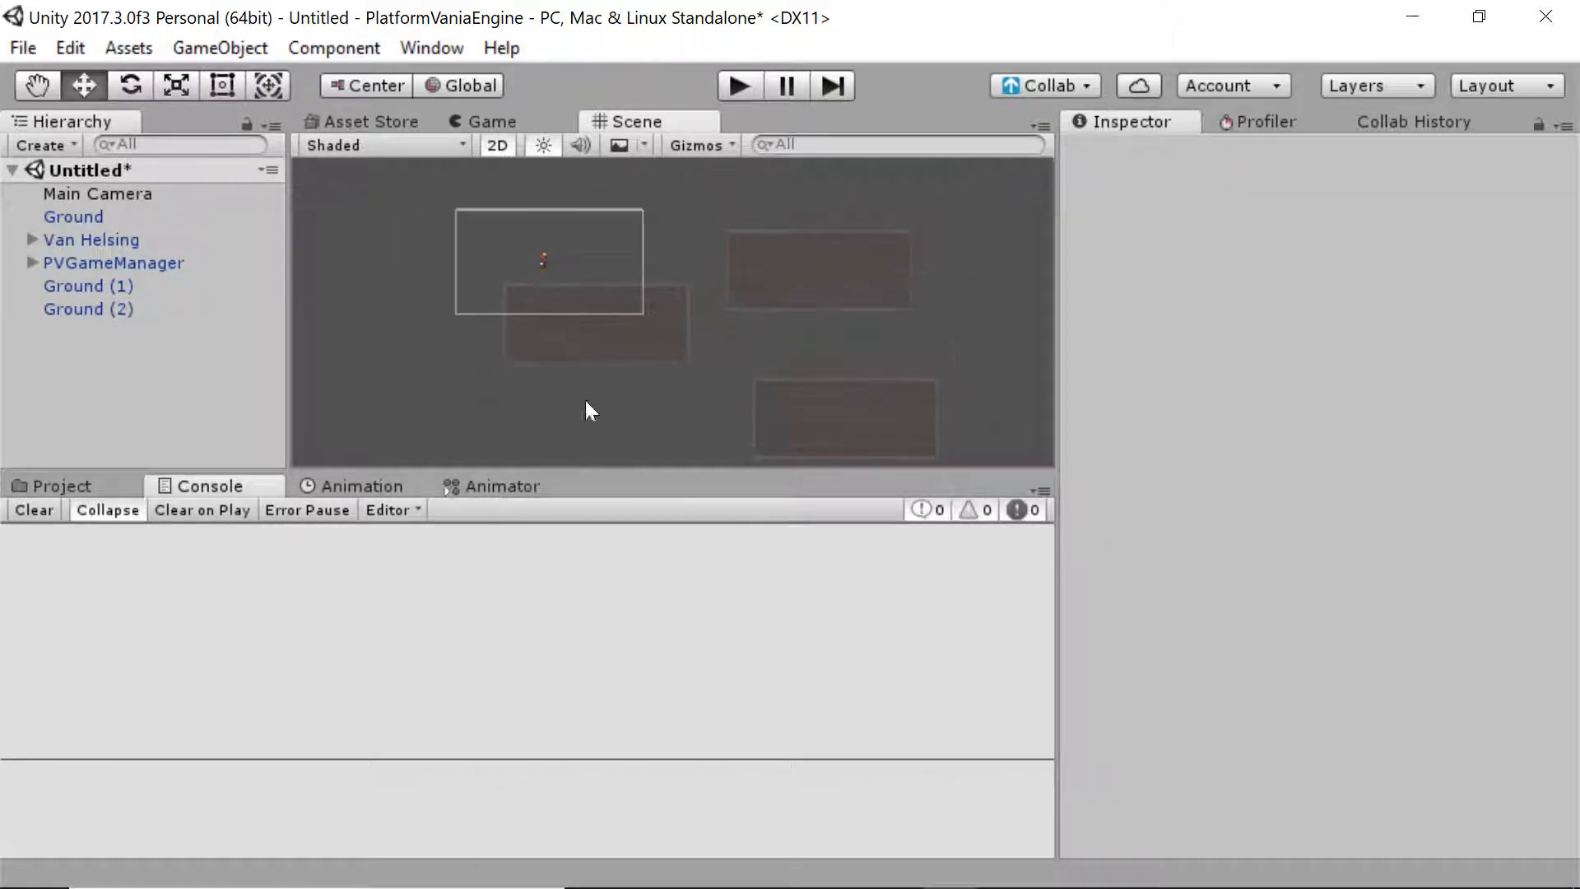
{"action": "left_click", "coordinate": [777, 416]}
{"action": "left_click", "coordinate": [634, 412]}
{"action": "middle_click_drag", "start_coordinate": [439, 387], "coordinate": [378, 338]}
{"action": "mouse_move", "coordinate": [428, 374]}
{"action": "middle_mouse_down"}
{"action": "mouse_move", "coordinate": [575, 351]}
{"action": "mouse_move", "coordinate": [452, 370]}
{"action": "mouse_move", "coordinate": [433, 398]}
{"action": "middle_mouse_up"}
{"action": "left_click", "coordinate": [92, 488]}
{"action": "mouse_move", "coordinate": [612, 400]}
{"action": "middle_mouse_down"}
{"action": "mouse_move", "coordinate": [634, 395]}
{"action": "mouse_move", "coordinate": [615, 420]}
{"action": "middle_mouse_up"}
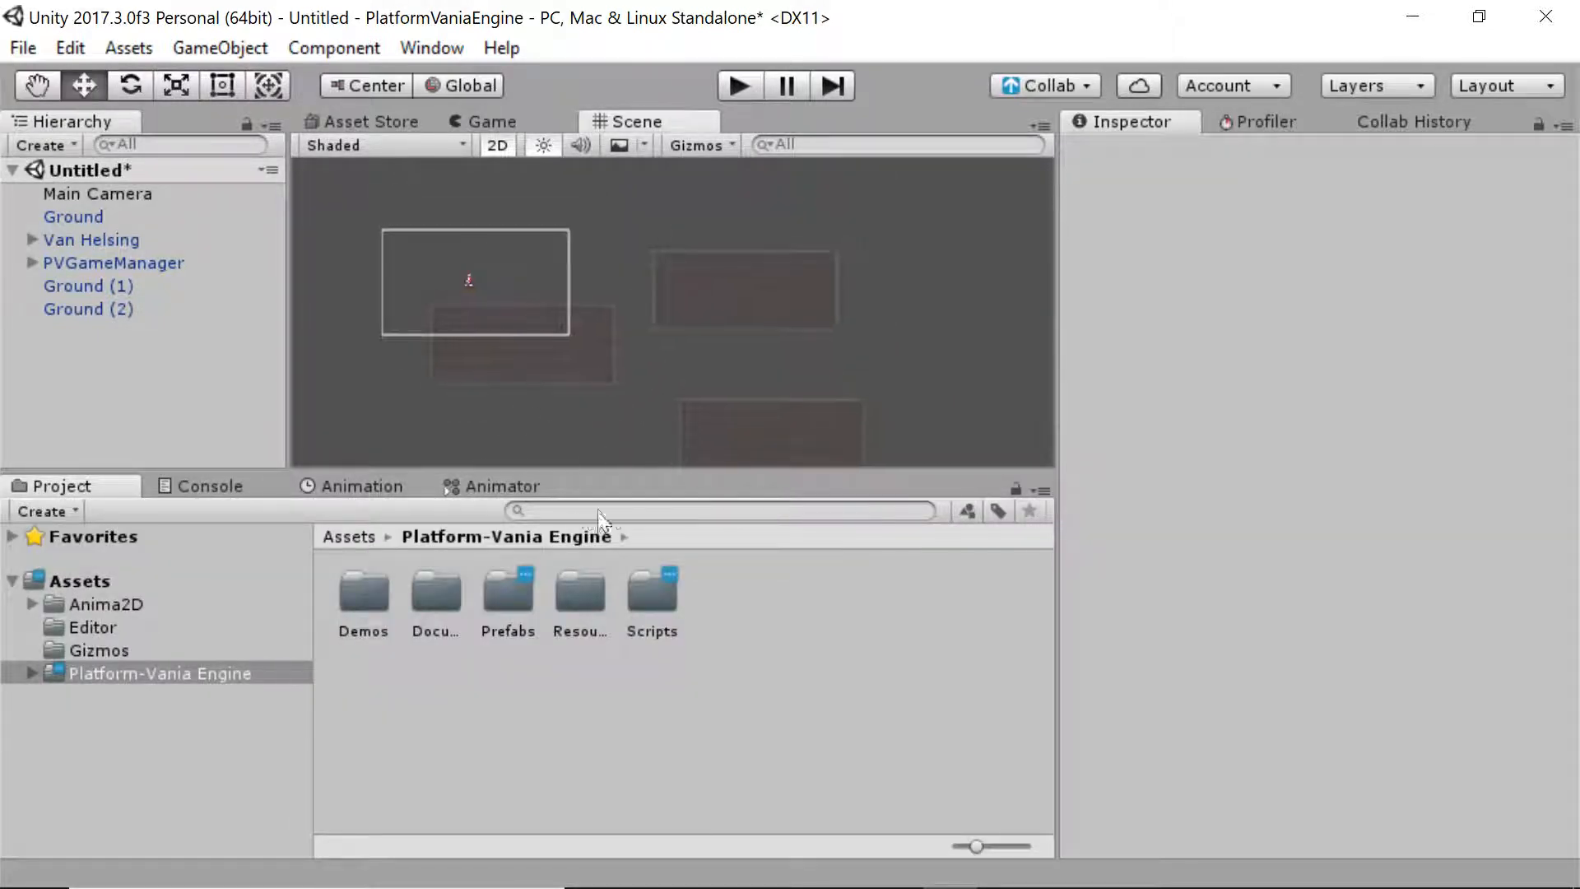
Search assets for 'door' and place a Castle Door on the upper right platform
{"action": "type", "text": "door"}
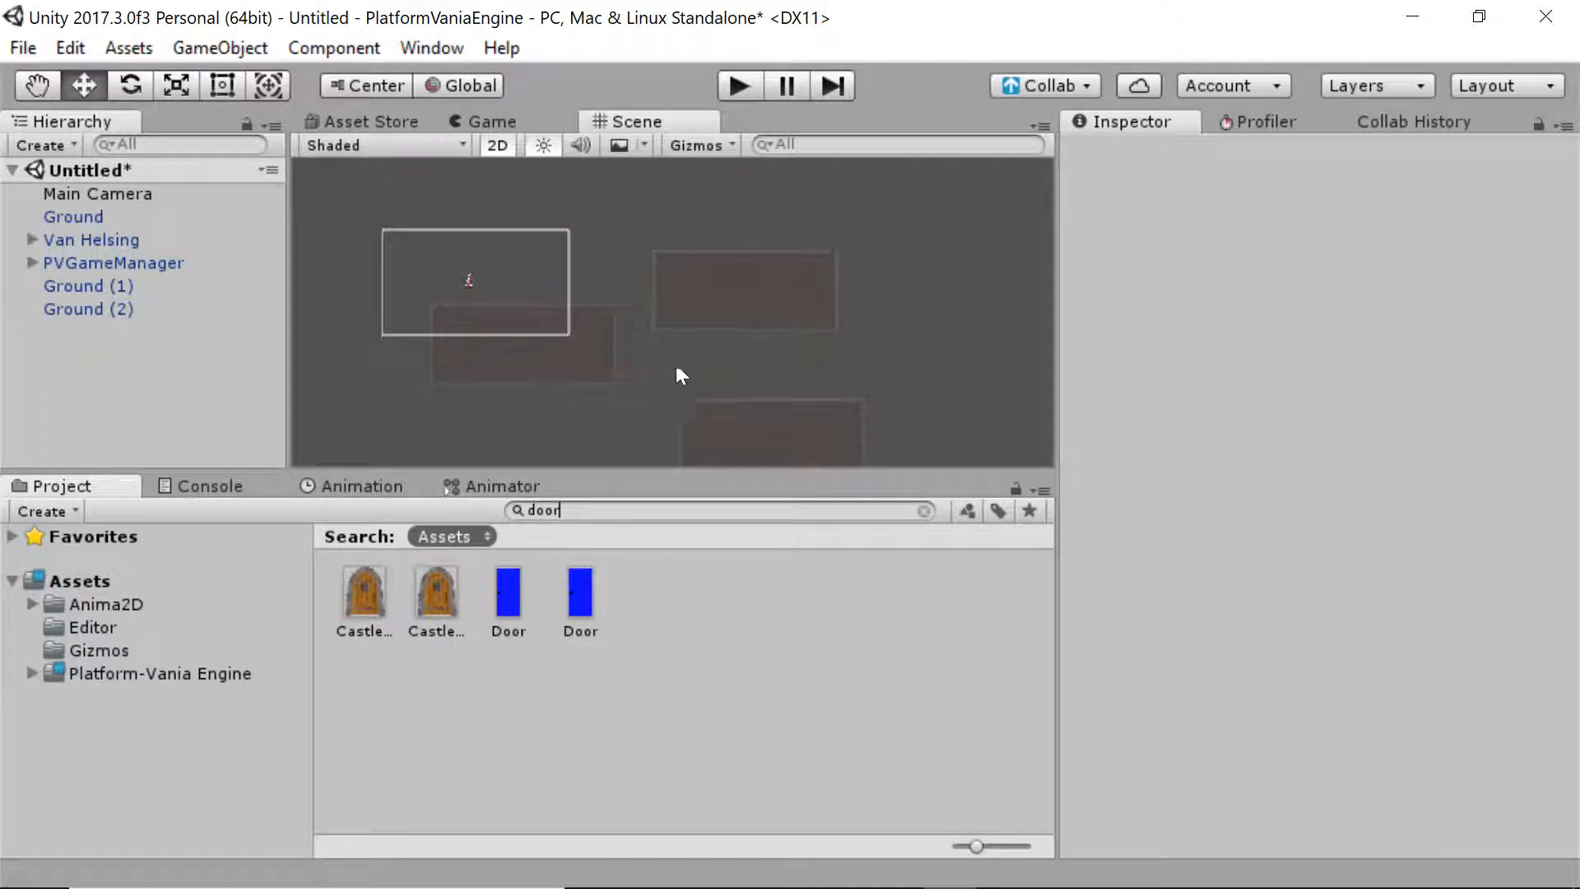
{"action": "middle_click_drag", "start_coordinate": [681, 374], "coordinate": [911, 350]}
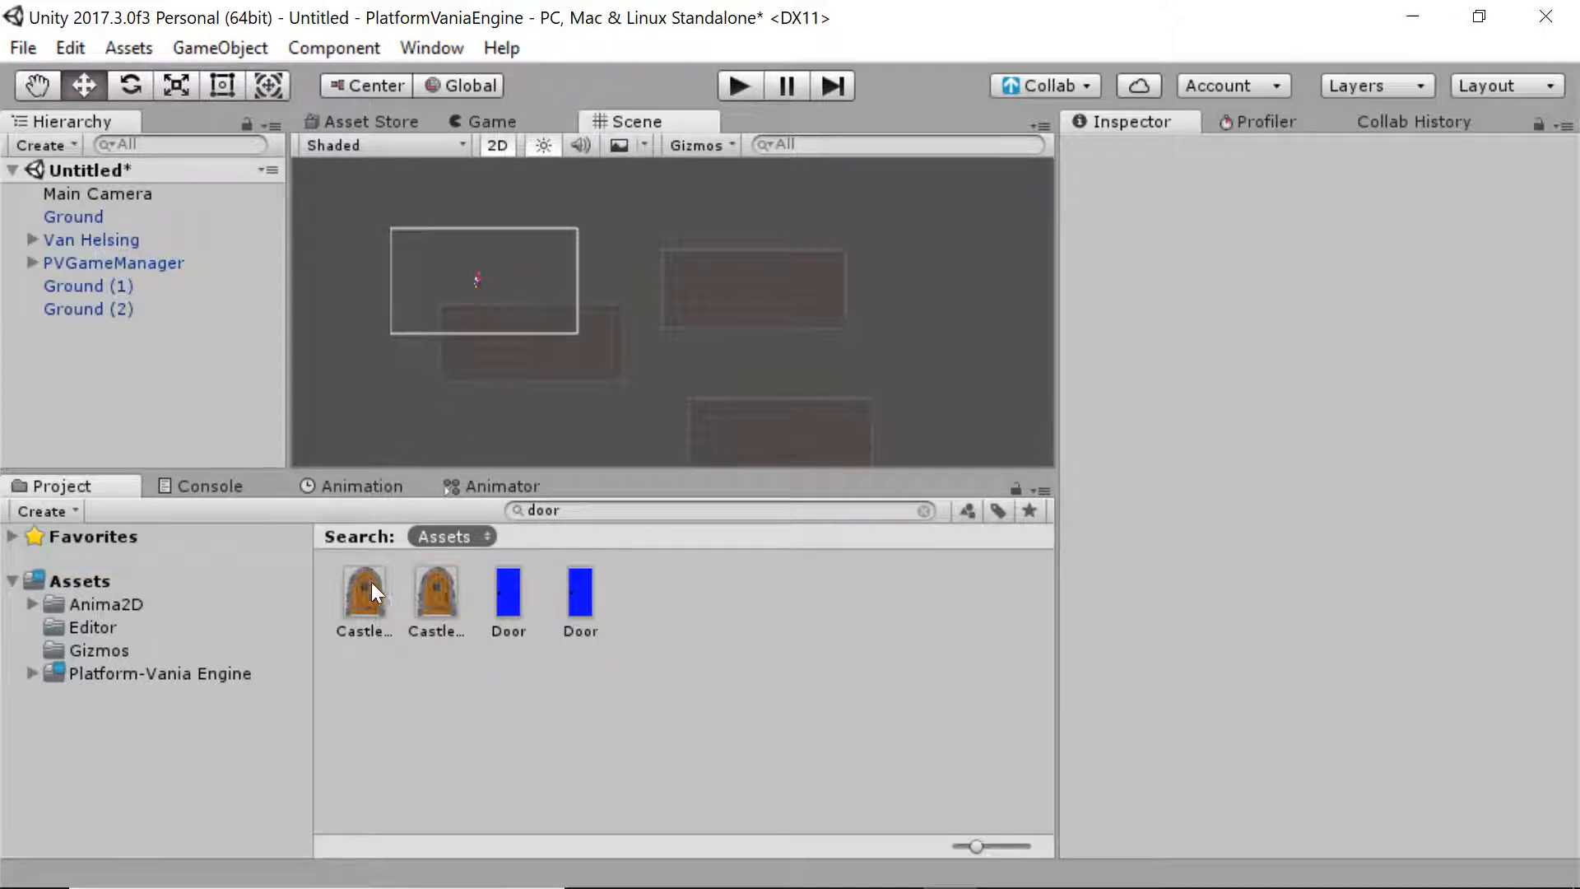
{"action": "left_click_drag", "start_coordinate": [372, 586], "coordinate": [813, 234]}
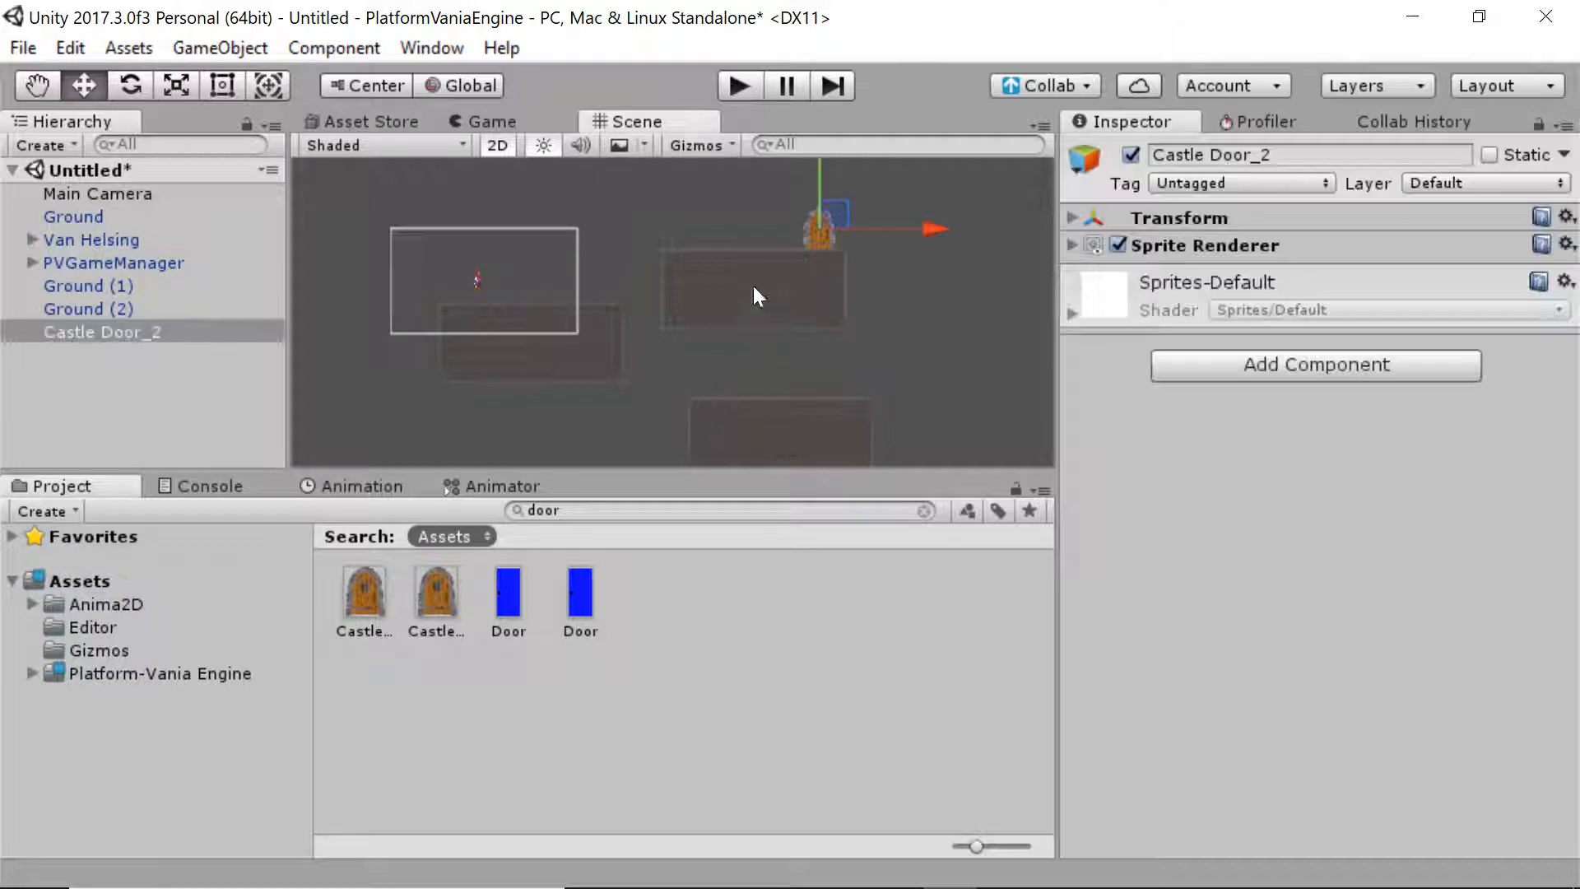
Search 'waypo', drop the PVWayPoint prefab beside the door and slide it onto the door
{"action": "left_click", "coordinate": [543, 510]}
{"action": "type", "text": "waypoin"}
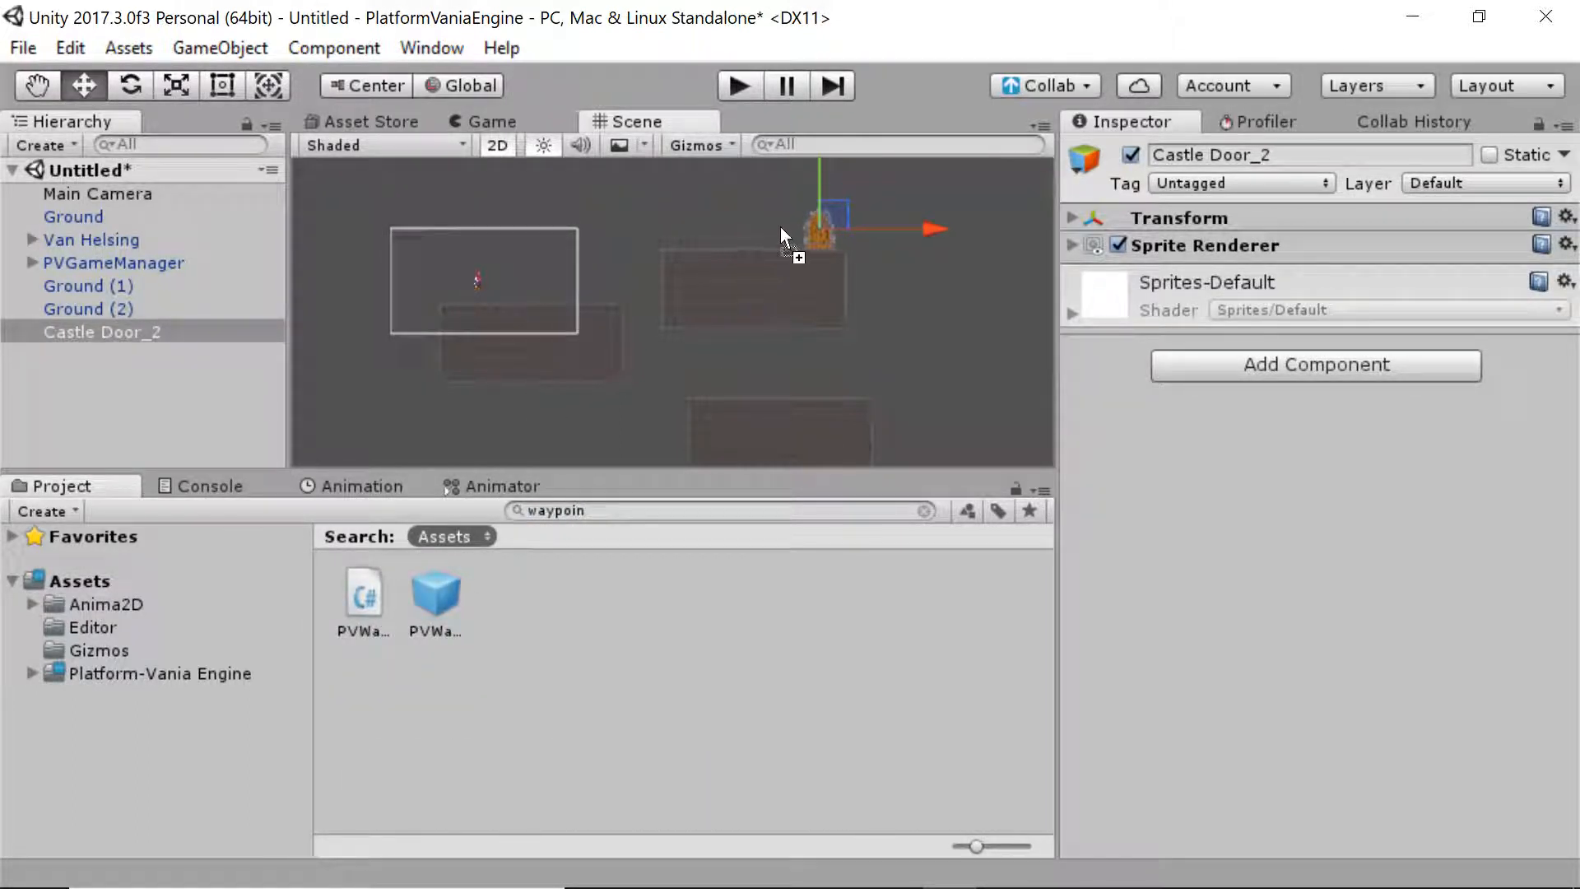
{"action": "left_click_drag", "start_coordinate": [780, 226], "coordinate": [782, 219]}
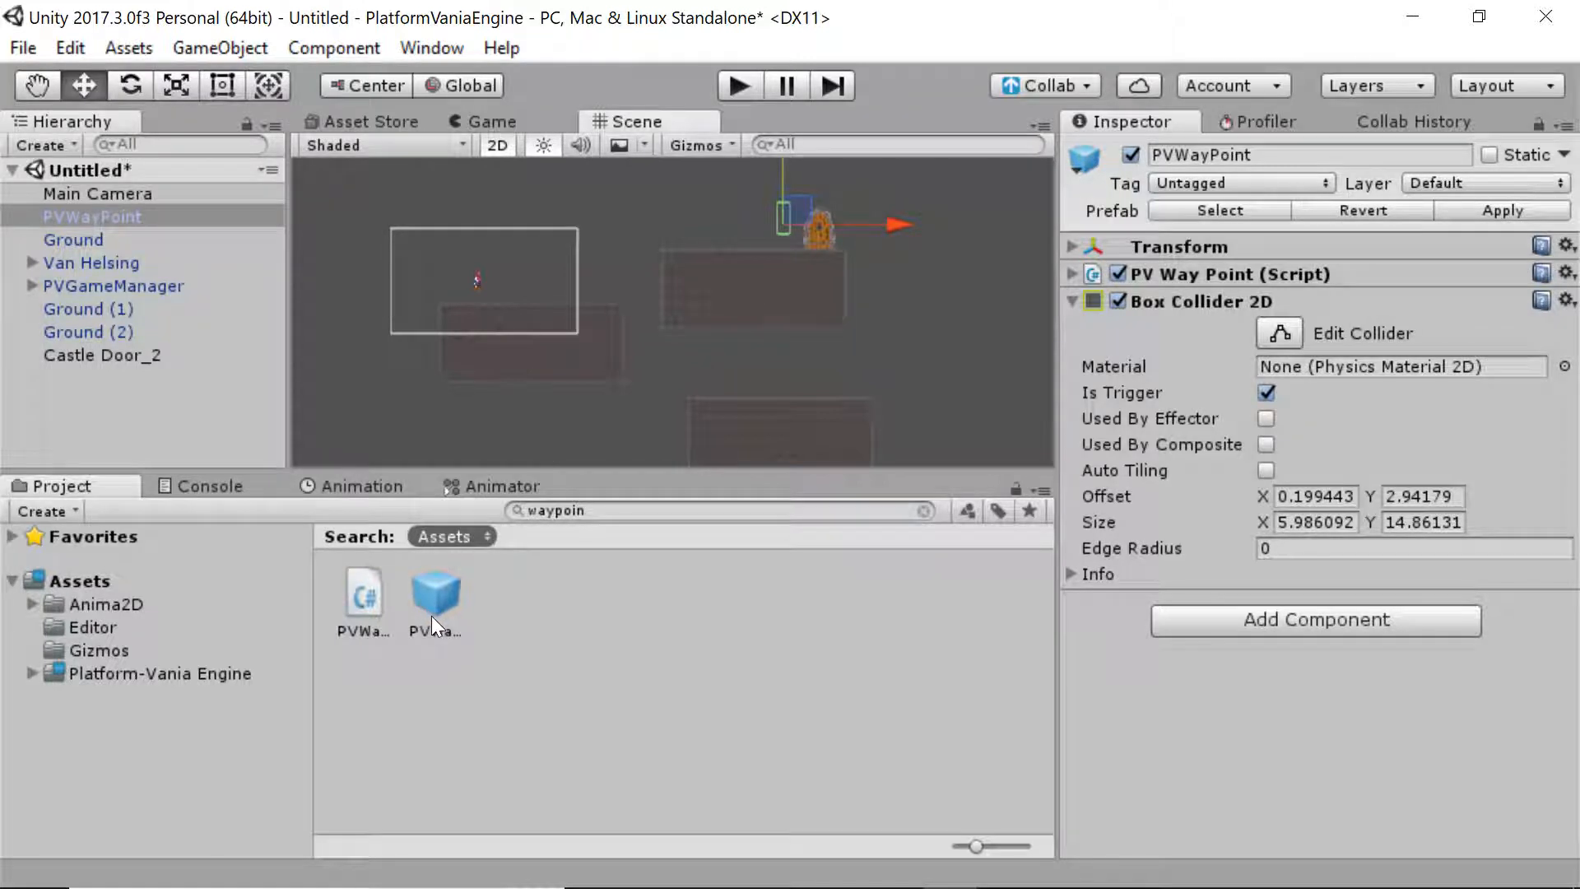
{"action": "left_click", "coordinate": [1175, 272]}
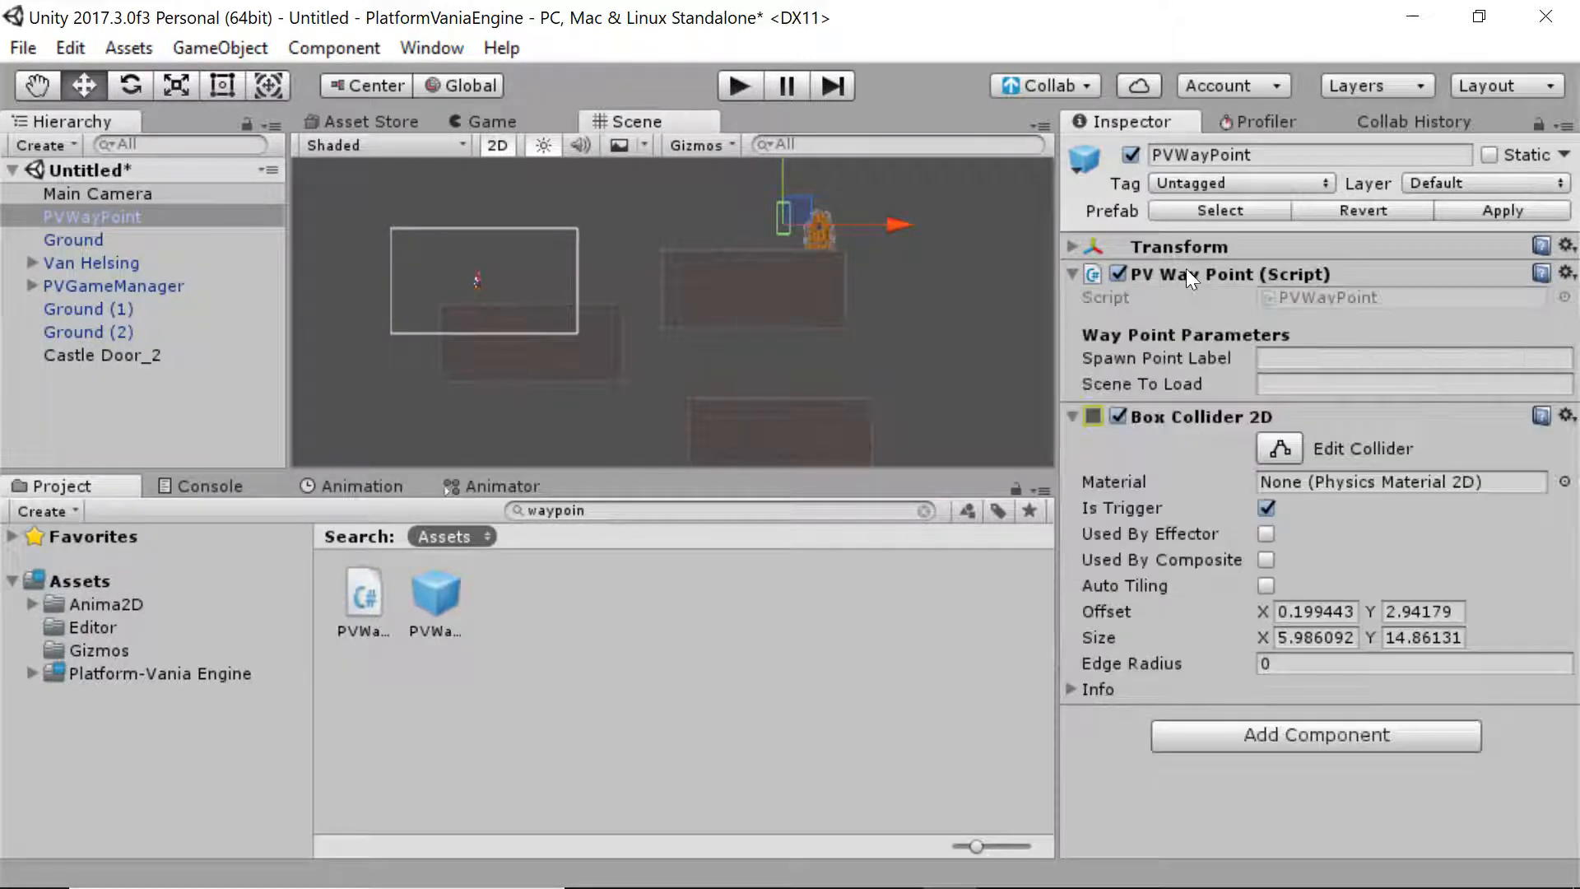
{"action": "left_click", "coordinate": [1188, 417]}
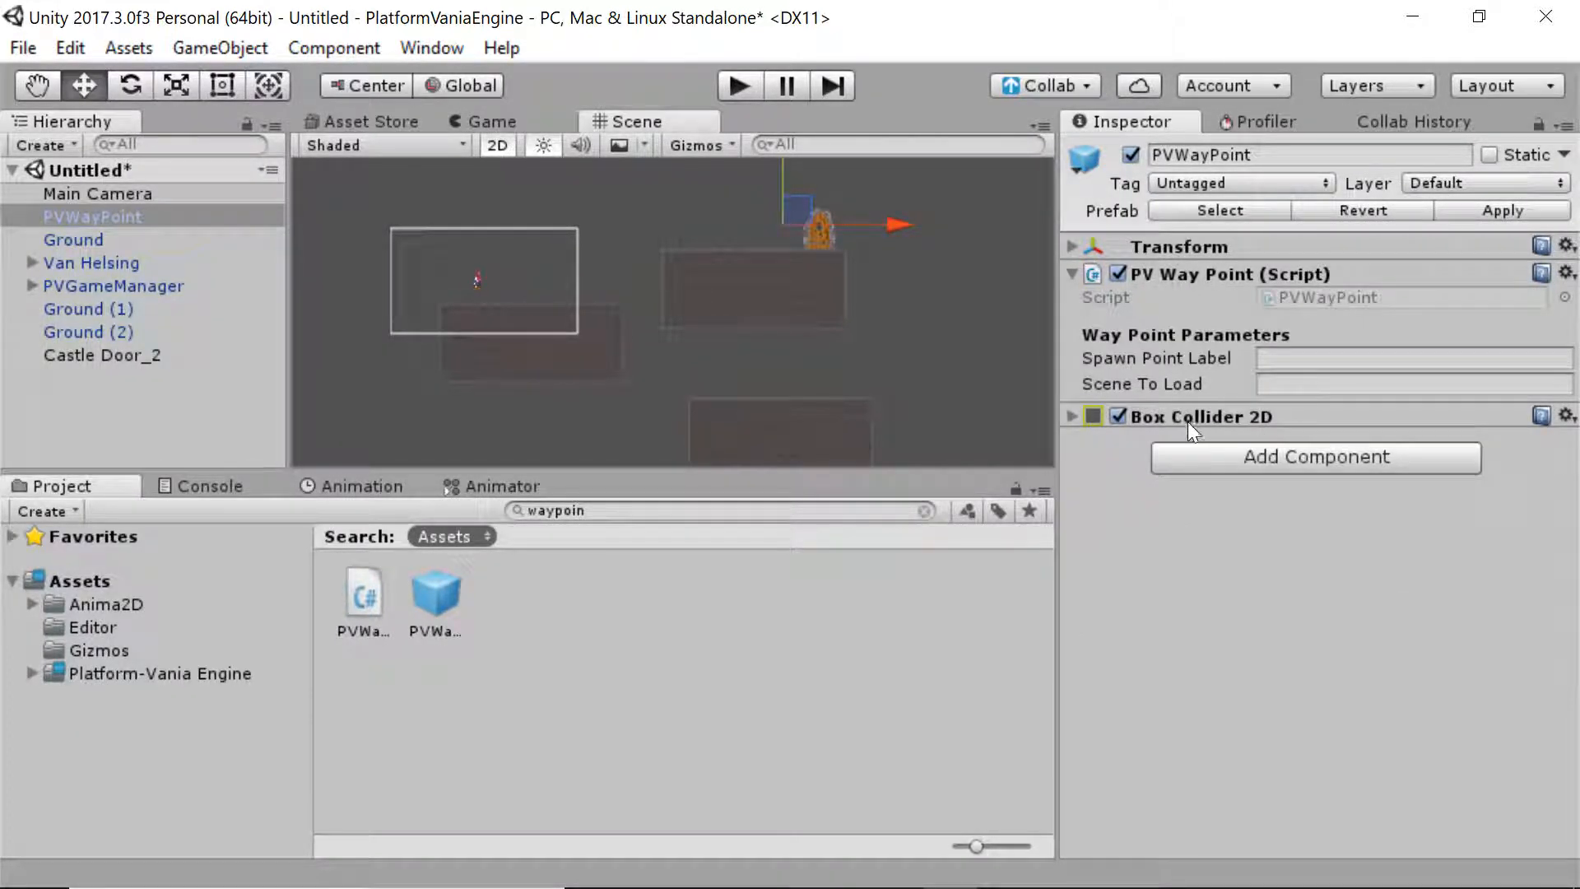
{"action": "left_click", "coordinate": [1187, 419]}
{"action": "left_click", "coordinate": [1226, 274]}
{"action": "left_click_drag", "start_coordinate": [791, 214], "coordinate": [833, 220]}
{"action": "left_click", "coordinate": [951, 199]}
{"action": "left_click", "coordinate": [505, 125]}
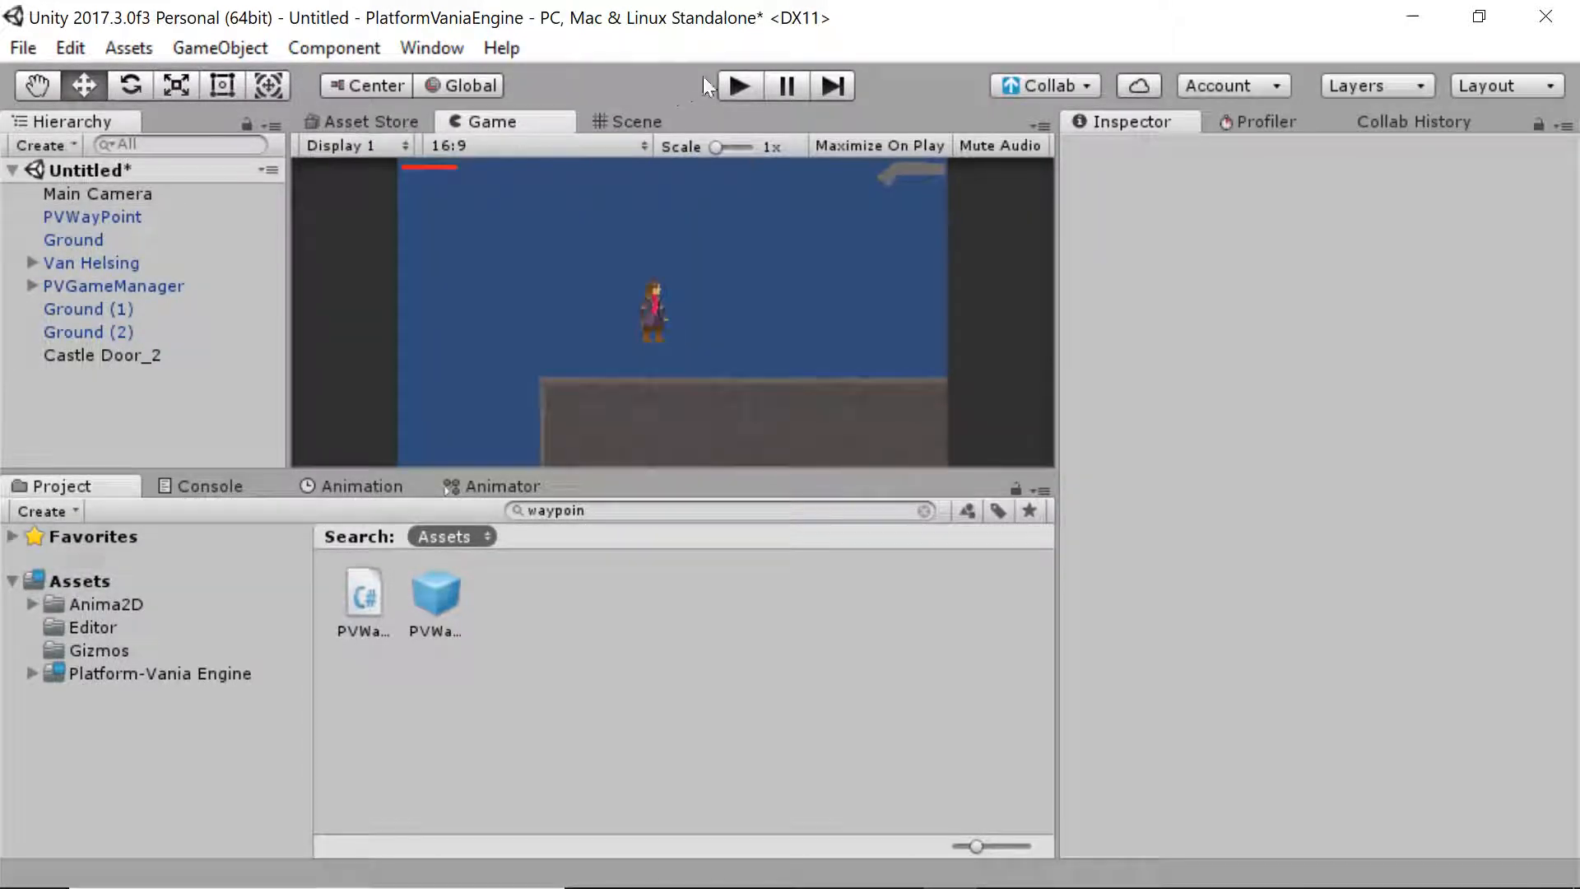
{"action": "key", "text": "ctrl+p"}
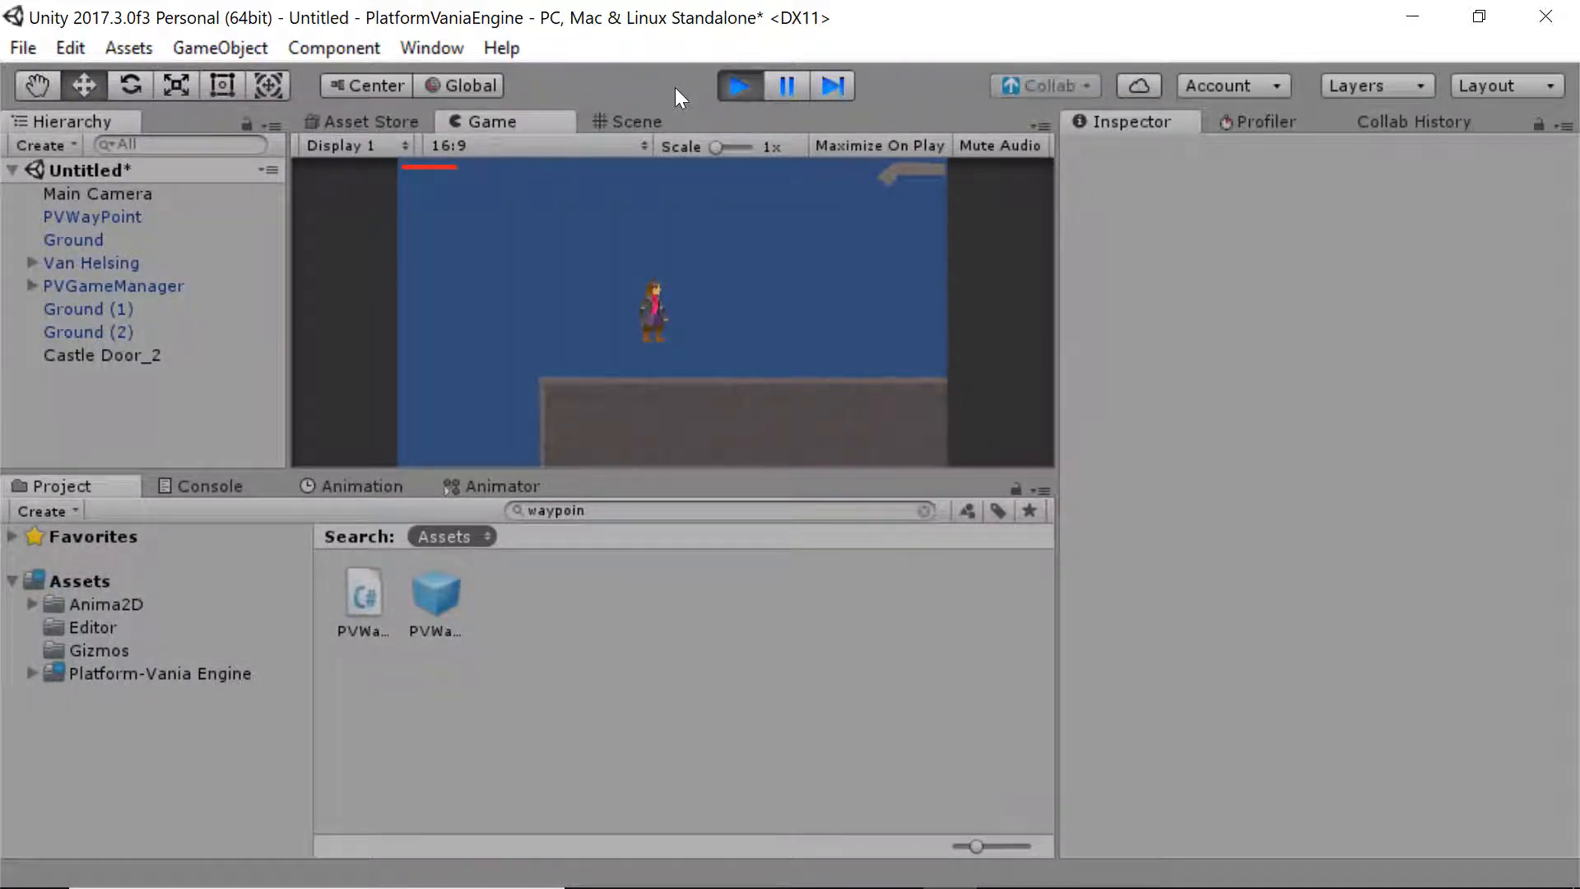
{"action": "key", "text": "Right"}
{"action": "key", "text": "space"}
{"action": "key", "text": "space"}
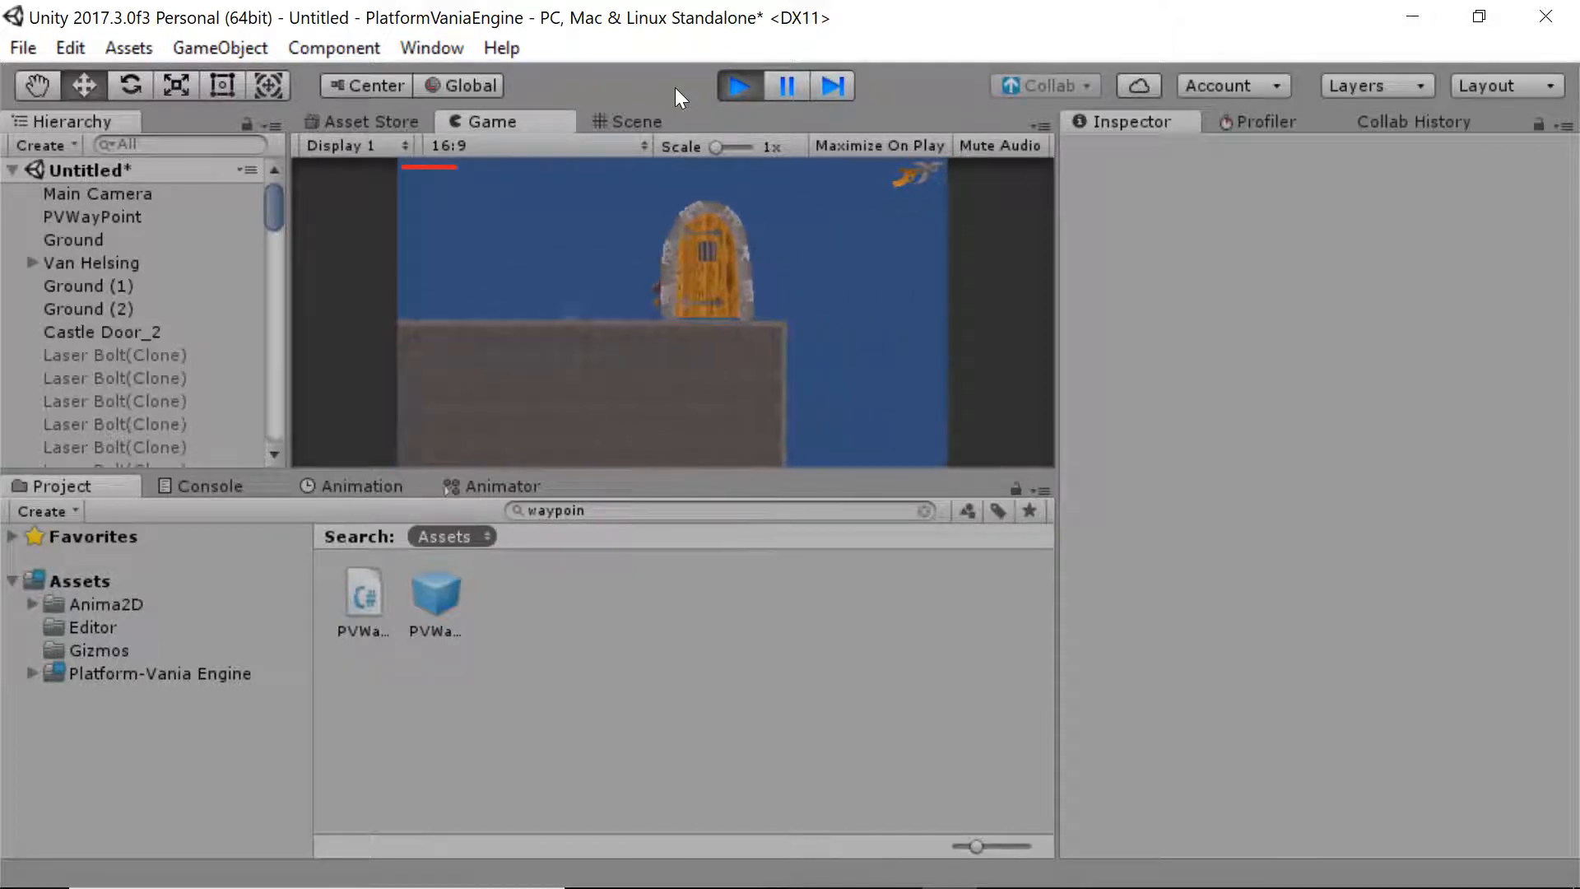
{"action": "key", "text": "Right"}
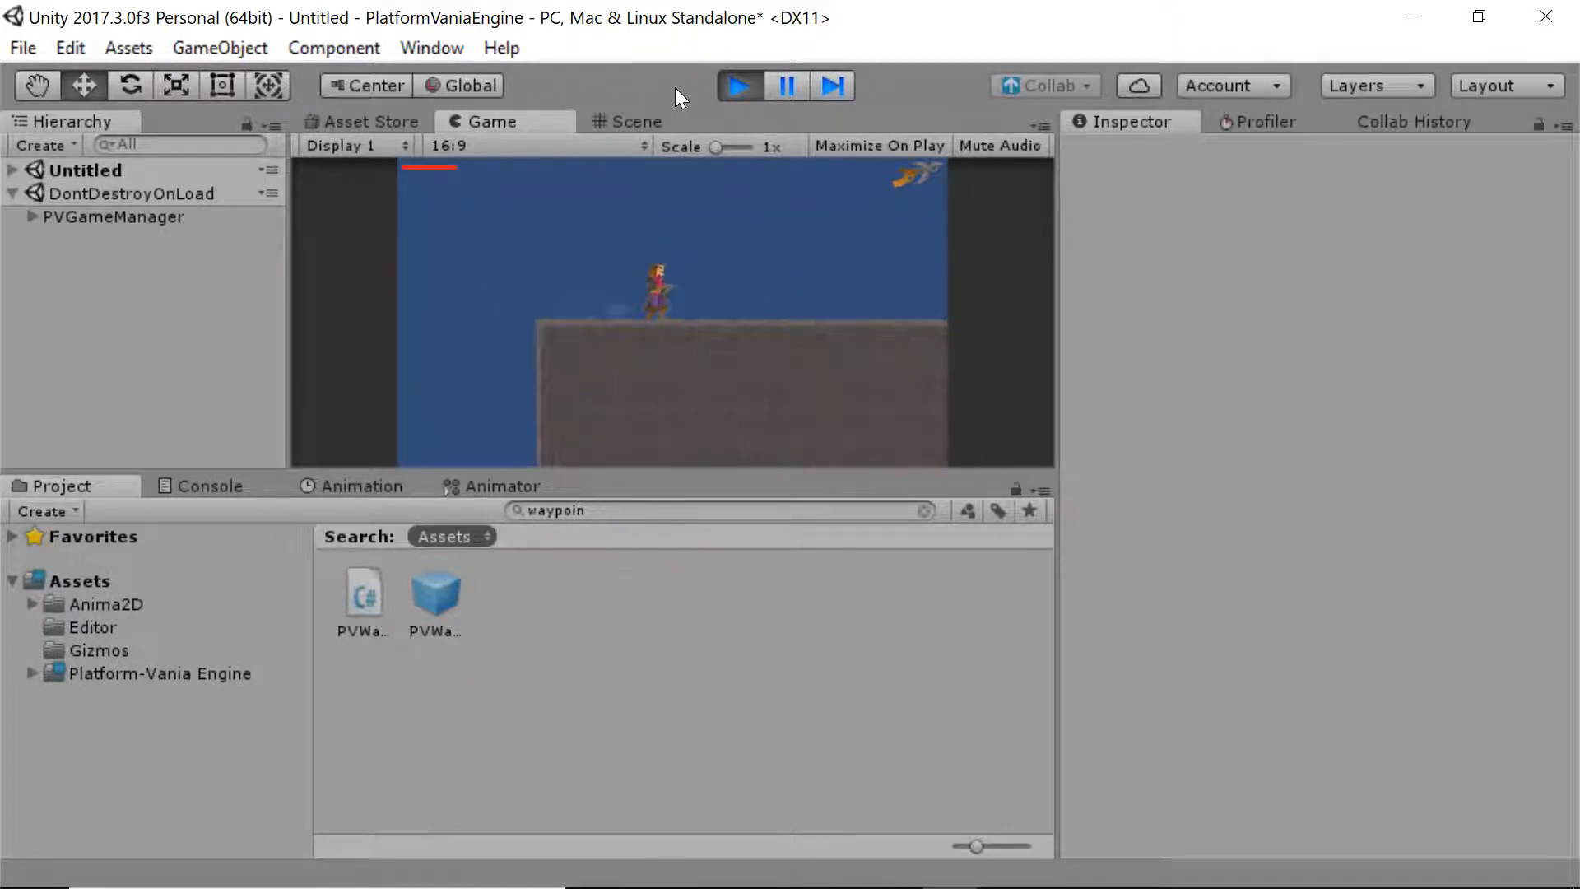
{"action": "key", "text": "Right"}
{"action": "key", "text": "Right"}
{"action": "key", "text": "space"}
{"action": "key", "text": "space"}
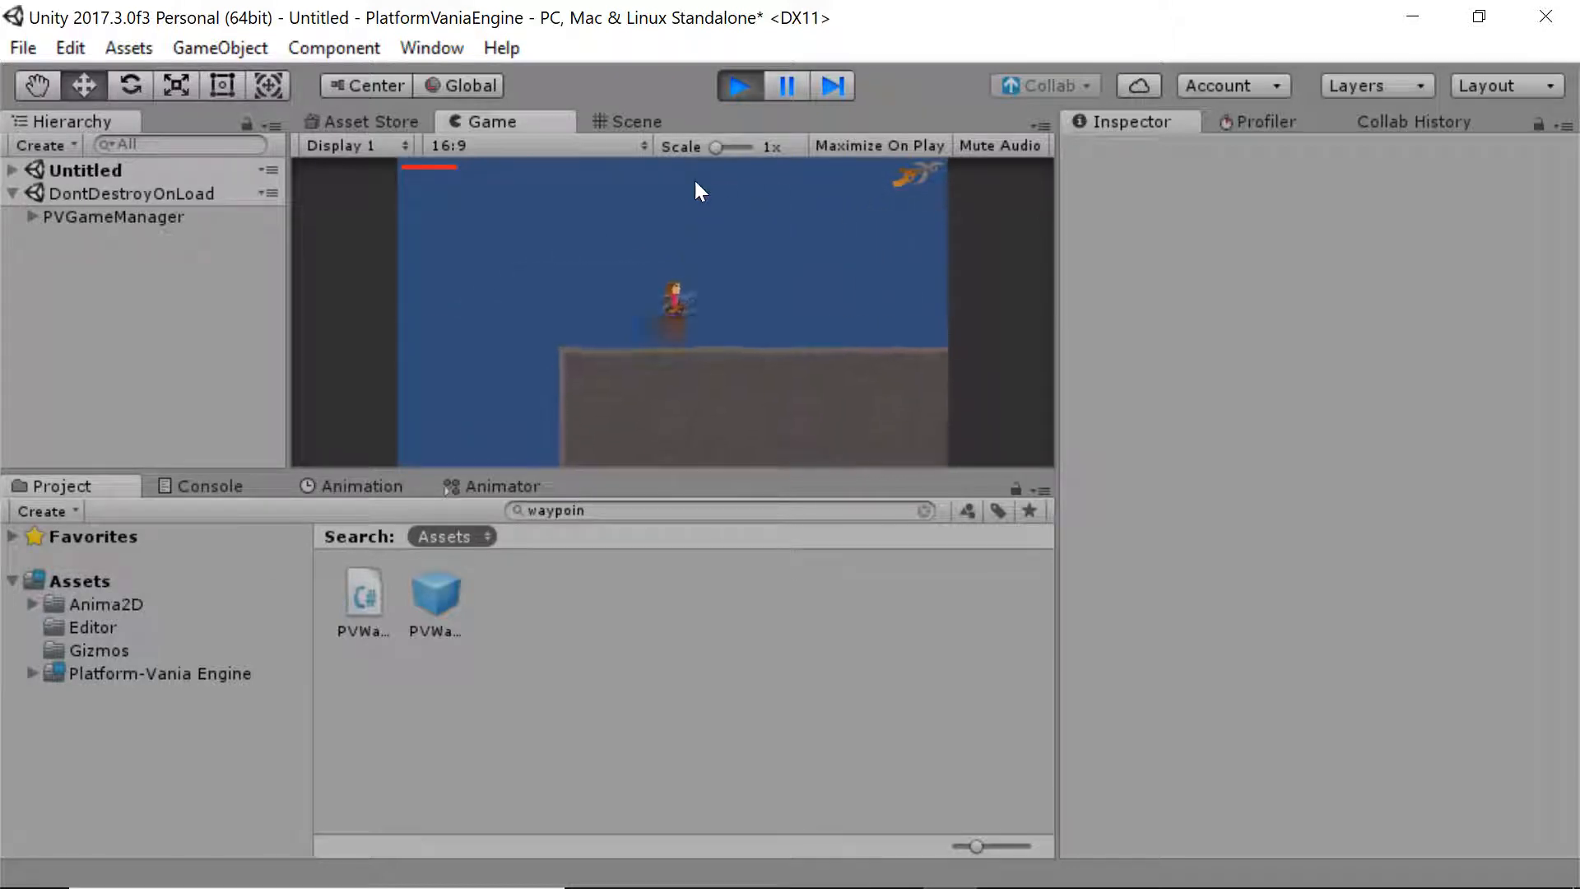
{"action": "key", "text": "Right"}
{"action": "key", "text": "ctrl"}
{"action": "key", "text": "Right"}
{"action": "key", "text": "space"}
{"action": "key", "text": "space"}
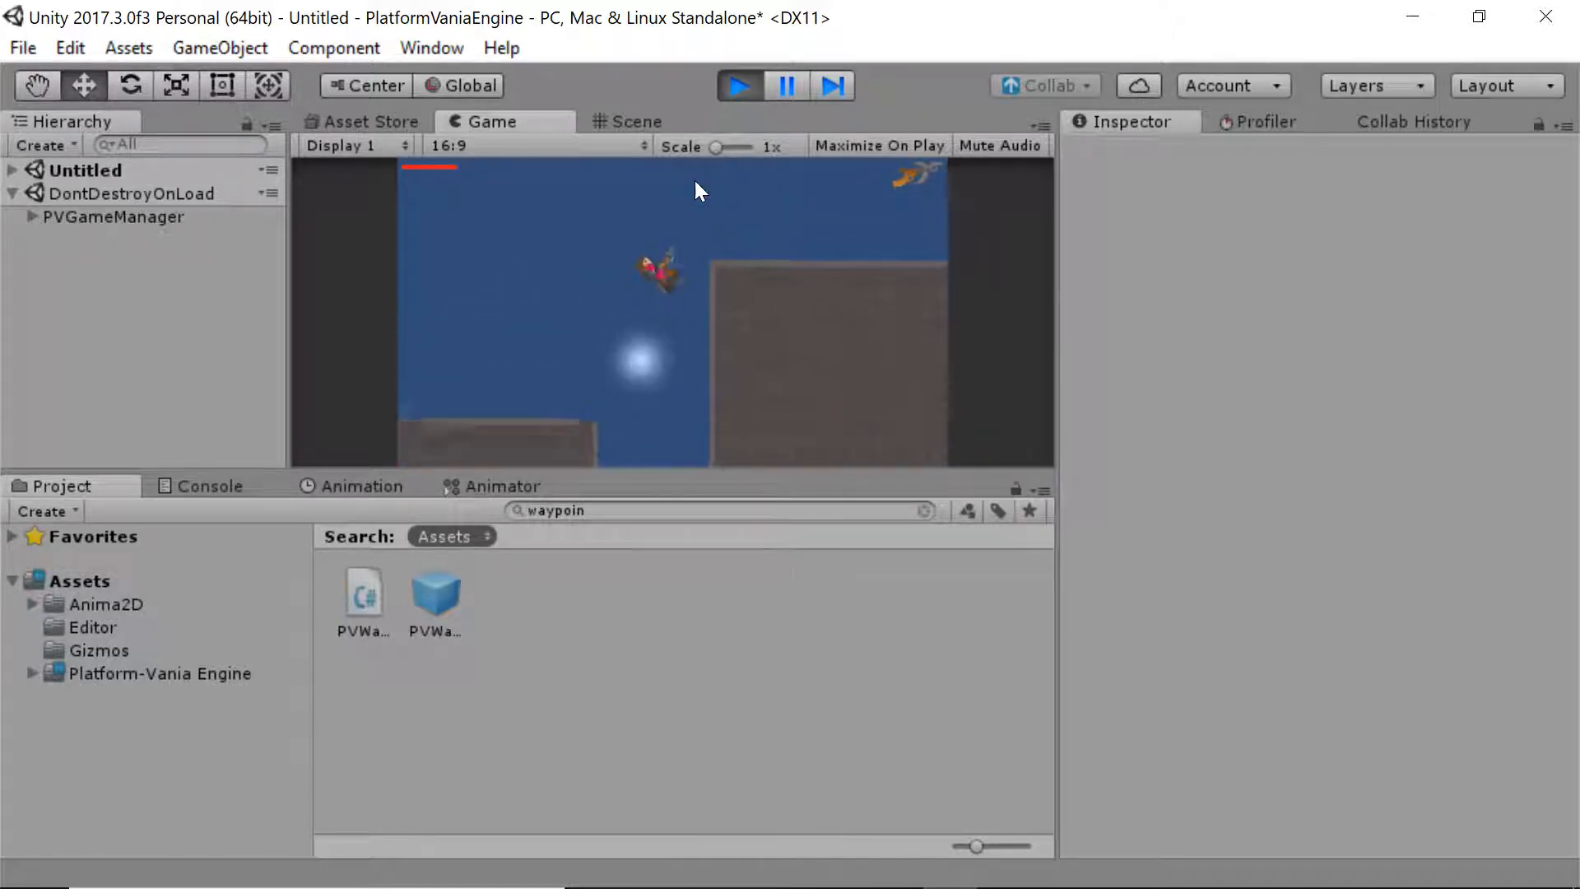
{"action": "left_click", "coordinate": [734, 84]}
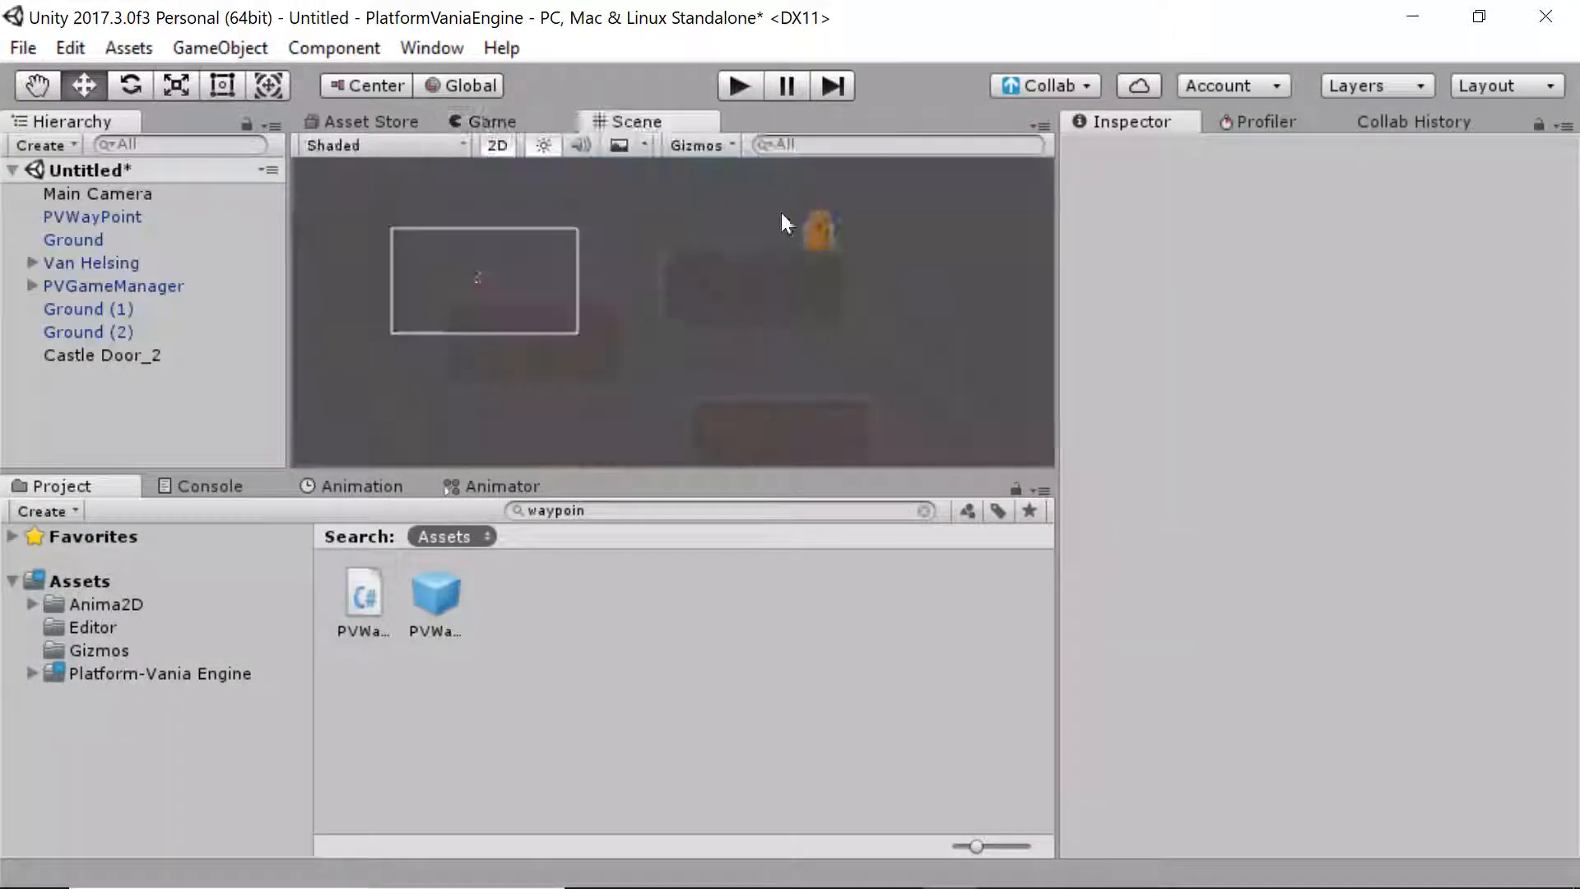
{"action": "key", "text": "x"}
Give PVWayPoint Scene To Load 'Area2' and Spawn Point Label 'Area1ToArea2'
{"action": "left_click", "coordinate": [813, 233]}
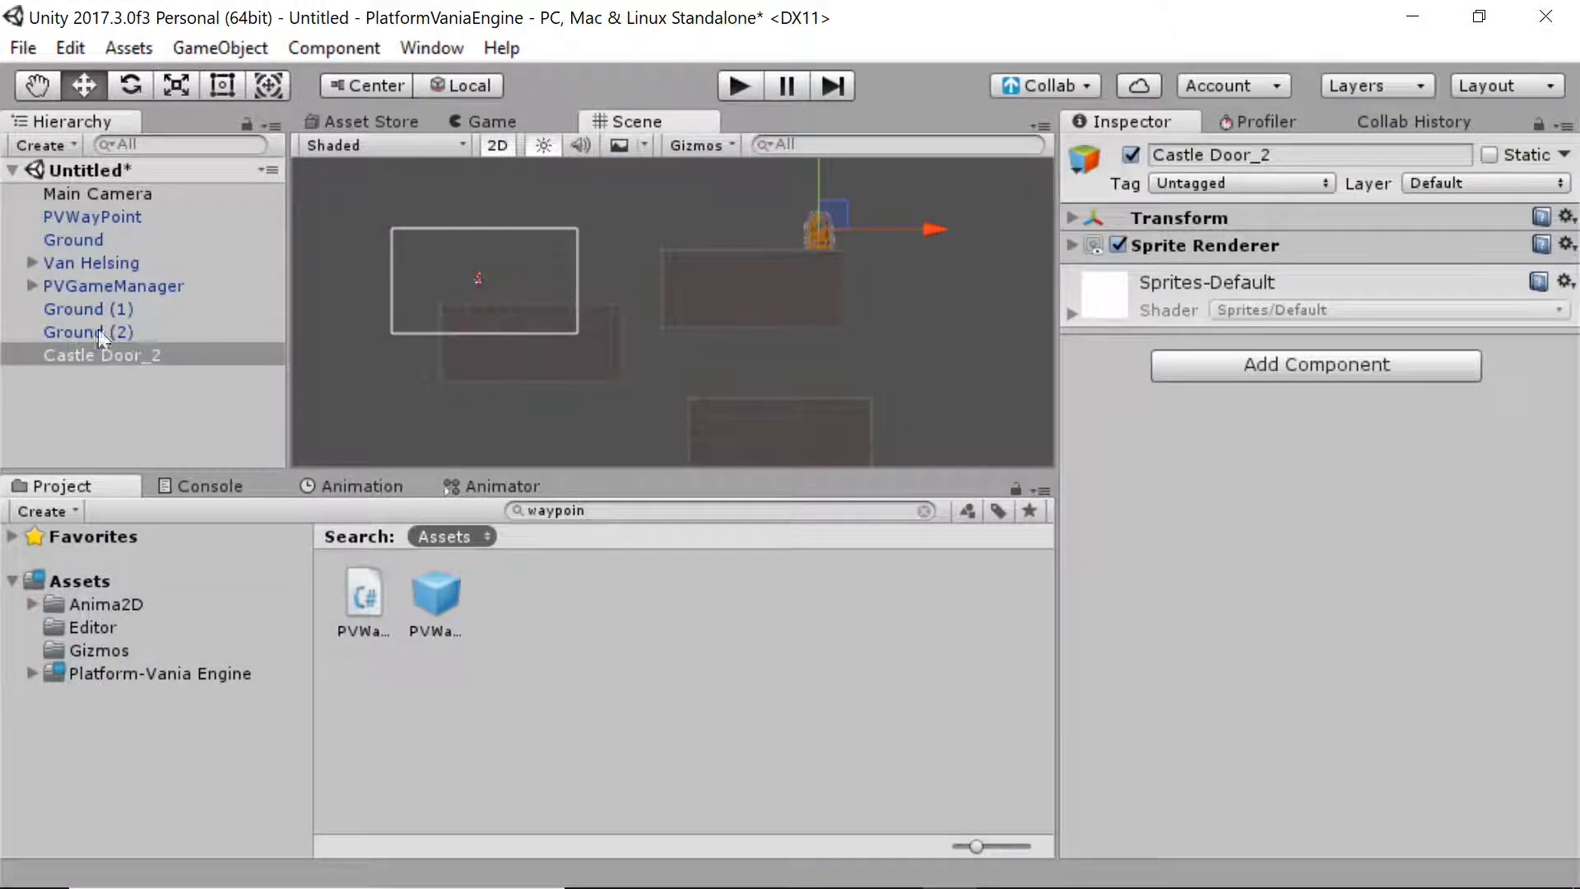
{"action": "left_click", "coordinate": [92, 217]}
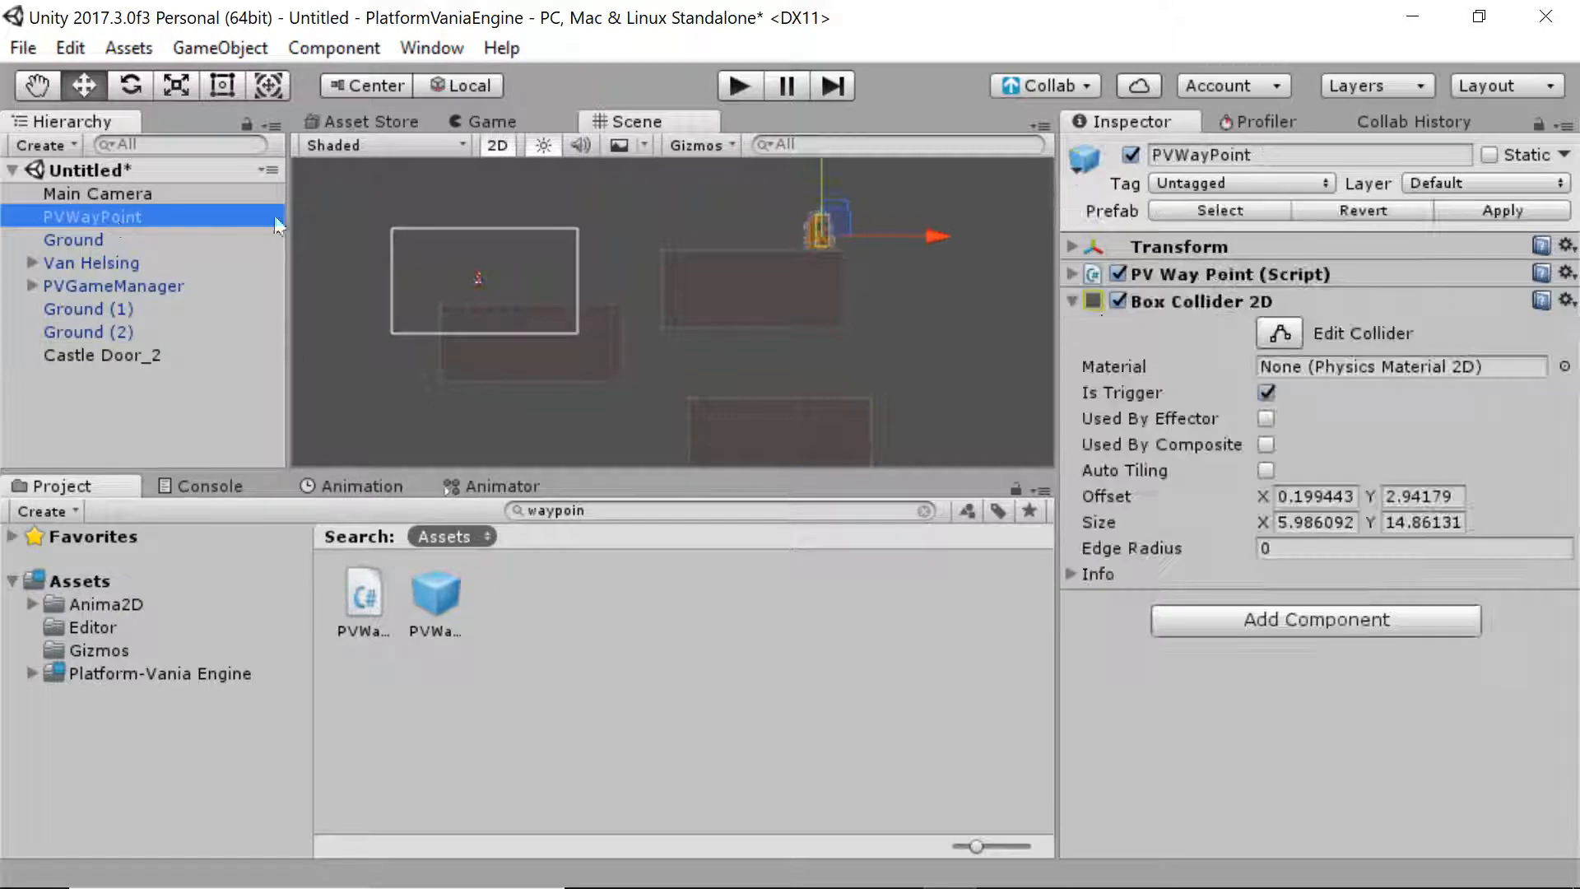
{"action": "left_click", "coordinate": [1237, 268]}
{"action": "left_click", "coordinate": [1265, 359]}
{"action": "left_click_drag", "start_coordinate": [1059, 350], "coordinate": [952, 350]}
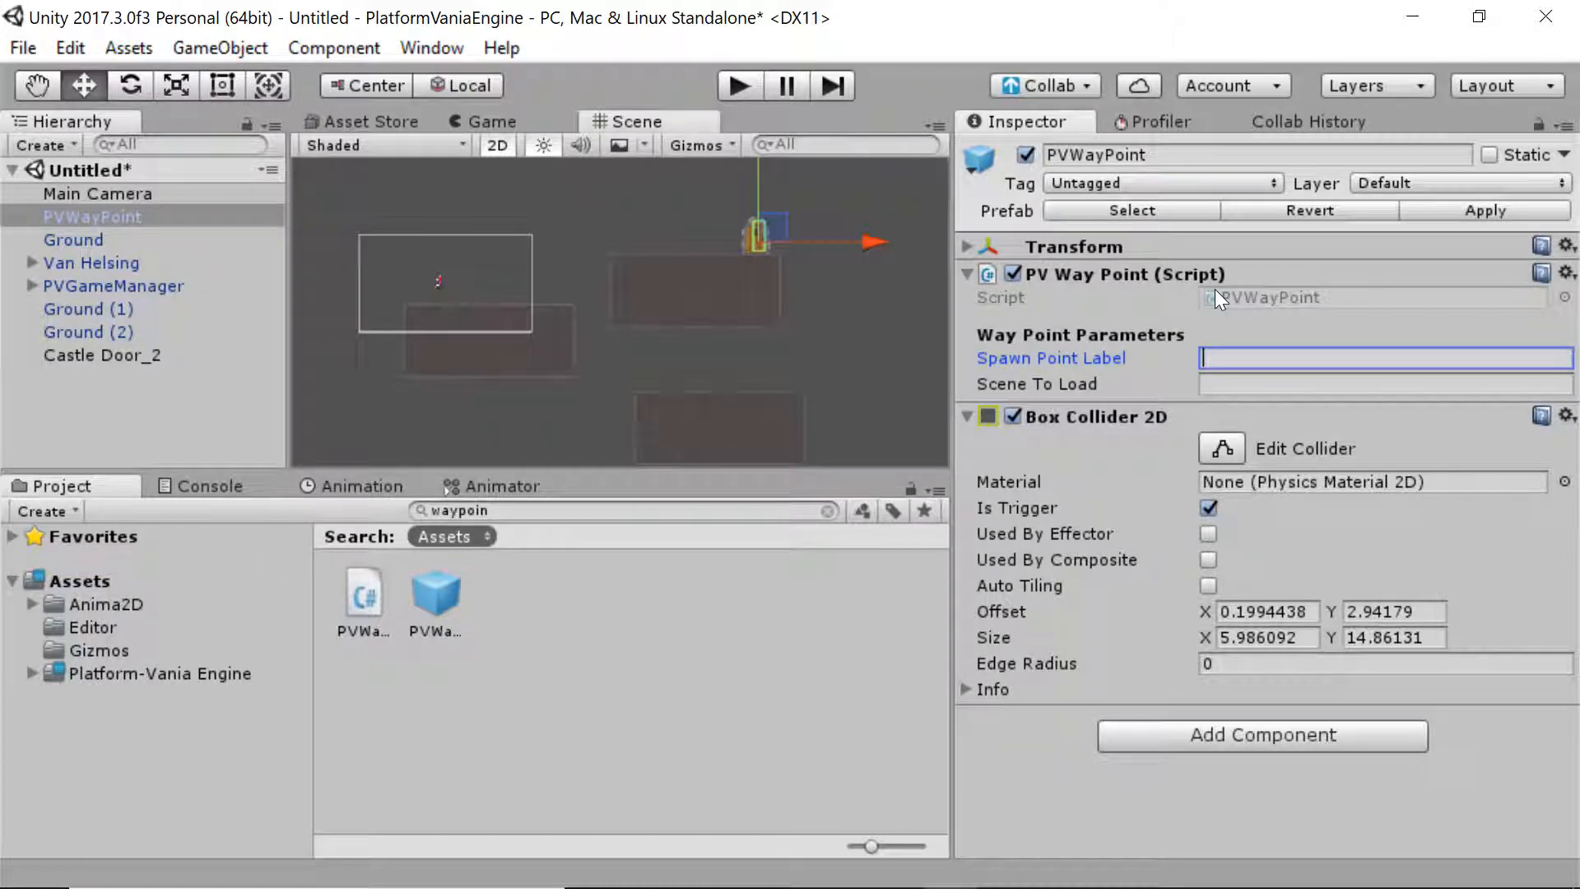
{"action": "key", "text": "Tab"}
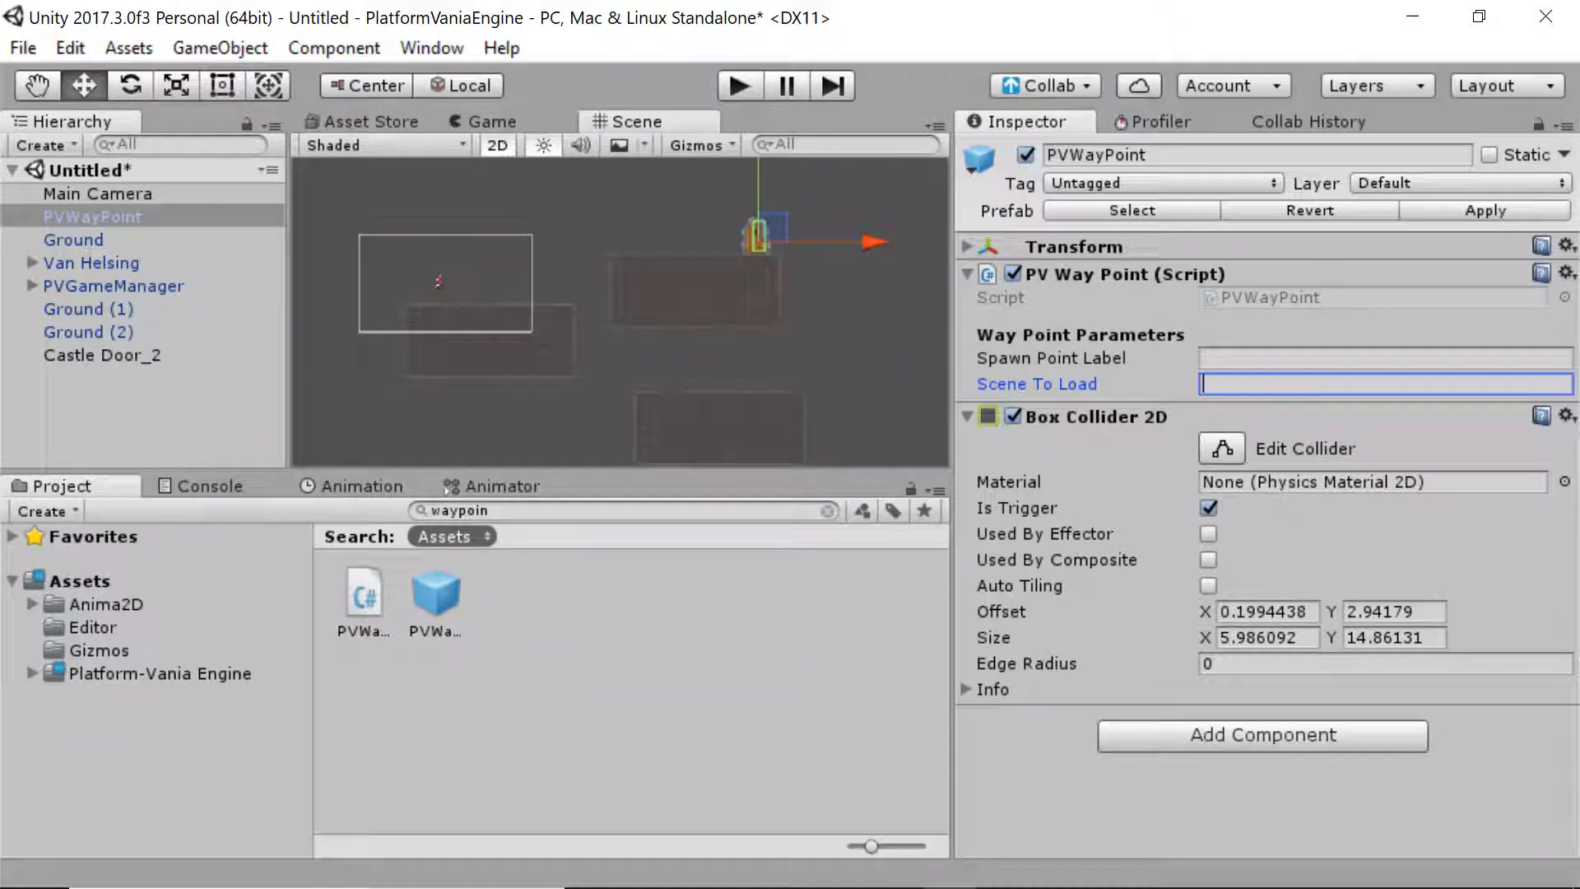
{"action": "type", "text": "Area2"}
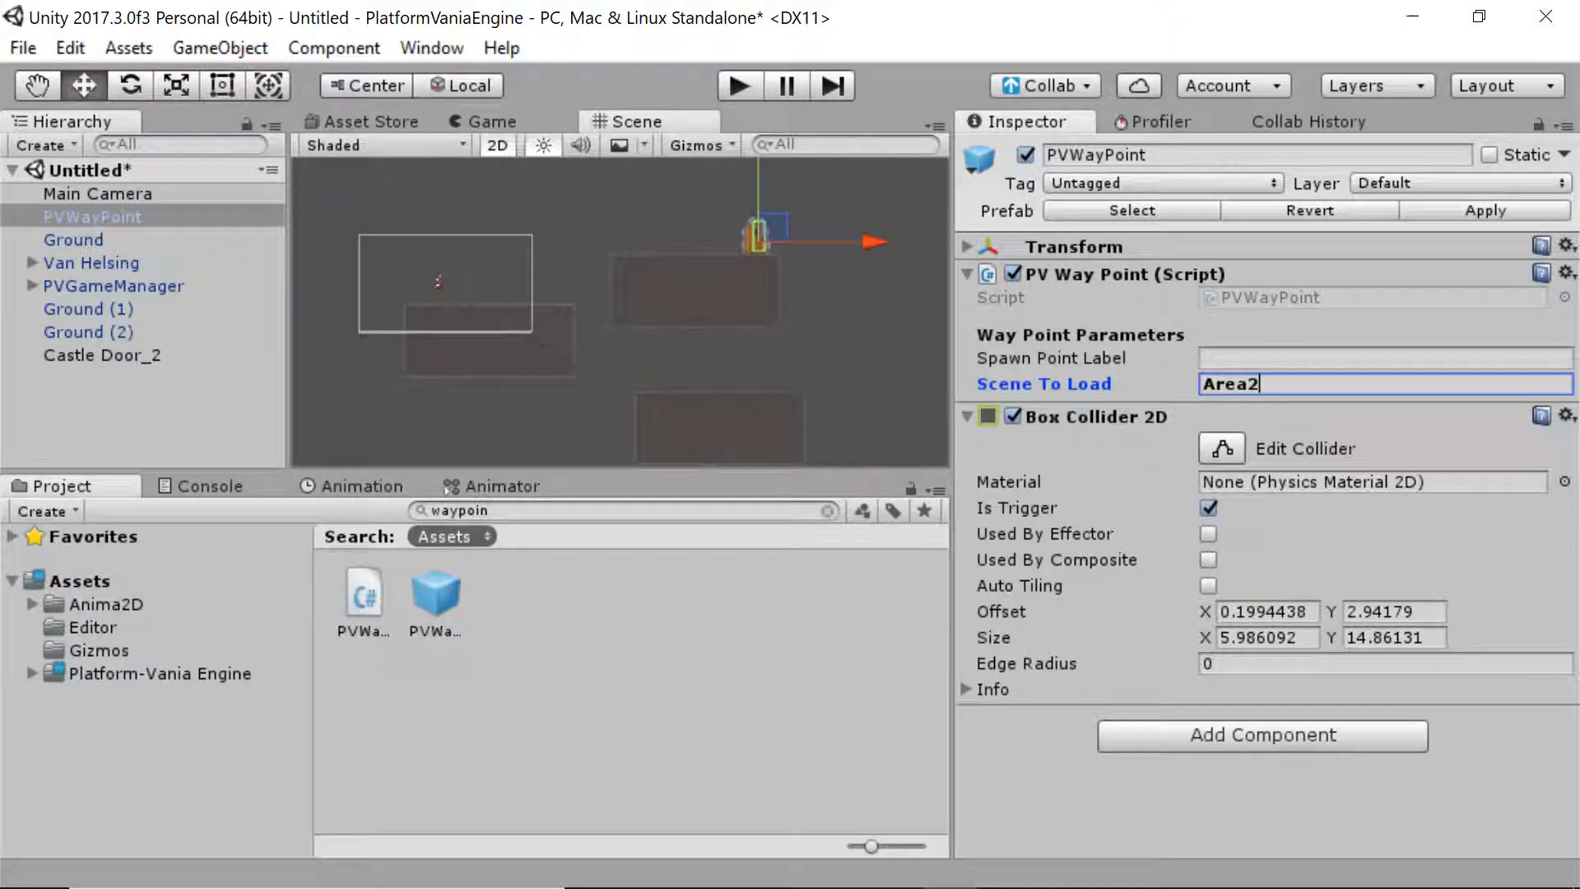
{"action": "key", "text": "shift+Tab"}
{"action": "type", "text": "A"}
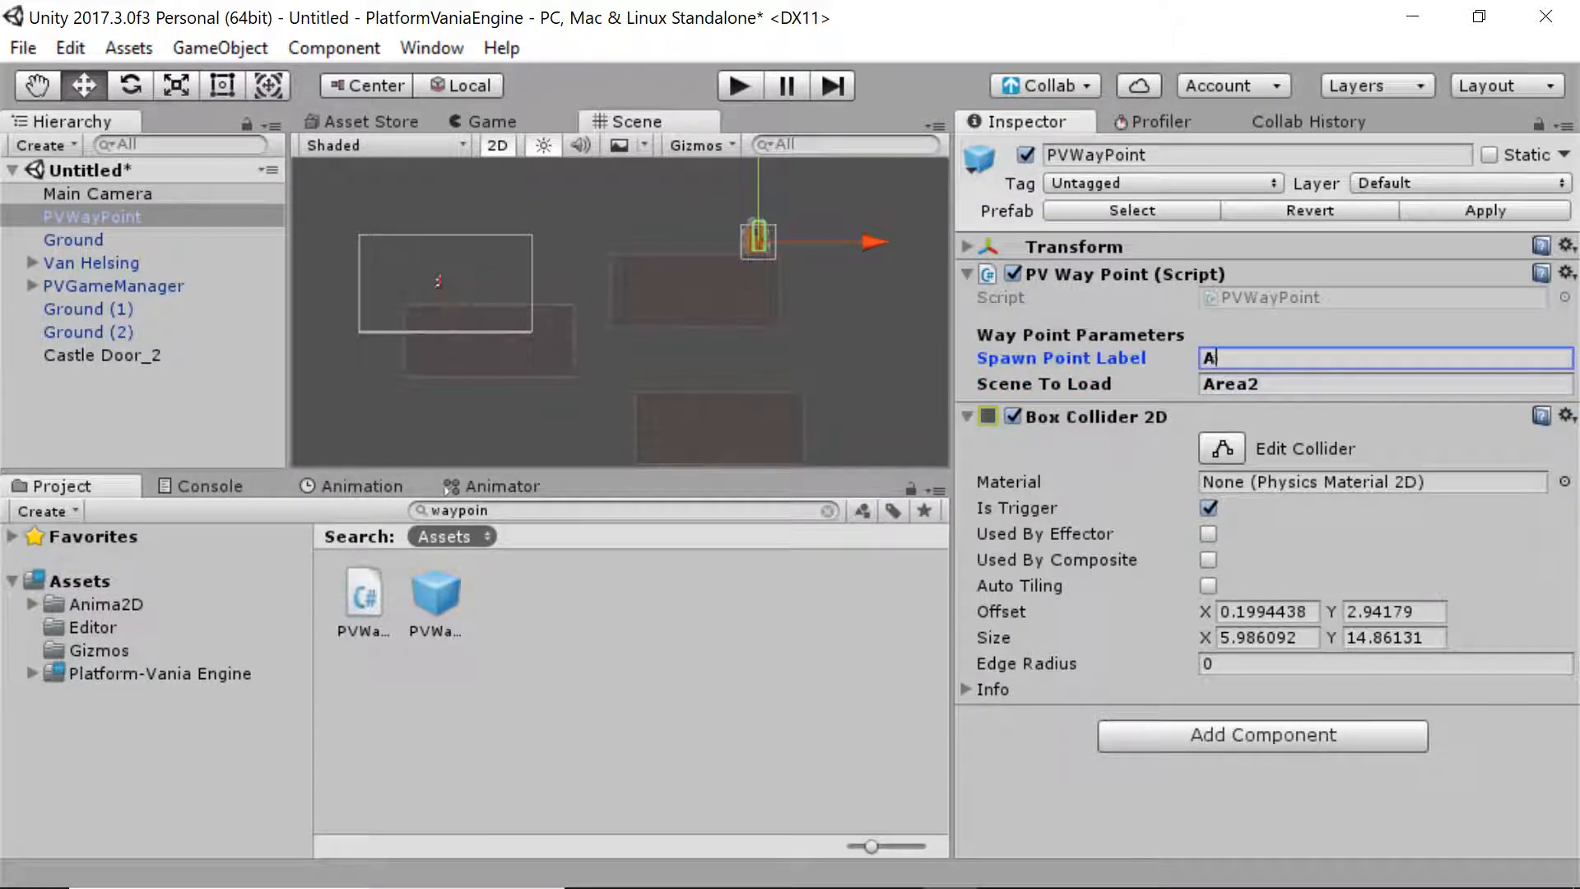
{"action": "type", "text": "rea1ToArea2"}
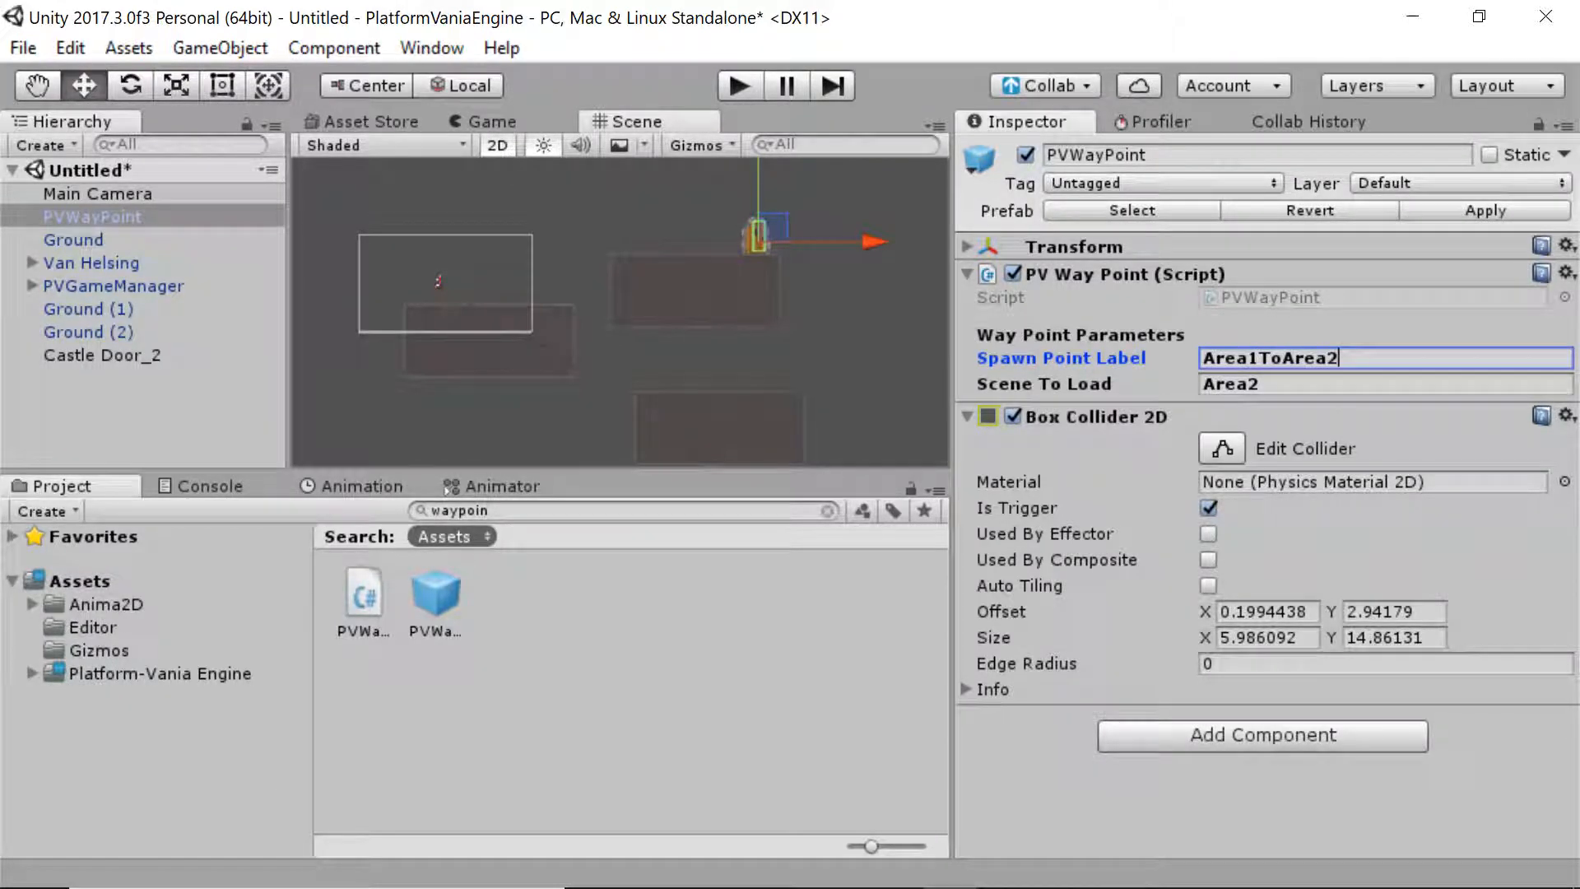
{"action": "left_click", "coordinate": [1304, 358]}
{"action": "key", "text": "Return"}
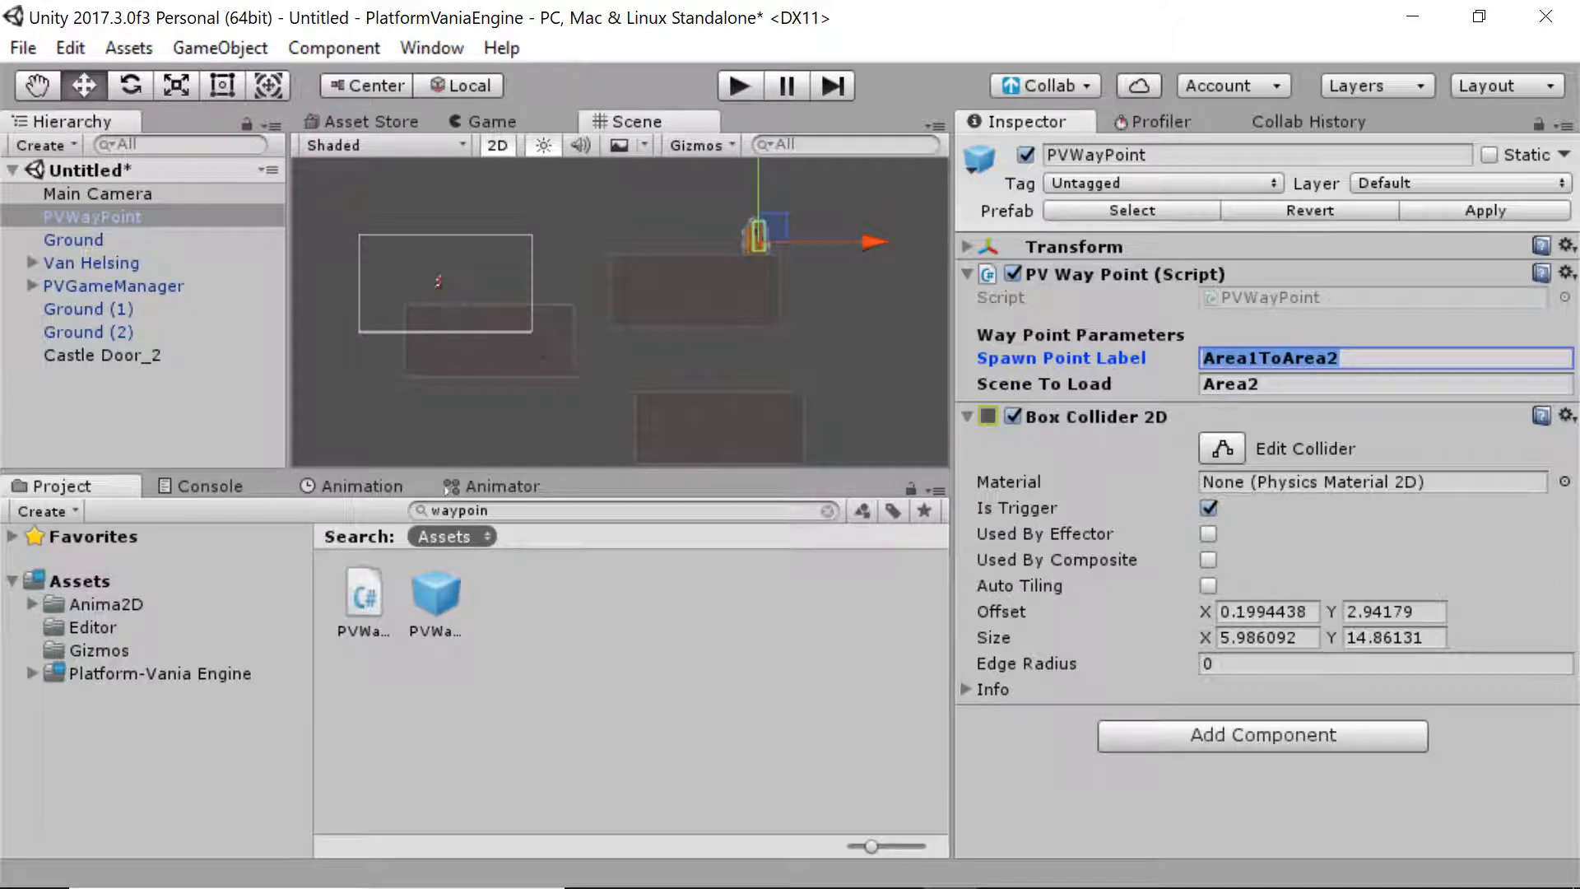
{"action": "left_click", "coordinate": [751, 660]}
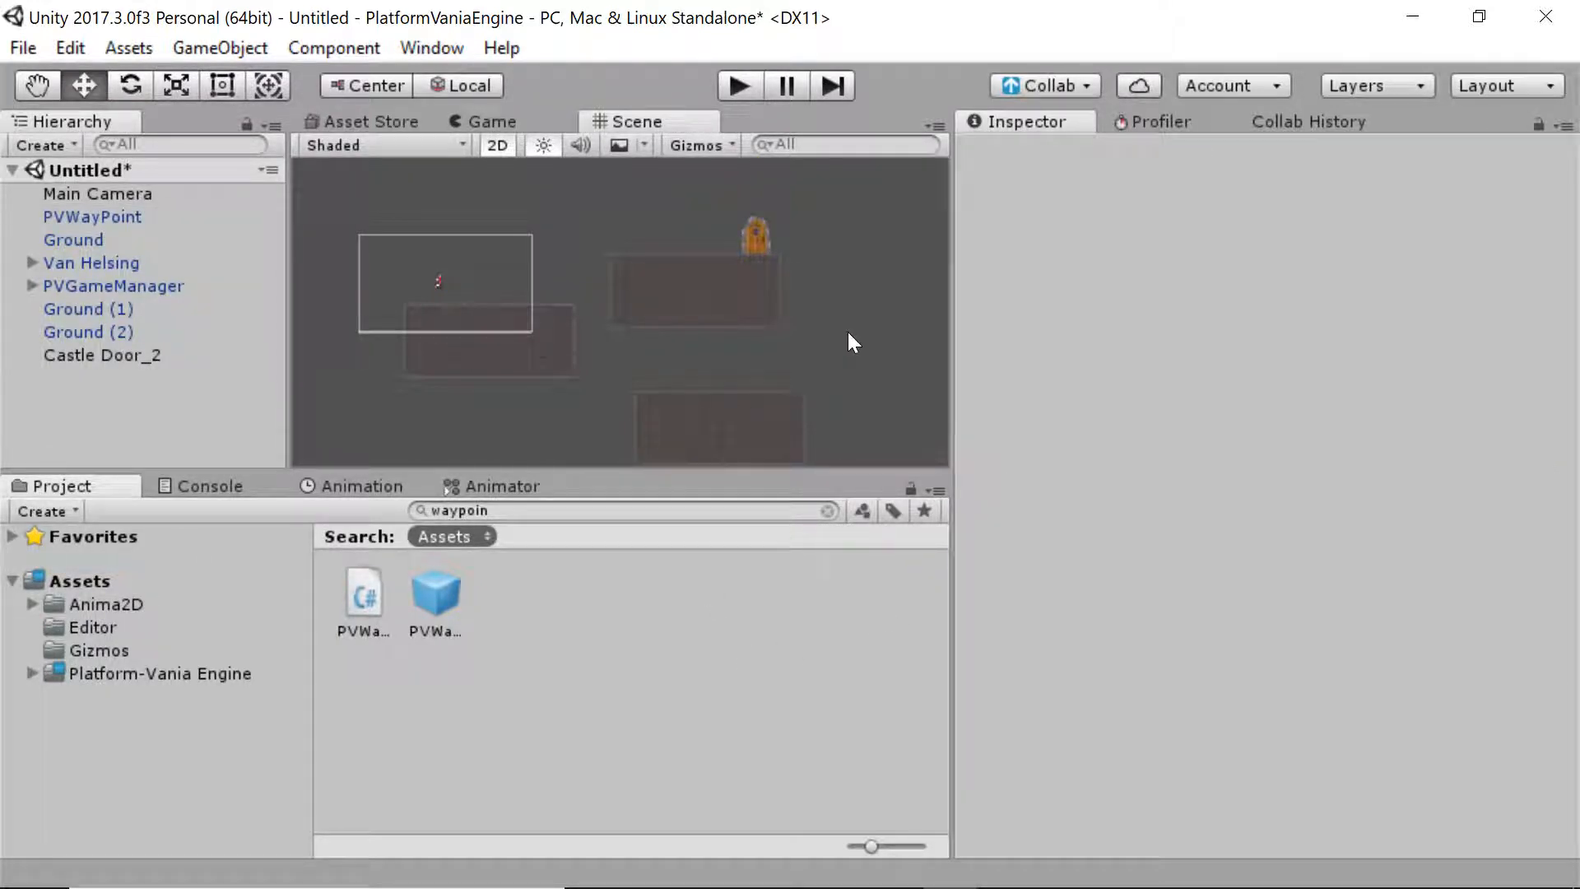
Open Area1 from Platform-Vania Engine > Demos > Van Helsing Demo > Scenes, discarding the untitled scene
{"action": "left_click", "coordinate": [132, 218]}
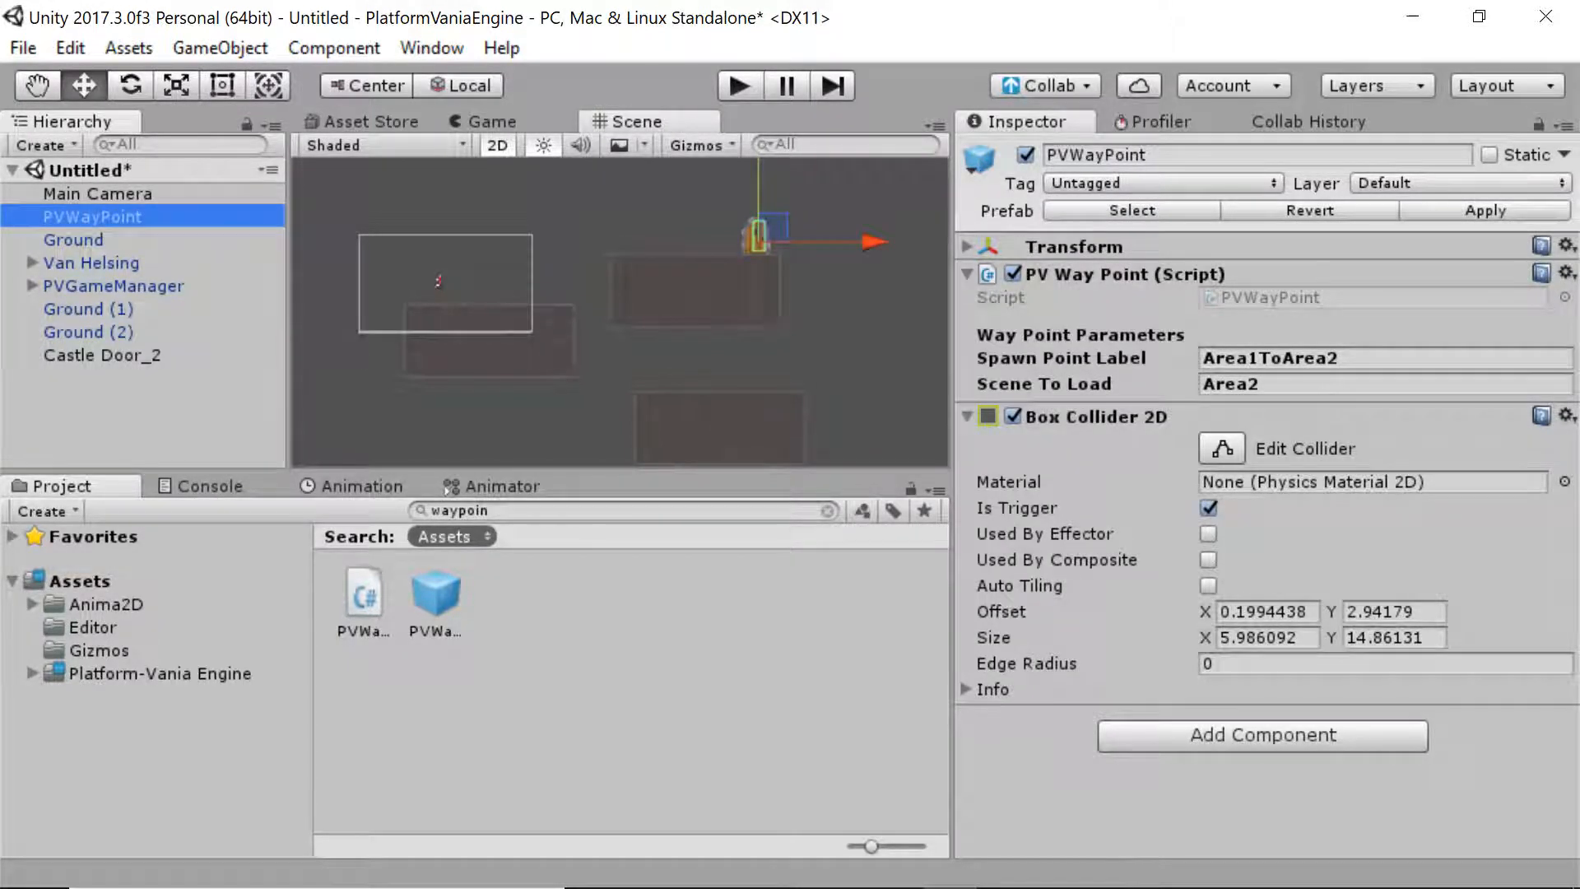
{"action": "left_click", "coordinate": [782, 319]}
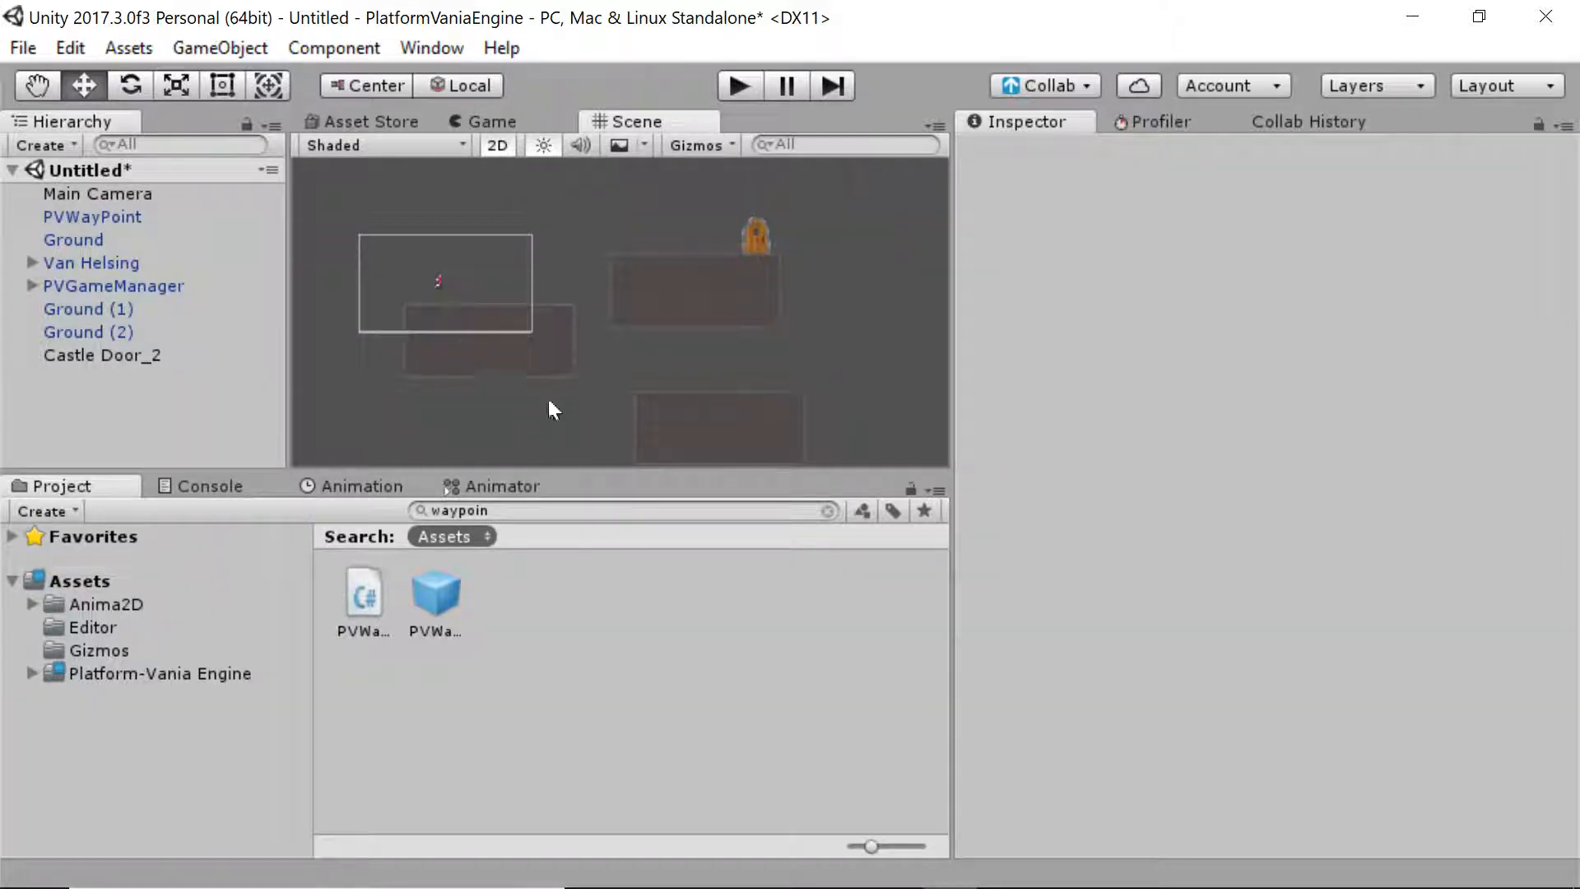
{"action": "middle_click_drag", "start_coordinate": [553, 409], "coordinate": [635, 358]}
{"action": "left_click", "coordinate": [116, 675]}
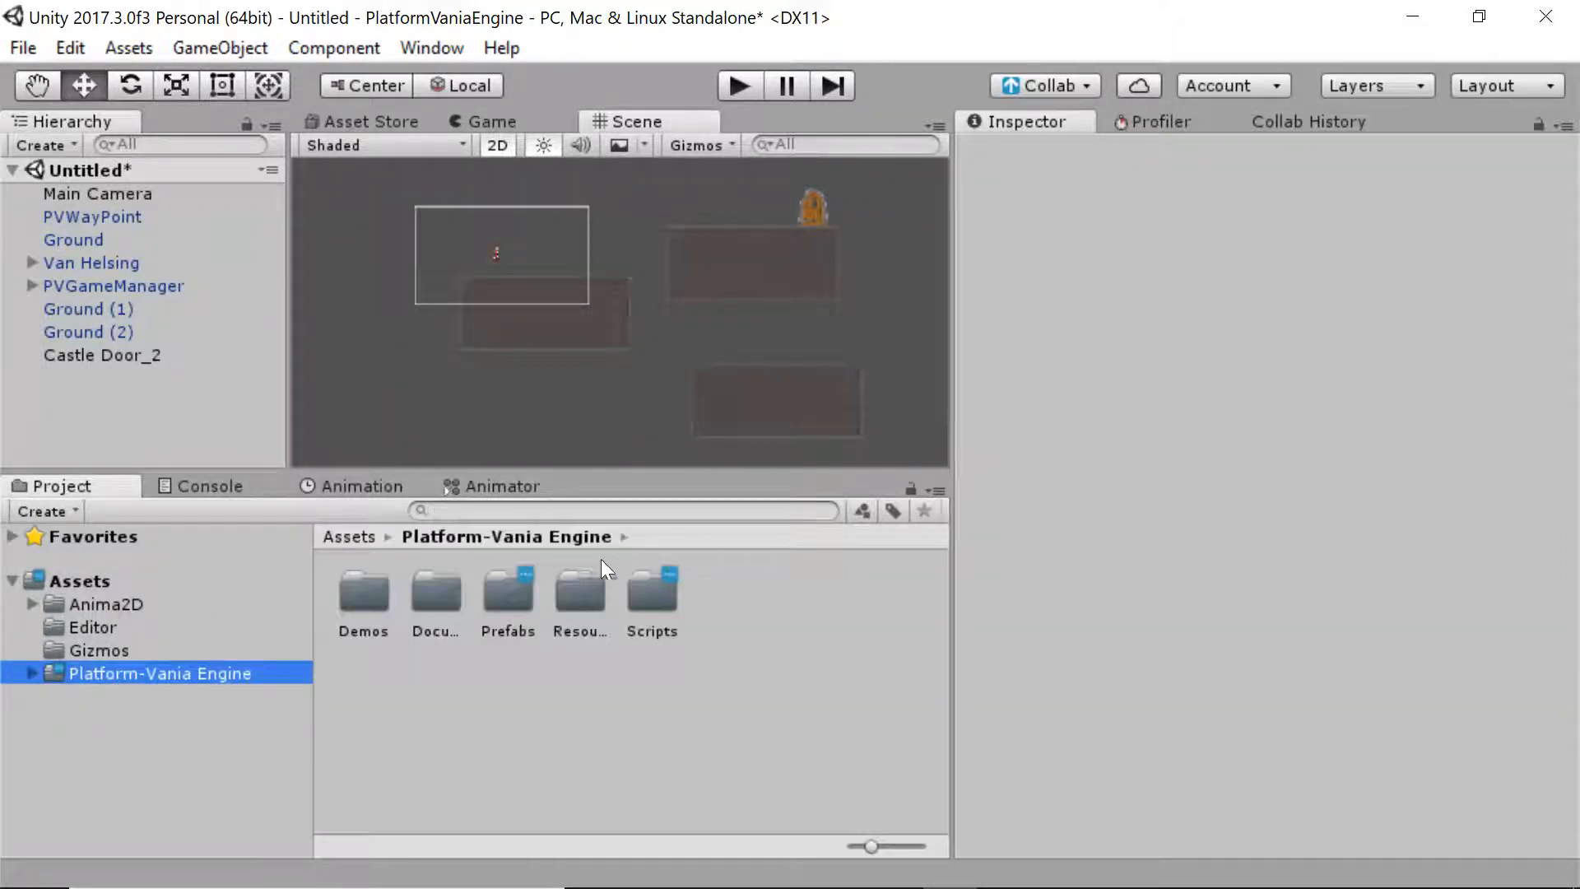
{"action": "double_click", "coordinate": [364, 594]}
{"action": "double_click", "coordinate": [435, 594]}
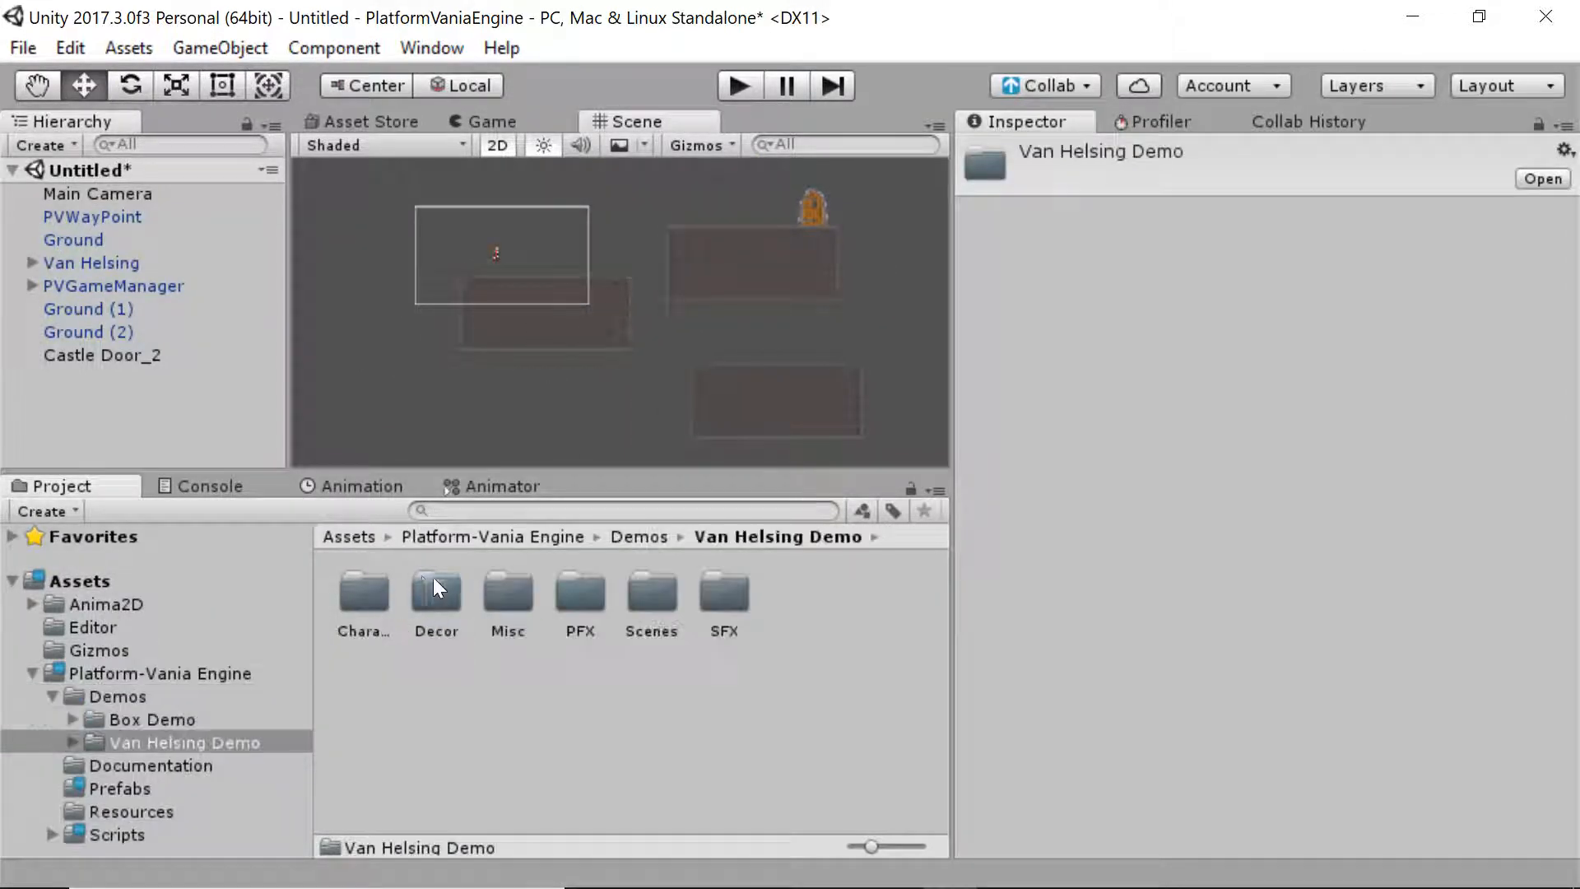
{"action": "double_click", "coordinate": [640, 612]}
{"action": "double_click", "coordinate": [378, 616]}
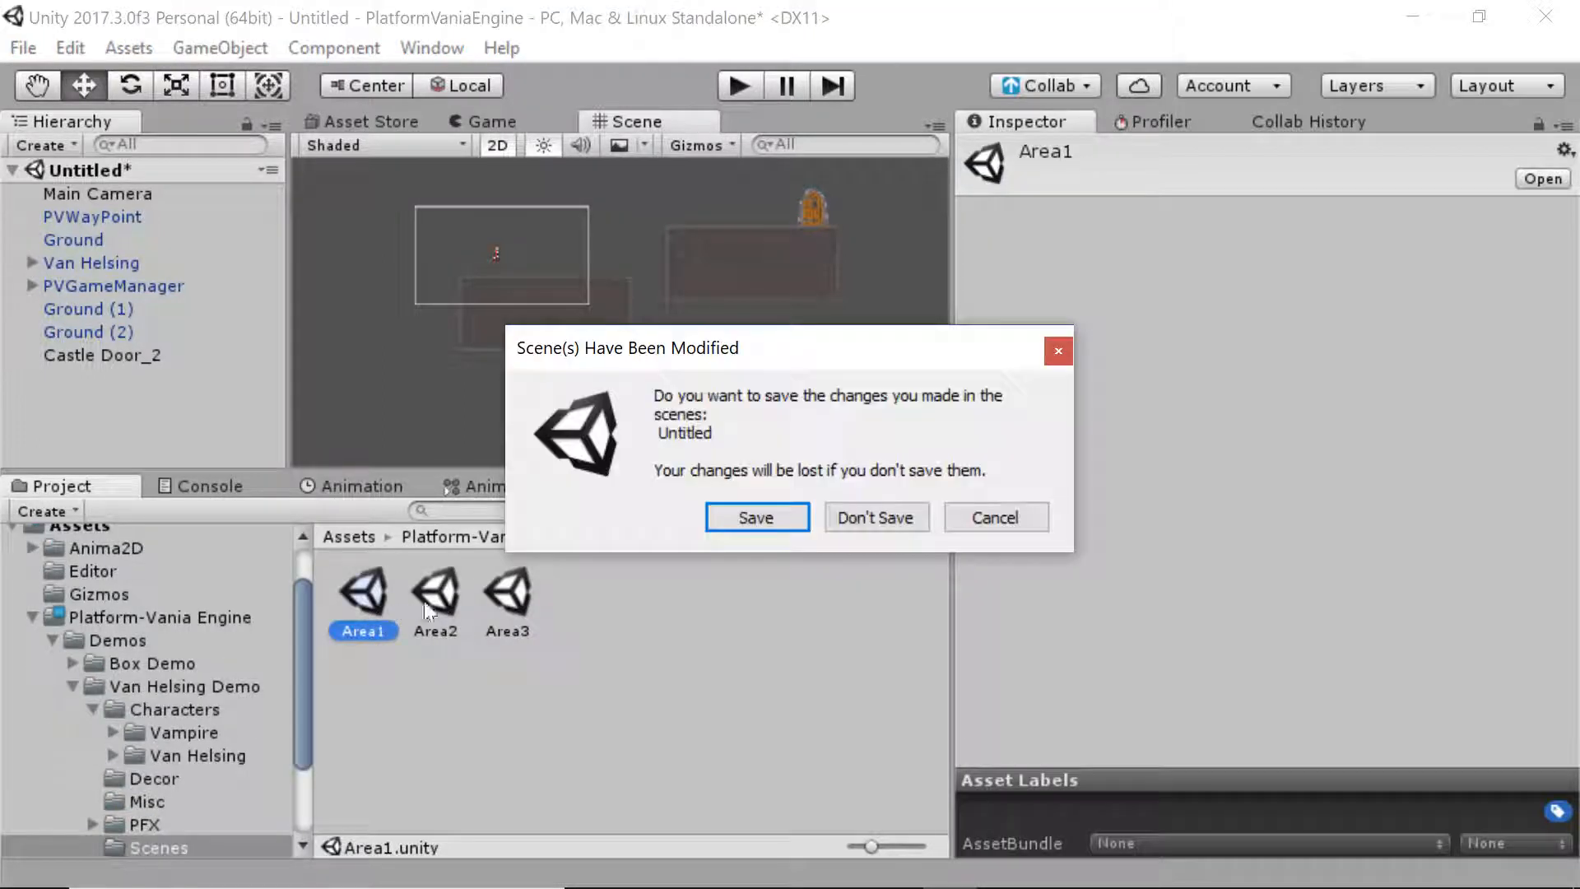
{"action": "left_click", "coordinate": [875, 516]}
Pan over Area1, then play-test it briefly, jumping and walking the character before stopping
{"action": "key", "text": "q"}
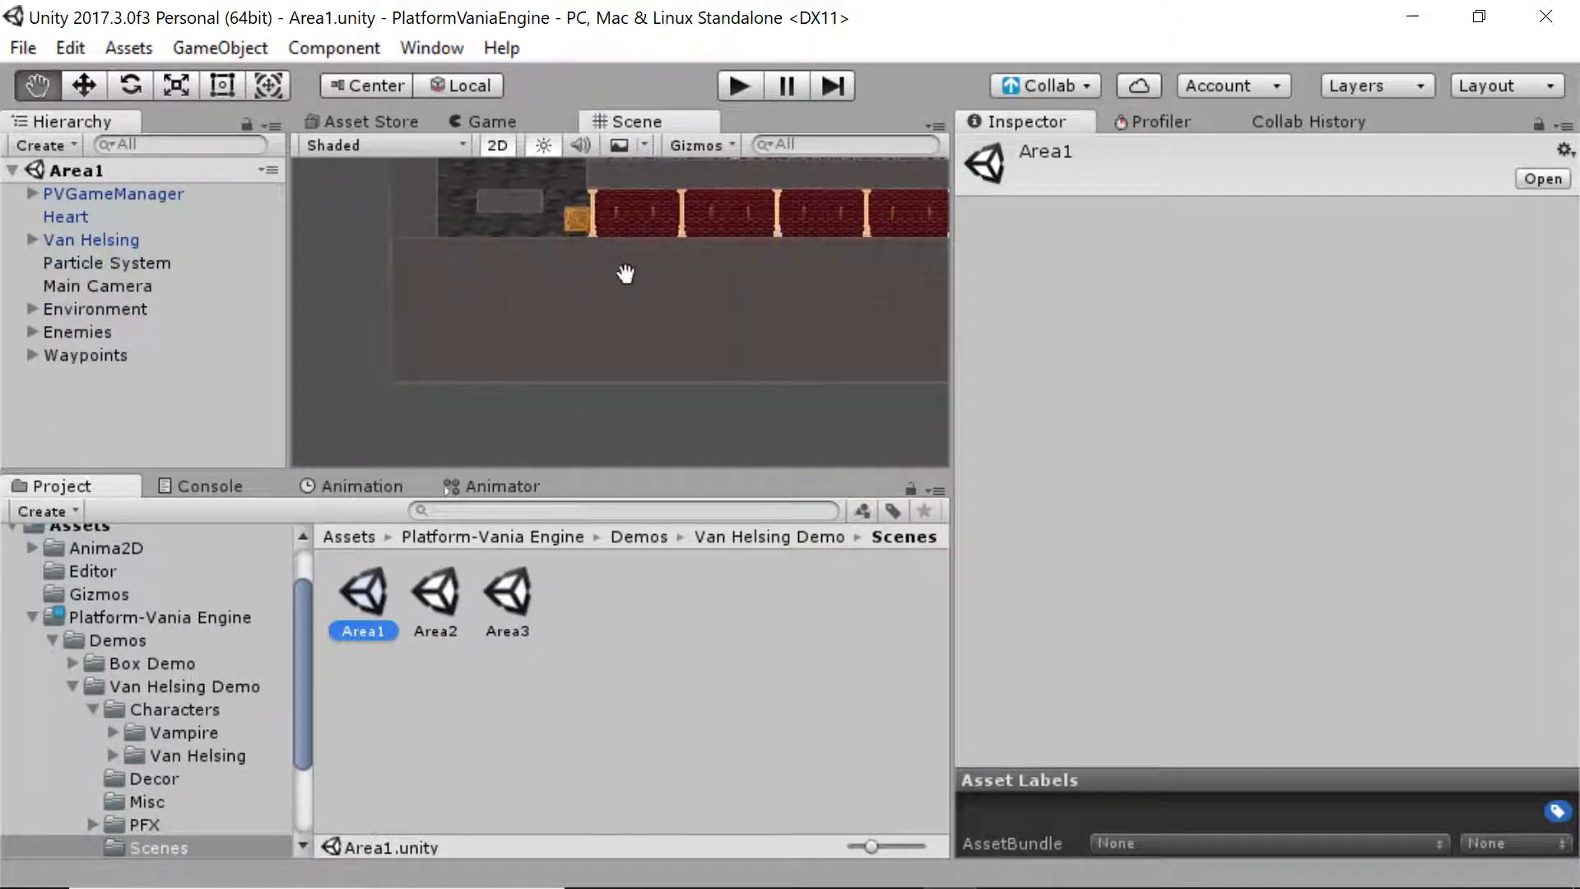
{"action": "left_click_drag", "start_coordinate": [624, 275], "coordinate": [592, 440]}
{"action": "left_click_drag", "start_coordinate": [680, 317], "coordinate": [610, 465]}
{"action": "mouse_move", "coordinate": [544, 298]}
{"action": "left_mouse_down"}
{"action": "mouse_move", "coordinate": [540, 352]}
{"action": "mouse_move", "coordinate": [491, 360]}
{"action": "left_mouse_up"}
{"action": "key", "text": "w"}
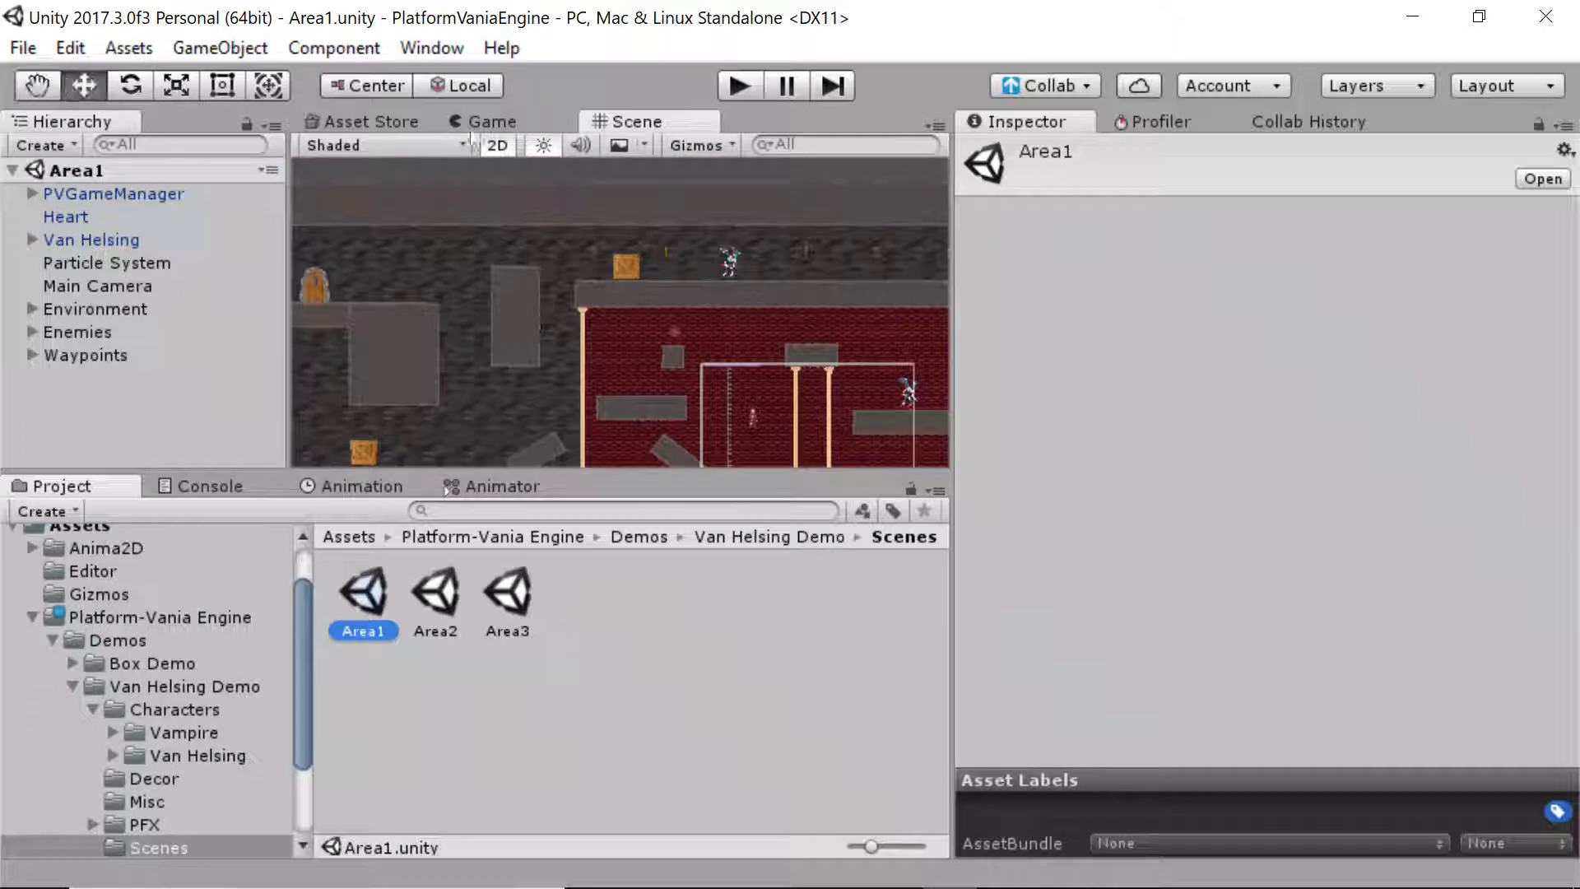
{"action": "left_click", "coordinate": [502, 124]}
{"action": "key", "text": "ctrl+p"}
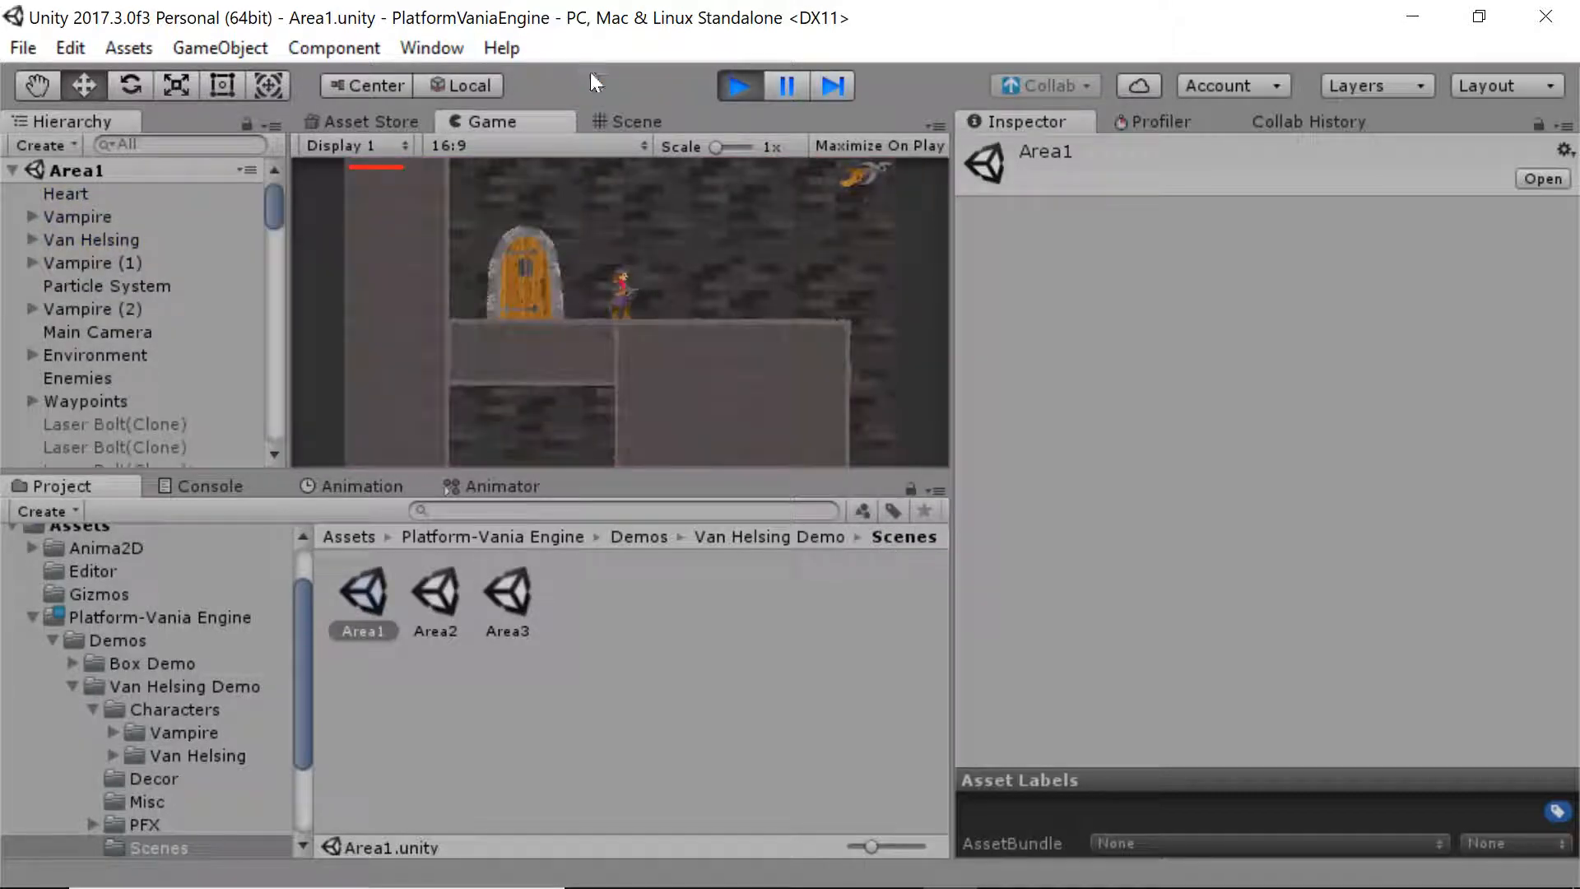
{"action": "key", "text": "space"}
{"action": "key", "text": "space"}
{"action": "key", "text": "Left"}
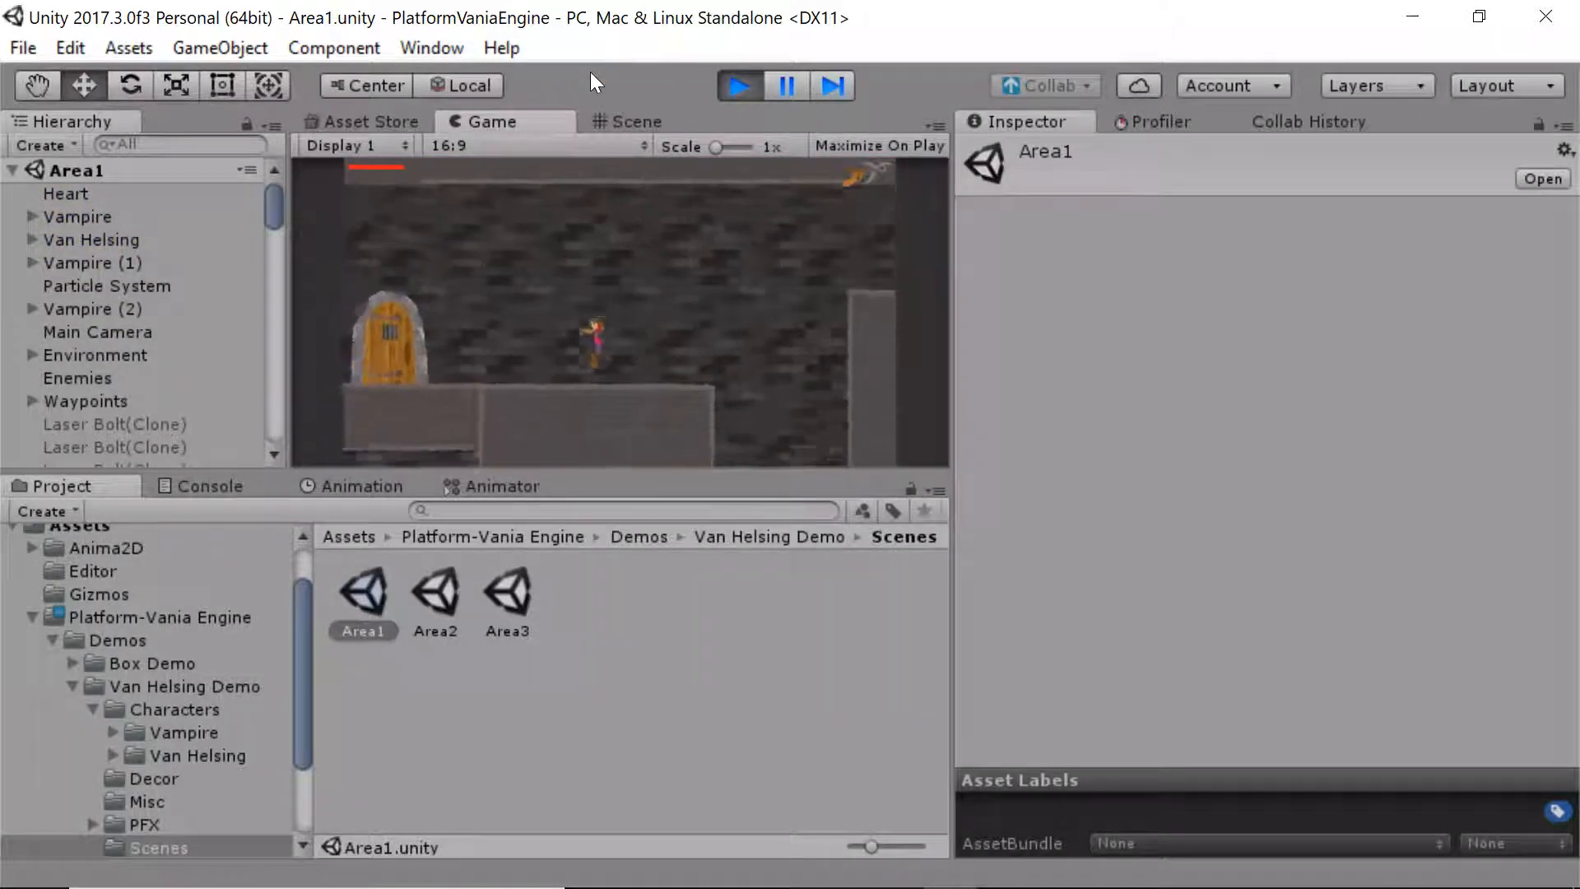
{"action": "key", "text": "Right"}
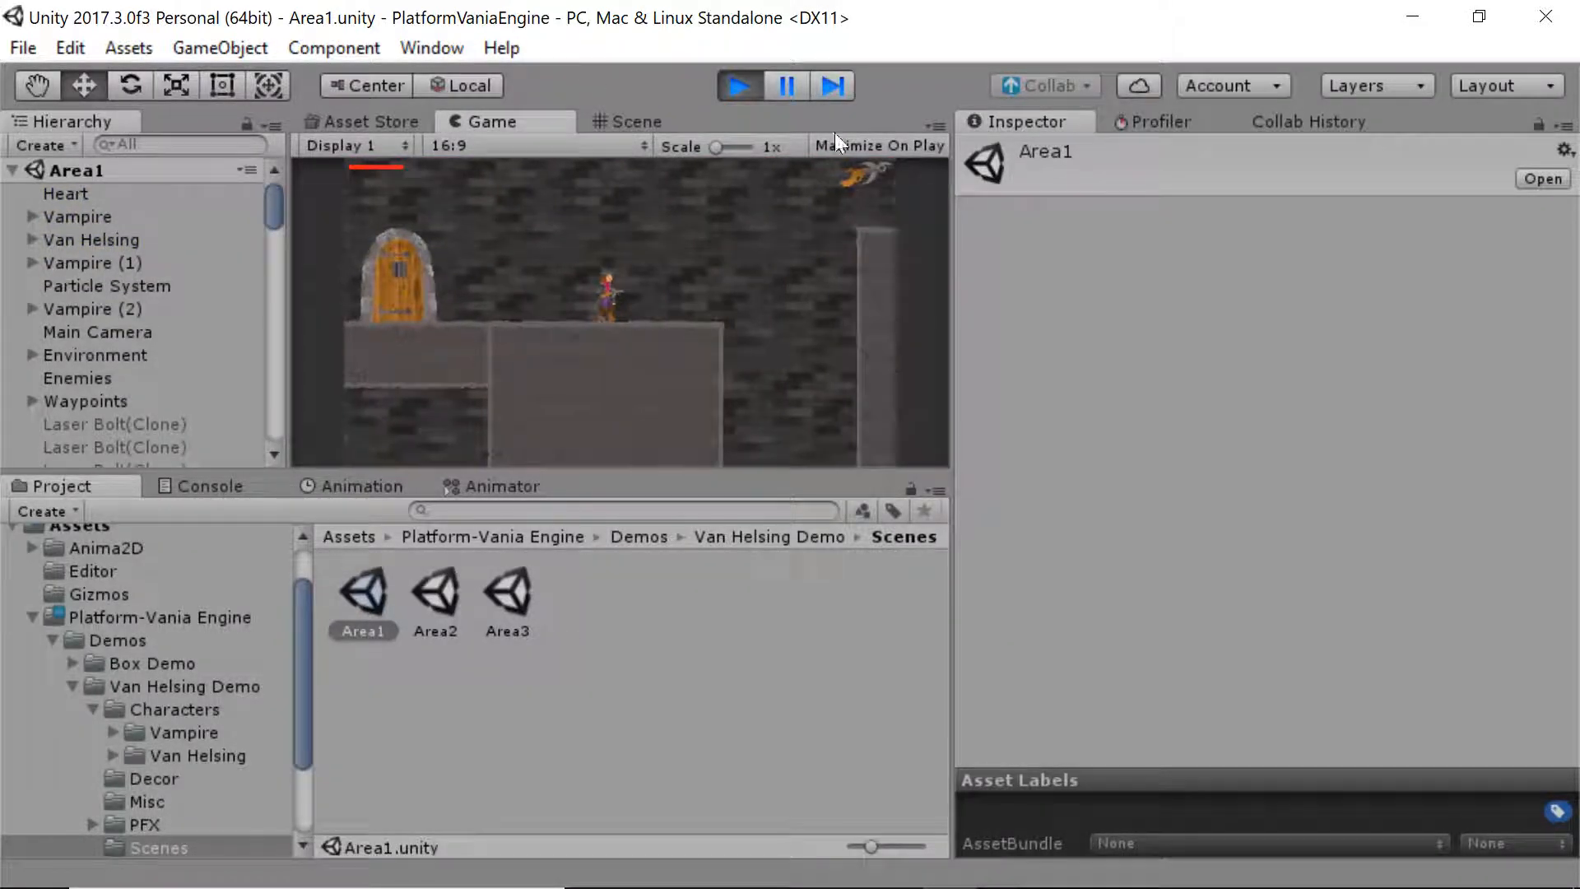
{"action": "left_click", "coordinate": [728, 91]}
{"action": "left_click", "coordinate": [645, 121]}
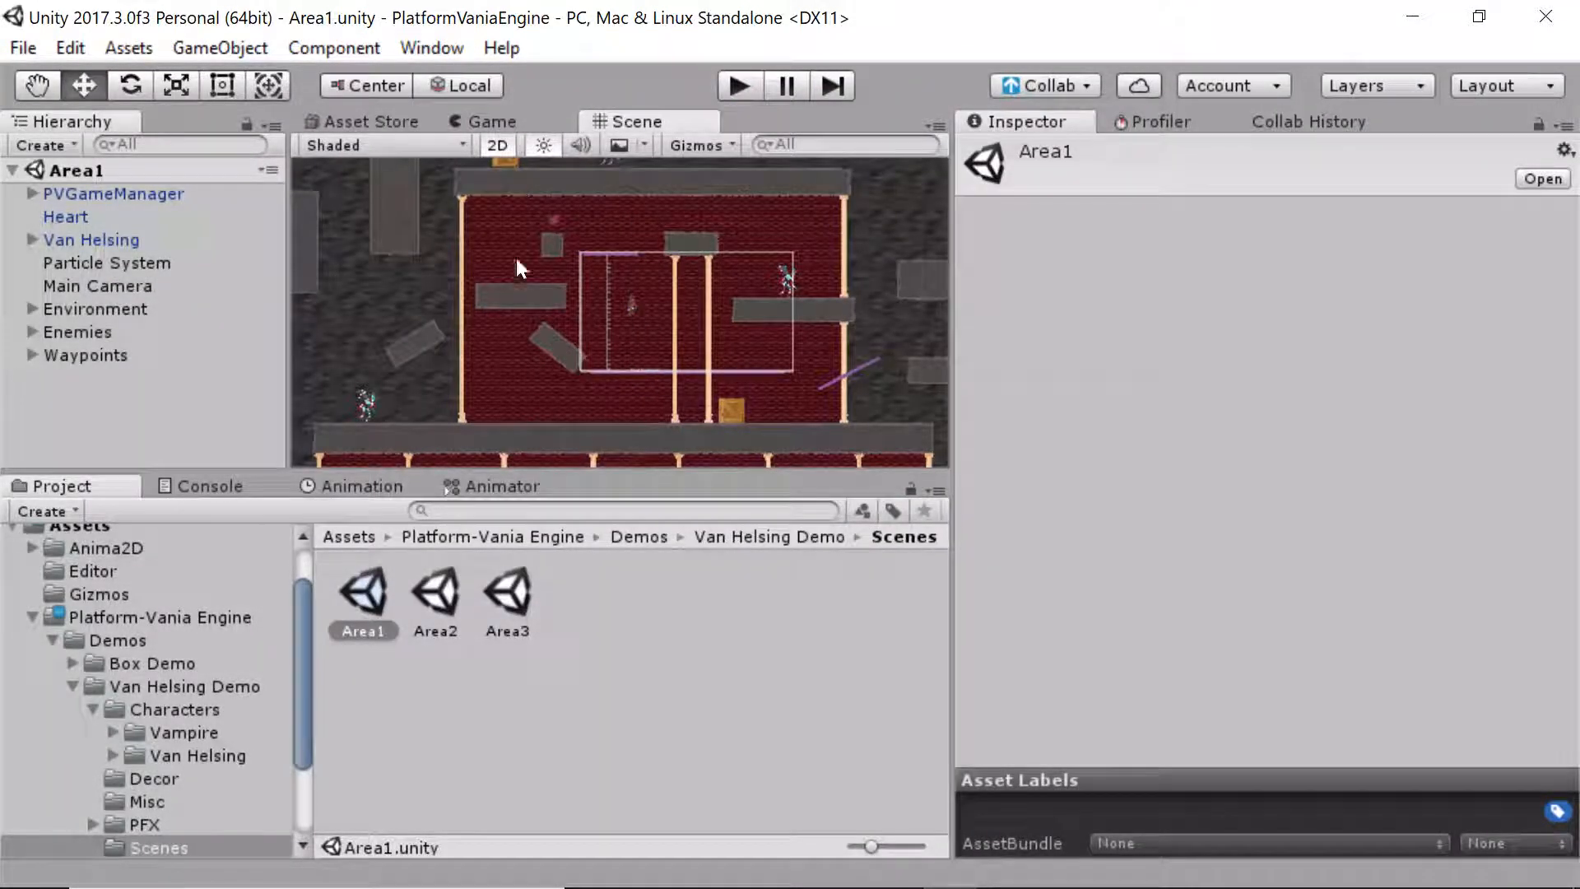
Expand Waypoints in the Hierarchy and frame the first PVSpawnPoint in the Scene view
{"action": "key", "text": "x"}
{"action": "left_click", "coordinate": [456, 245]}
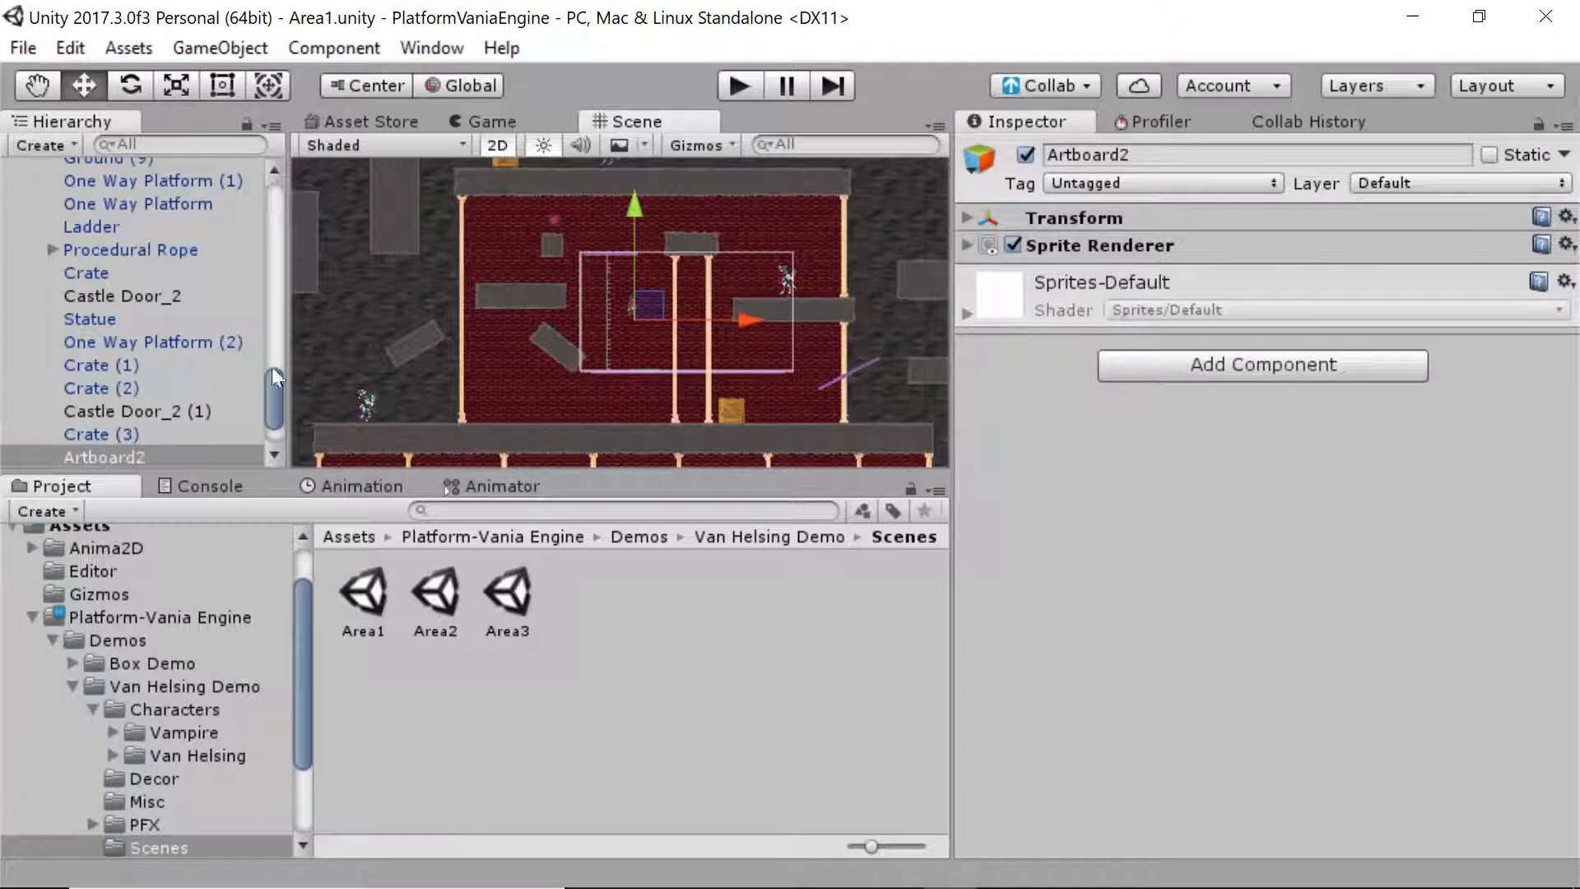
{"action": "left_click_drag", "start_coordinate": [273, 375], "coordinate": [270, 182]}
{"action": "left_click", "coordinate": [36, 309]}
{"action": "middle_click_drag", "start_coordinate": [420, 216], "coordinate": [489, 219]}
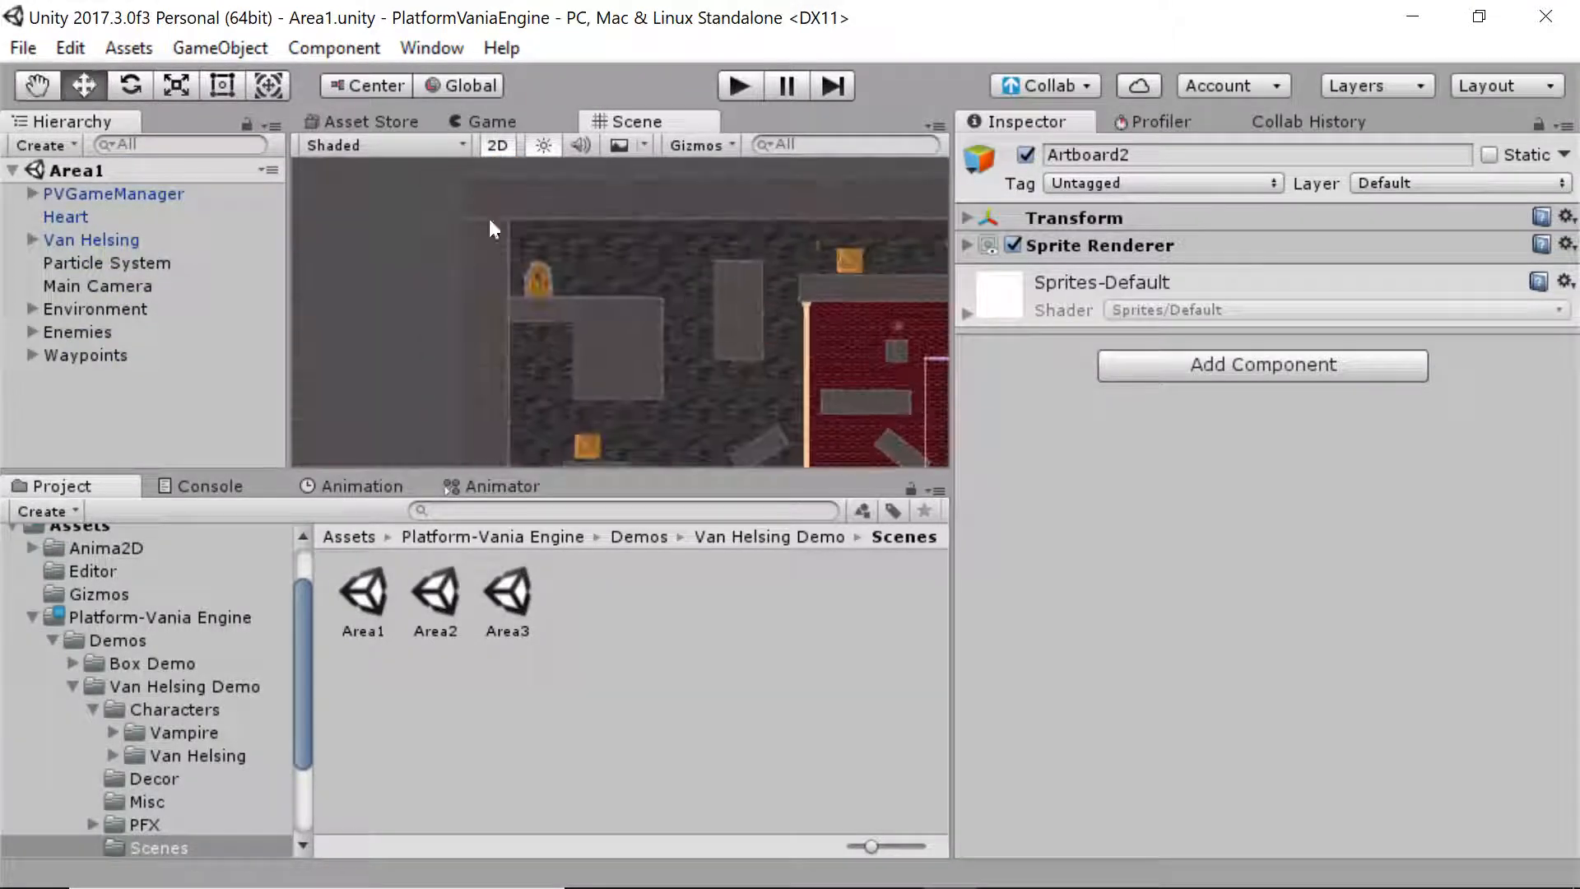
{"action": "left_click", "coordinate": [34, 353]}
{"action": "left_click", "coordinate": [93, 378]}
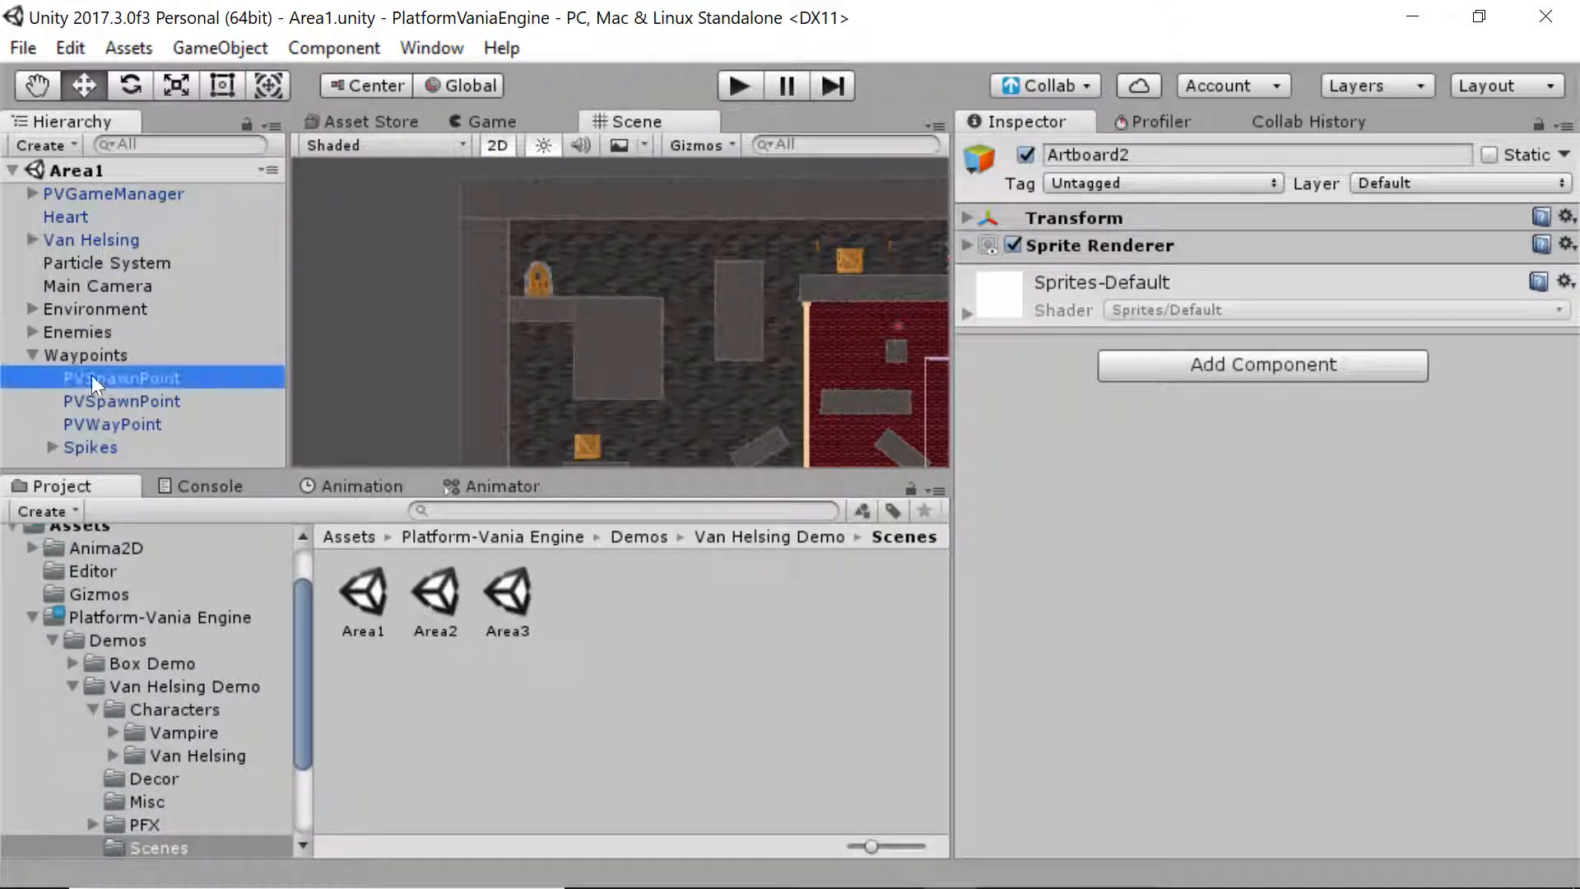
{"action": "double_click", "coordinate": [176, 381]}
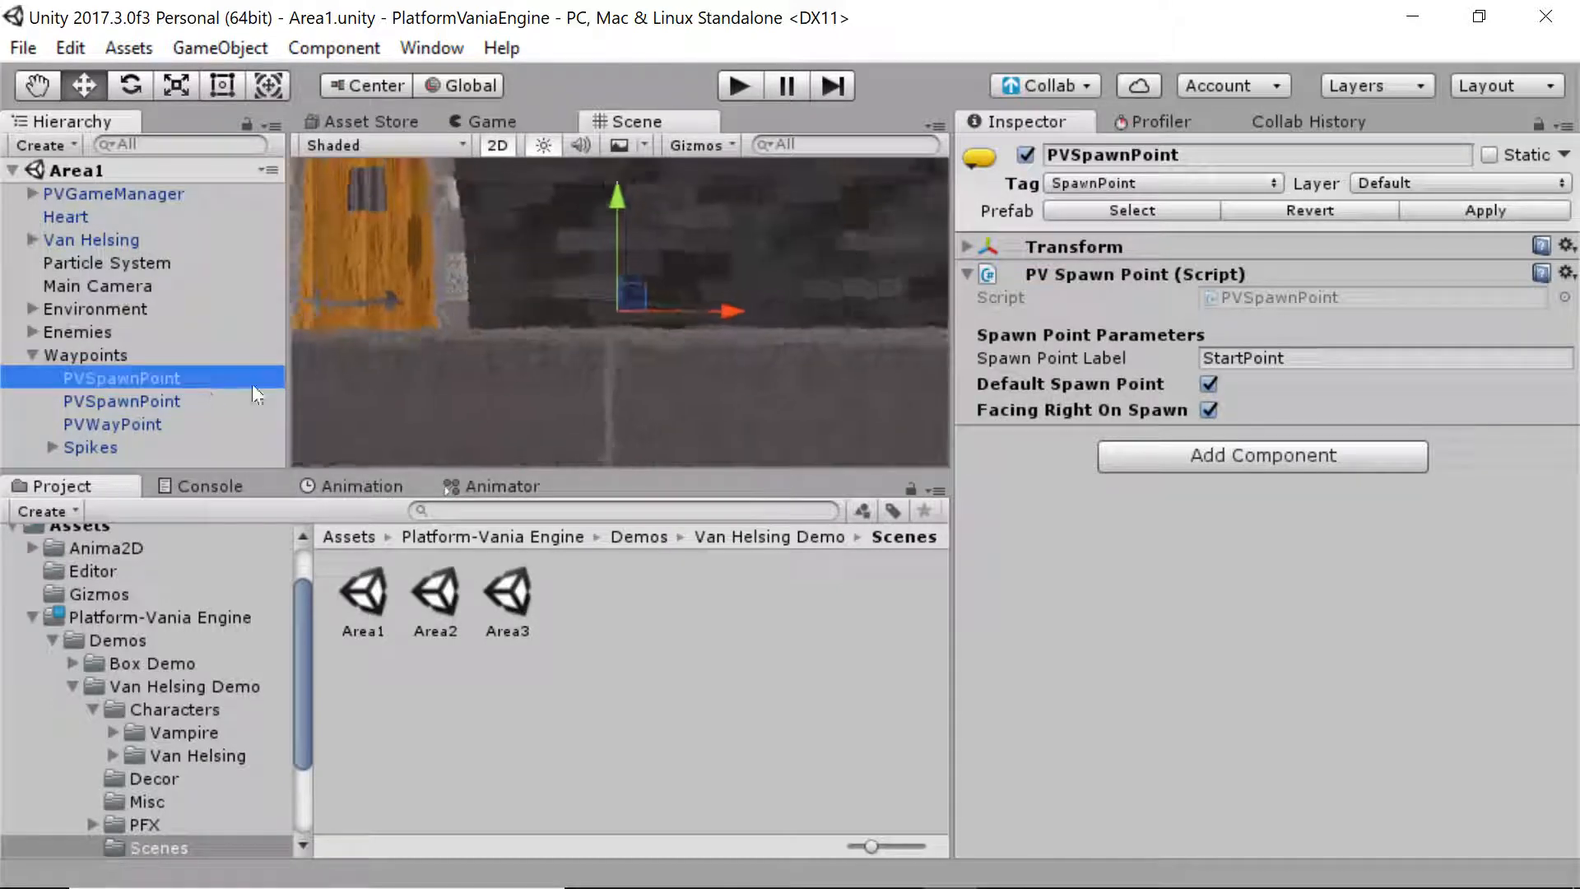
{"action": "left_click", "coordinate": [214, 391]}
Review the spawn point's StartPoint label and right-facing default, and show the Prefabs folder
{"action": "left_click", "coordinate": [219, 386]}
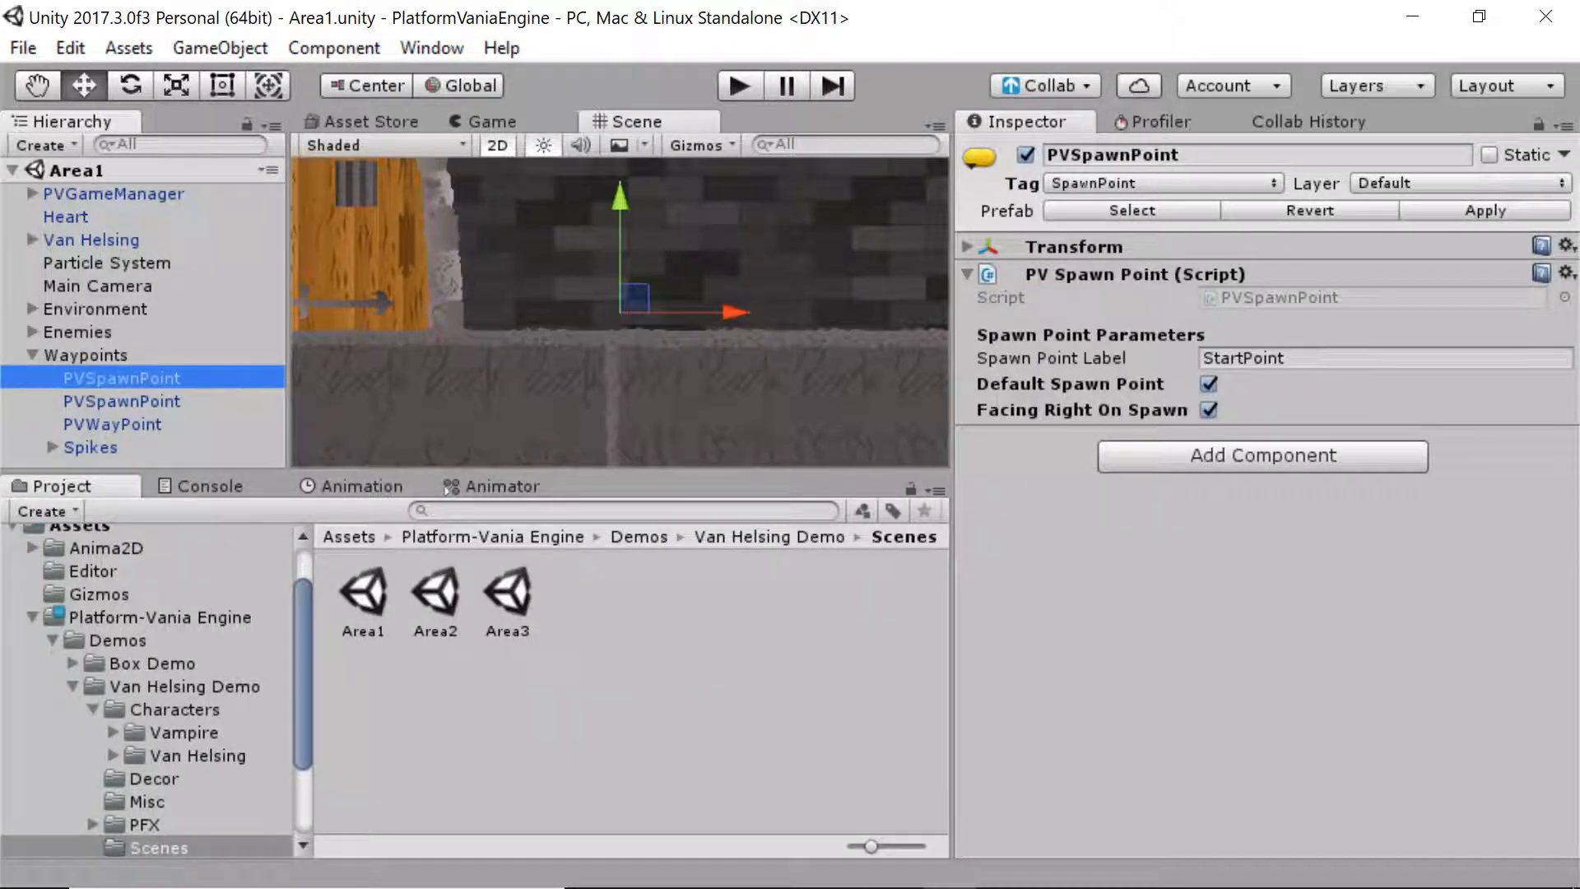
{"action": "left_click", "coordinate": [545, 477]}
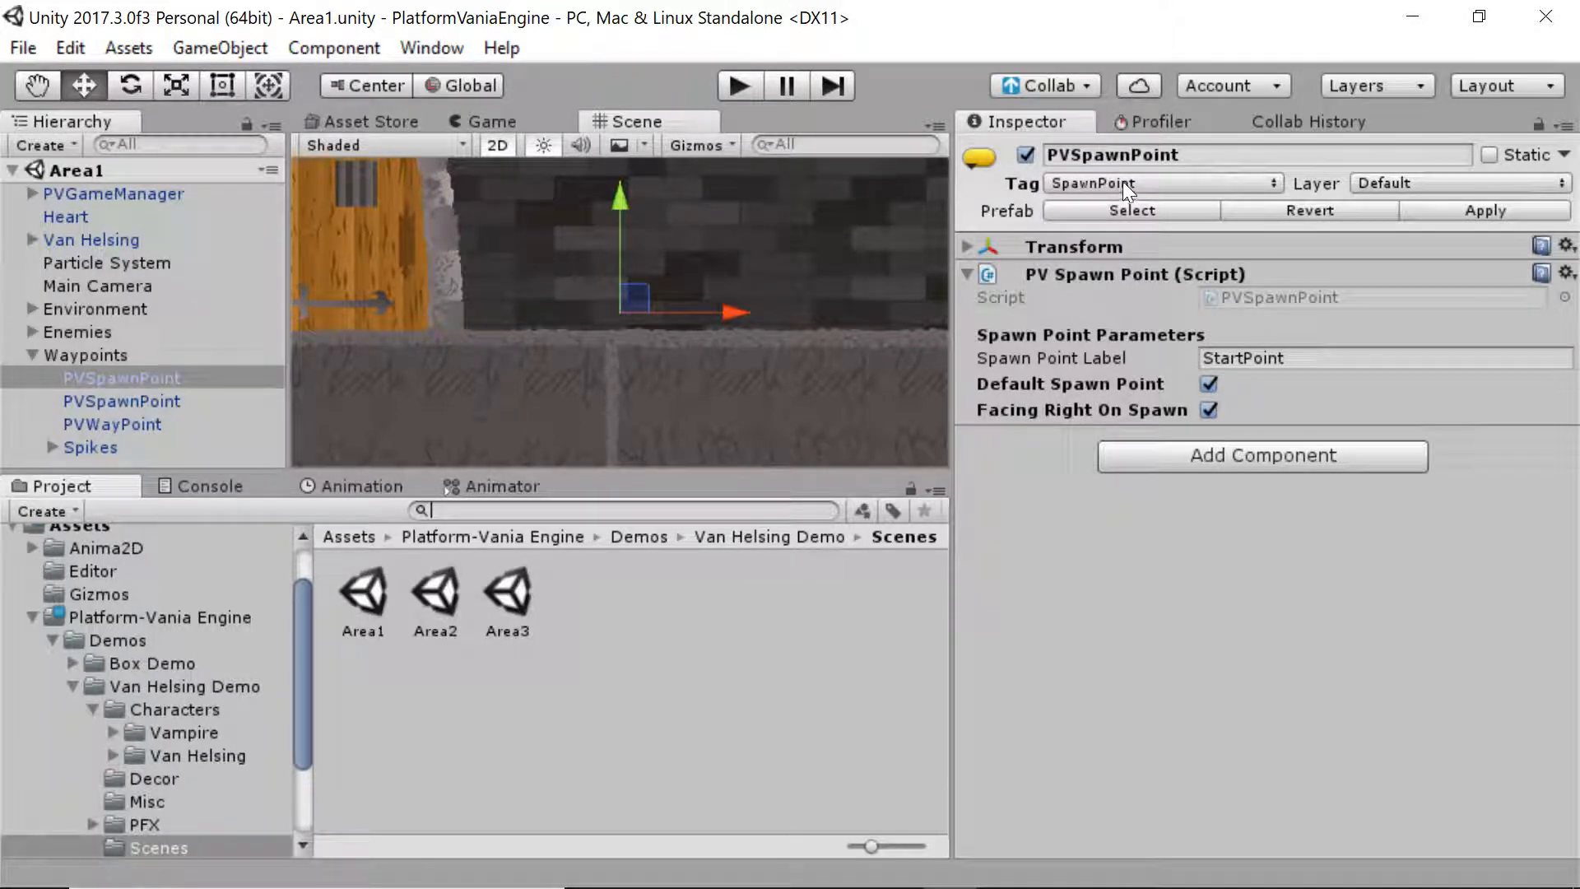
{"action": "left_click", "coordinate": [1143, 267]}
{"action": "left_click", "coordinate": [1156, 274]}
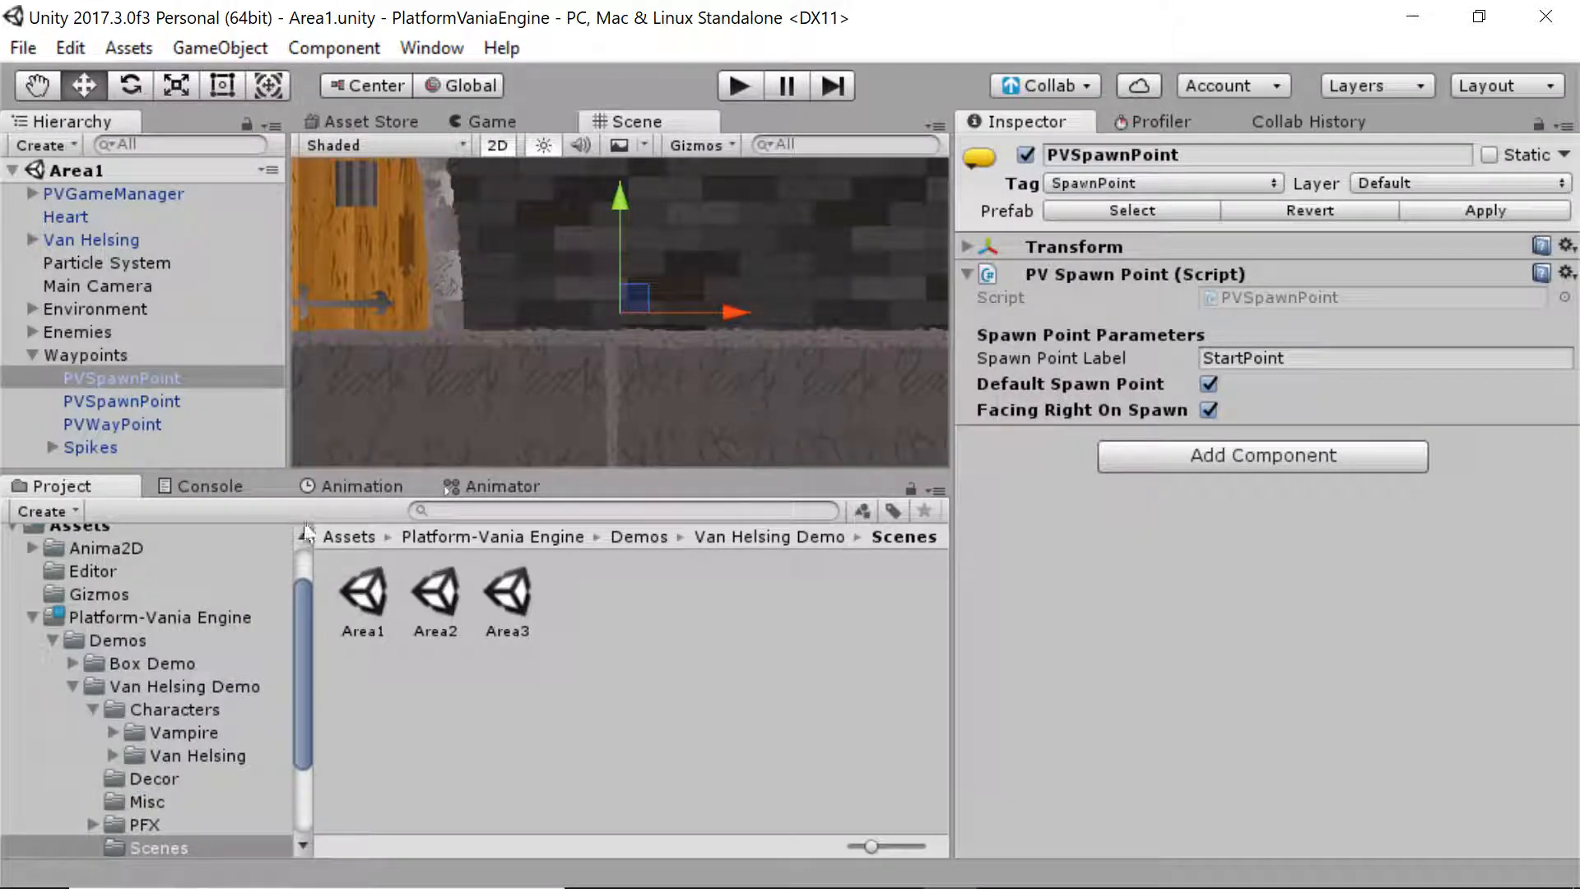
{"action": "left_click", "coordinate": [546, 510]}
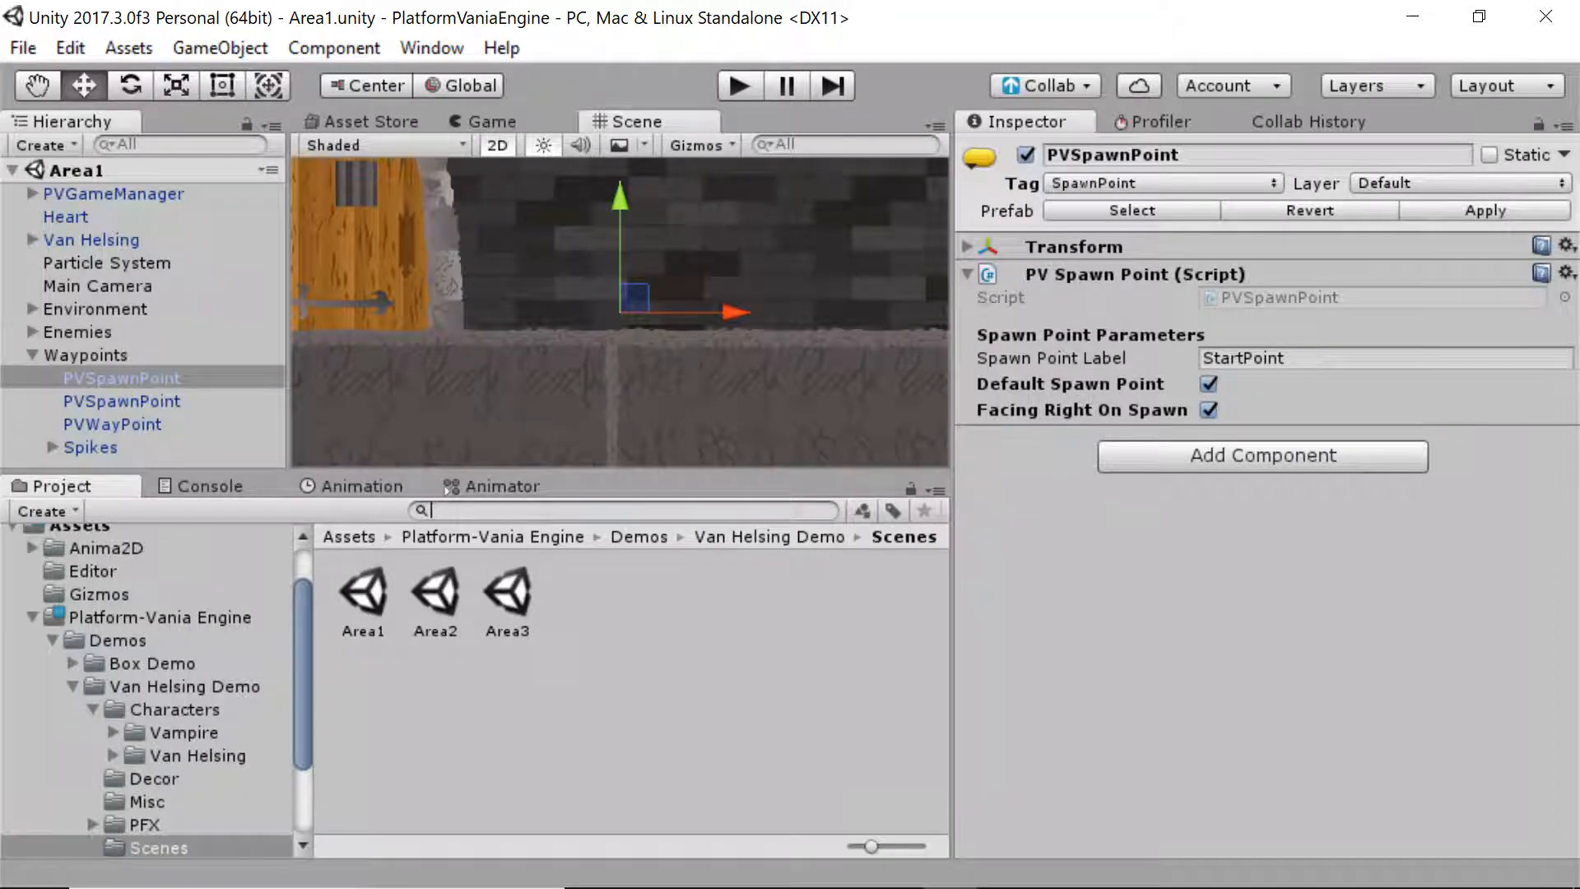
{"action": "left_click", "coordinate": [73, 686]}
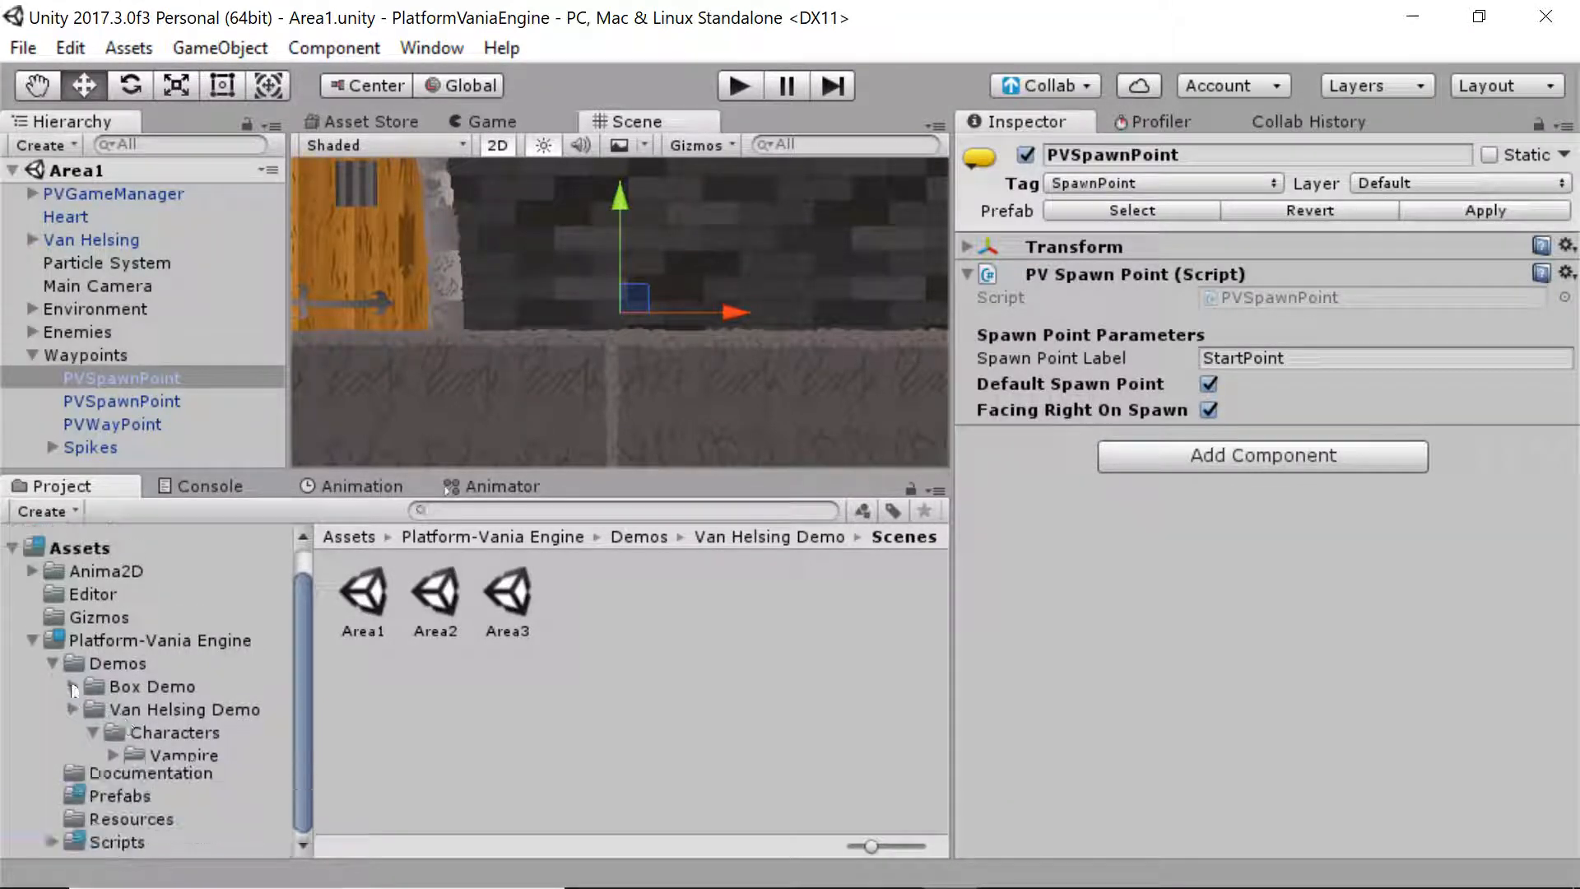
{"action": "left_click", "coordinate": [115, 788]}
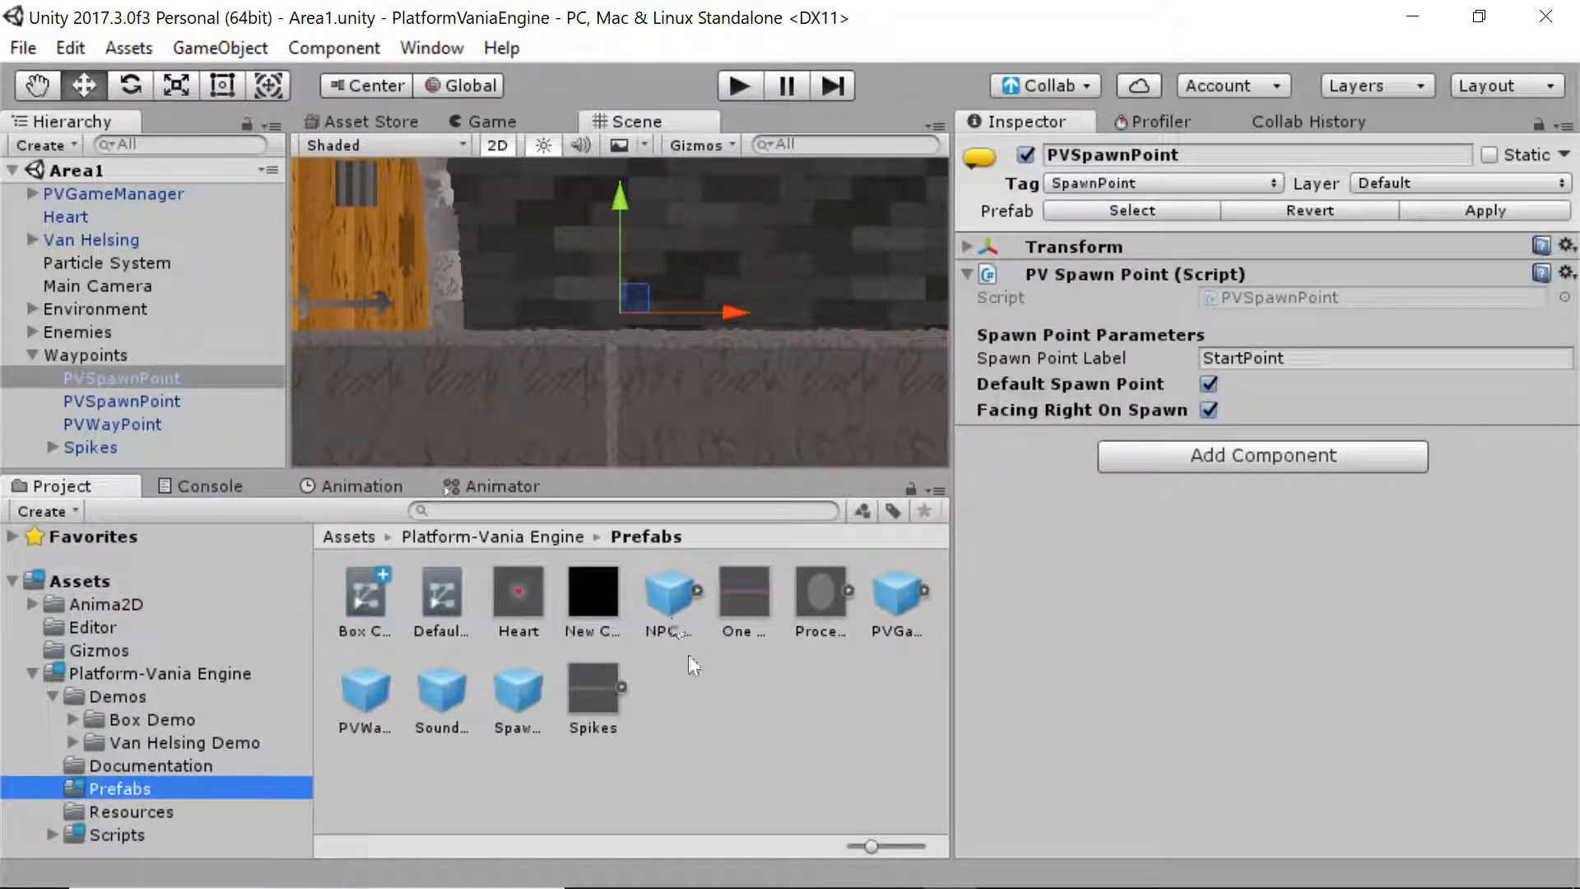
{"action": "left_click_drag", "start_coordinate": [518, 692], "coordinate": [562, 311]}
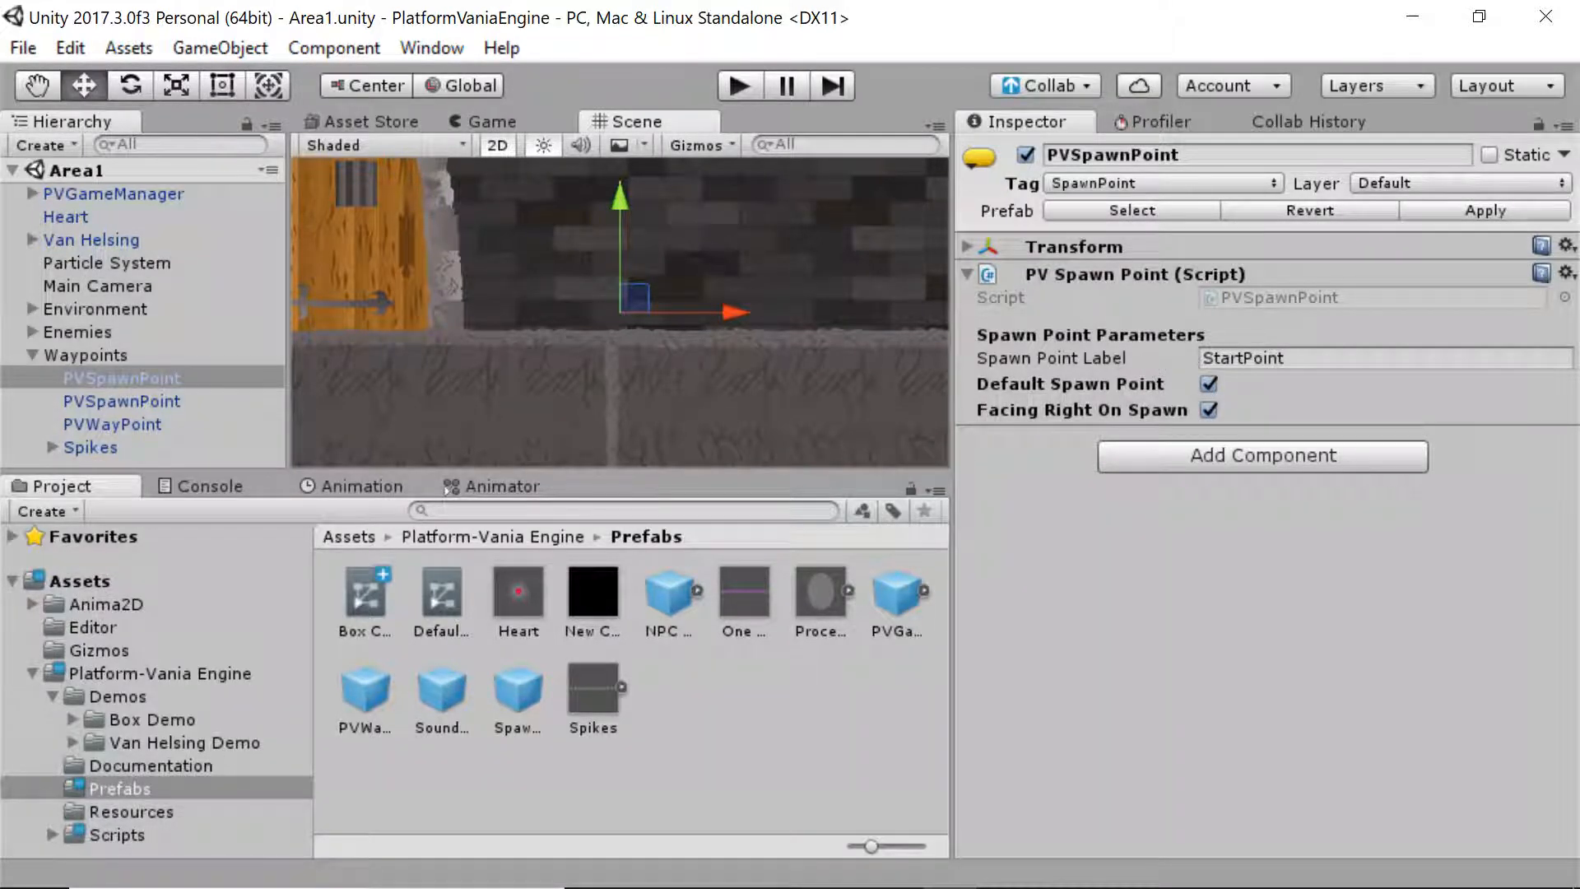
{"action": "left_click", "coordinate": [1275, 358]}
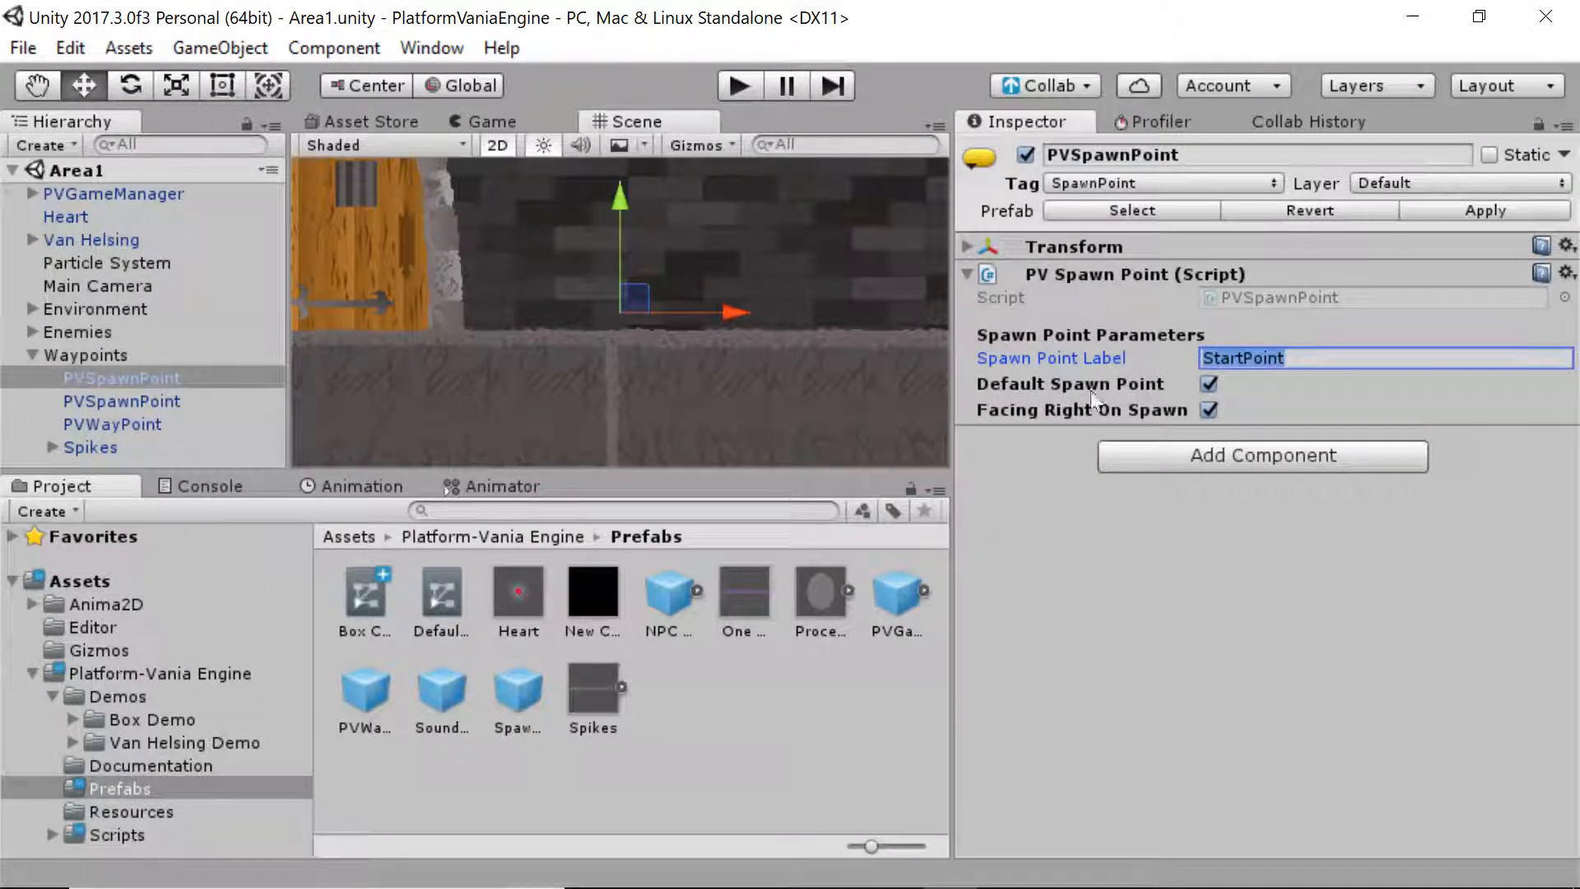
Play-test Area1 with Facing Right On Spawn unticked, then again with it re-ticked
{"action": "left_click_drag", "start_coordinate": [951, 417], "coordinate": [893, 417]}
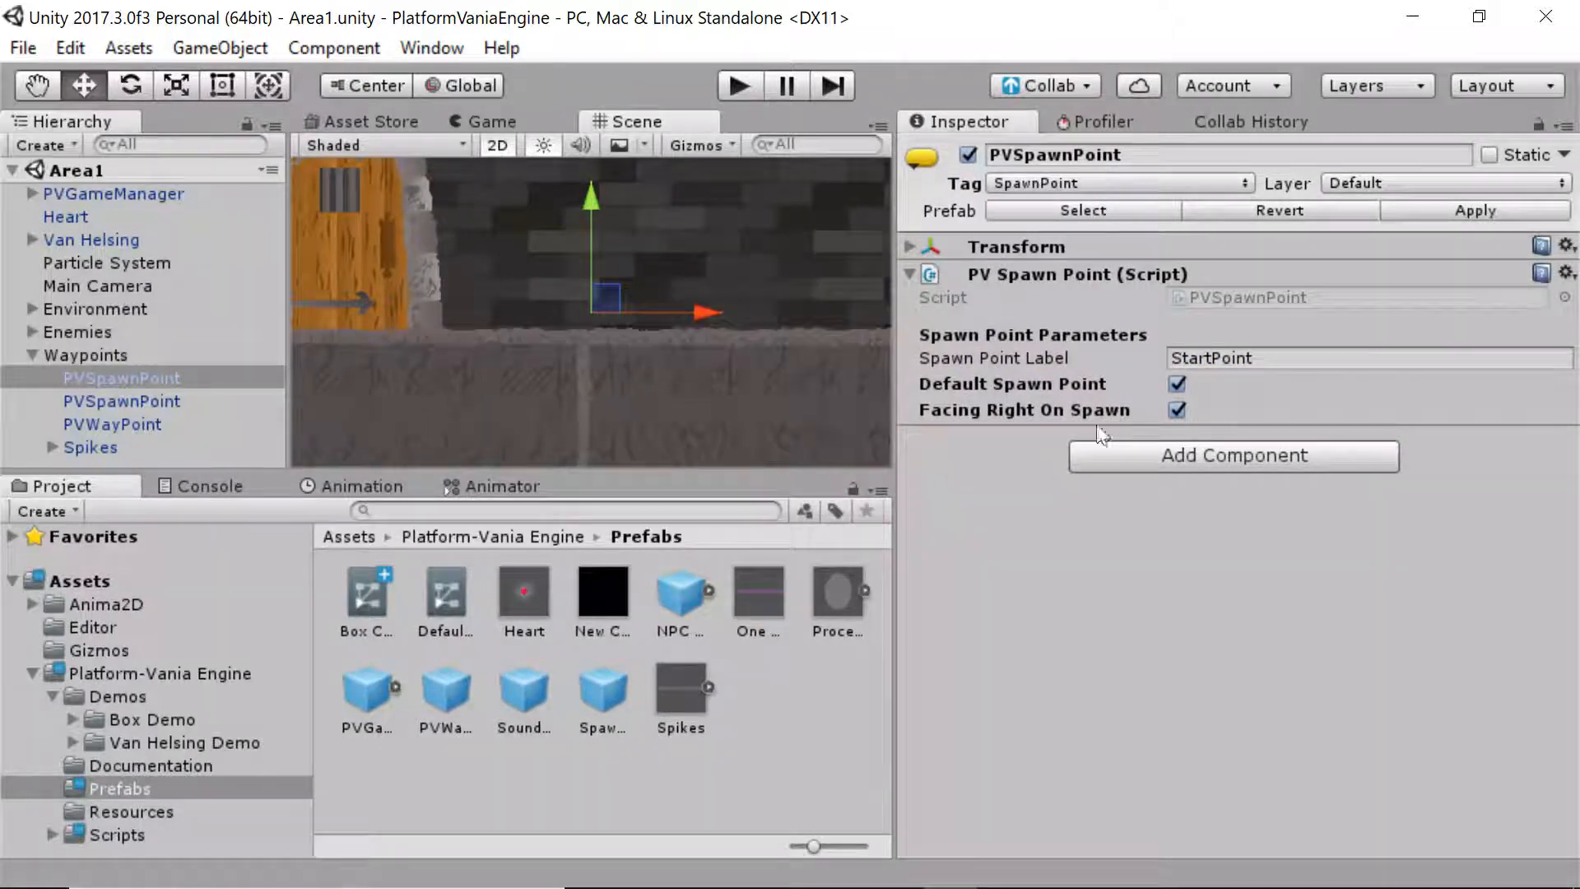
{"action": "left_click", "coordinate": [1178, 410]}
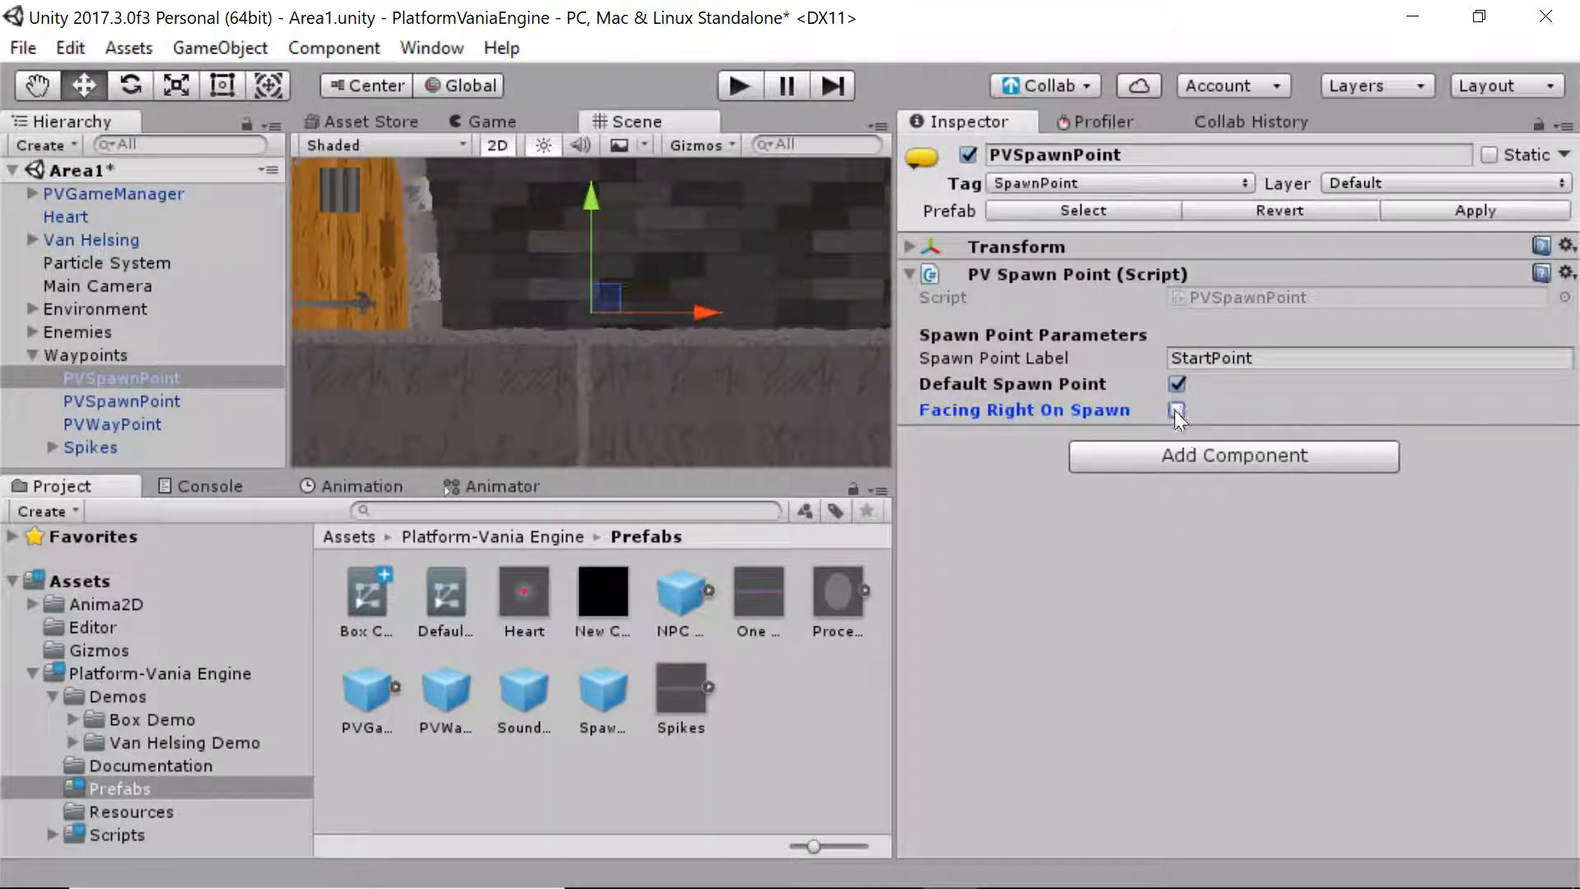
{"action": "left_click", "coordinate": [724, 84]}
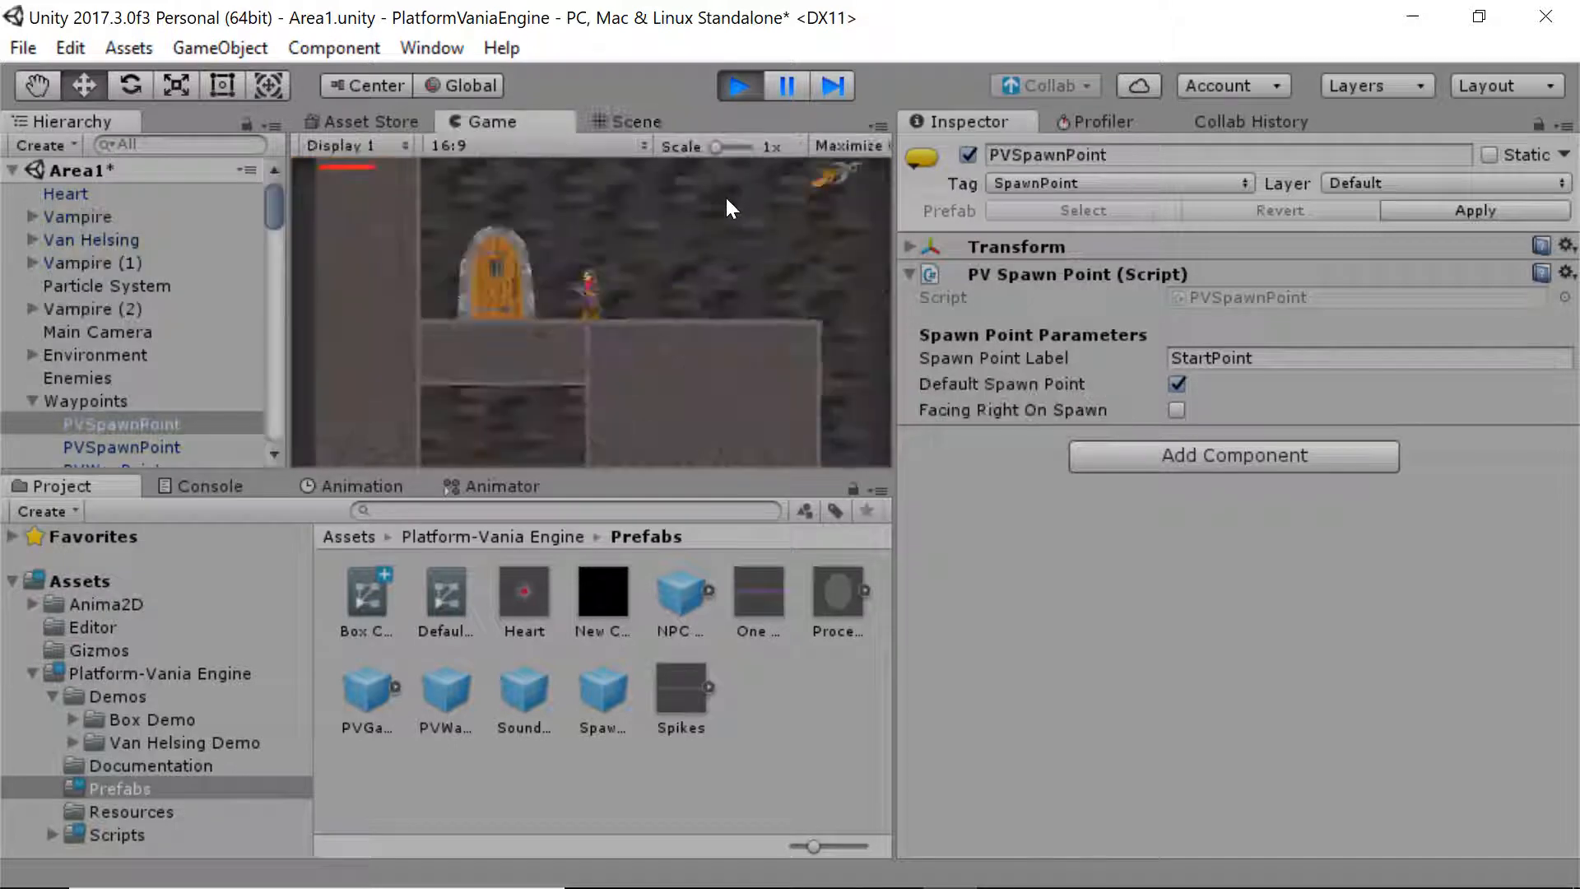
{"action": "left_click", "coordinate": [732, 85]}
{"action": "left_click", "coordinate": [1176, 409]}
{"action": "left_click", "coordinate": [735, 84]}
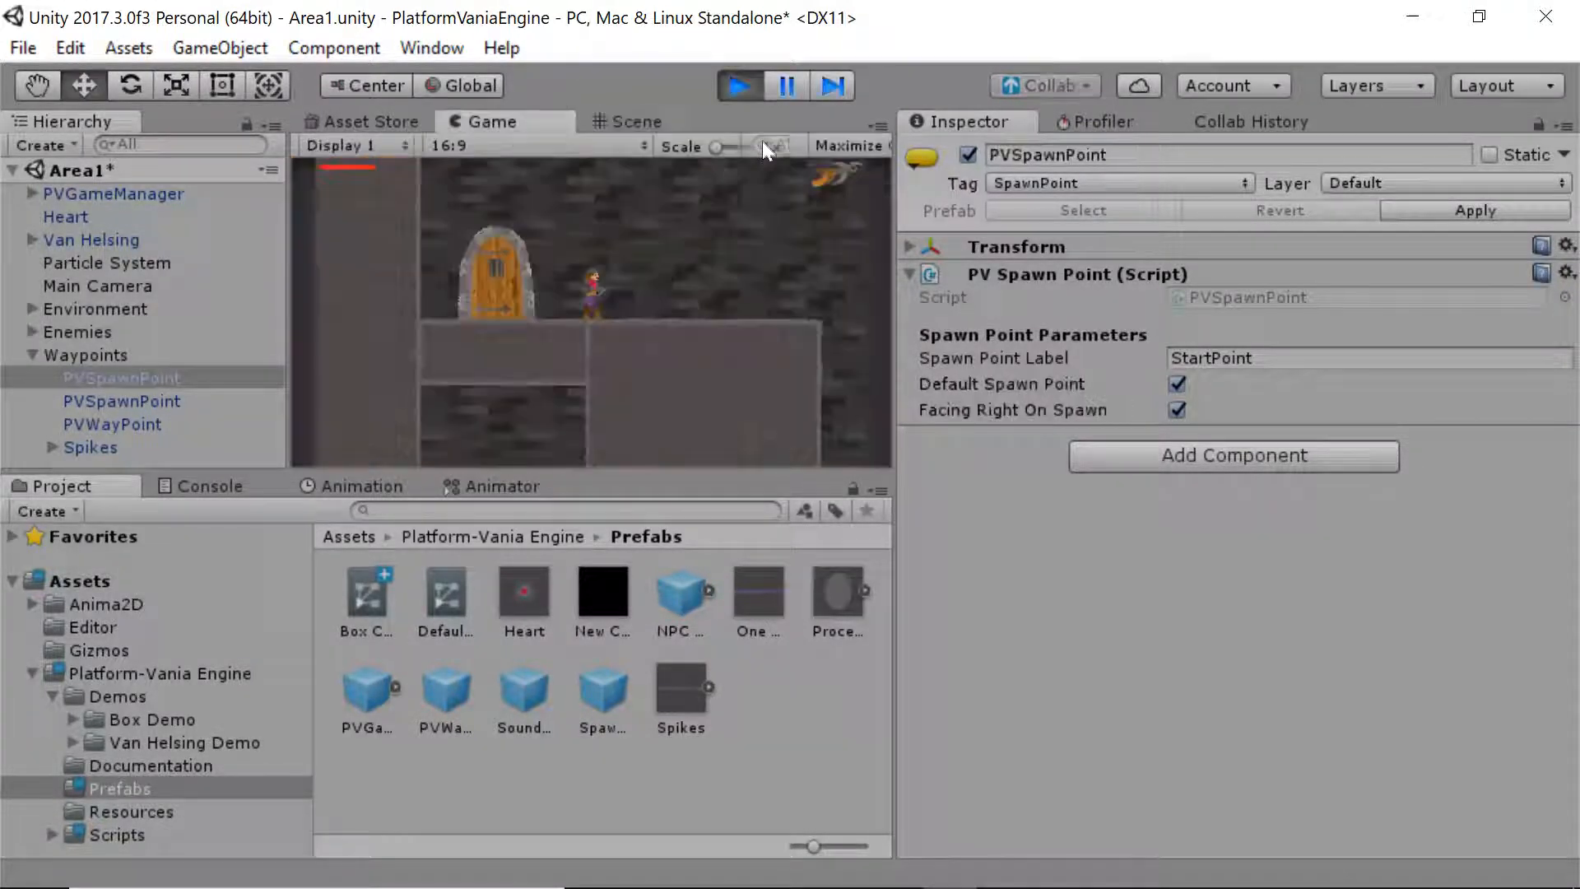
Walk the character left and right, then end the Area1 play test
{"action": "key", "text": "Left"}
{"action": "key", "text": "Right"}
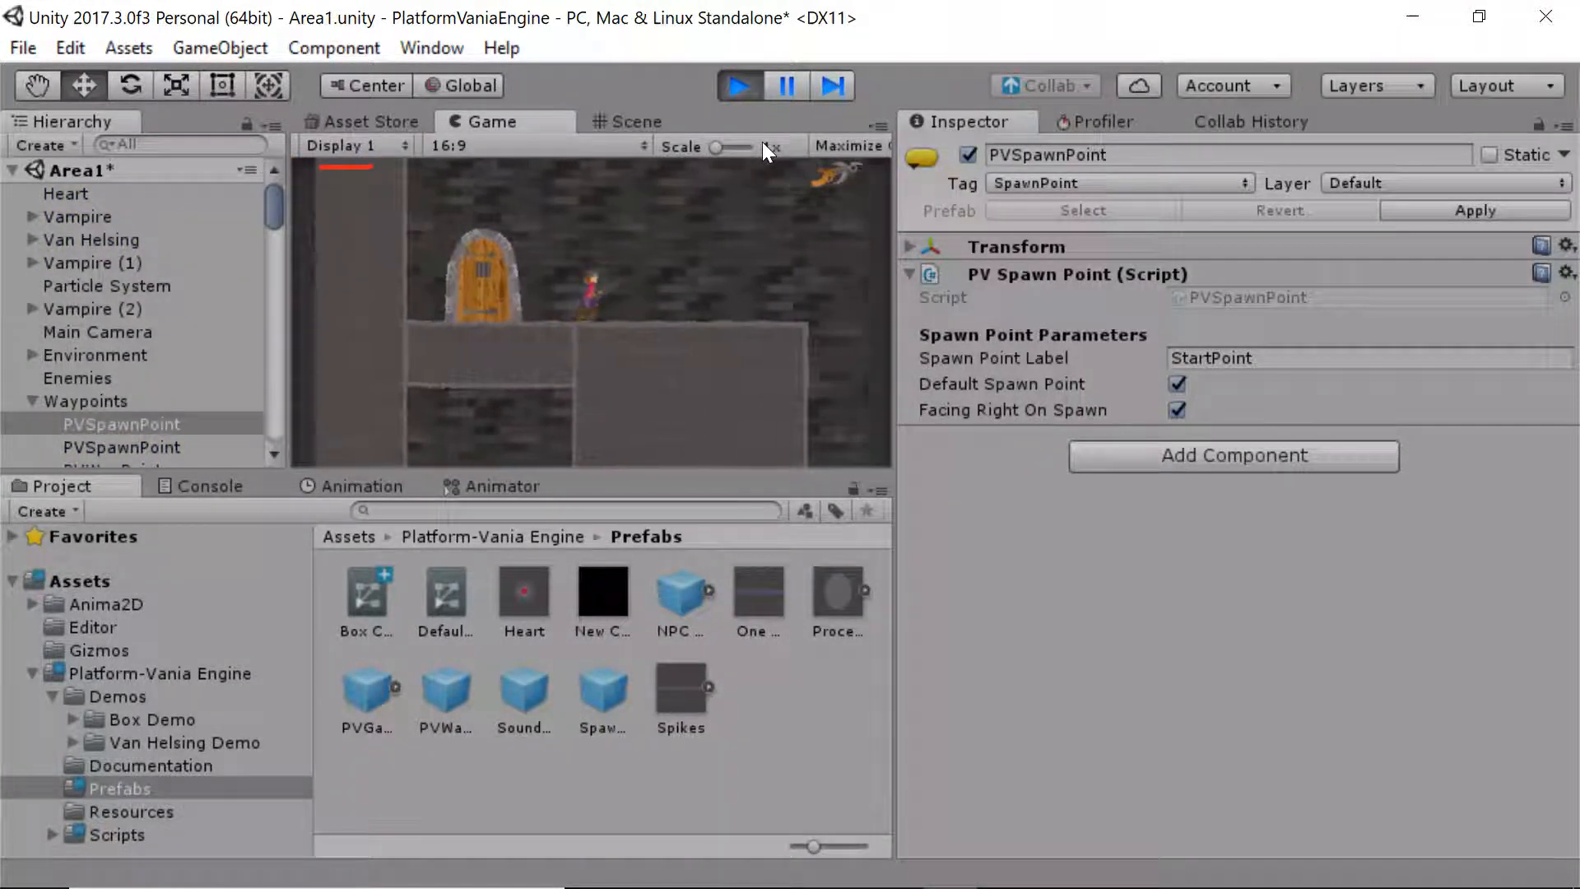
{"action": "left_click", "coordinate": [738, 85]}
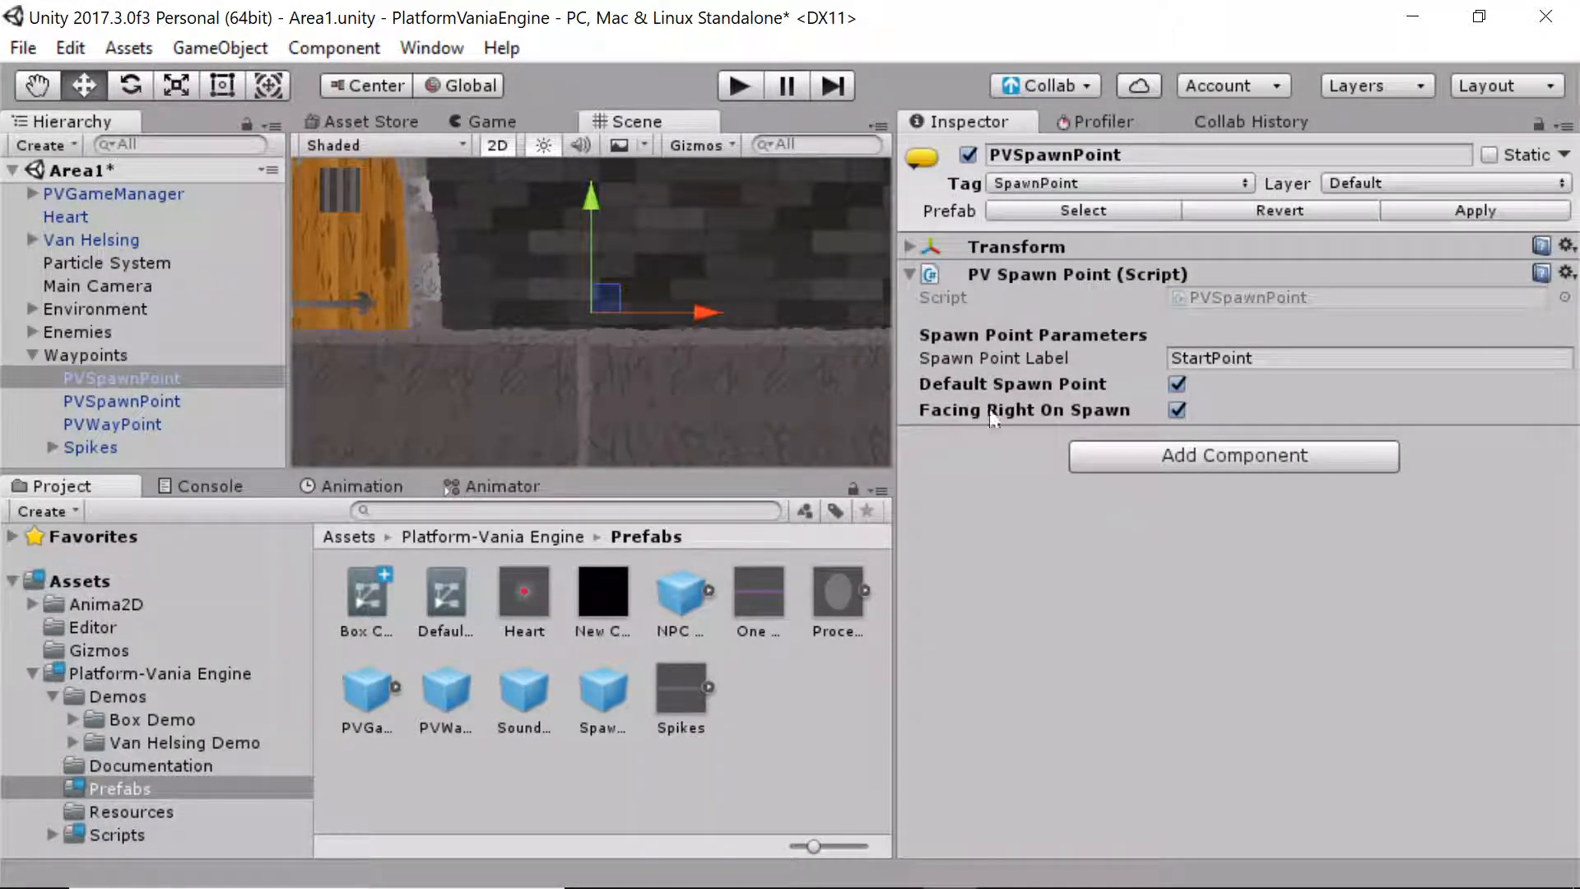
Widen the Scene view, check the Spawn Point Label, and pan back to the castle door
{"action": "left_click_drag", "start_coordinate": [884, 424], "coordinate": [1019, 426]}
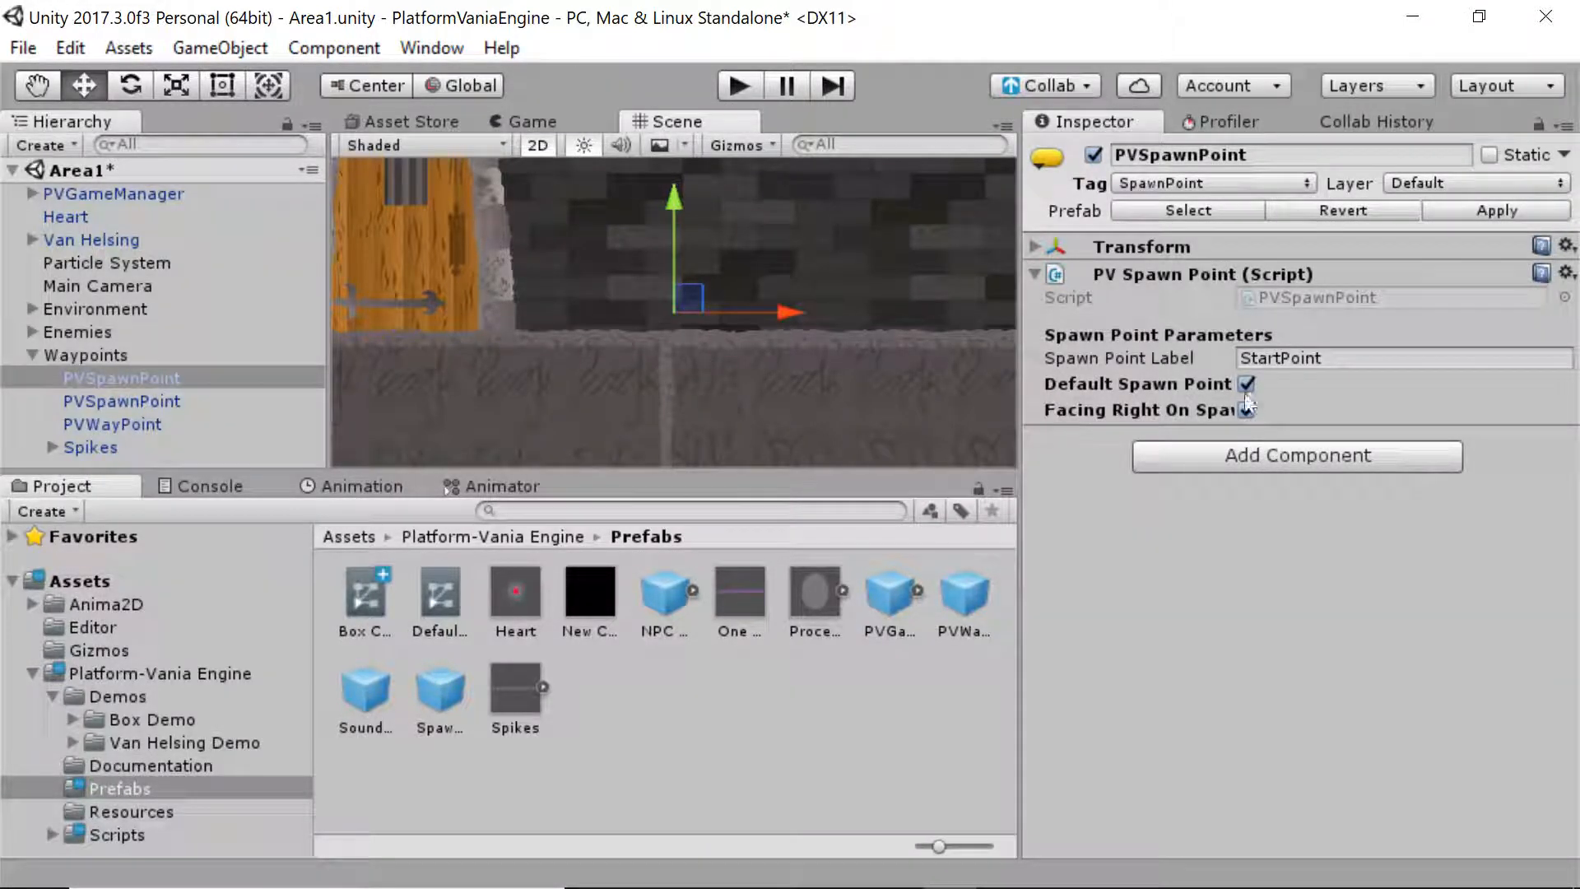
{"action": "left_click", "coordinate": [1337, 357]}
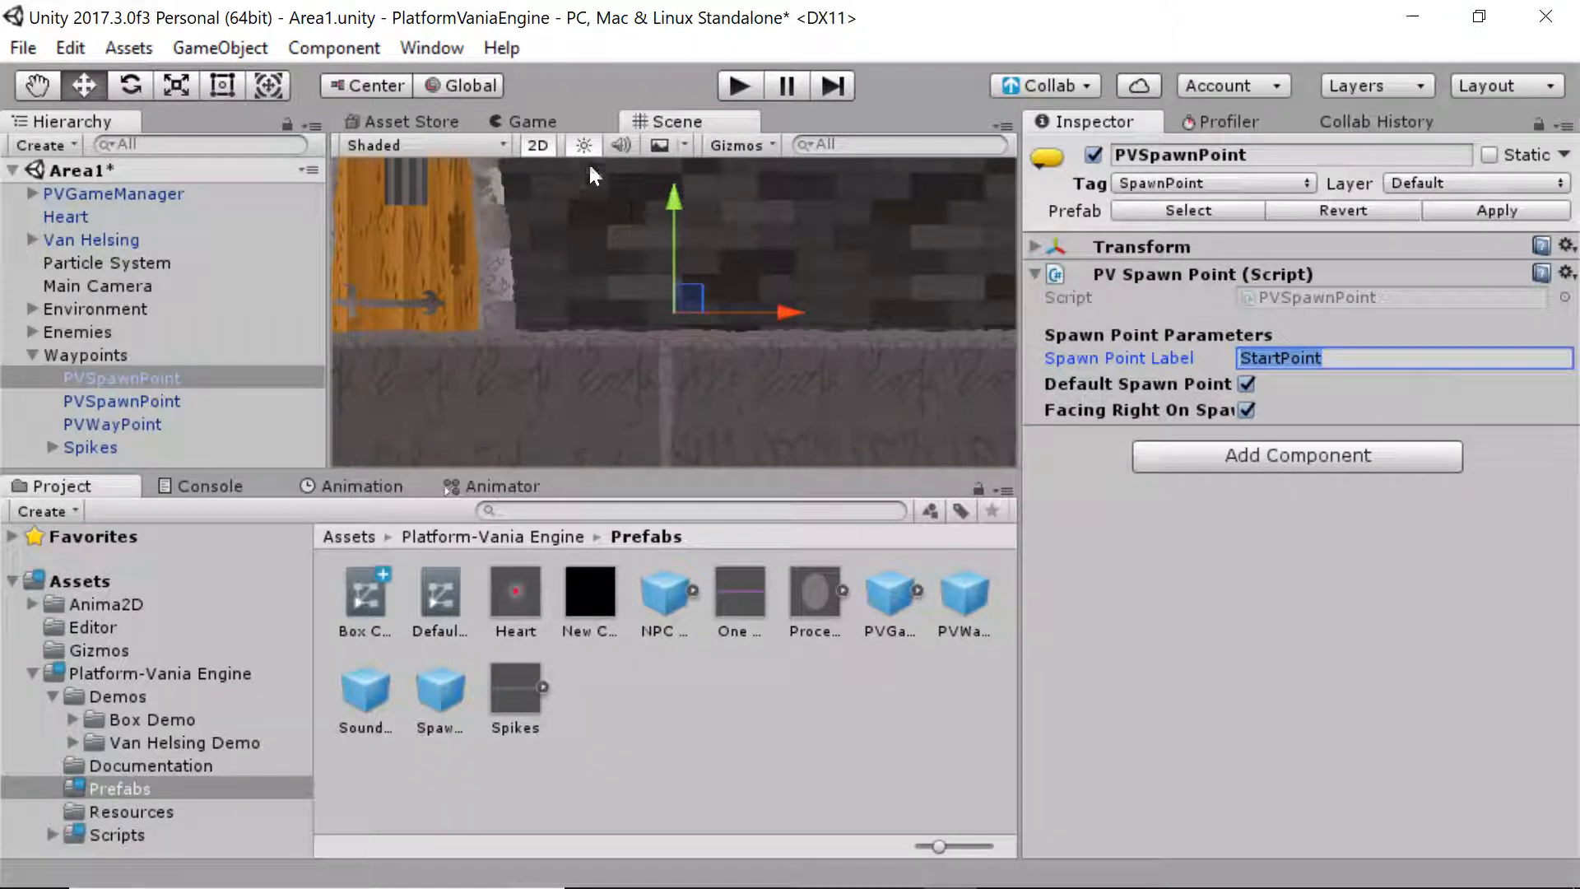
{"action": "left_click", "coordinate": [527, 121]}
{"action": "left_click", "coordinate": [677, 122]}
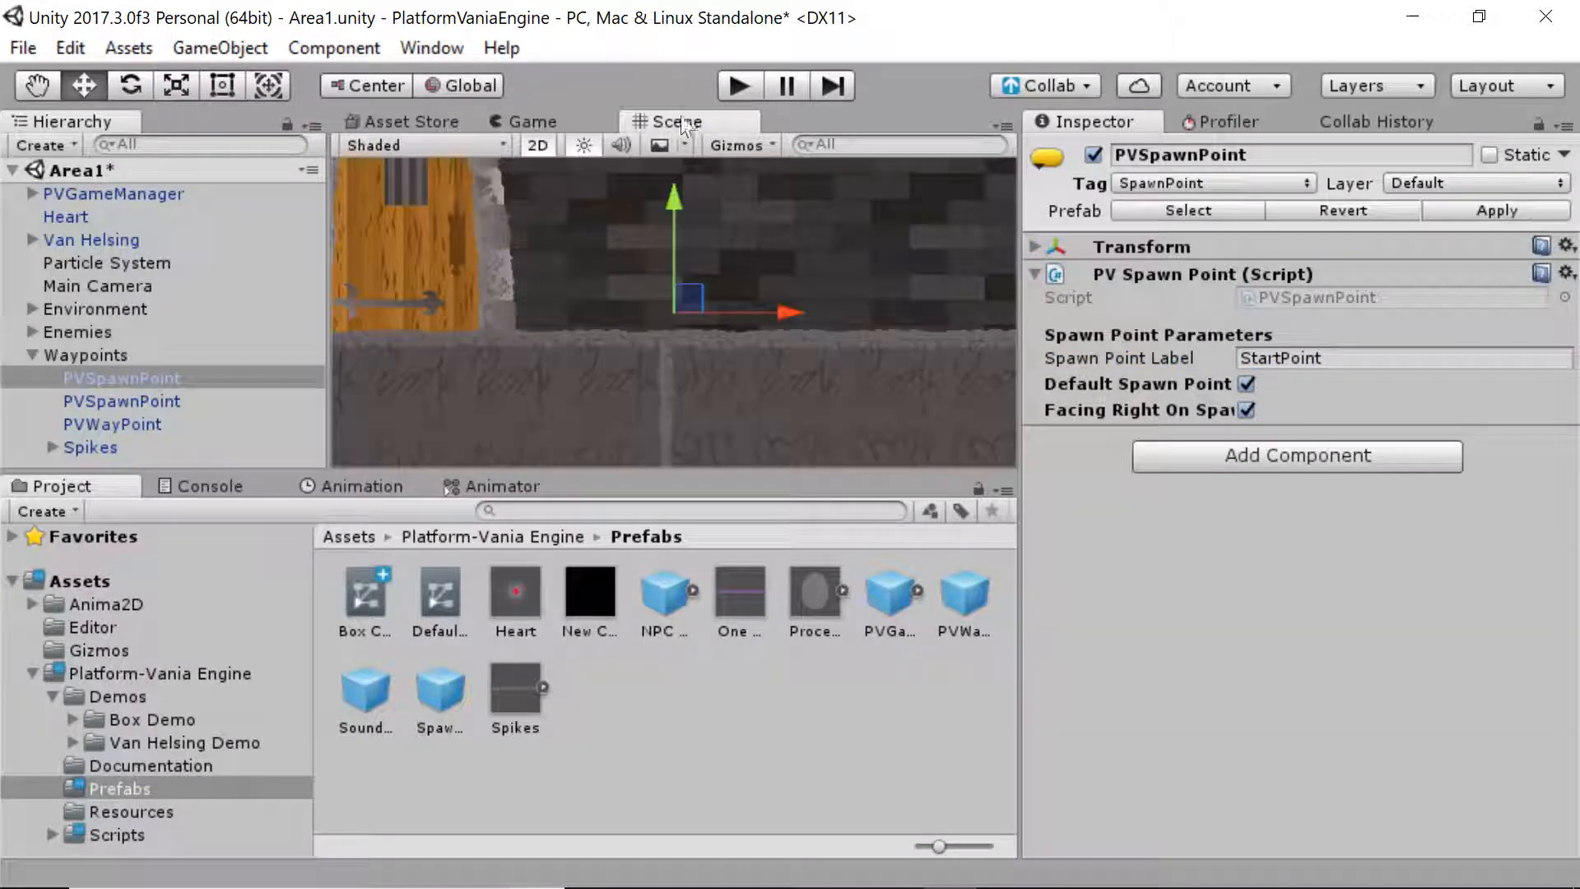
{"action": "scroll", "coordinate": [680, 313], "scroll_direction": "down", "scroll_amount": 20}
{"action": "middle_click_drag", "start_coordinate": [642, 295], "coordinate": [137, 366]}
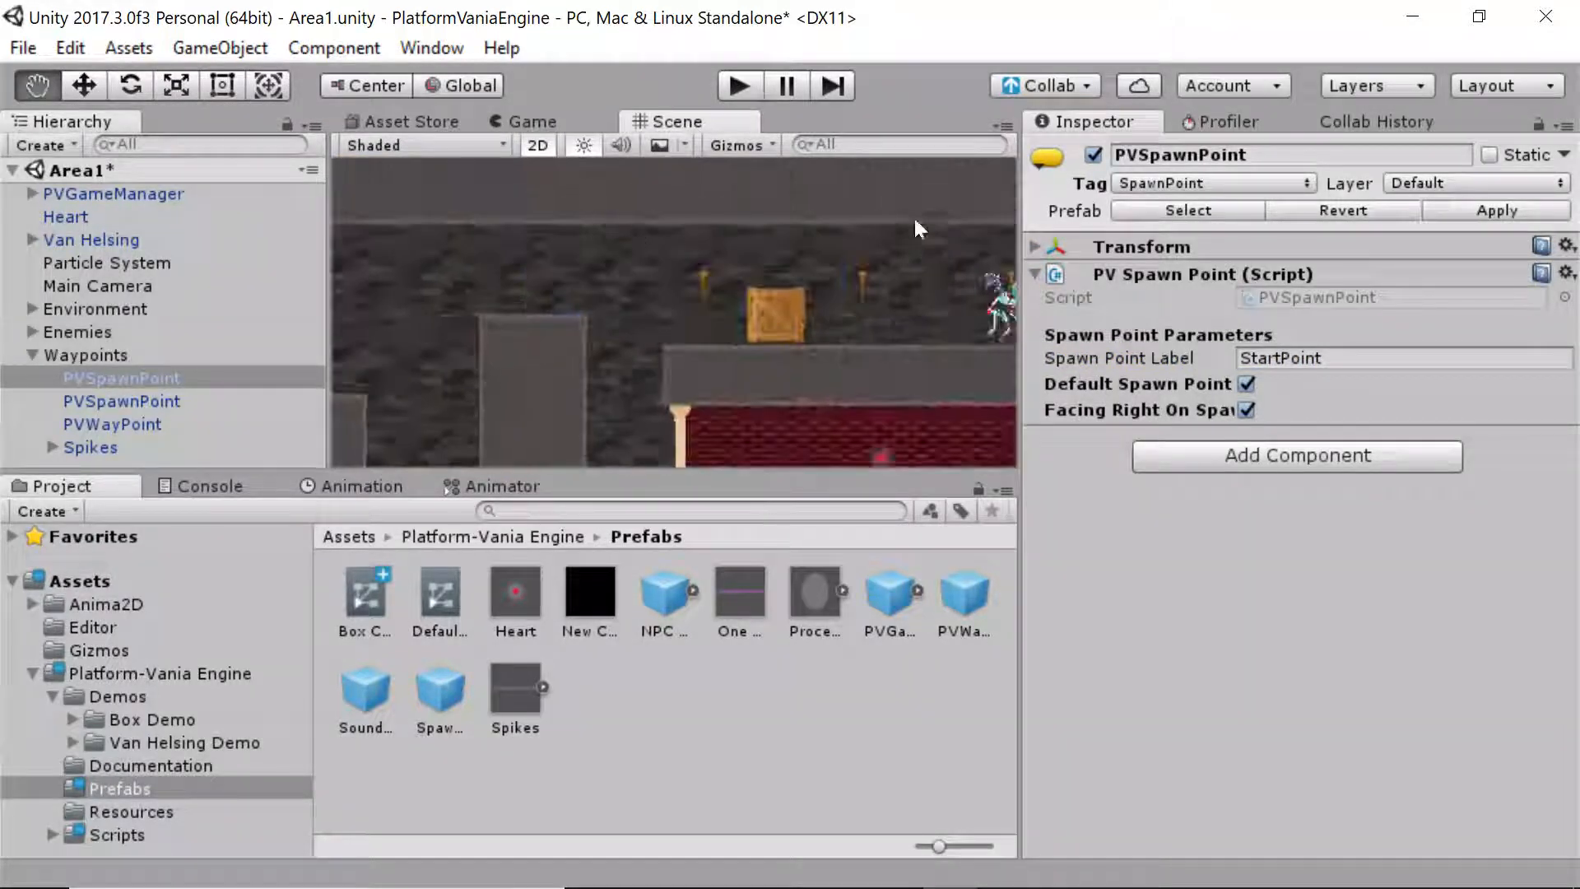
{"action": "middle_click_drag", "start_coordinate": [913, 215], "coordinate": [214, 239]}
Select the castle door's PVWayPoint object in the Hierarchy
{"action": "left_click", "coordinate": [569, 348]}
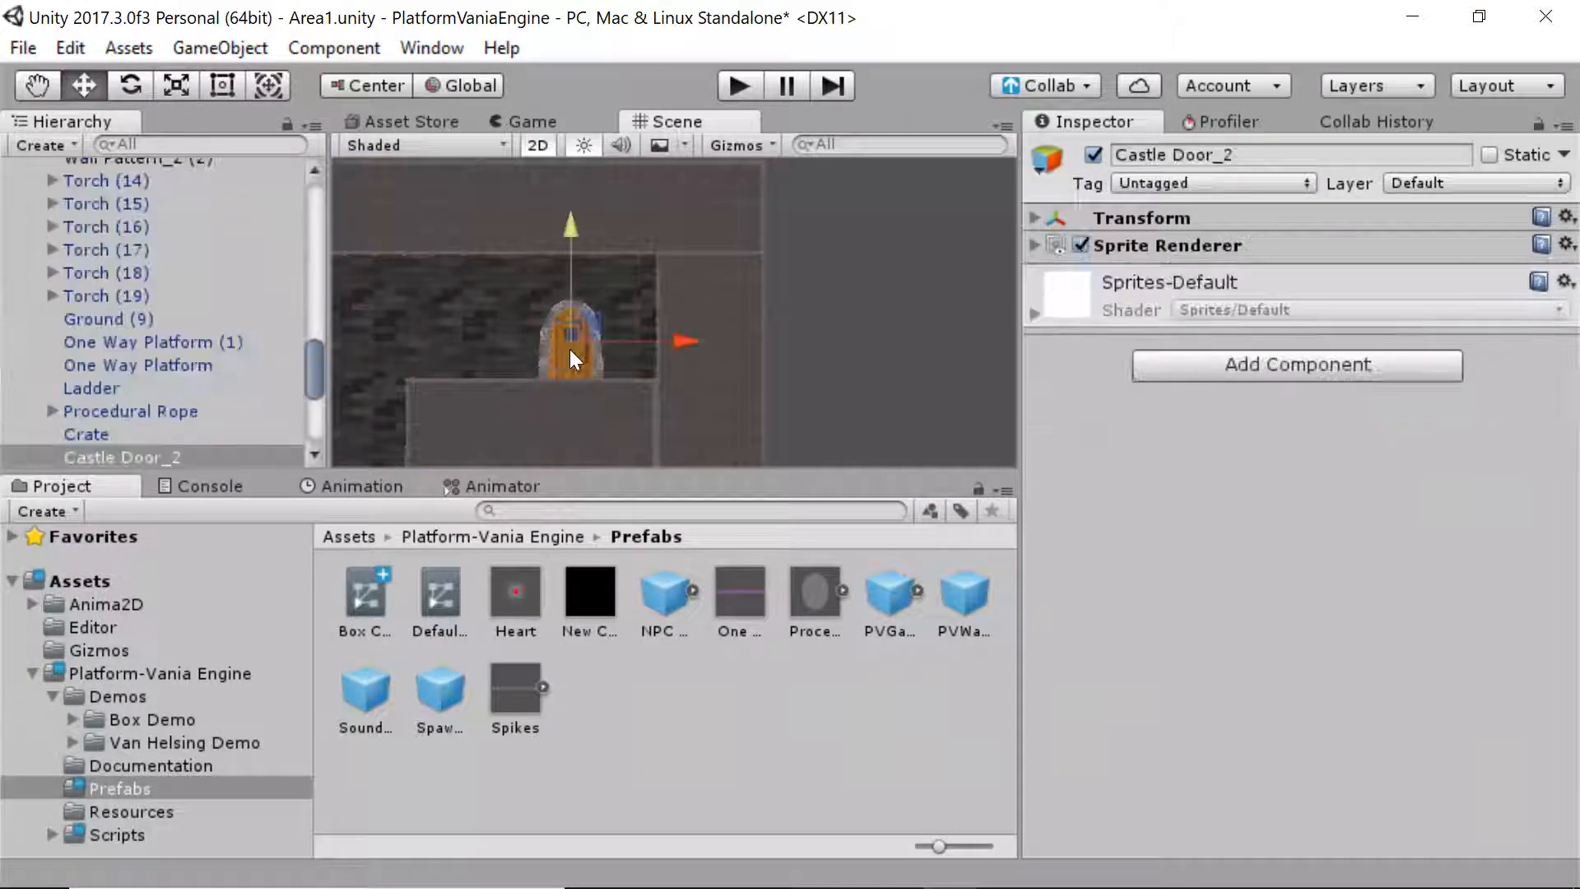
{"action": "left_click_drag", "start_coordinate": [314, 375], "coordinate": [311, 206]}
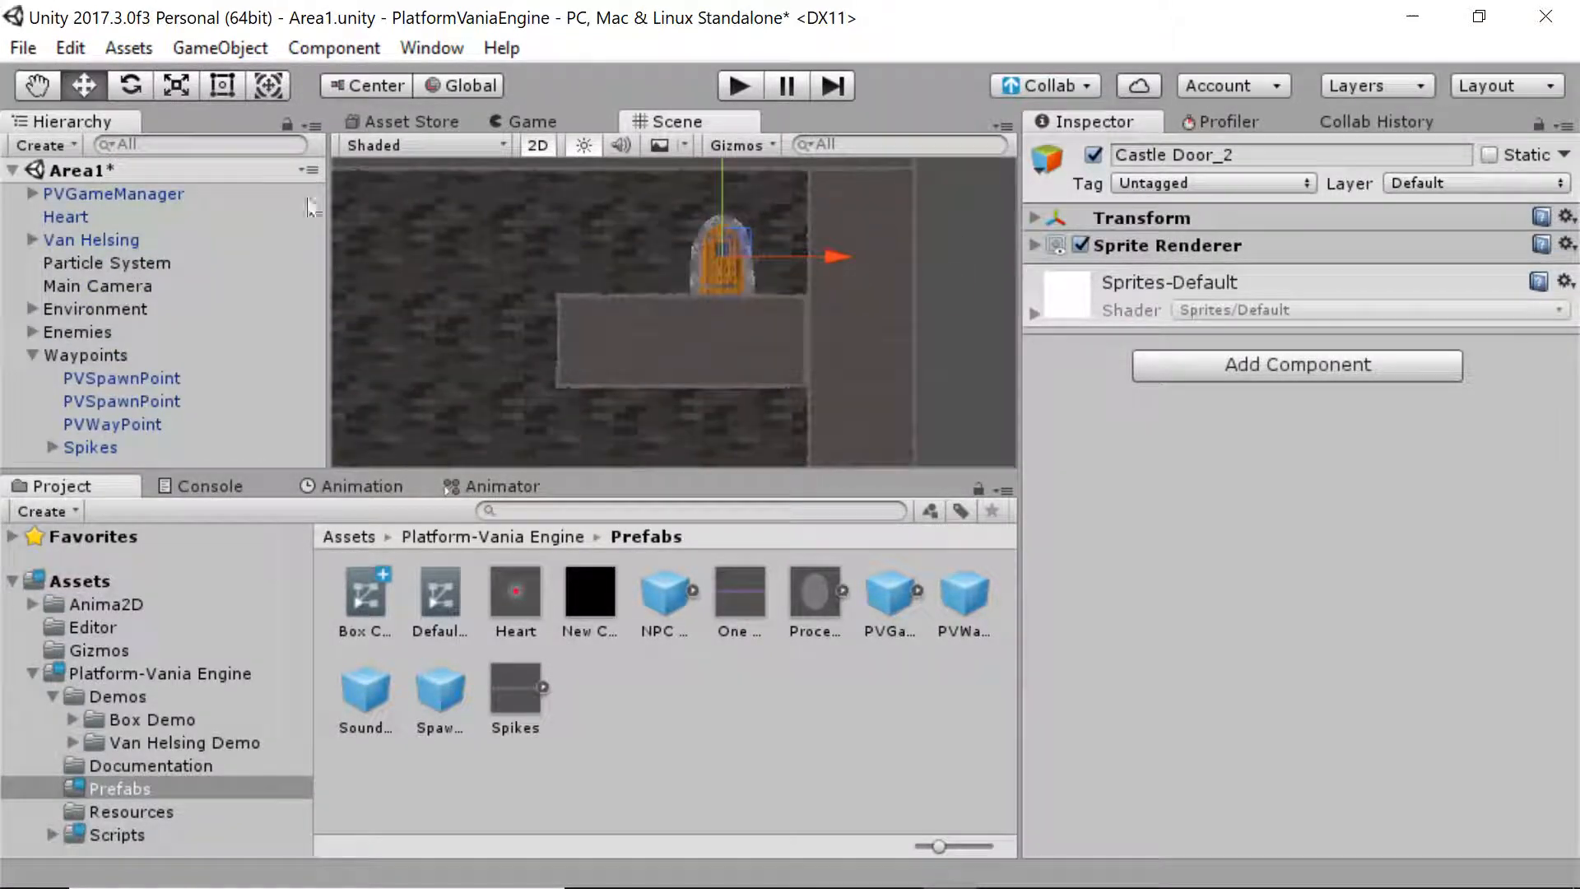
{"action": "left_click", "coordinate": [184, 422]}
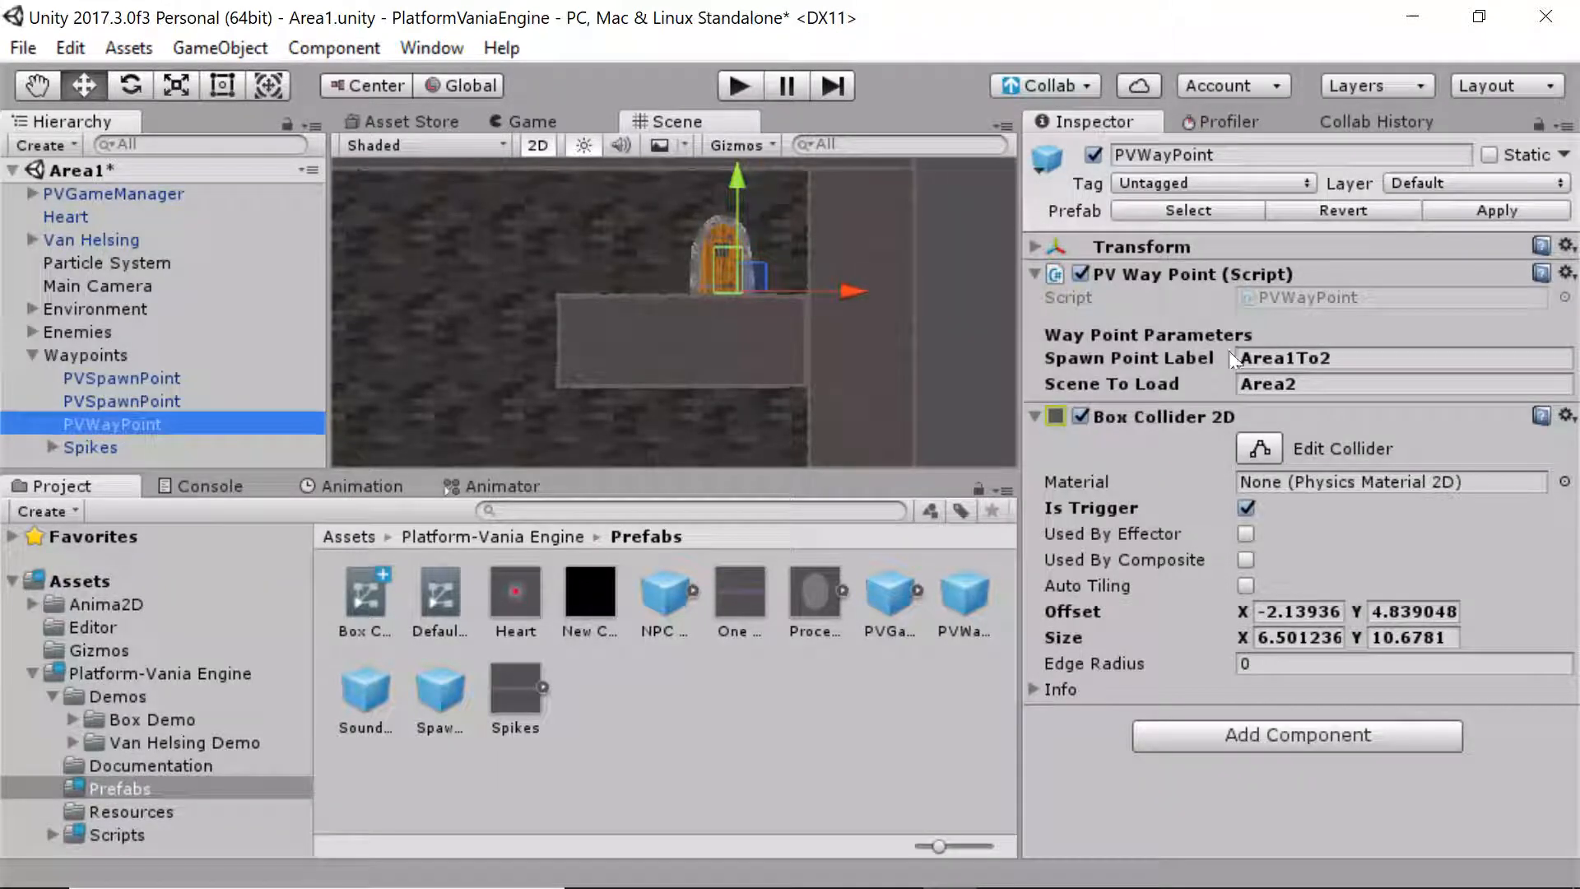
Confirm Scene To Load is Area2, then open the Van Helsing Demo Scenes folder
{"action": "left_click", "coordinate": [1308, 385]}
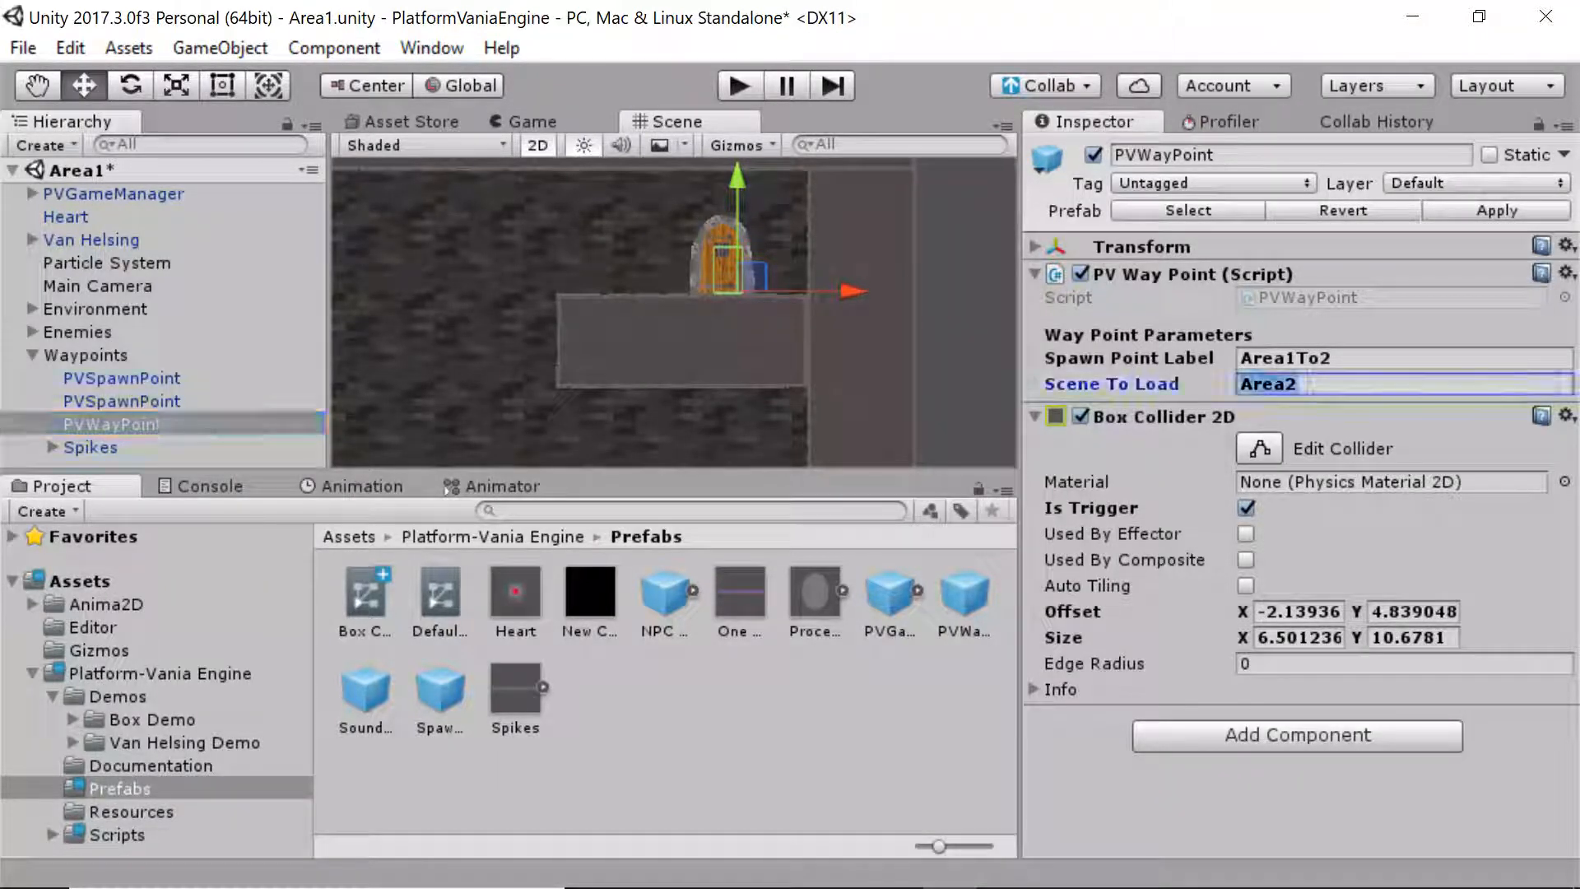
{"action": "left_click", "coordinate": [576, 510]}
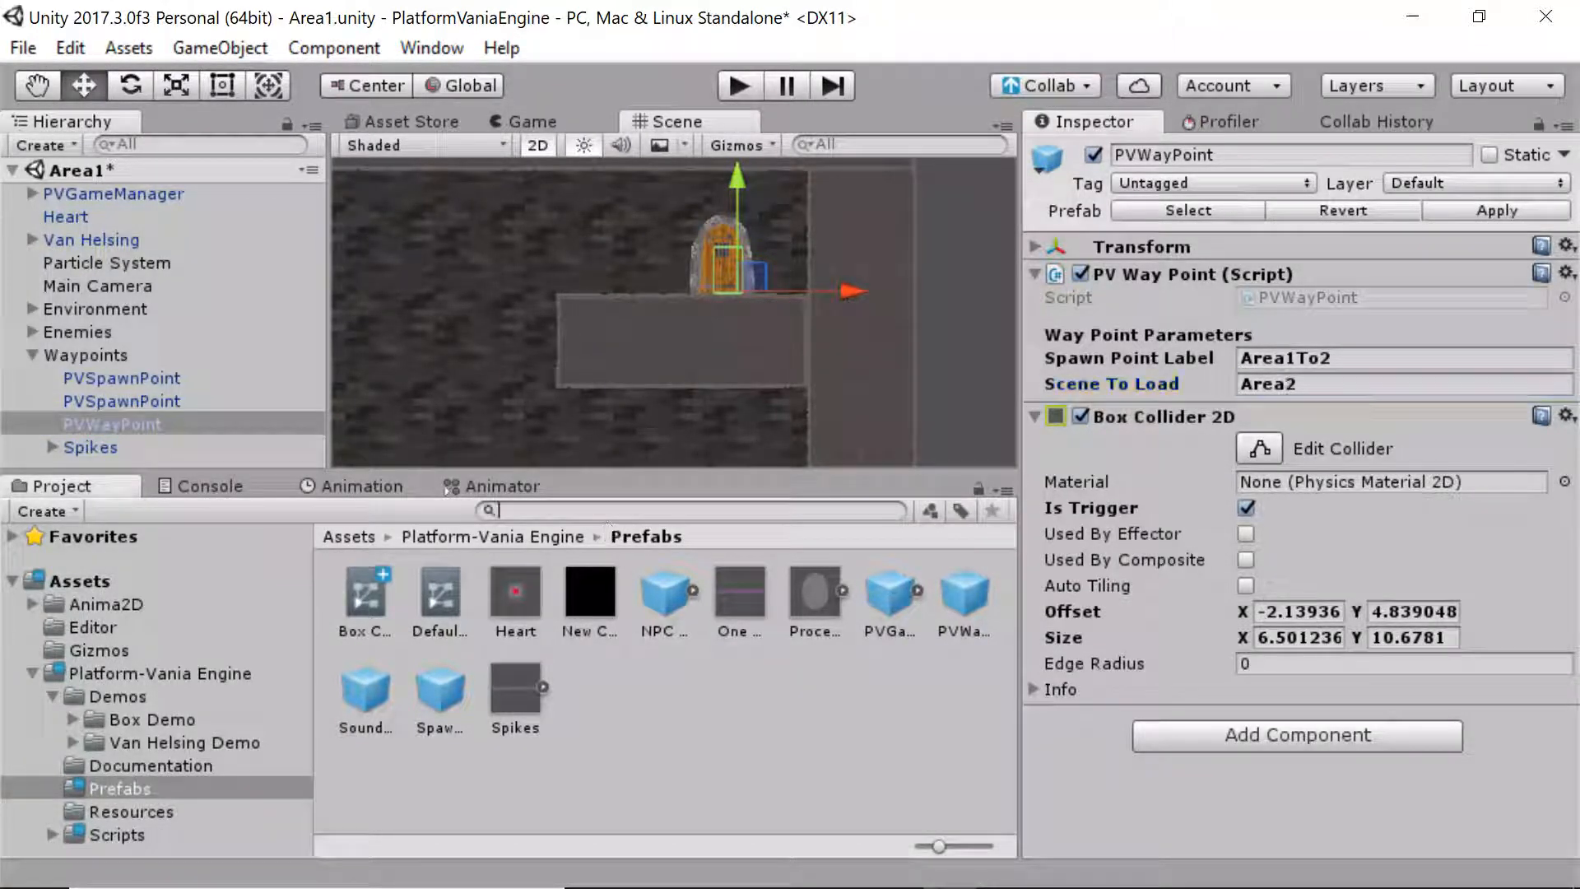
{"action": "left_click", "coordinate": [184, 742]}
{"action": "double_click", "coordinate": [646, 605]}
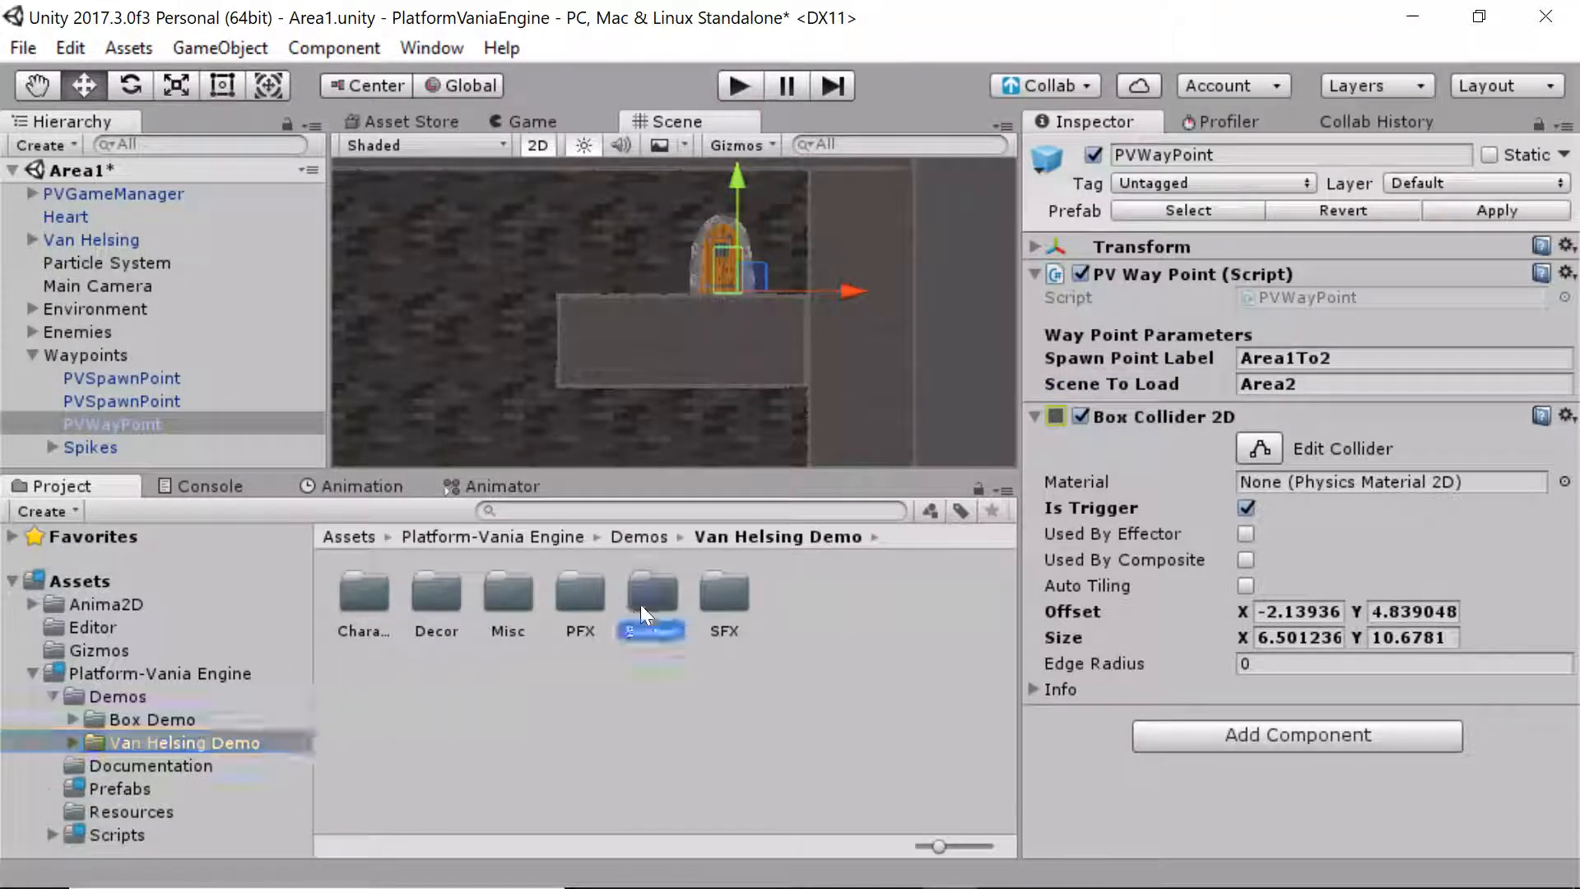
Select the Area2 scene asset and check the Build Settings scenes list
{"action": "left_click", "coordinate": [446, 617]}
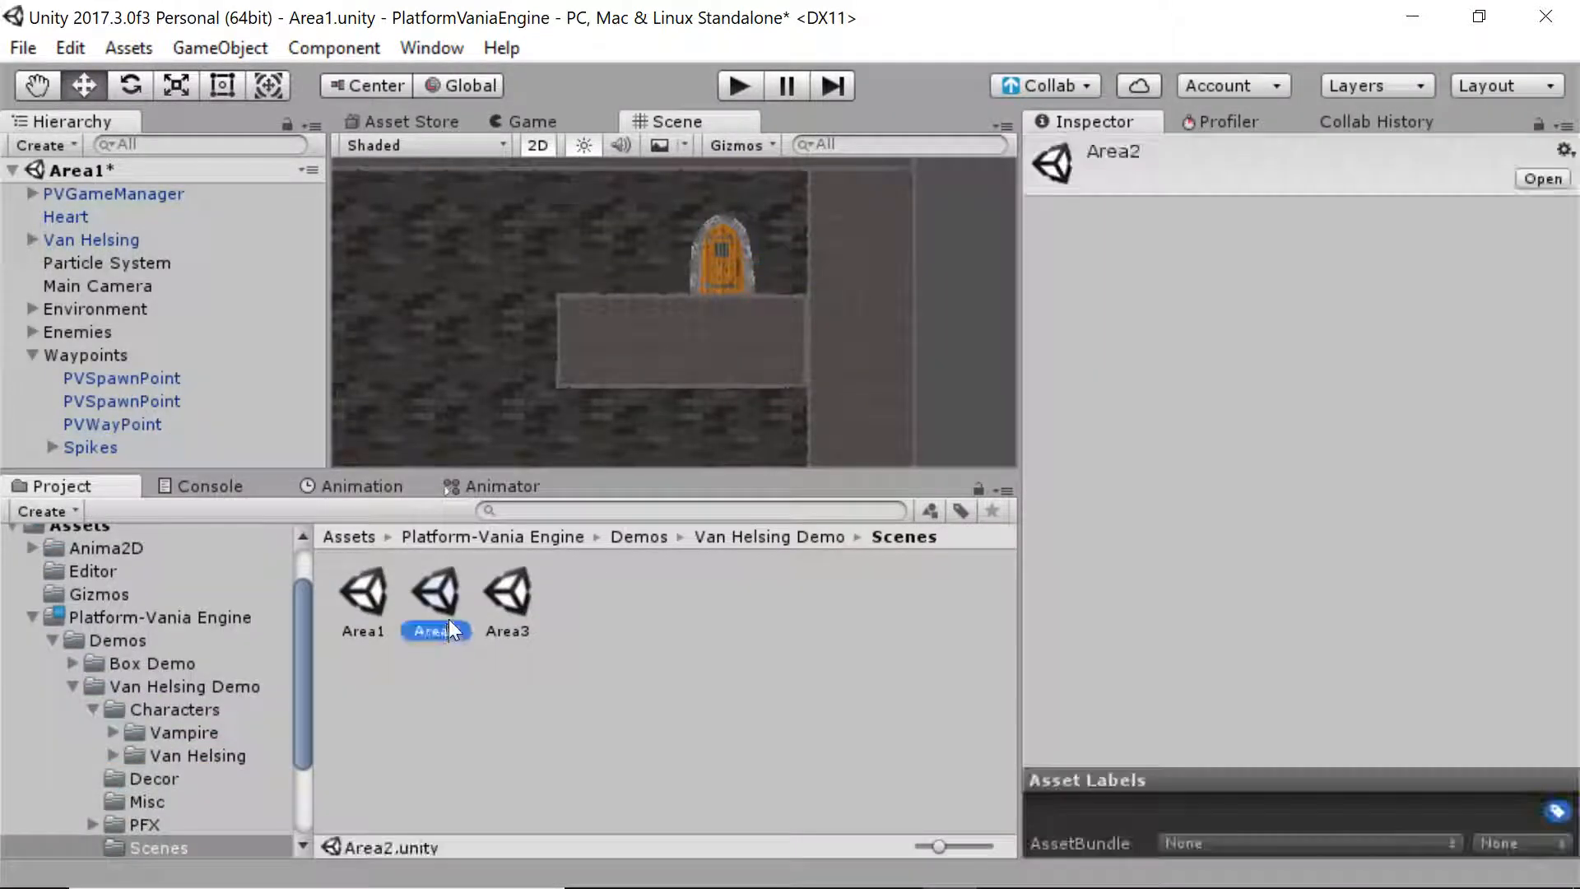
{"action": "left_click", "coordinate": [25, 48]}
{"action": "left_click", "coordinate": [99, 332]}
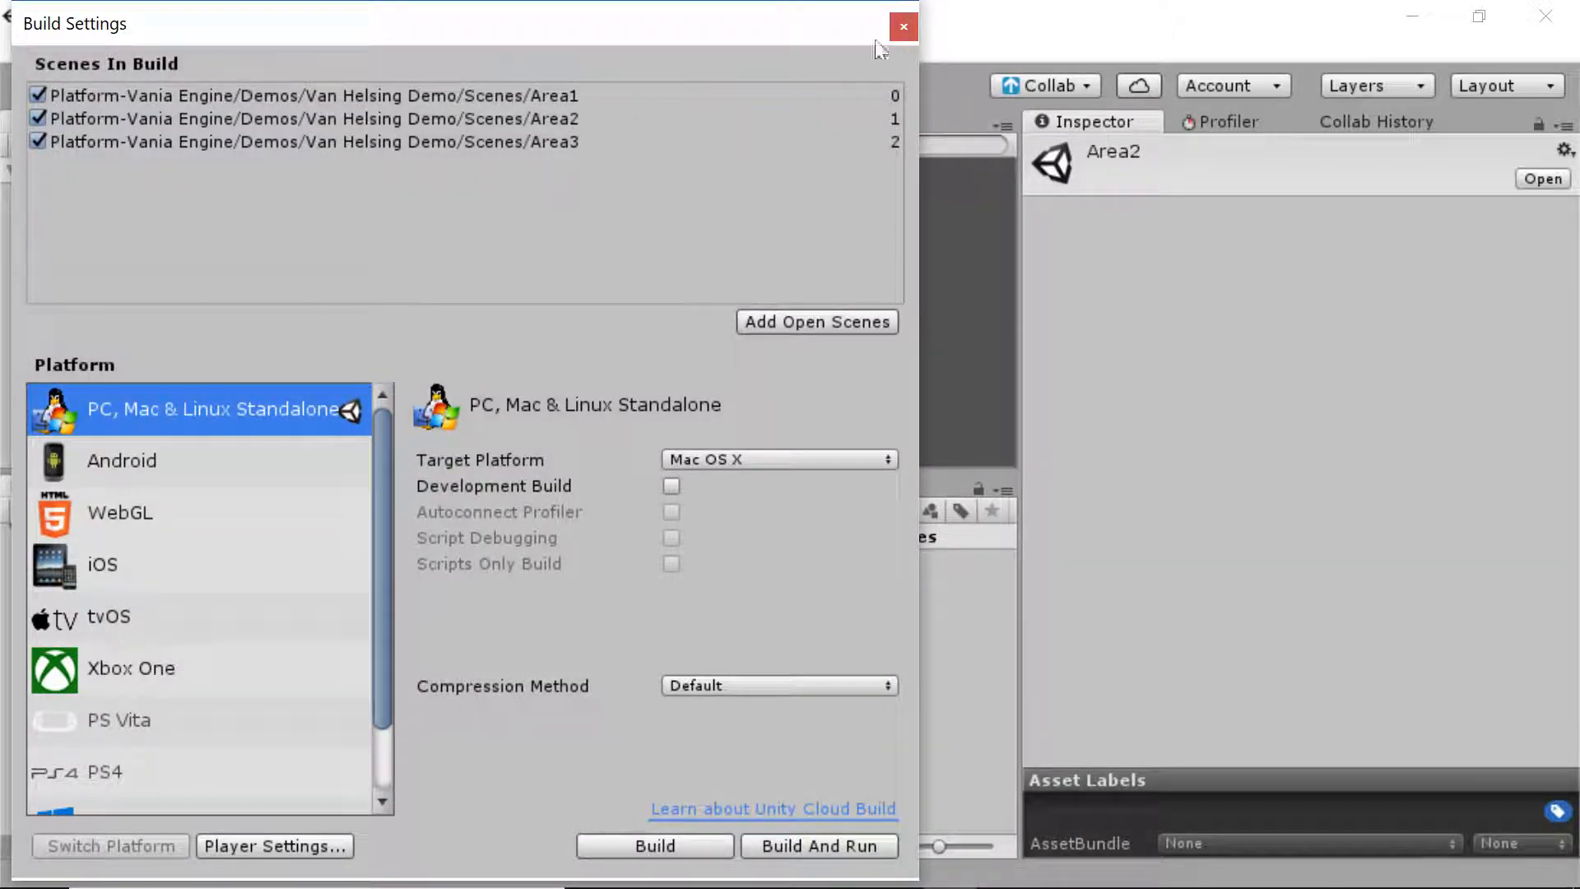
{"action": "left_click", "coordinate": [902, 26]}
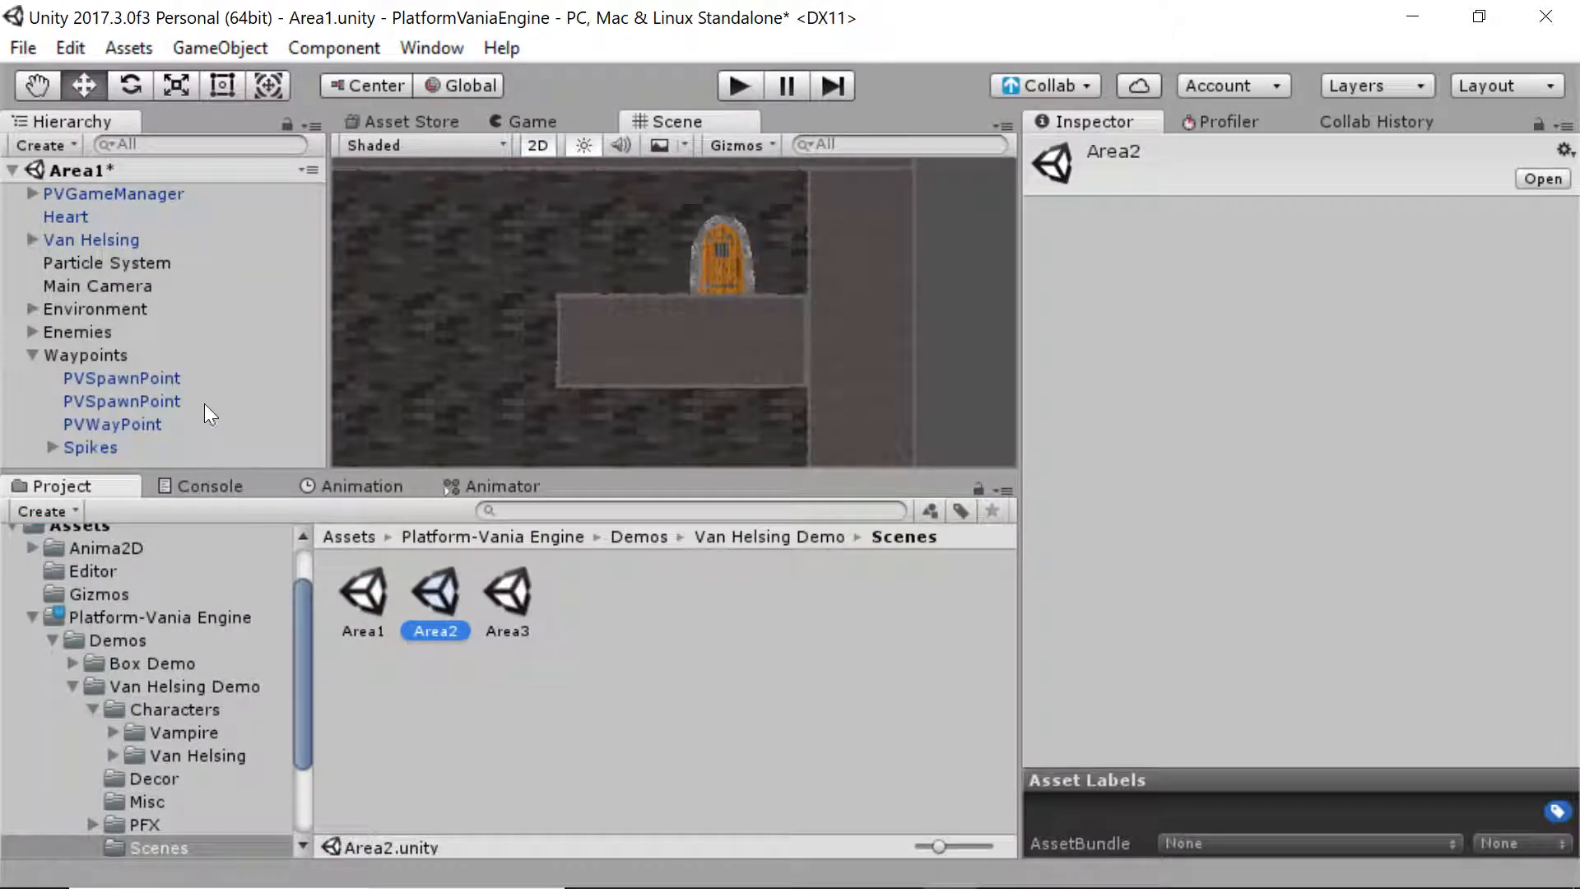
Recheck PVWayPoint's Area2 and Area1To2 values, then open Area2 with Don't Save
{"action": "left_click", "coordinate": [212, 422]}
{"action": "left_click", "coordinate": [1349, 384]}
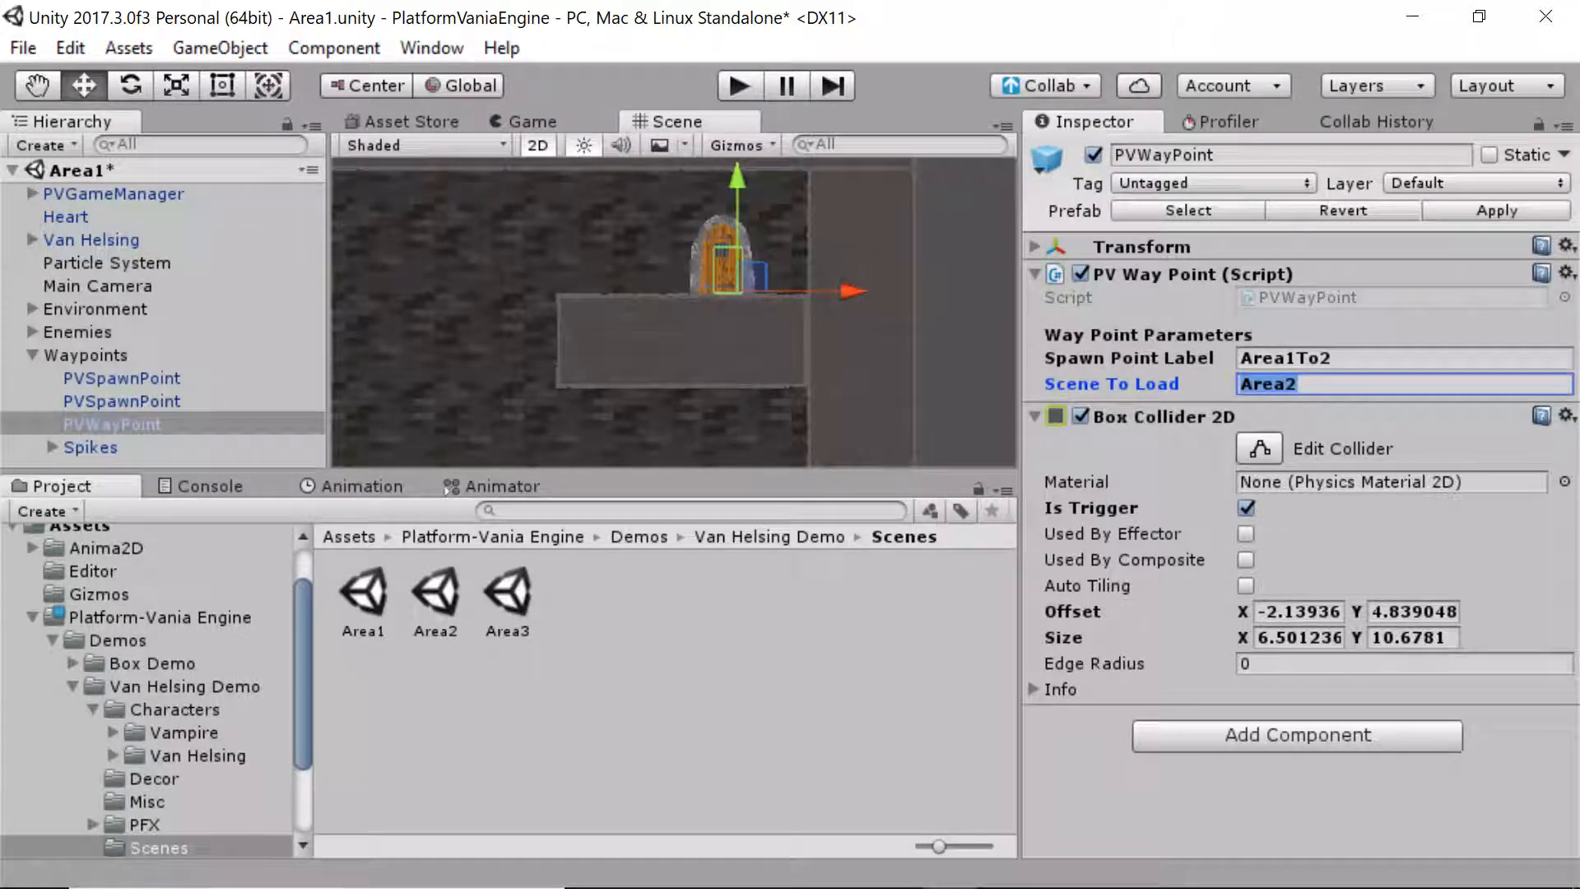
{"action": "left_click", "coordinate": [1238, 349]}
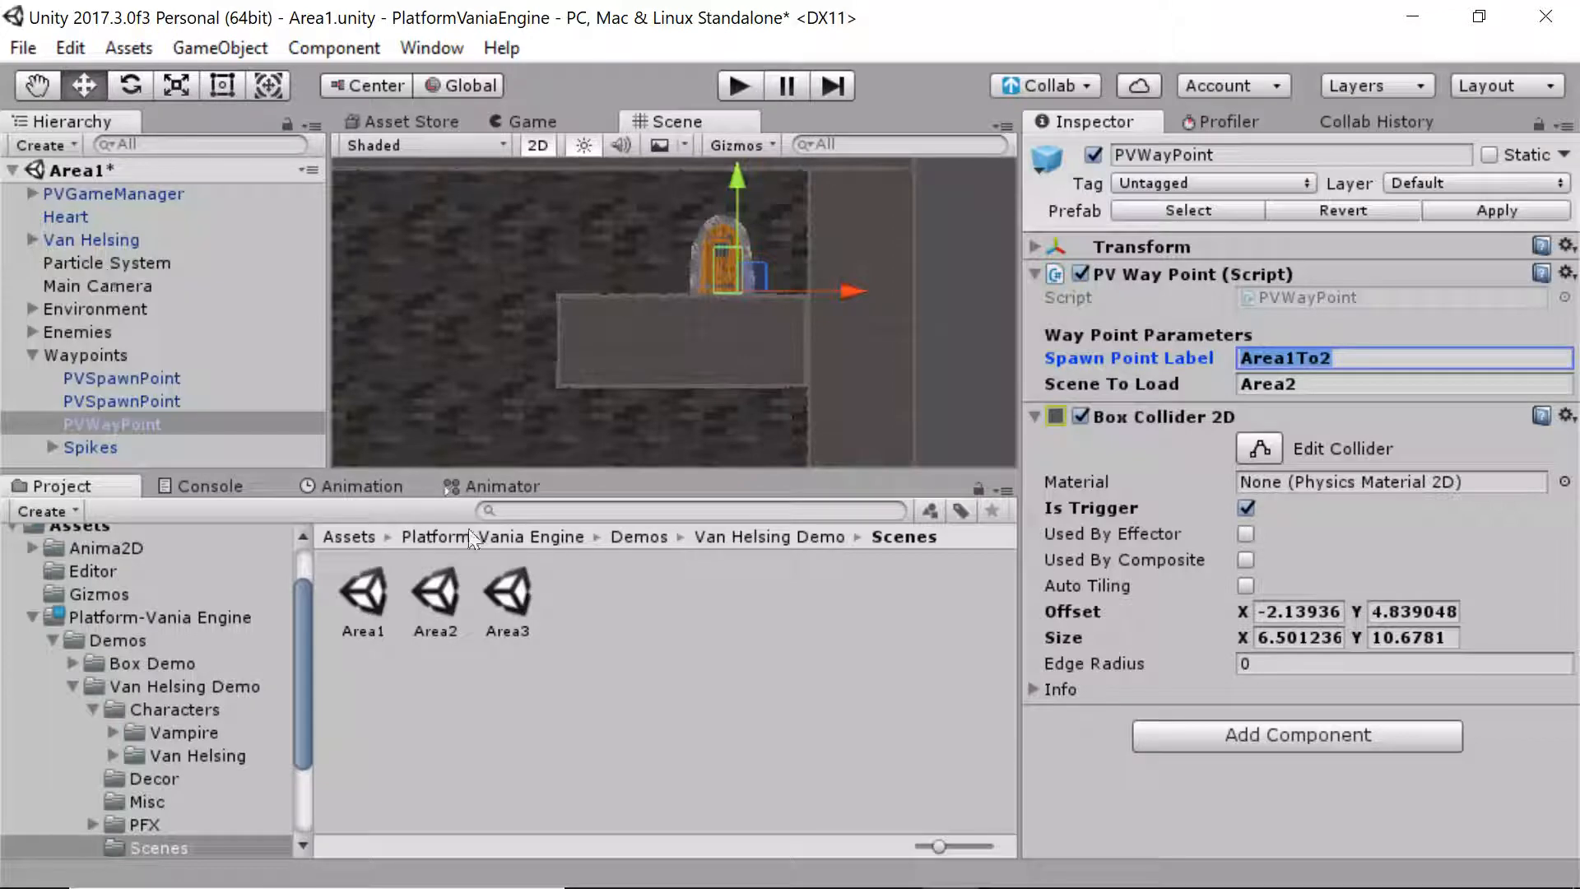
{"action": "double_click", "coordinate": [438, 591]}
{"action": "left_click", "coordinate": [853, 526]}
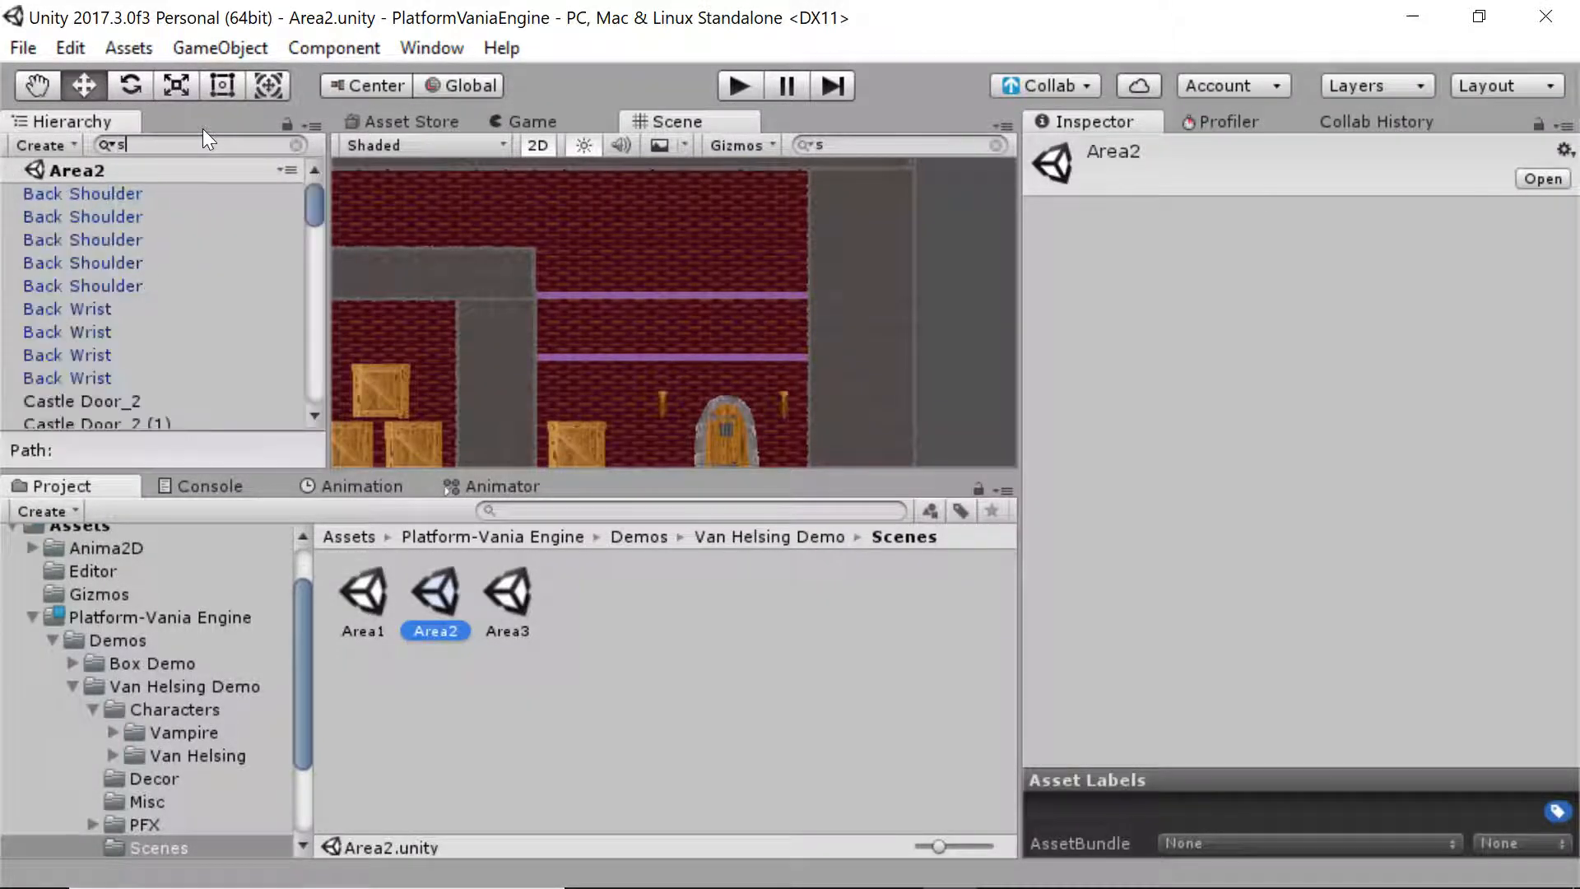
Filter the Hierarchy by 'spawn' and inspect SpawnPoint's label, undoing an accidental edit
{"action": "type", "text": "spawn"}
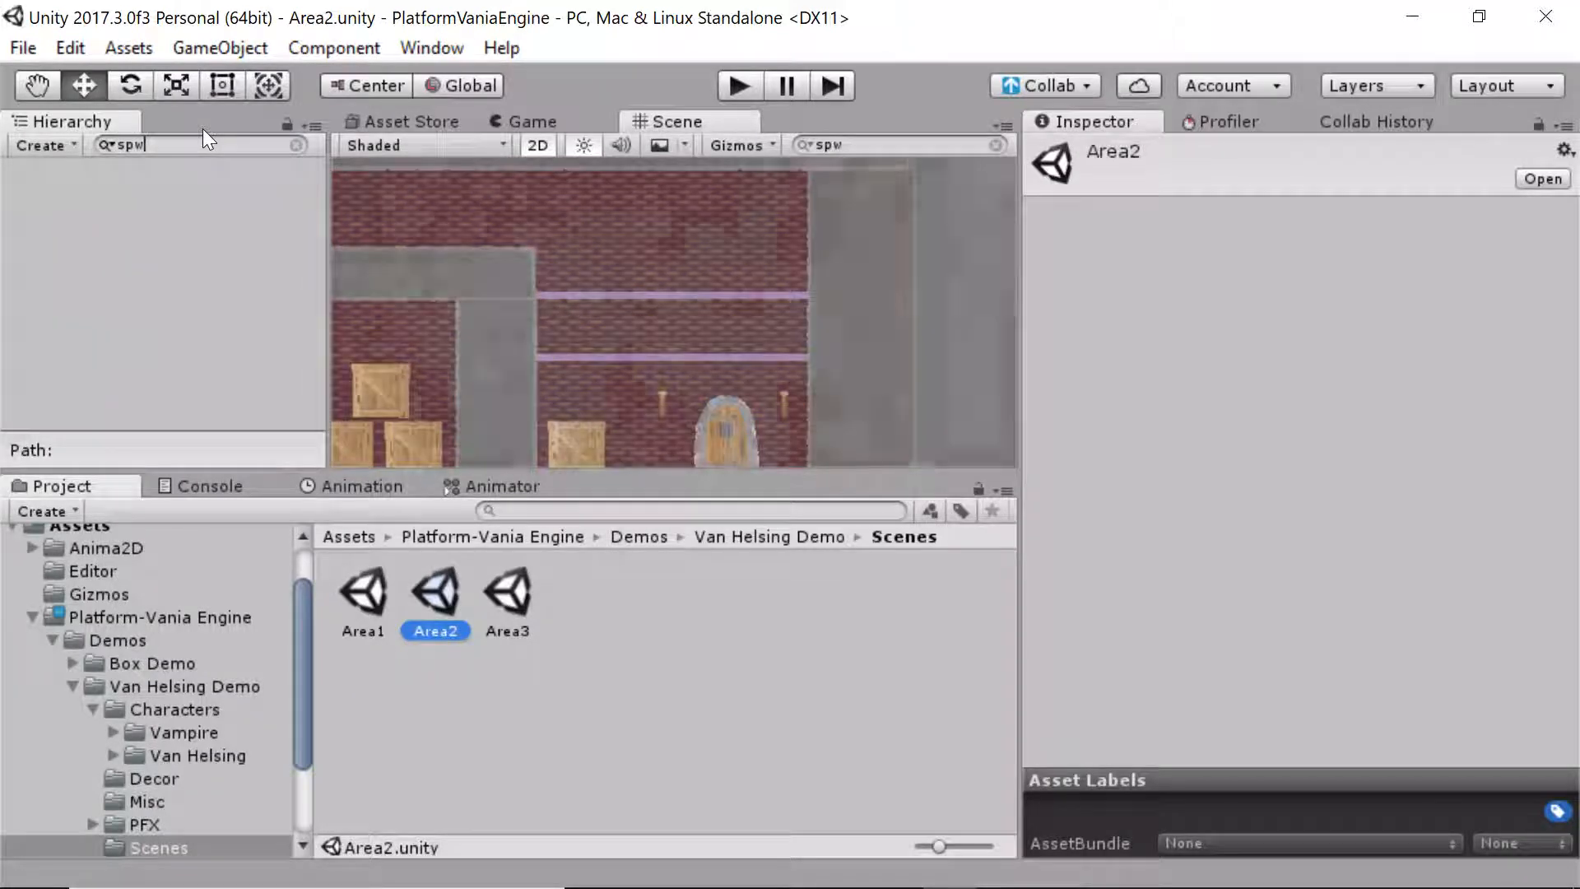
{"action": "key", "text": "Down"}
{"action": "key", "text": "Down"}
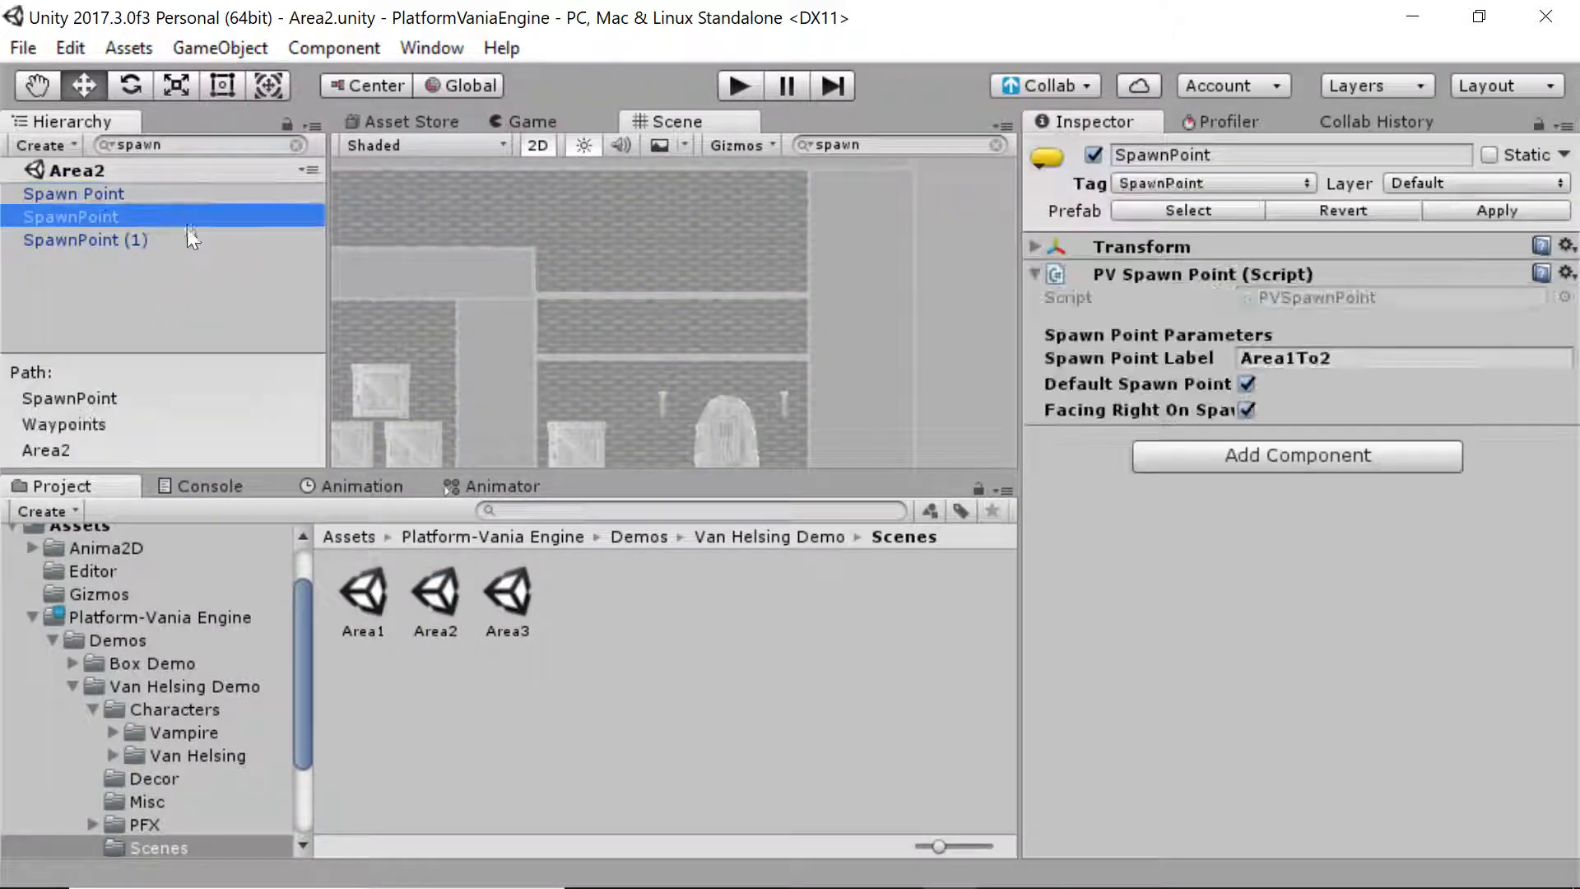
{"action": "key", "text": "Down"}
{"action": "key", "text": "Up"}
{"action": "left_click", "coordinate": [1283, 358]}
{"action": "type", "text": "s"}
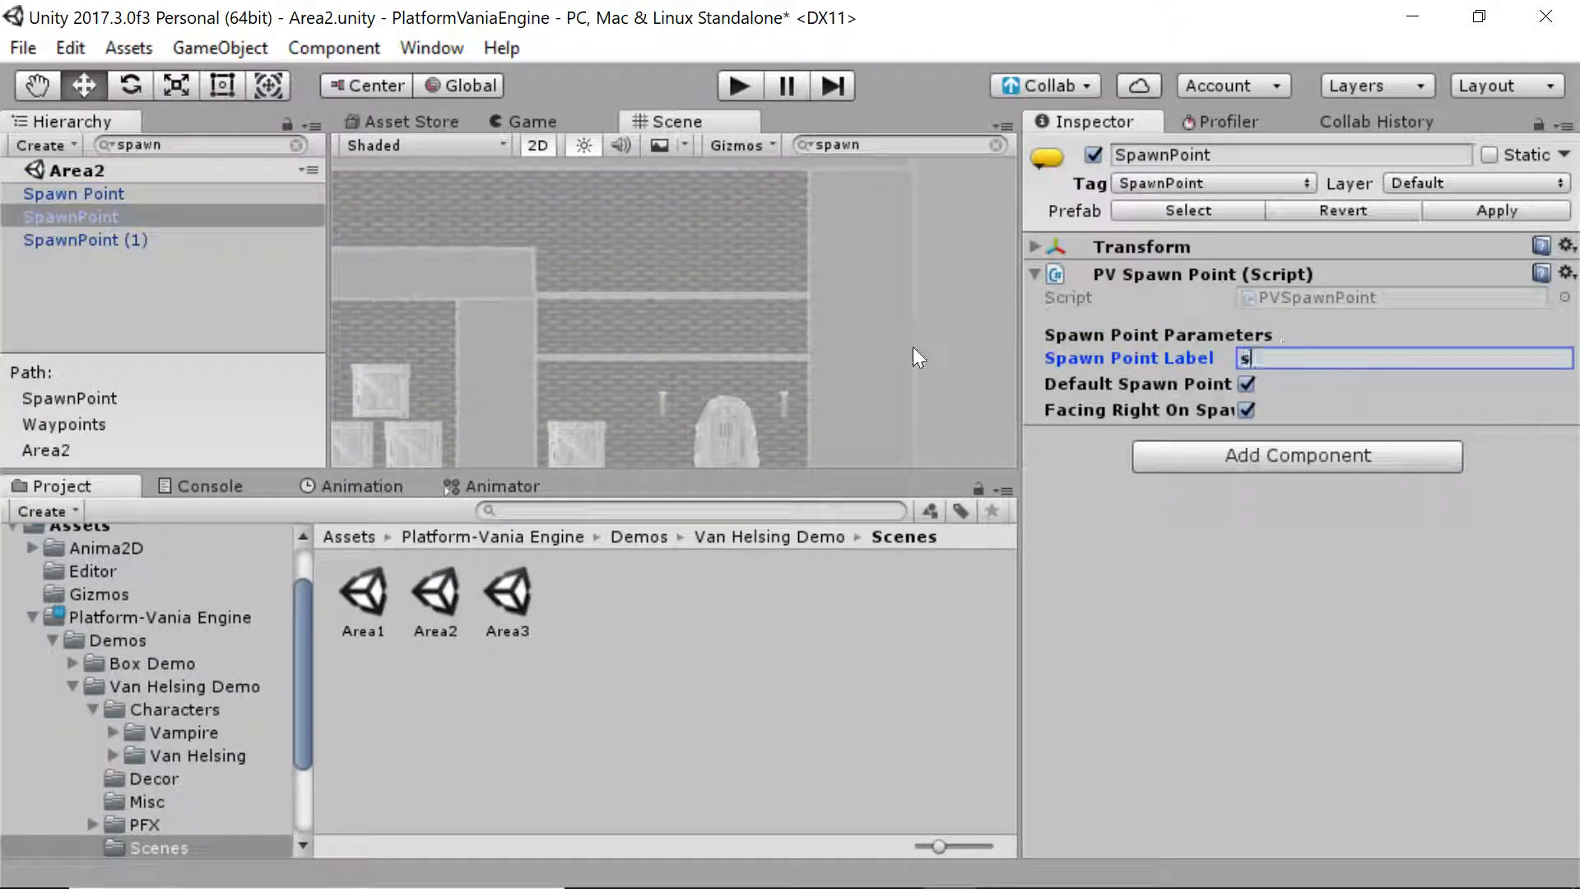
{"action": "key", "text": "ctrl+z"}
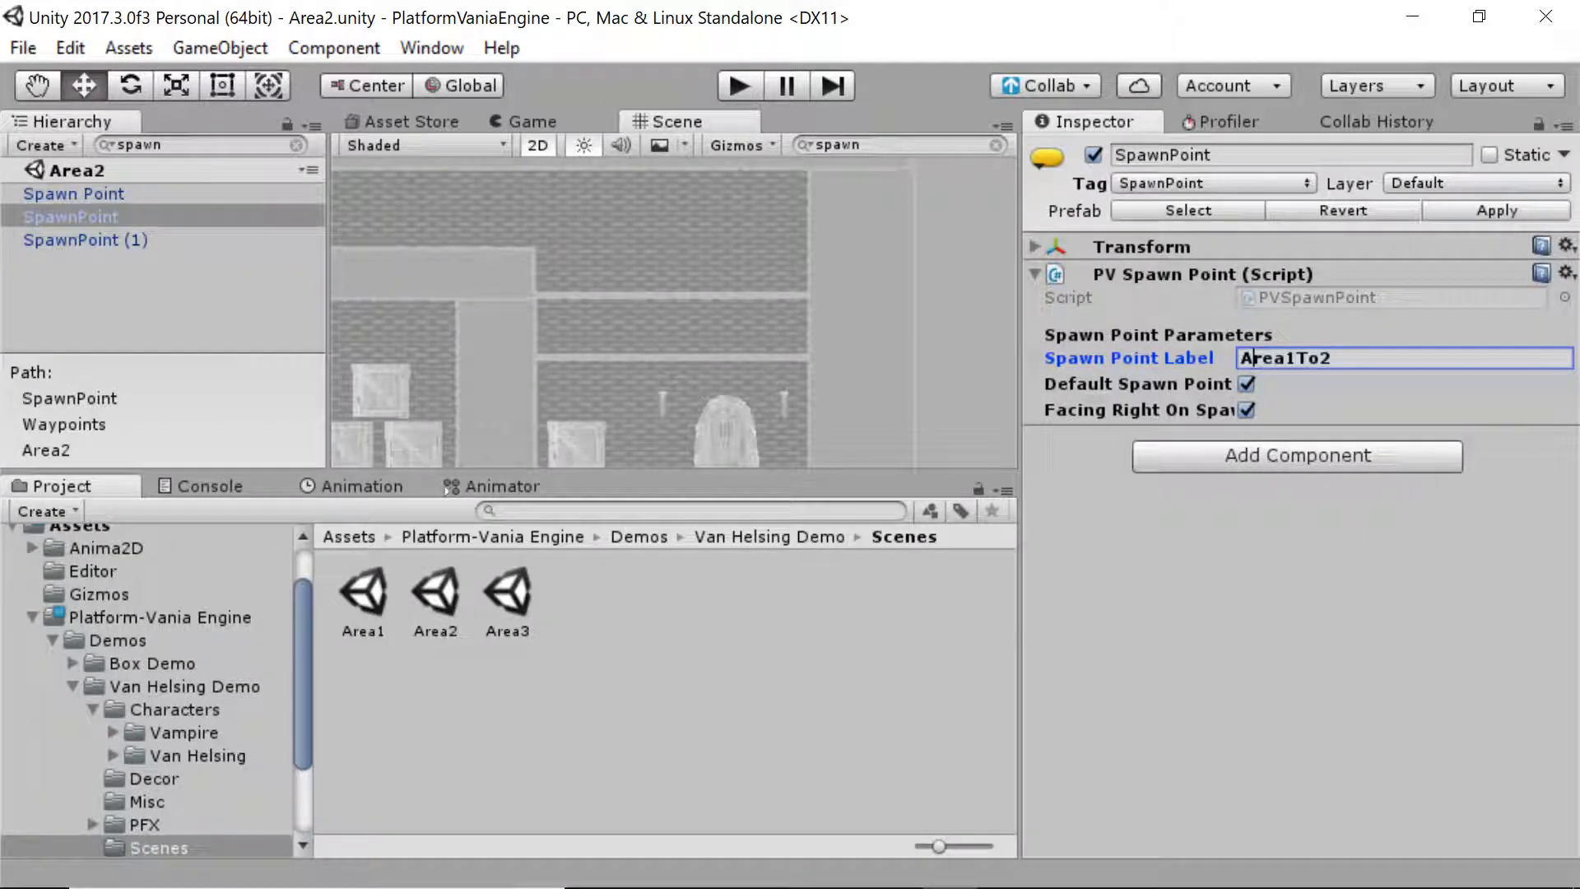
{"action": "key", "text": "ctrl+z"}
{"action": "left_click", "coordinate": [296, 145]}
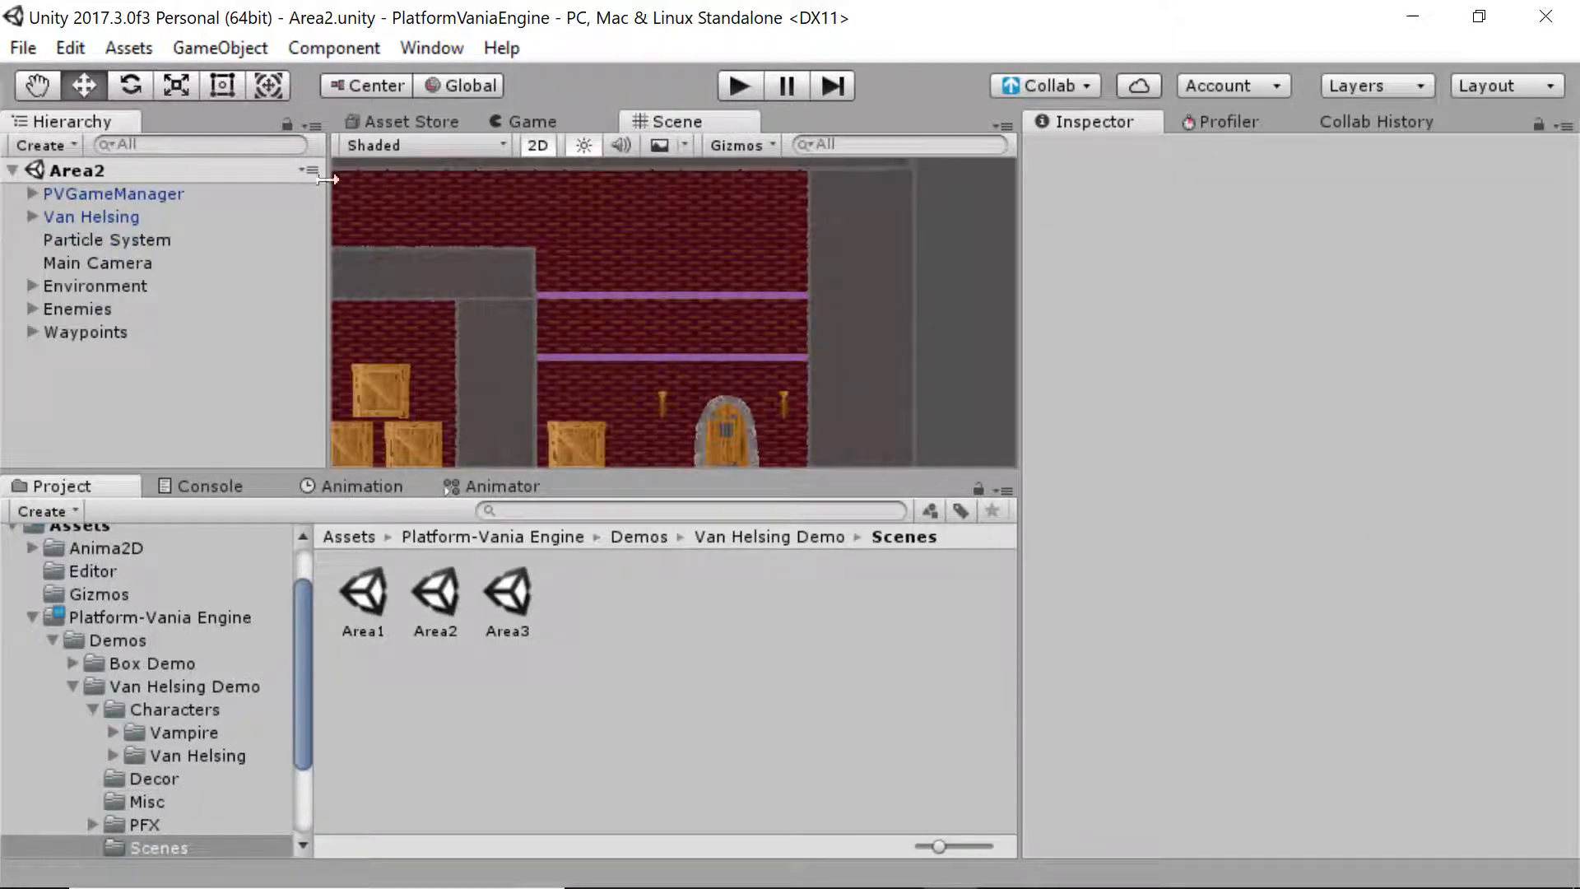
Search 'spawn' again, frame SpawnPoint in the Scene view, clear the filter and start playing Area2
{"action": "middle_click_drag", "start_coordinate": [474, 233], "coordinate": [688, 268]}
{"action": "scroll", "coordinate": [688, 268], "scroll_direction": "down", "scroll_amount": 4}
{"action": "middle_click_drag", "start_coordinate": [493, 325], "coordinate": [506, 331]}
{"action": "left_click", "coordinate": [148, 144]}
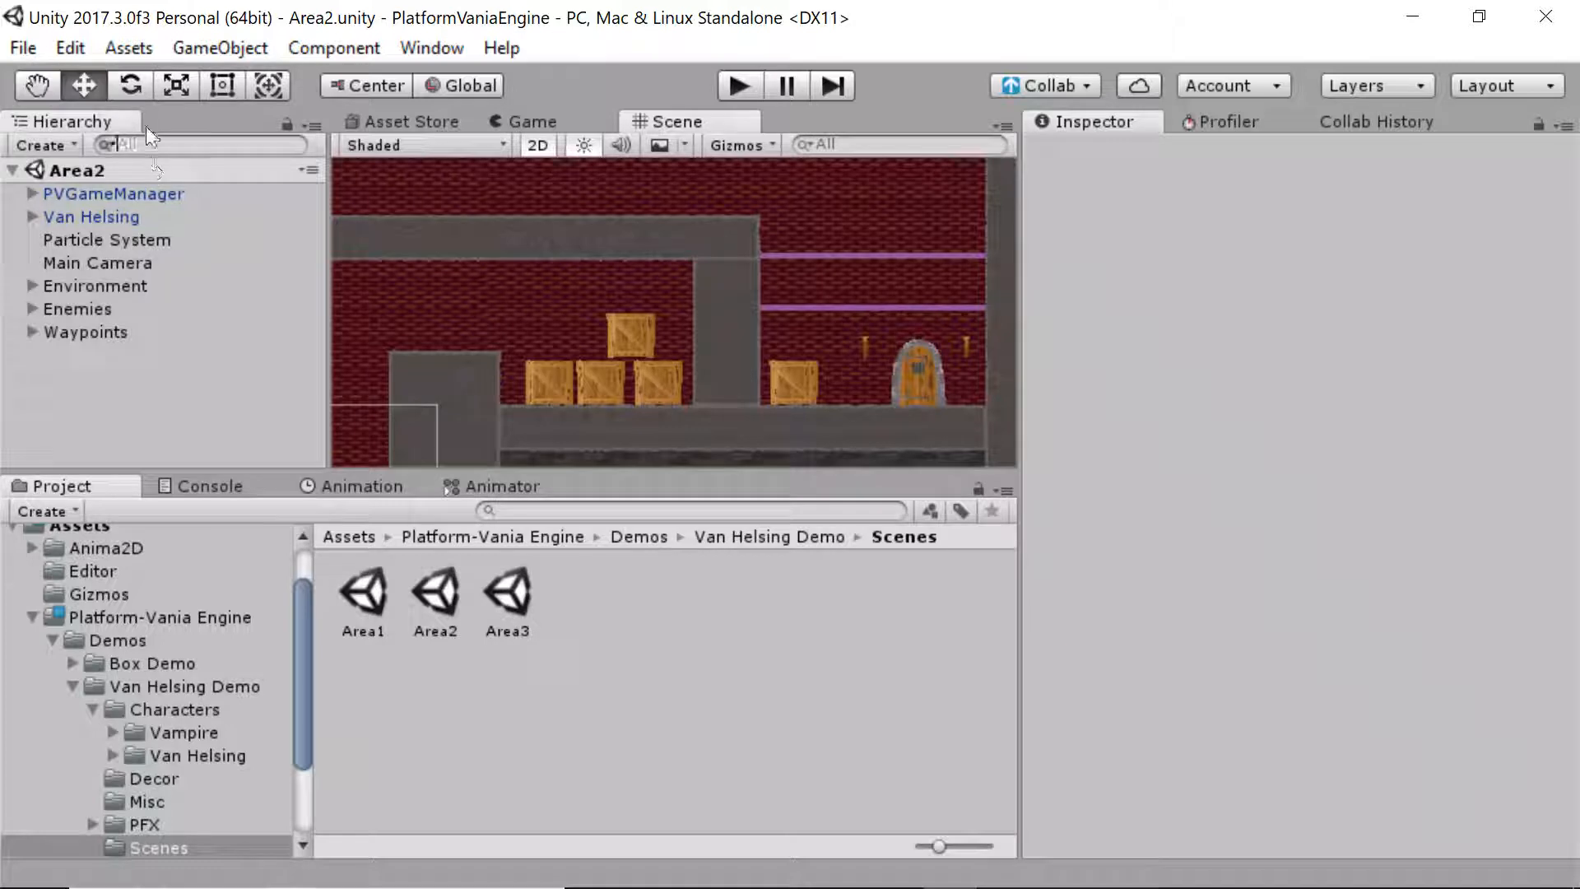
{"action": "type", "text": "spawn"}
{"action": "left_click", "coordinate": [251, 219]}
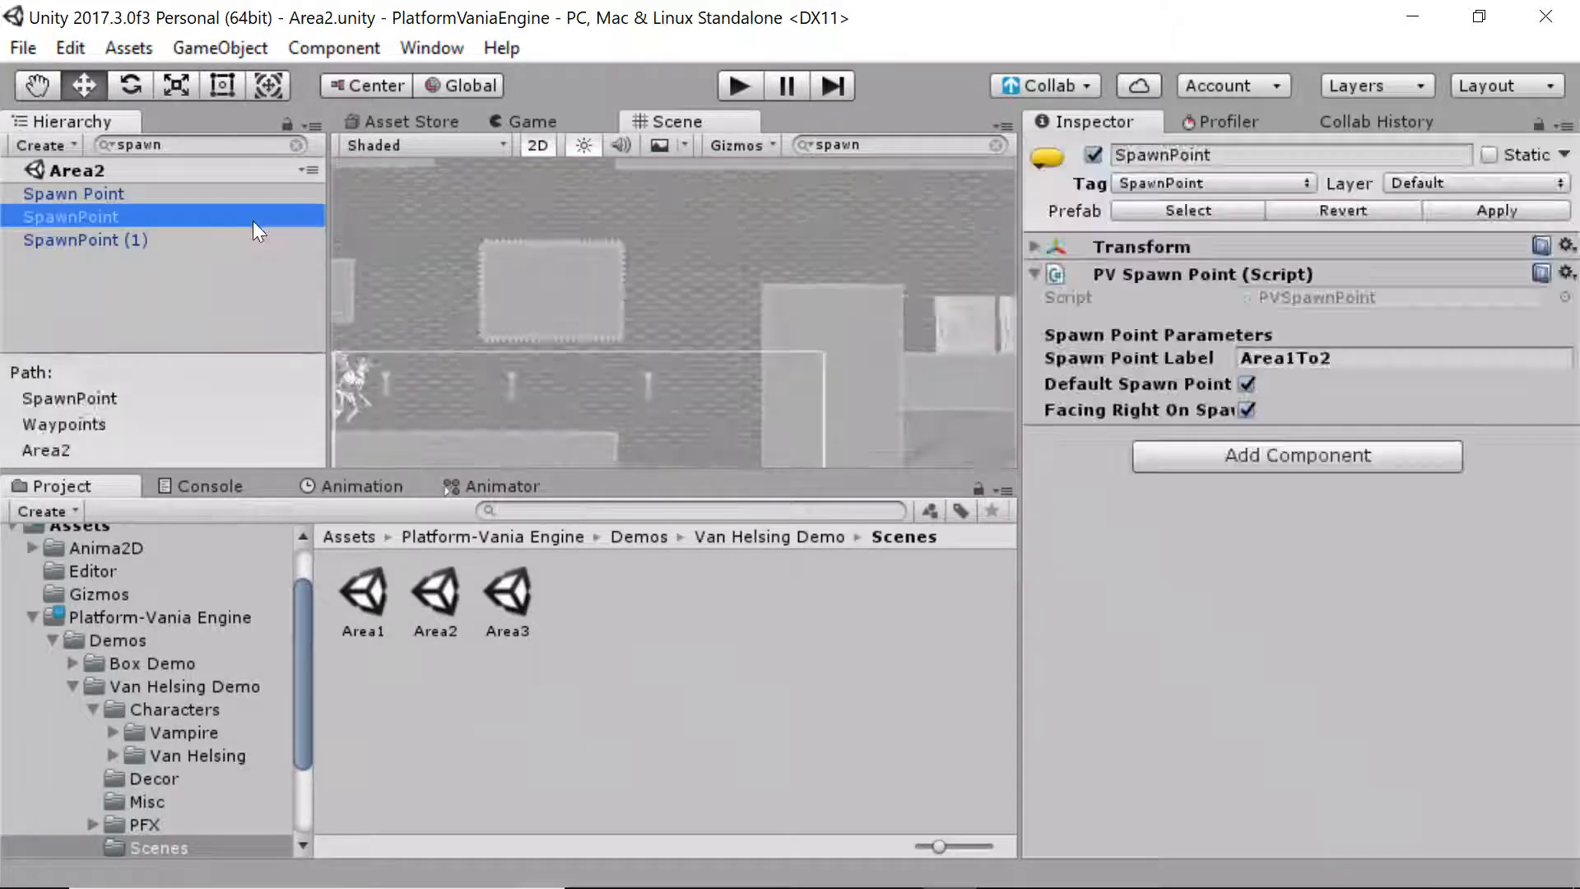
{"action": "double_click", "coordinate": [254, 219]}
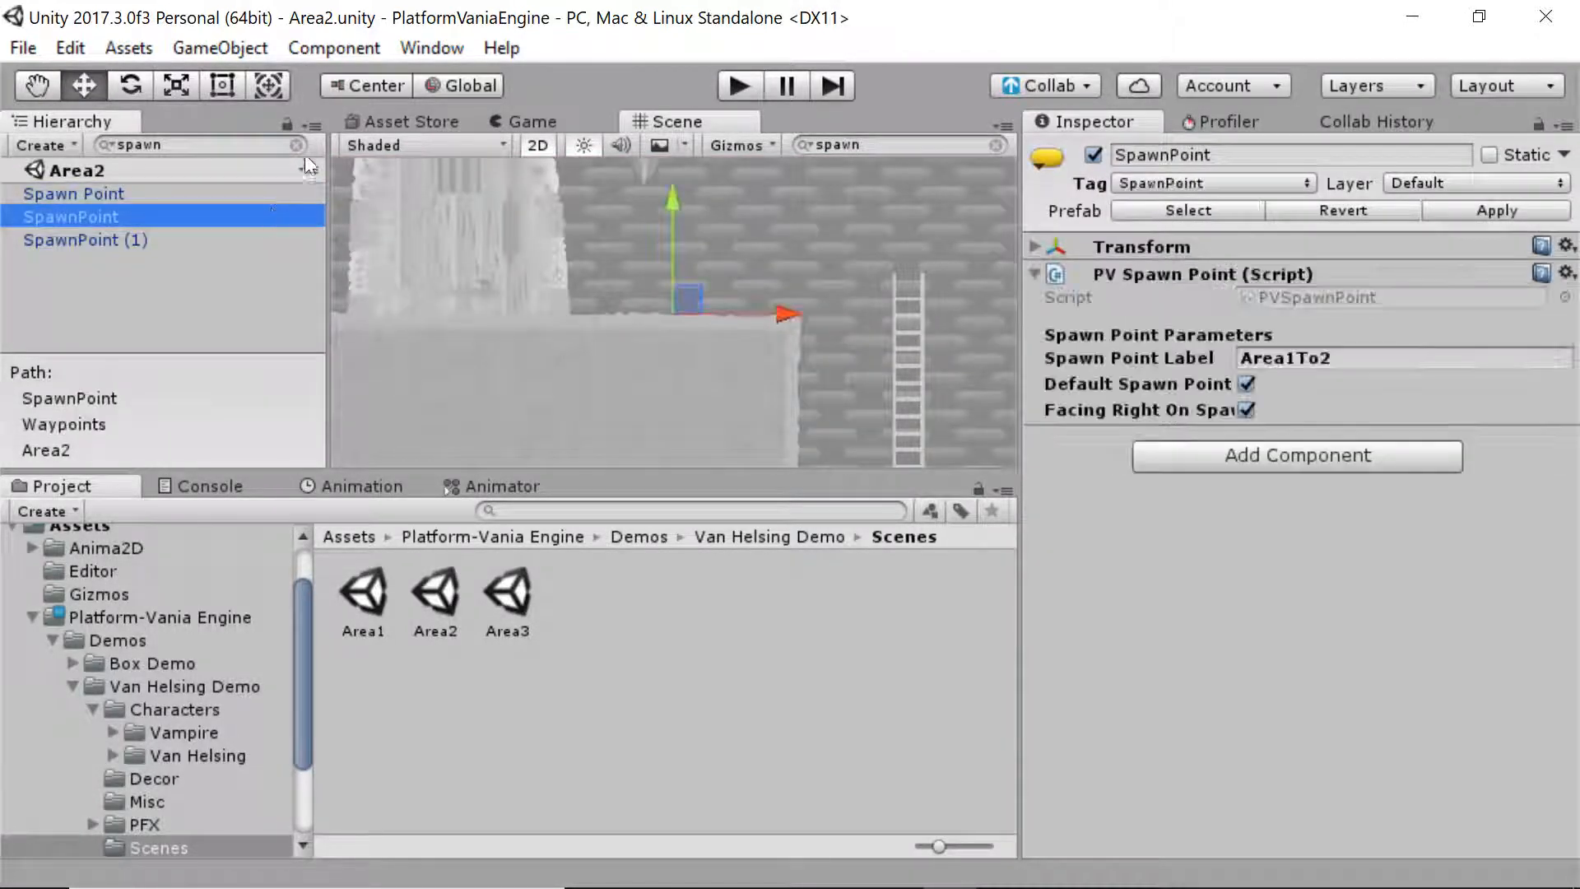
{"action": "left_click", "coordinate": [297, 145]}
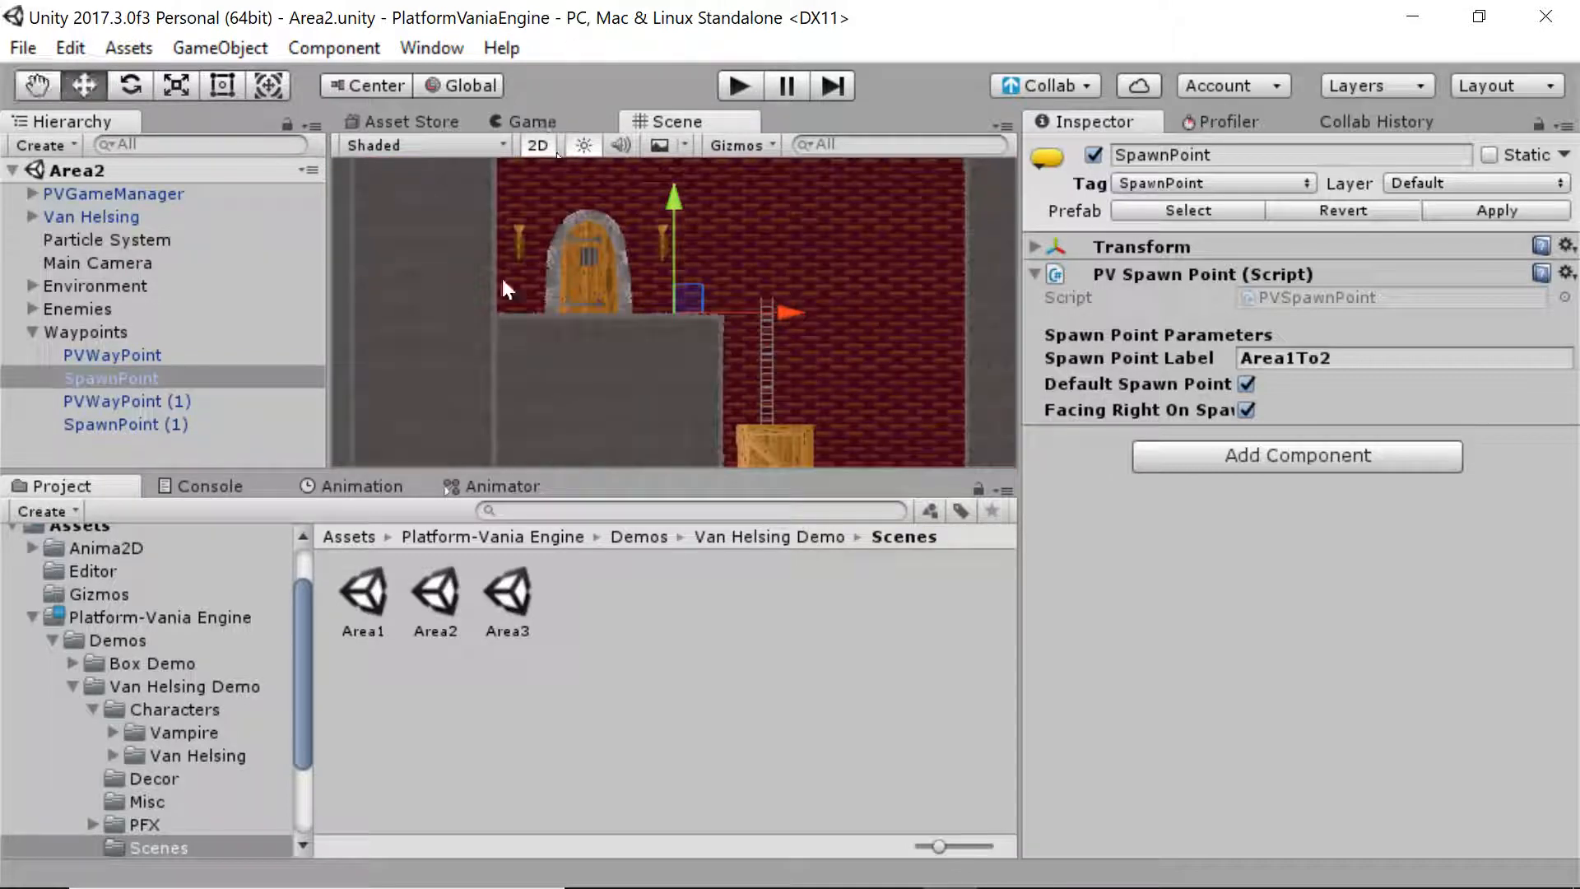
{"action": "left_click", "coordinate": [739, 85]}
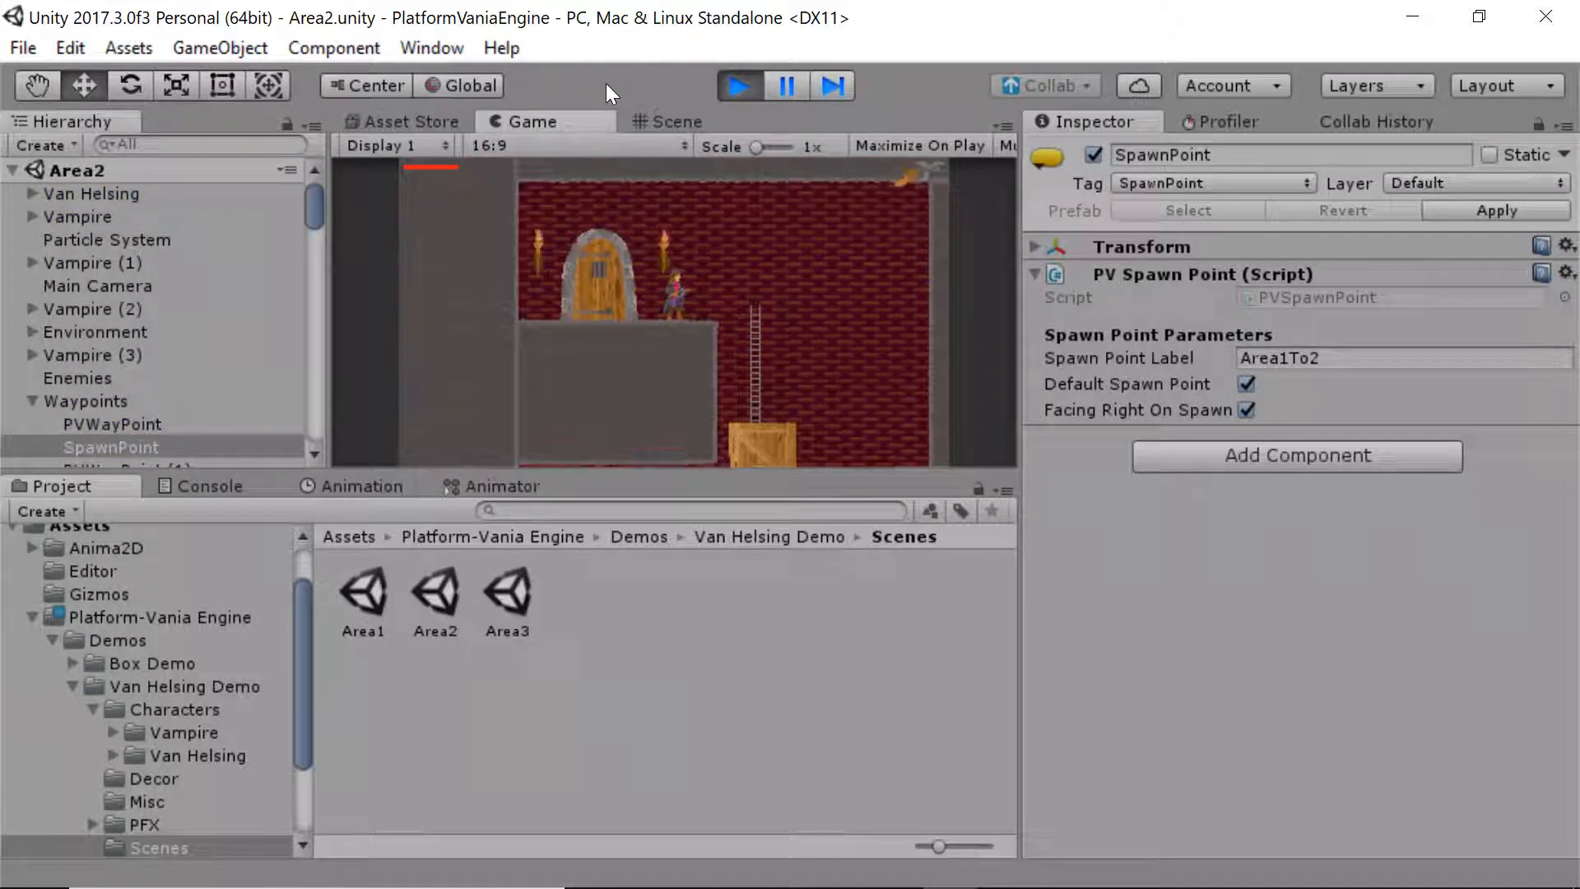
Walk Van Helsing left through Area2's door into Area1, then stop and return to the Scene view
{"action": "key", "text": "Left"}
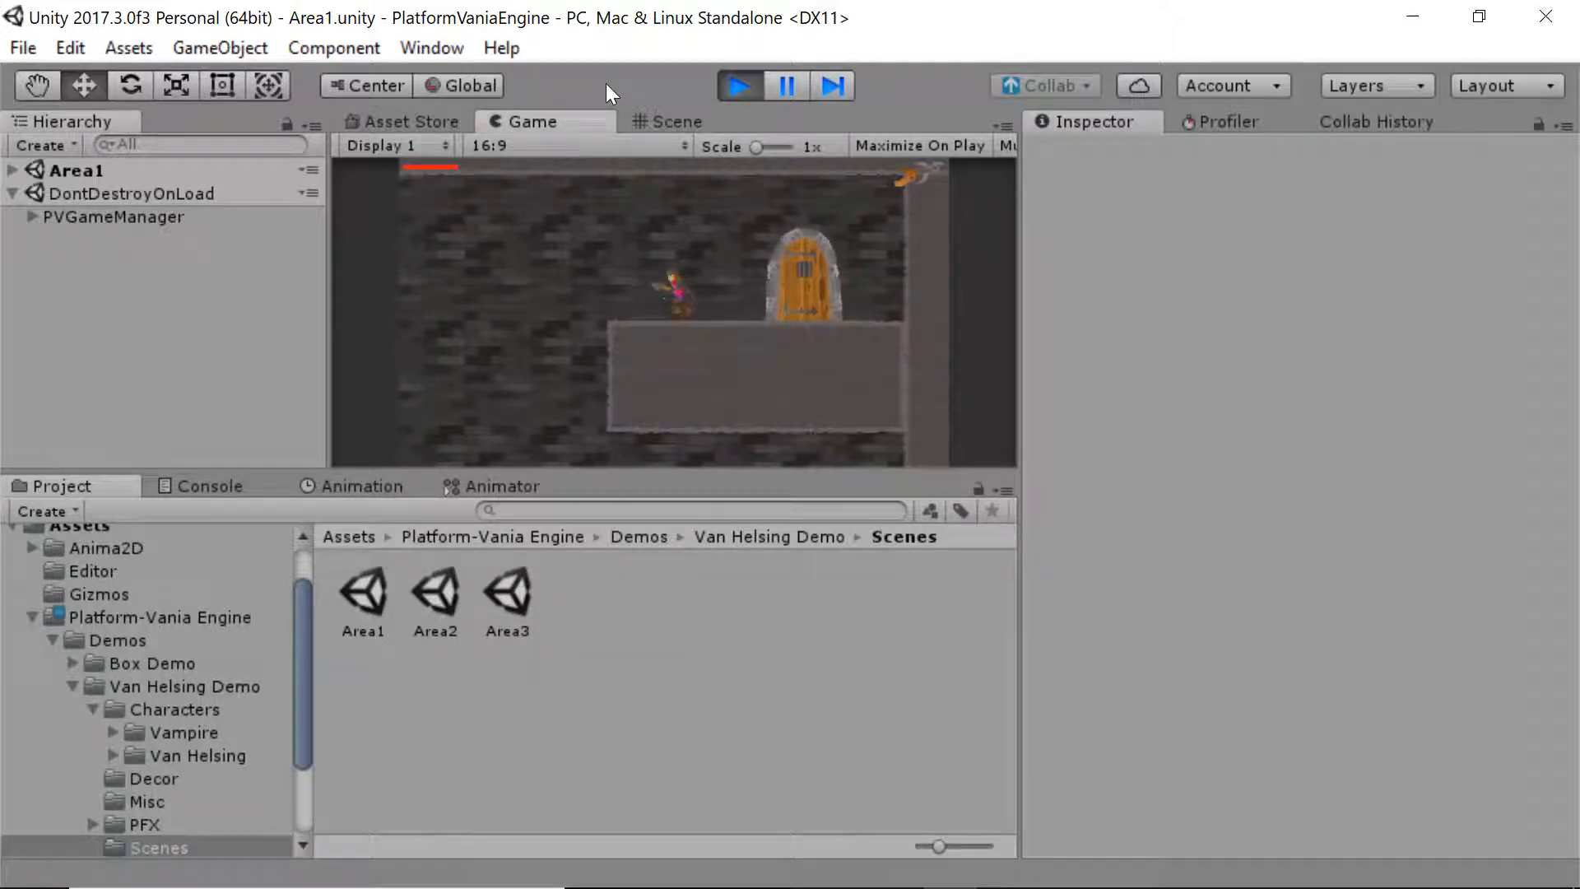
{"action": "left_click", "coordinate": [741, 89]}
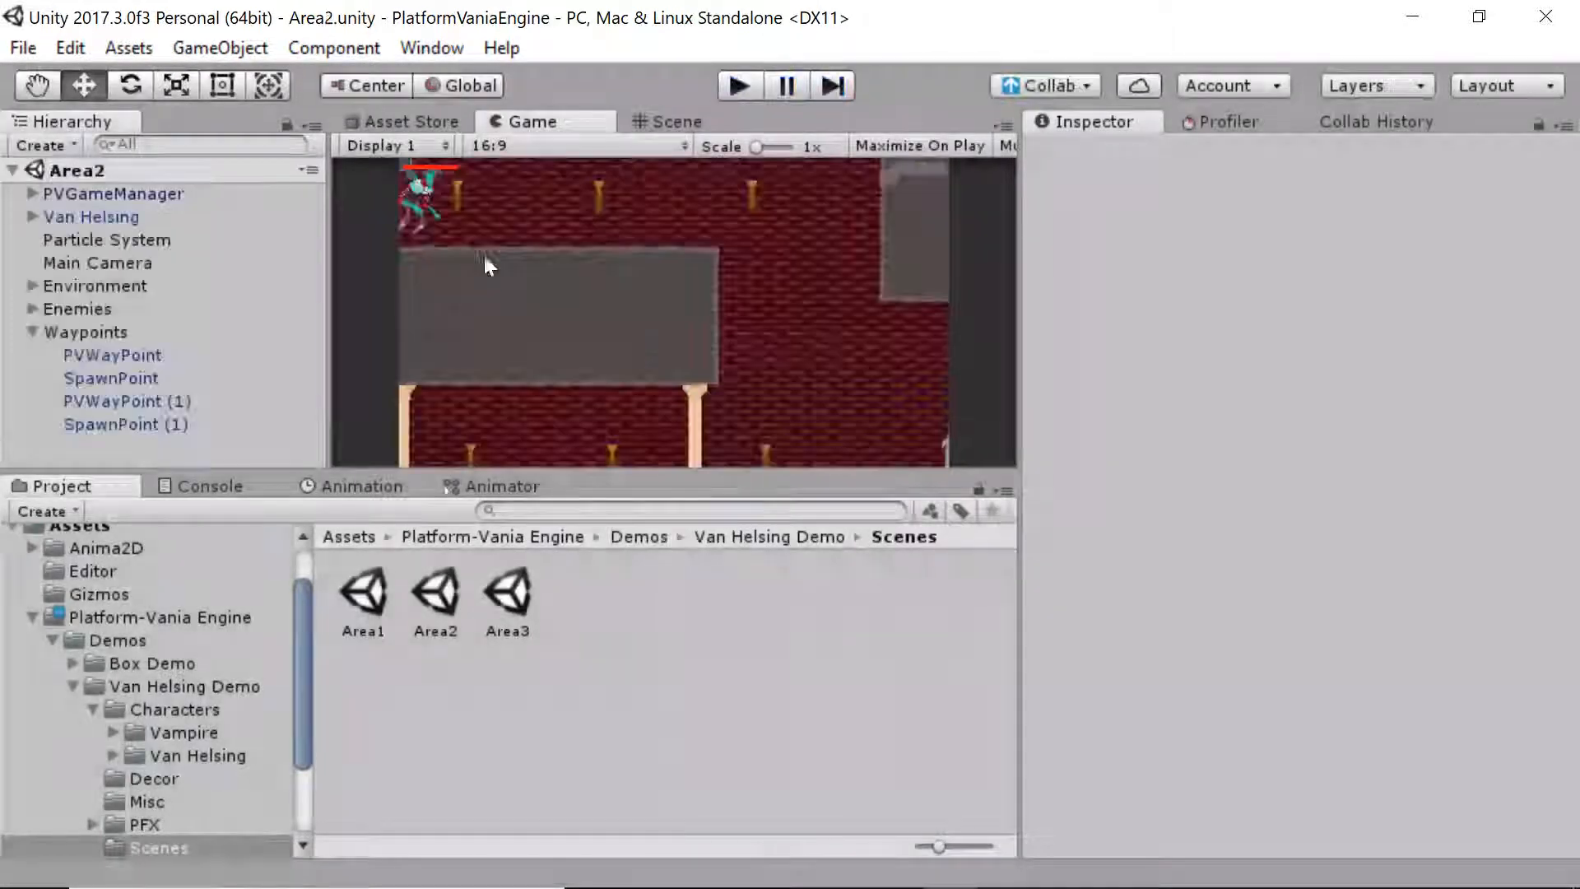
{"action": "left_click", "coordinate": [668, 121]}
{"action": "right_click_drag", "start_coordinate": [671, 352], "coordinate": [561, 260], "text": "alt"}
{"action": "middle_click_drag", "start_coordinate": [560, 261], "coordinate": [484, 336]}
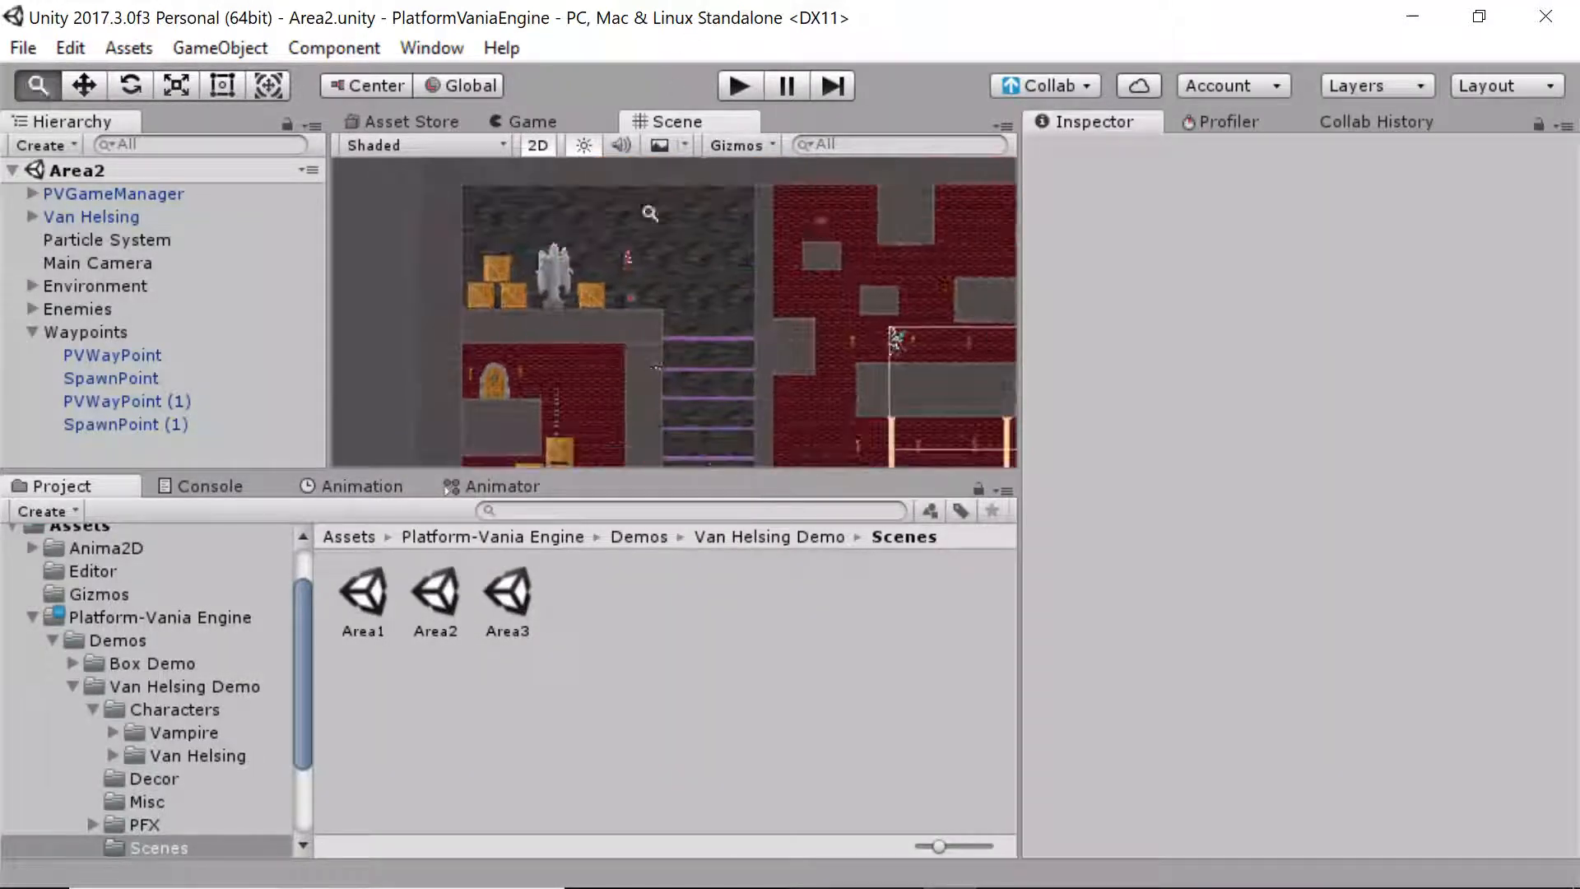
{"action": "right_click_drag", "start_coordinate": [649, 212], "coordinate": [726, 391], "text": "alt"}
{"action": "middle_click_drag", "start_coordinate": [727, 391], "coordinate": [660, 348]}
{"action": "right_click_drag", "start_coordinate": [594, 189], "coordinate": [599, 296], "text": "alt"}
{"action": "middle_click_drag", "start_coordinate": [599, 296], "coordinate": [694, 319]}
{"action": "left_click", "coordinate": [698, 294]}
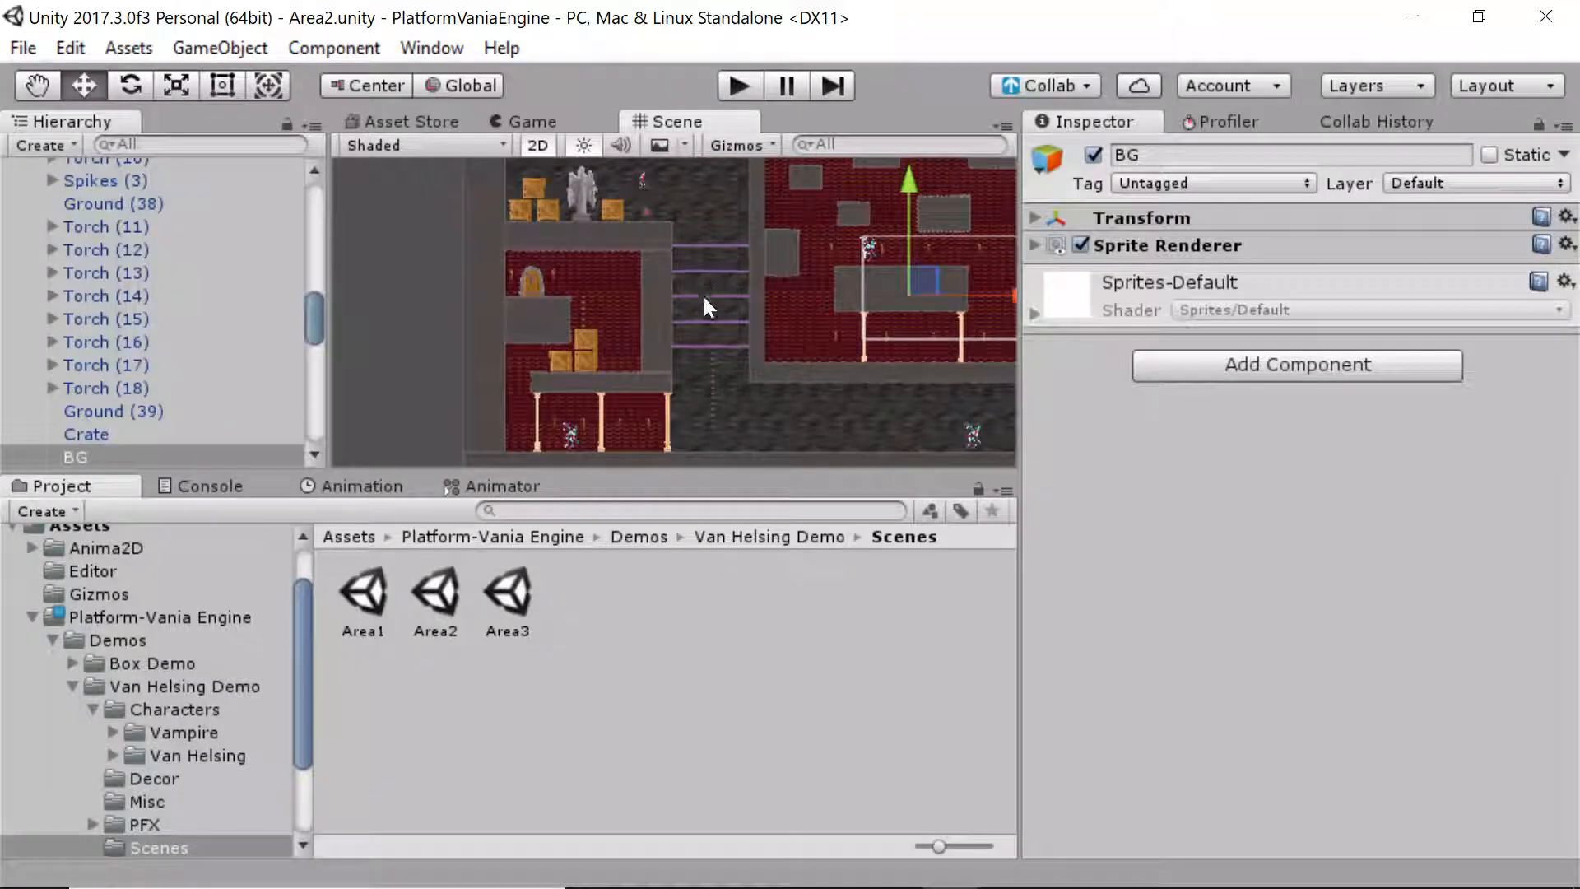
{"action": "left_click", "coordinate": [705, 298]}
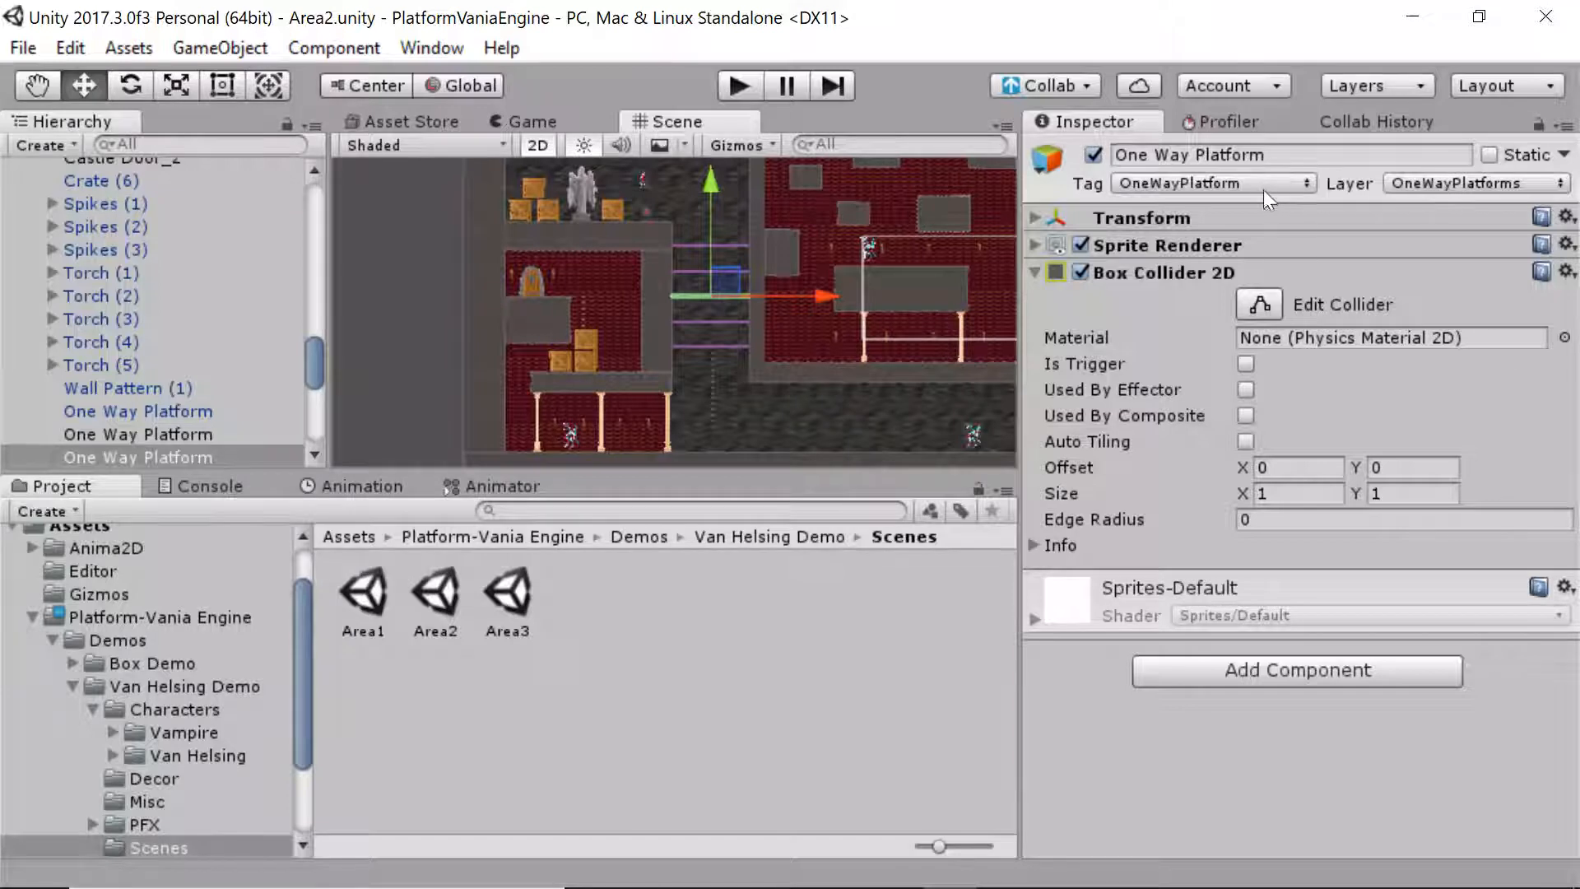
{"action": "left_click", "coordinate": [1457, 180]}
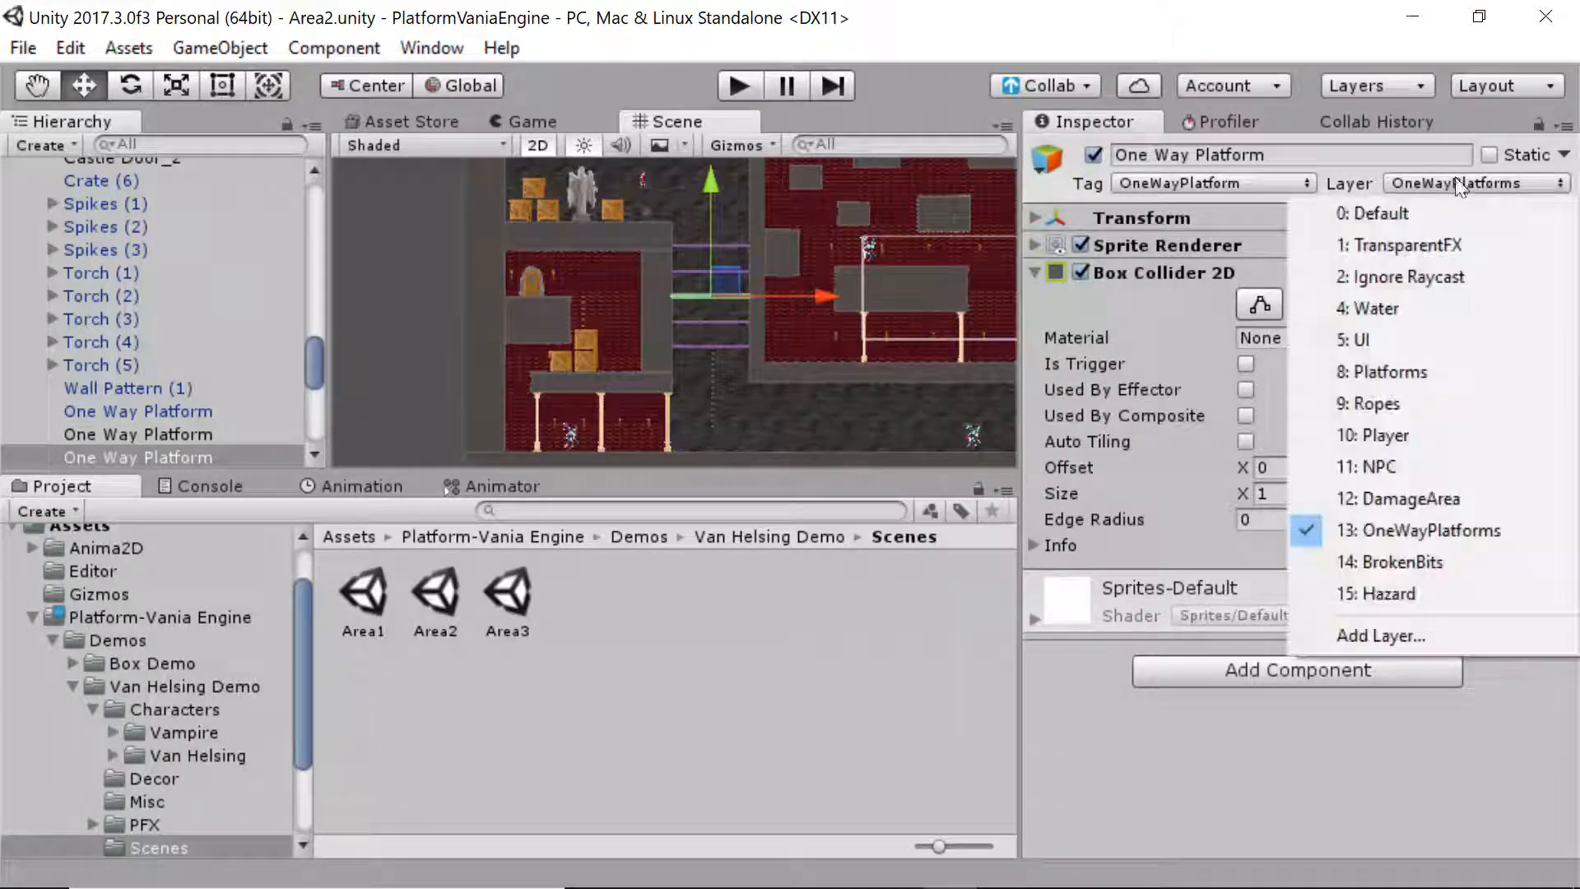
{"action": "left_click", "coordinate": [871, 626]}
{"action": "middle_click_drag", "start_coordinate": [813, 465], "coordinate": [663, 441]}
{"action": "left_click", "coordinate": [665, 360]}
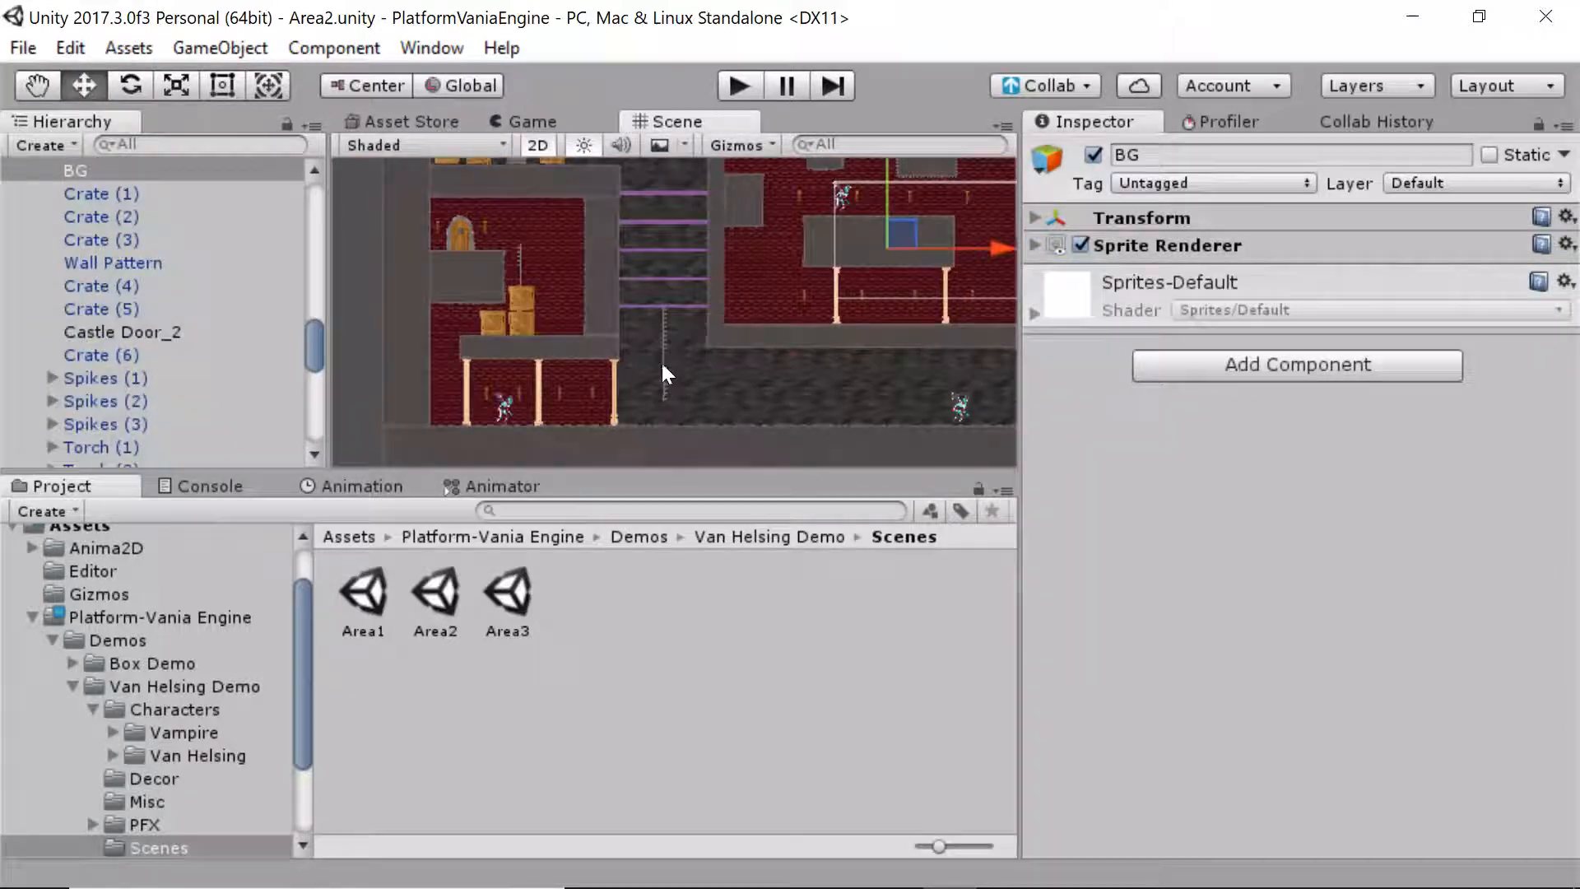
{"action": "left_click", "coordinate": [660, 360]}
{"action": "middle_click_drag", "start_coordinate": [905, 354], "coordinate": [598, 338]}
{"action": "mouse_move", "coordinate": [859, 301]}
{"action": "middle_mouse_down"}
{"action": "mouse_move", "coordinate": [606, 345]}
{"action": "mouse_move", "coordinate": [726, 406]}
{"action": "mouse_move", "coordinate": [591, 457]}
{"action": "middle_mouse_up"}
{"action": "left_click", "coordinate": [836, 346]}
{"action": "mouse_move", "coordinate": [843, 378]}
{"action": "middle_mouse_down"}
{"action": "mouse_move", "coordinate": [1081, 344]}
{"action": "mouse_move", "coordinate": [1160, 400]}
{"action": "middle_mouse_up"}
{"action": "scroll", "coordinate": [719, 303], "scroll_direction": "down", "scroll_amount": 4}
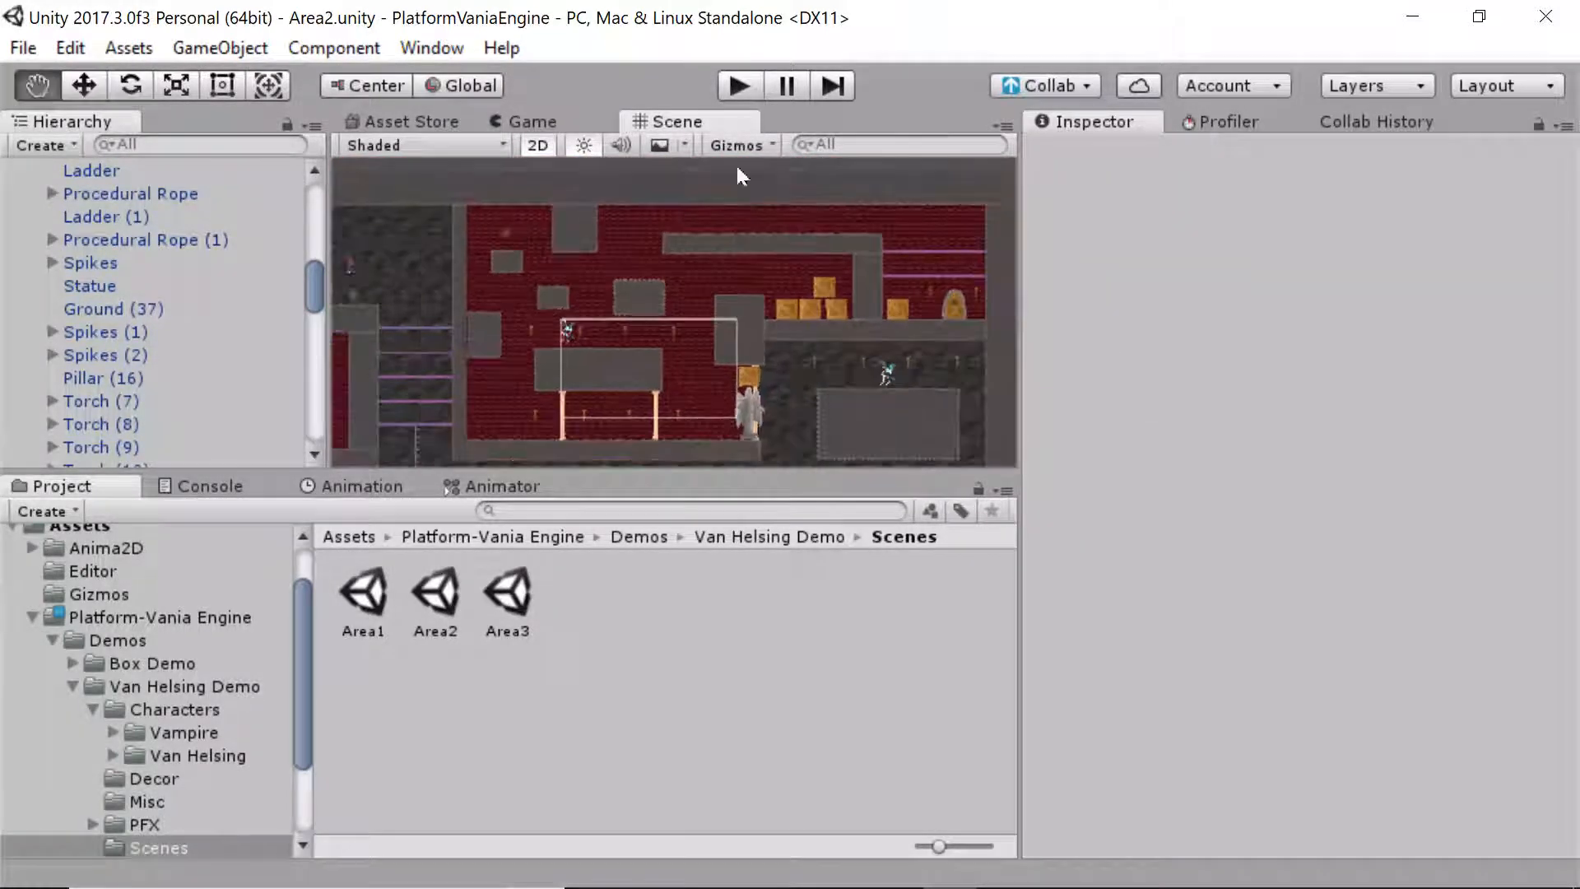
{"action": "middle_click_drag", "start_coordinate": [670, 276], "coordinate": [767, 250]}
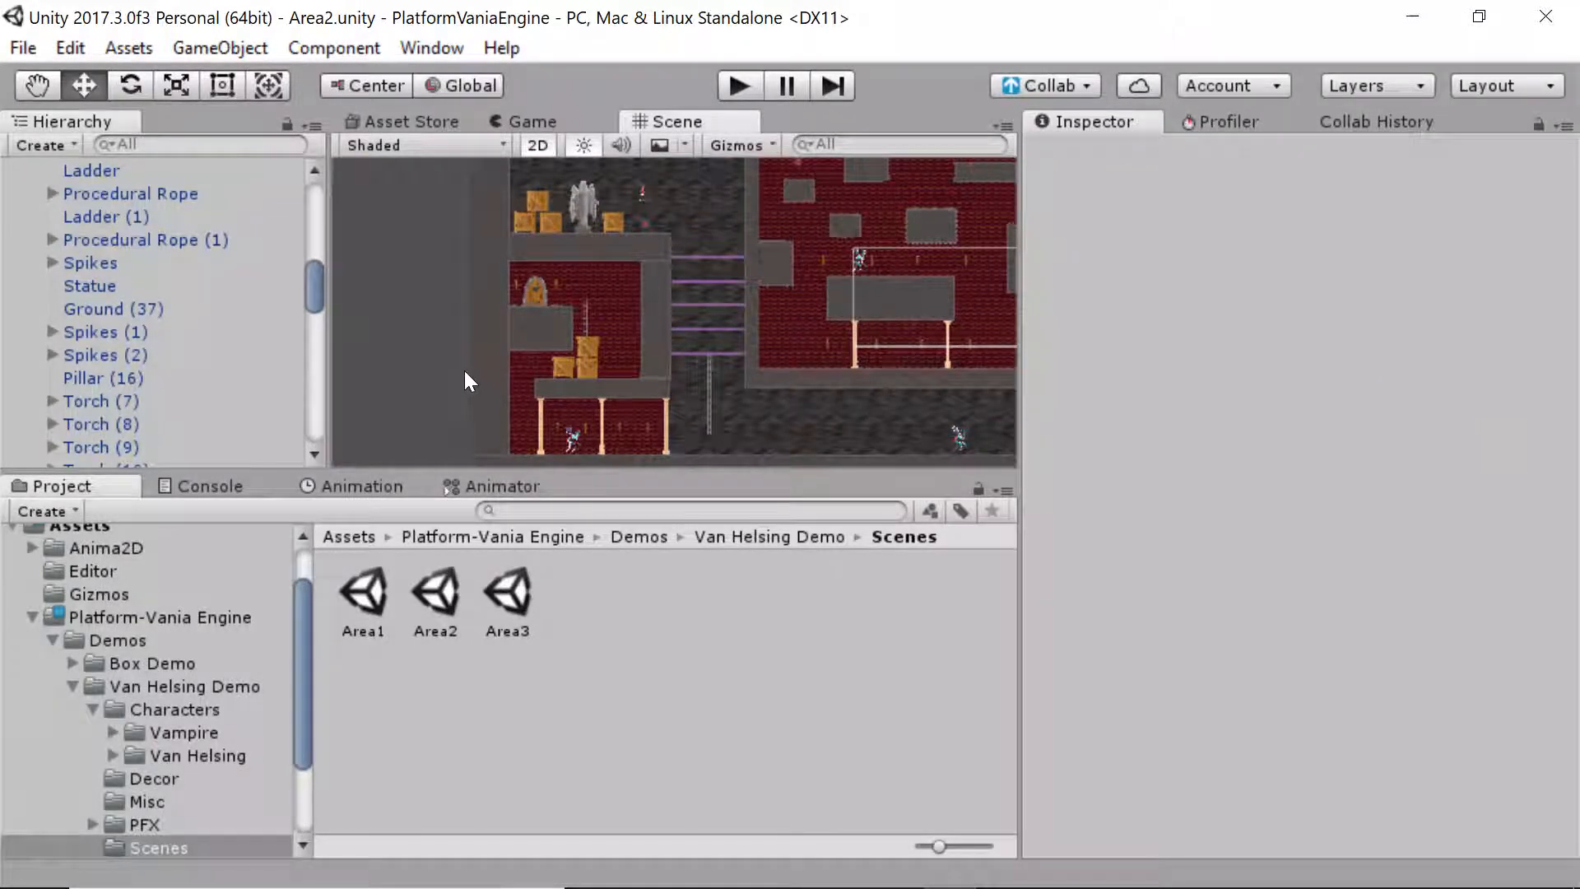
{"action": "middle_click_drag", "start_coordinate": [438, 371], "coordinate": [419, 338]}
{"action": "scroll", "coordinate": [433, 282], "scroll_direction": "down", "scroll_amount": 3}
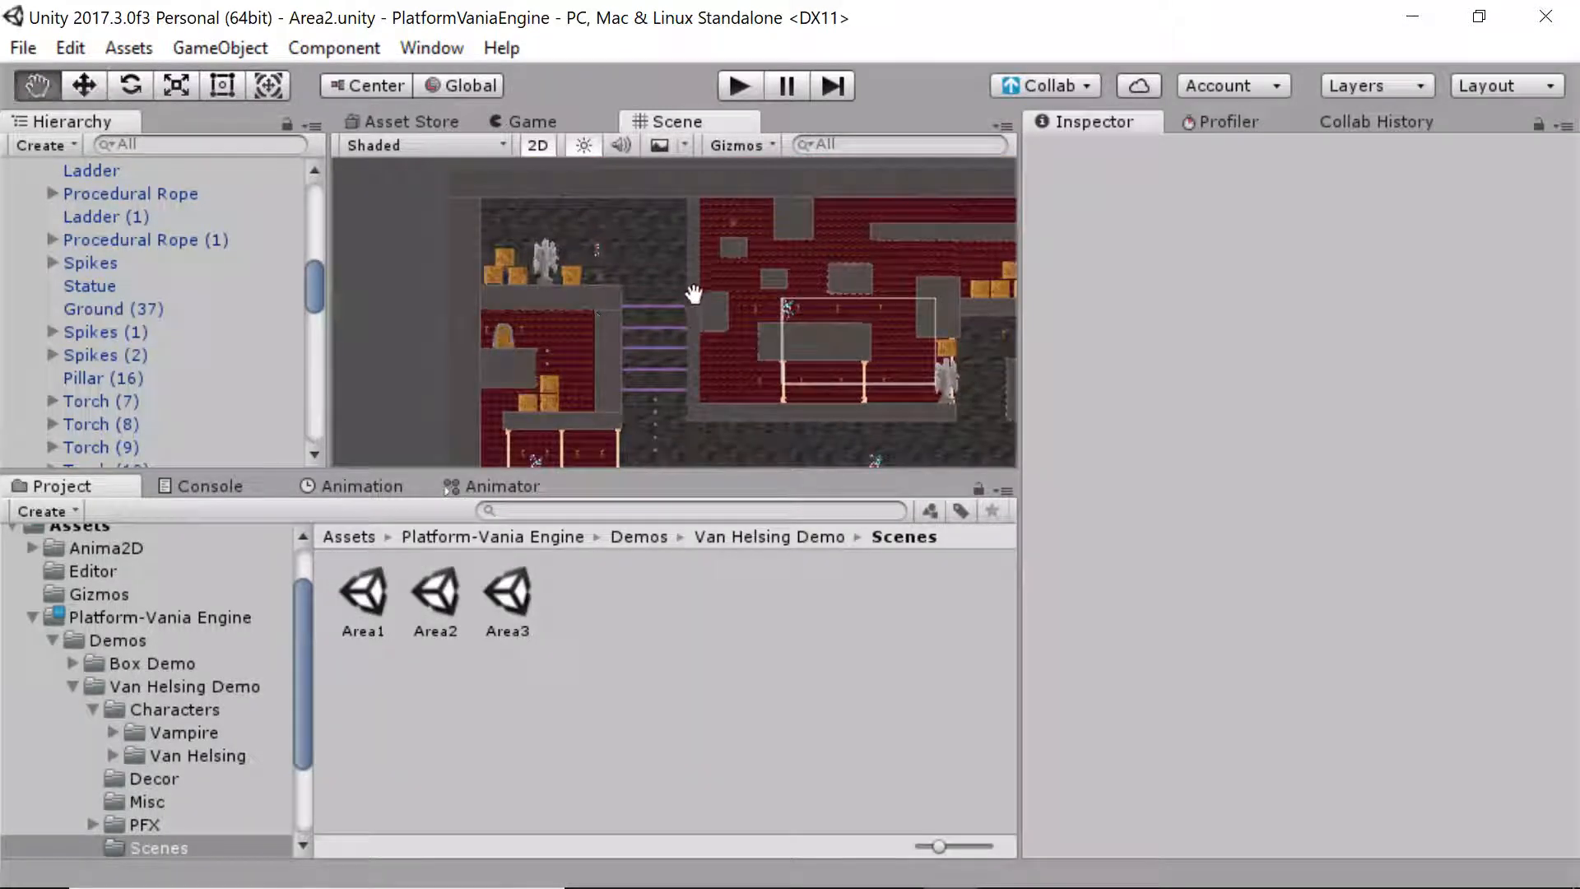
{"action": "middle_click_drag", "start_coordinate": [691, 296], "coordinate": [660, 268]}
{"action": "scroll", "coordinate": [769, 372], "scroll_direction": "down", "scroll_amount": 3}
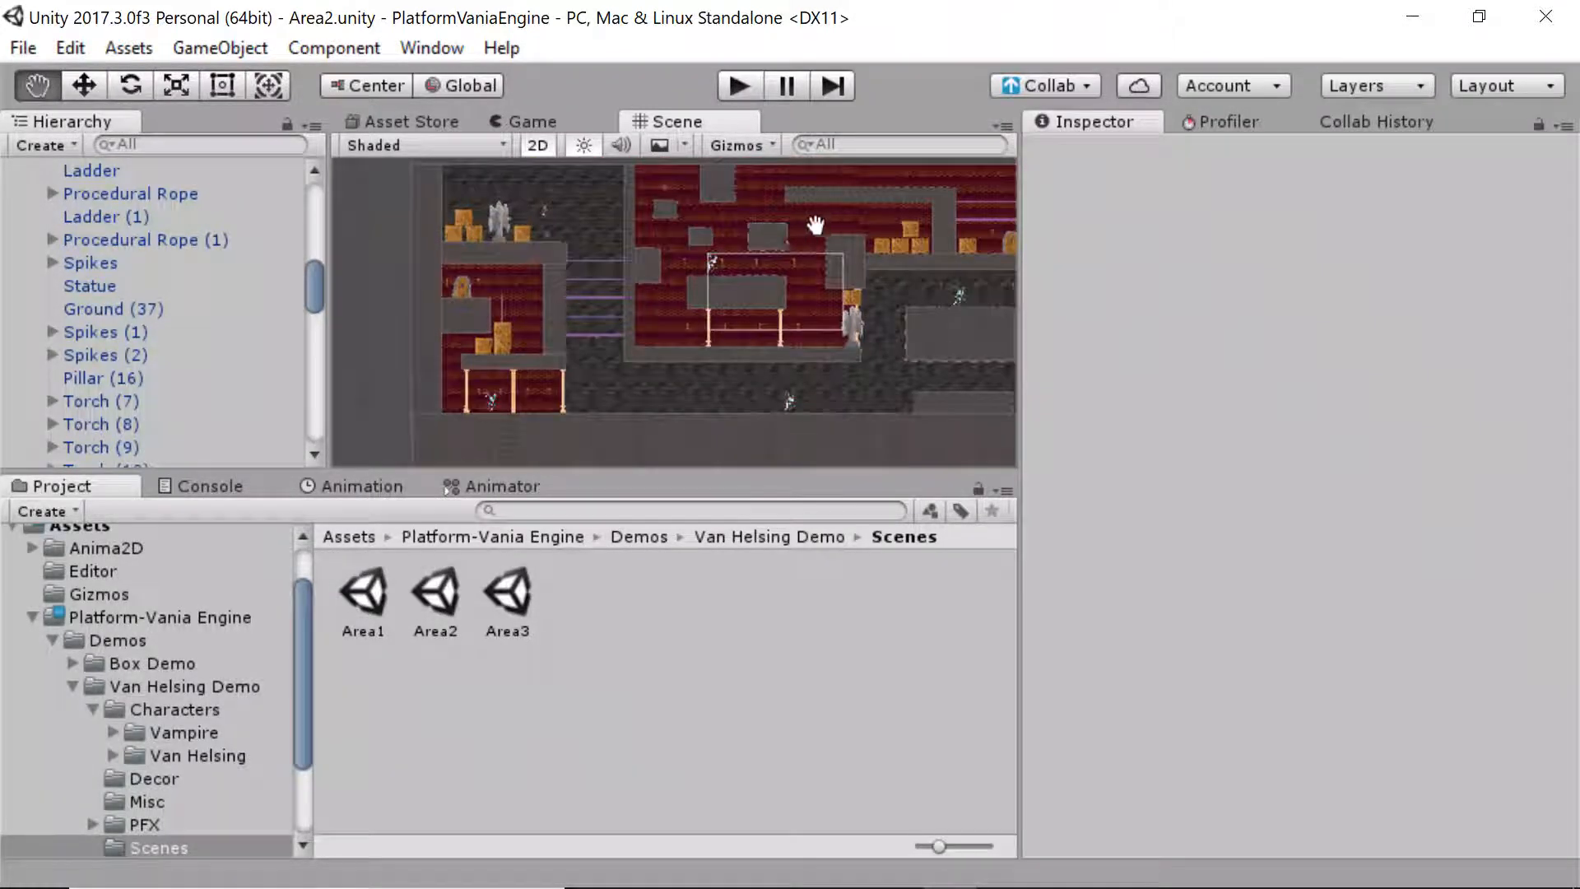
{"action": "left_click_drag", "start_coordinate": [977, 236], "coordinate": [854, 275]}
{"action": "middle_click_drag", "start_coordinate": [941, 272], "coordinate": [941, 197]}
{"action": "middle_click_drag", "start_coordinate": [974, 310], "coordinate": [1013, 282]}
{"action": "middle_click_drag", "start_coordinate": [627, 343], "coordinate": [706, 384]}
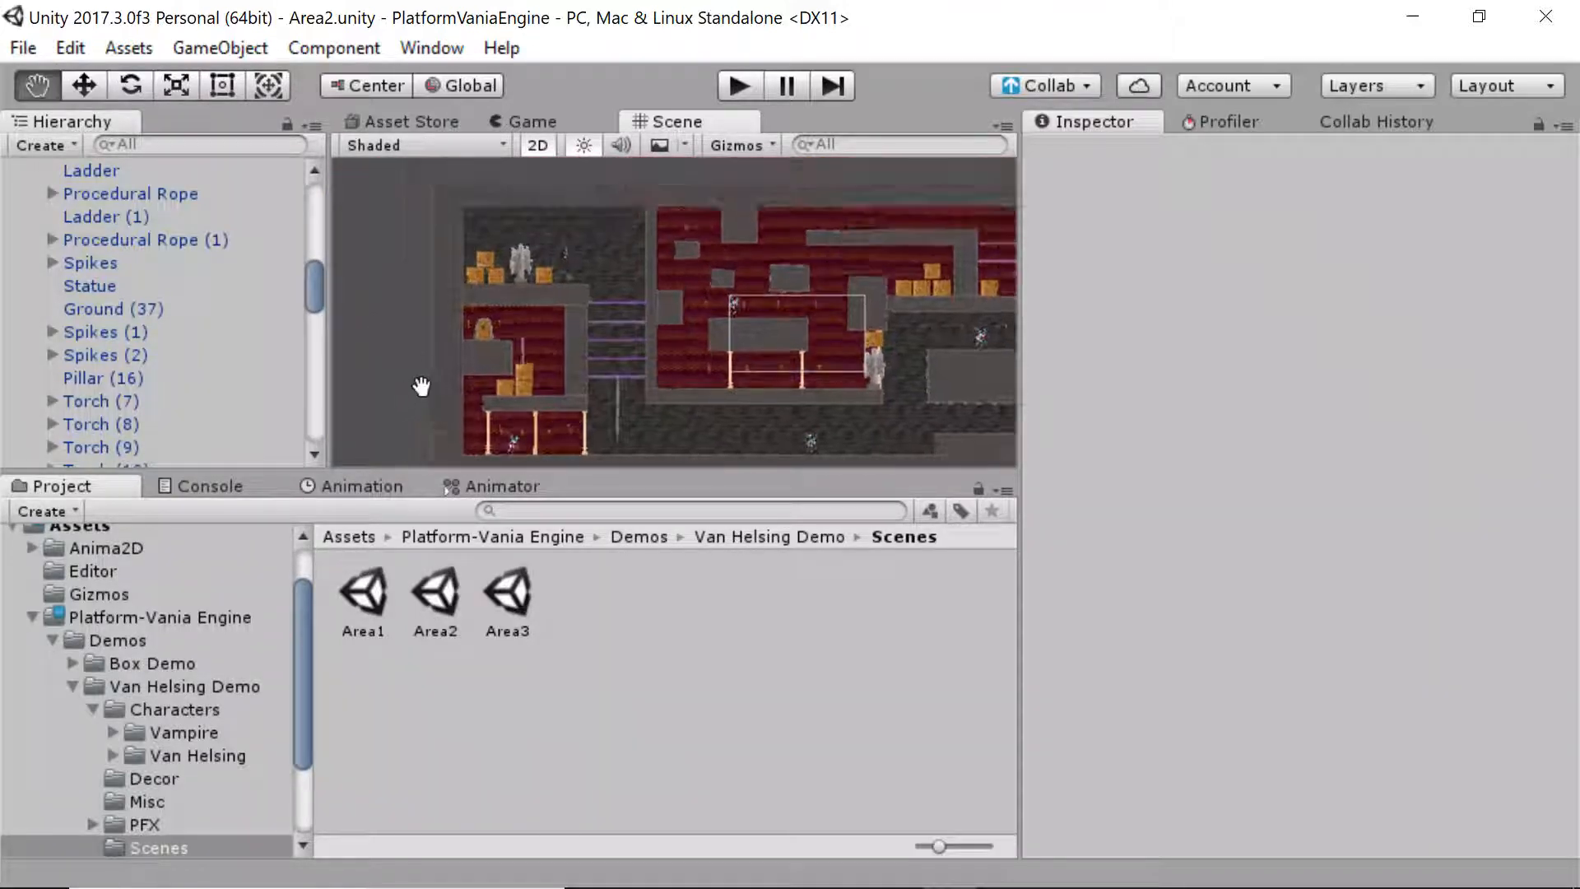
{"action": "middle_click_drag", "start_coordinate": [387, 320], "coordinate": [417, 383]}
{"action": "left_click_drag", "start_coordinate": [316, 296], "coordinate": [313, 169]}
{"action": "left_click", "coordinate": [33, 364]}
{"action": "left_click", "coordinate": [28, 248]}
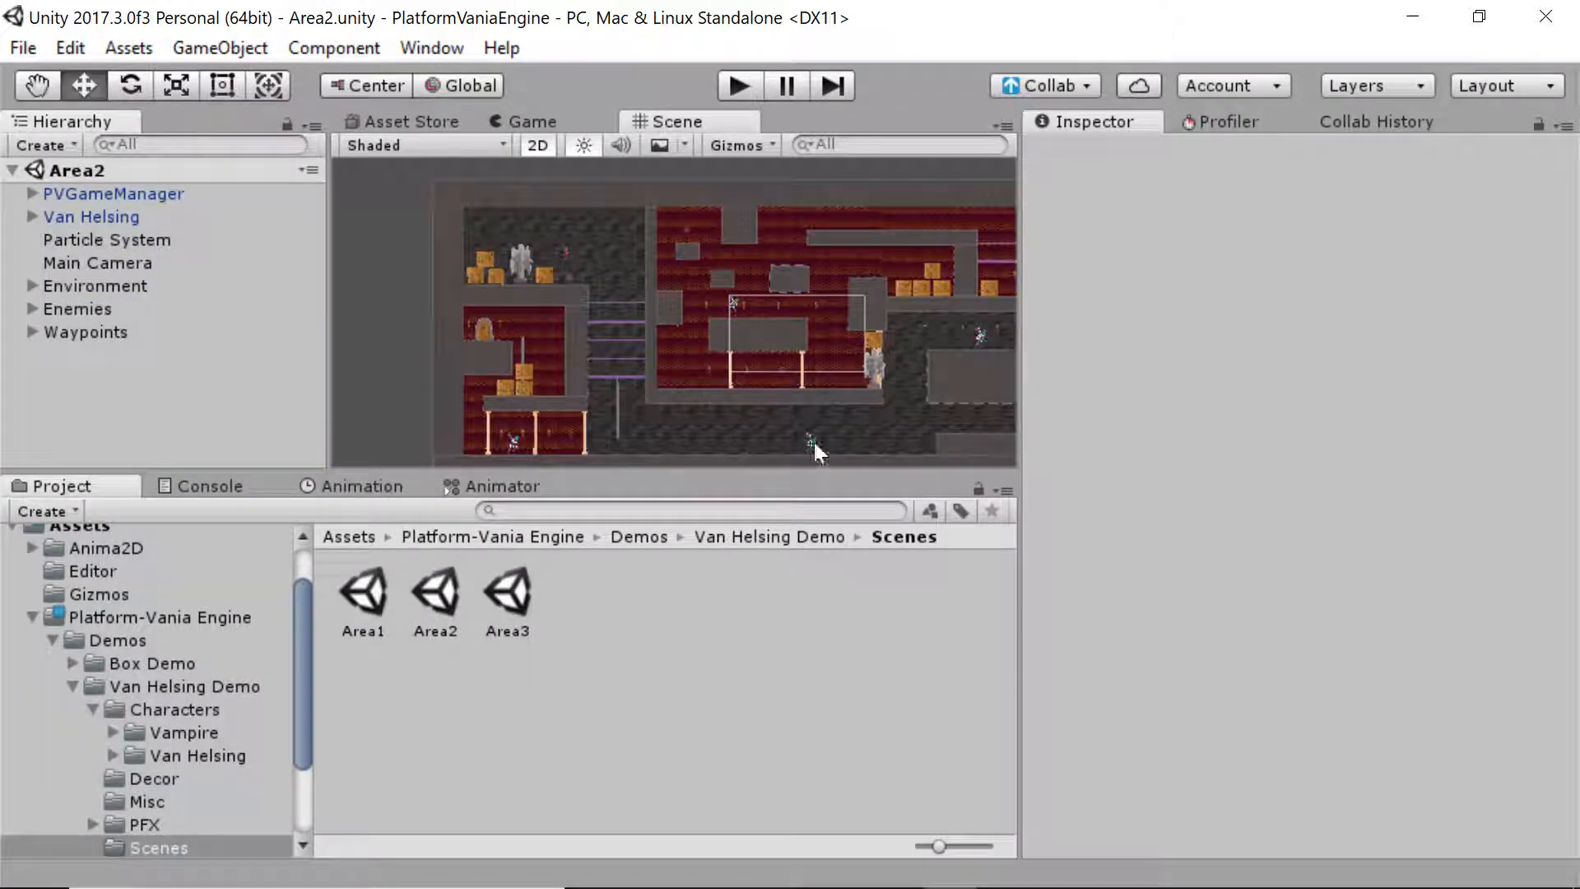
{"action": "middle_click_drag", "start_coordinate": [414, 385], "coordinate": [392, 321]}
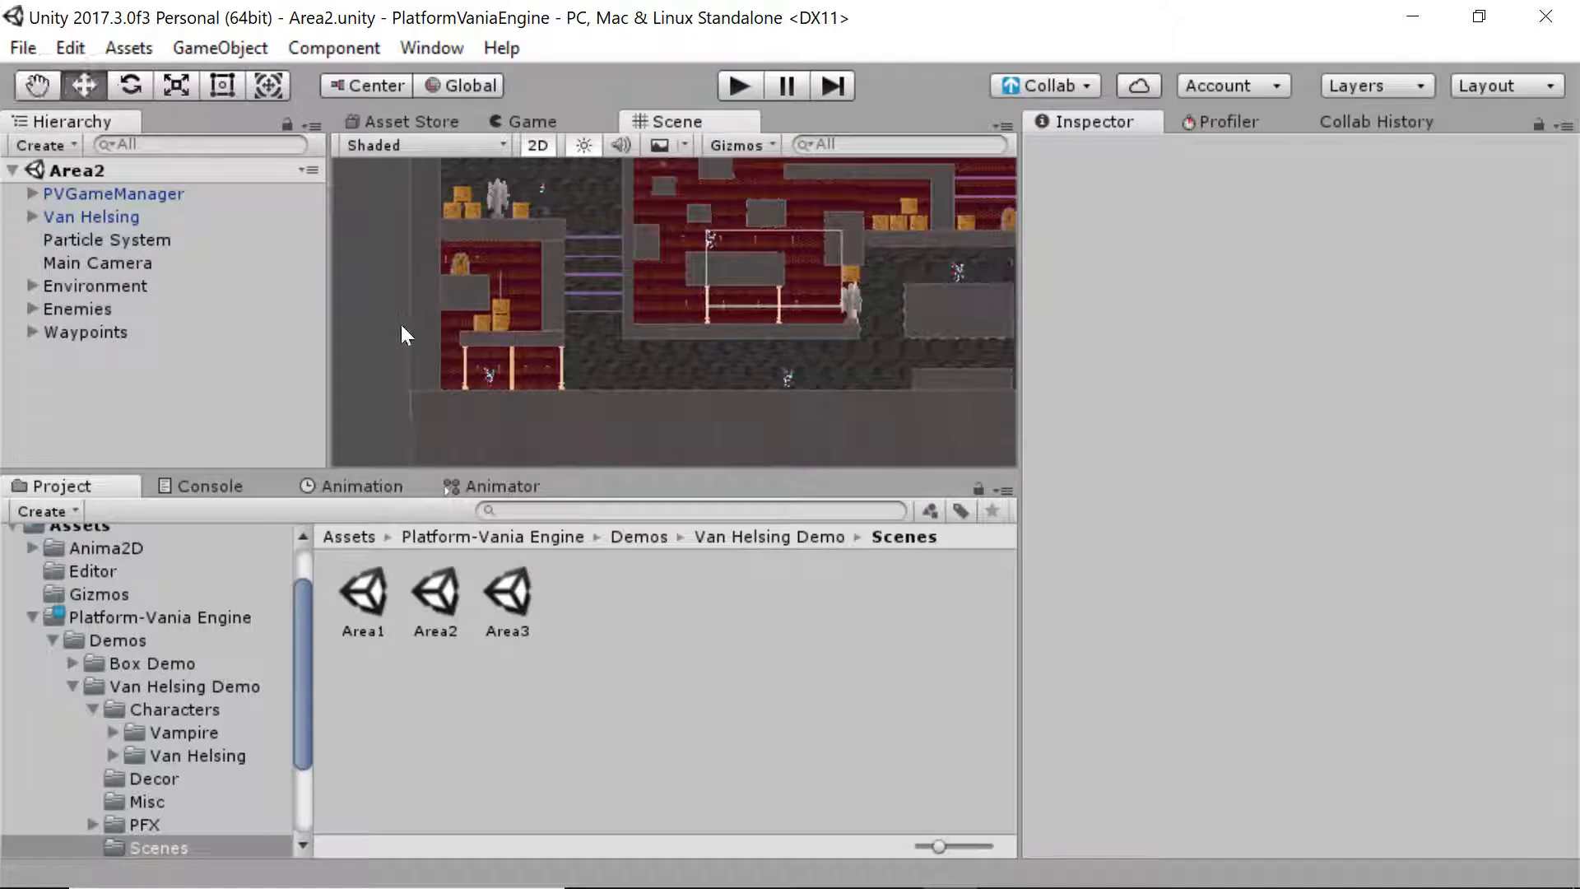